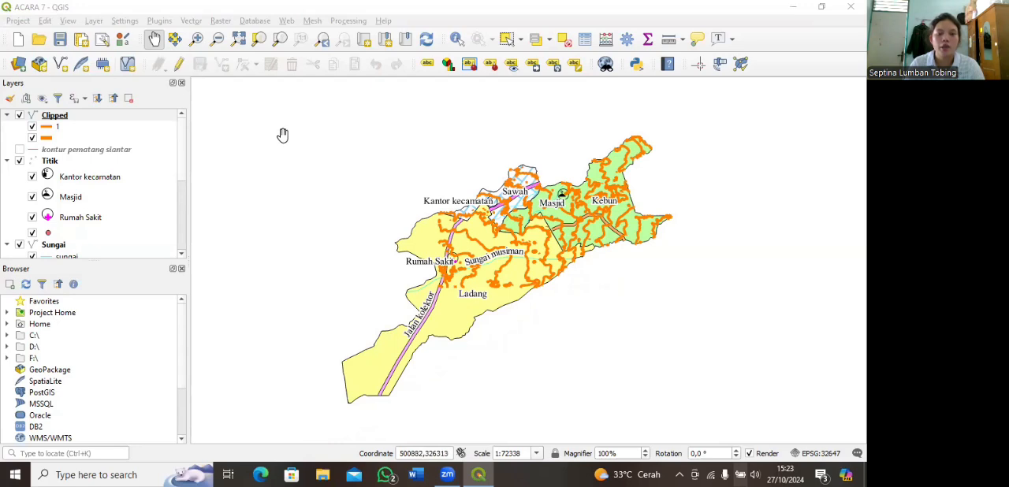
Step: Create a new empty print layout titled "layout acara 8"
{"action": "left_click", "coordinate": [19, 21]}
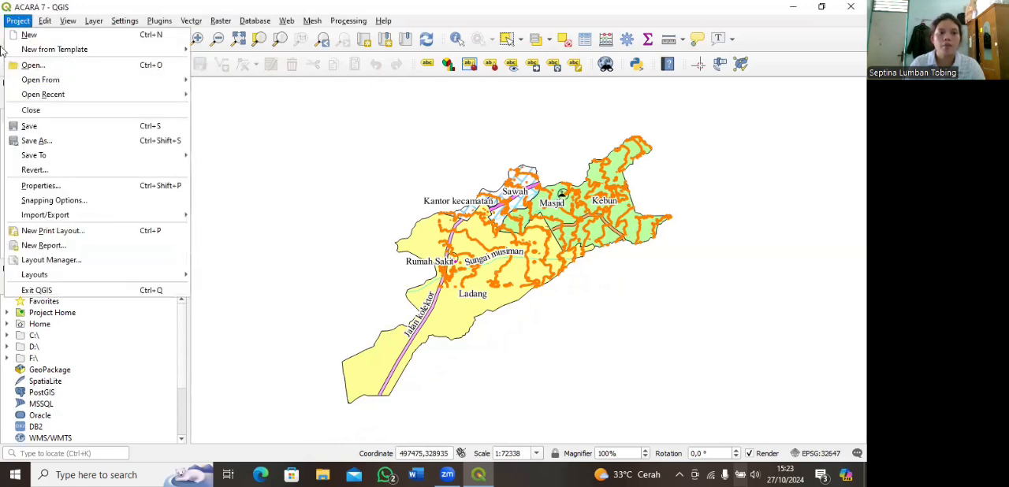
{"action": "left_click", "coordinate": [63, 262]}
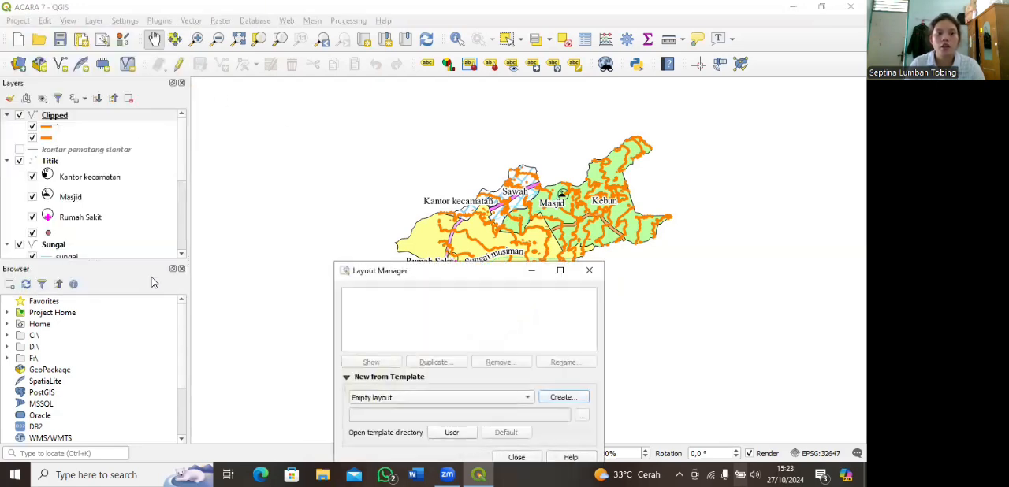
{"action": "left_click", "coordinate": [563, 398]}
{"action": "type", "text": "lay"}
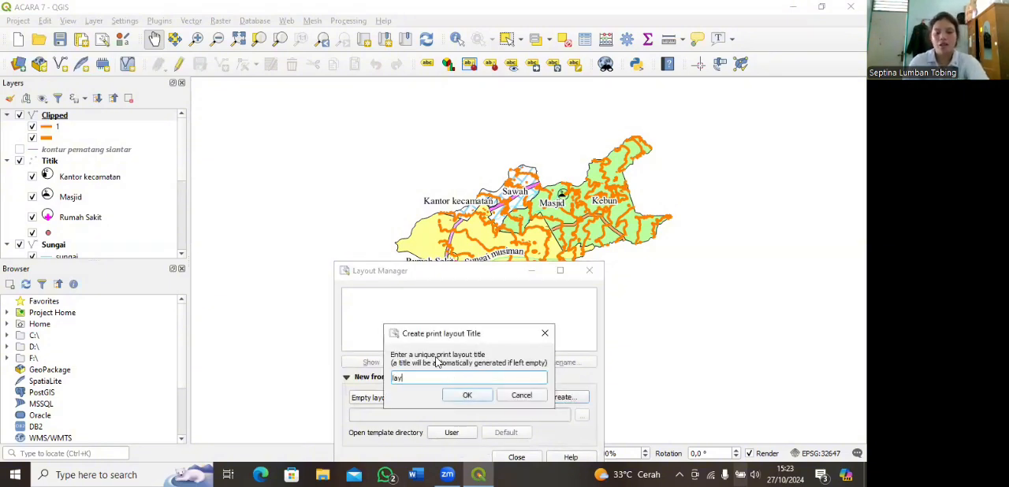
{"action": "type", "text": "out acara "}
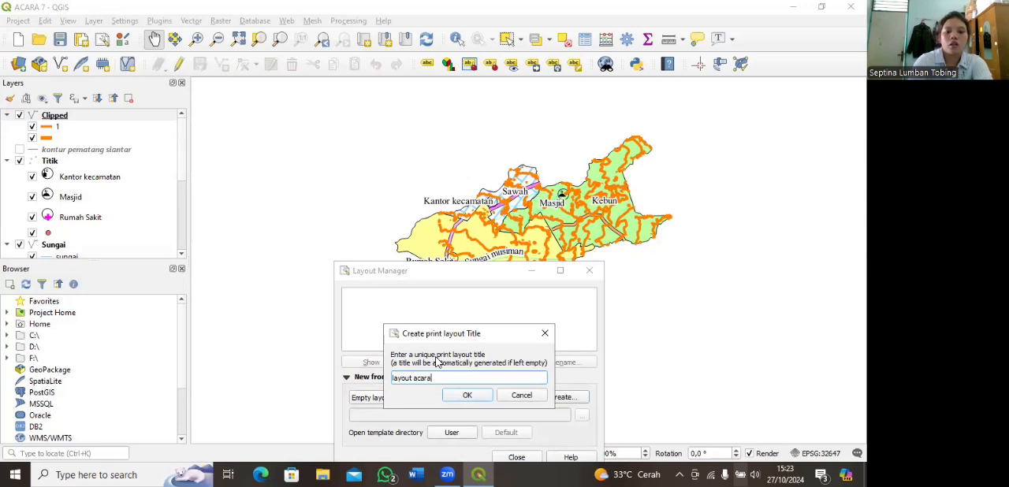
{"action": "type", "text": "7"}
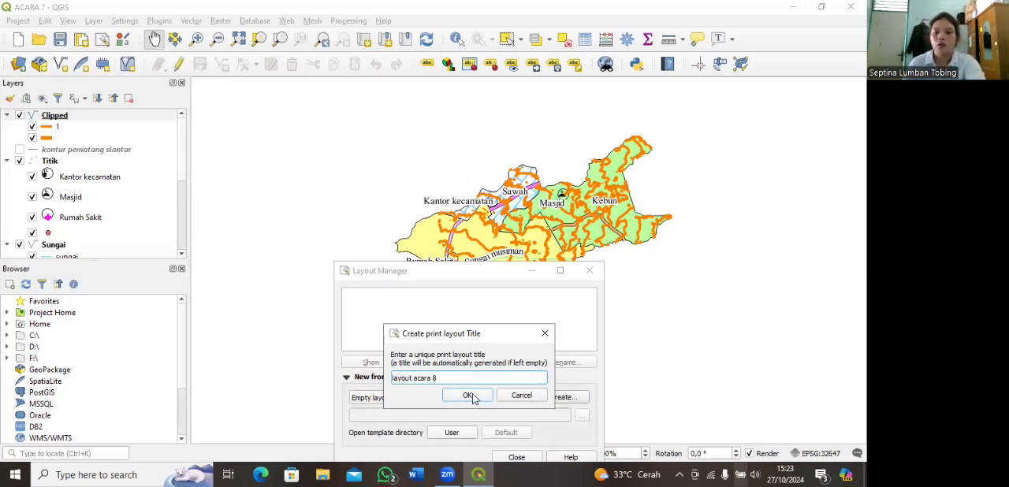
{"action": "left_click", "coordinate": [473, 397]}
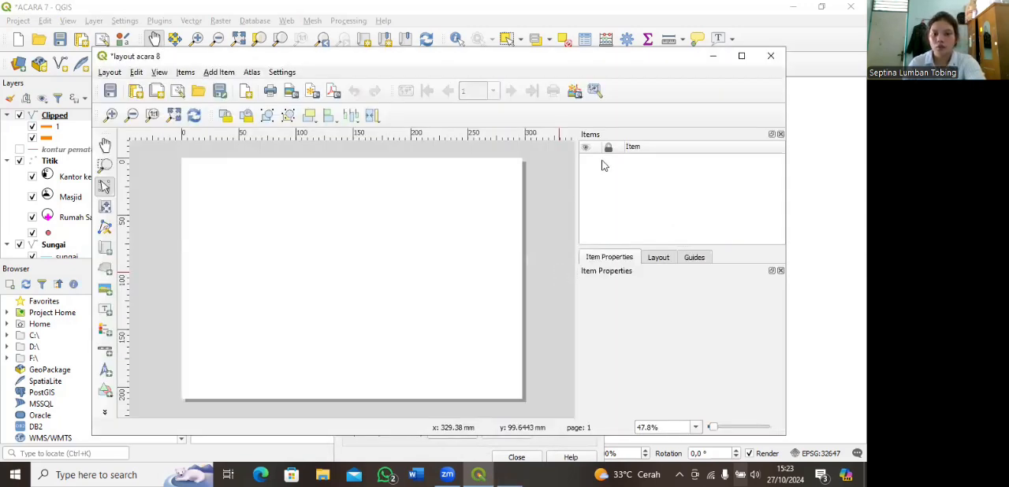
Step: Maximize the layout window and set the page size to A3
{"action": "left_click", "coordinate": [747, 53]}
{"action": "right_click", "coordinate": [405, 233]}
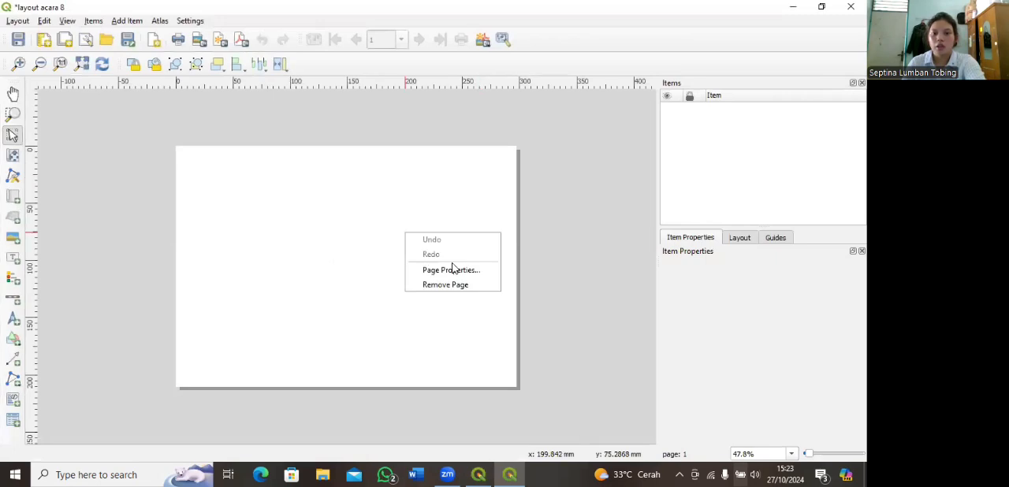
{"action": "left_click", "coordinate": [475, 277]}
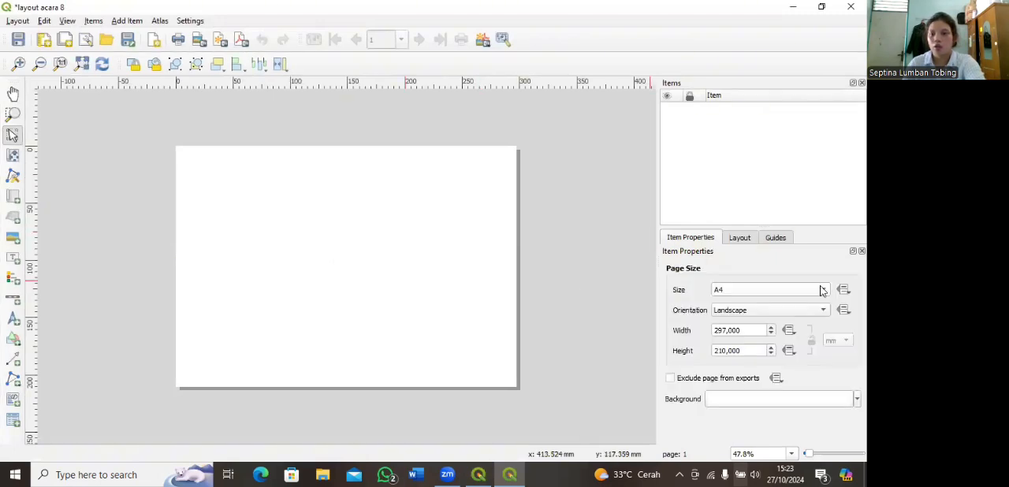
{"action": "left_click", "coordinate": [770, 290]}
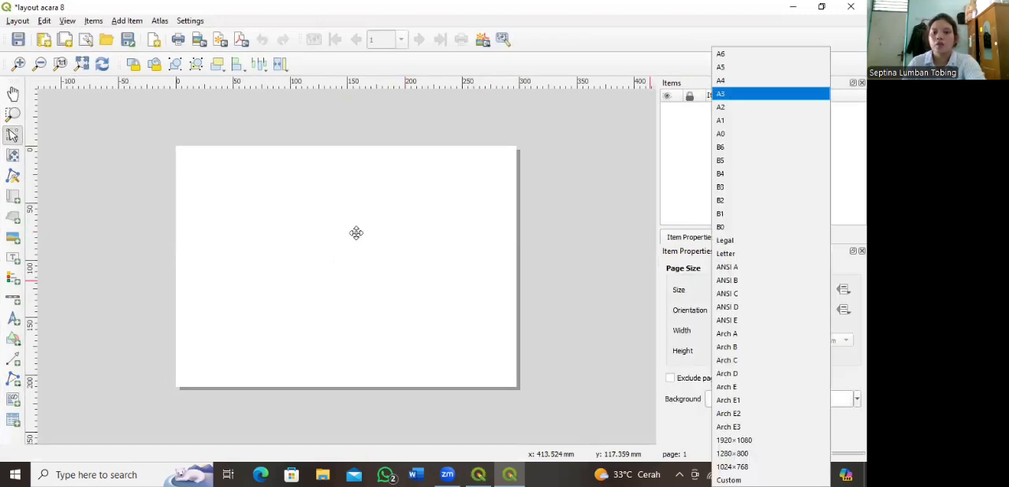
{"action": "key", "text": "Return"}
Step: Add horizontal guides at 10 mm and 20 mm on page 1
{"action": "left_click", "coordinate": [776, 237]}
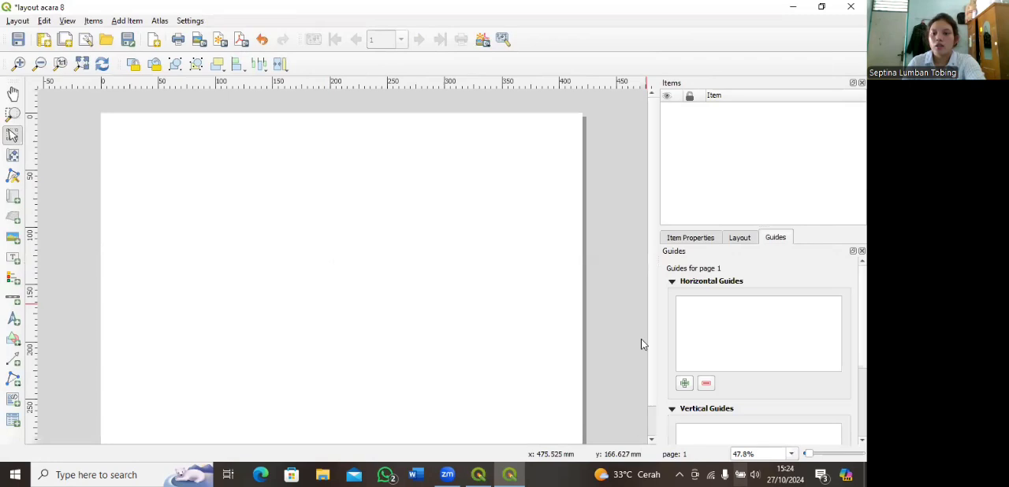
{"action": "double_click", "coordinate": [690, 306]}
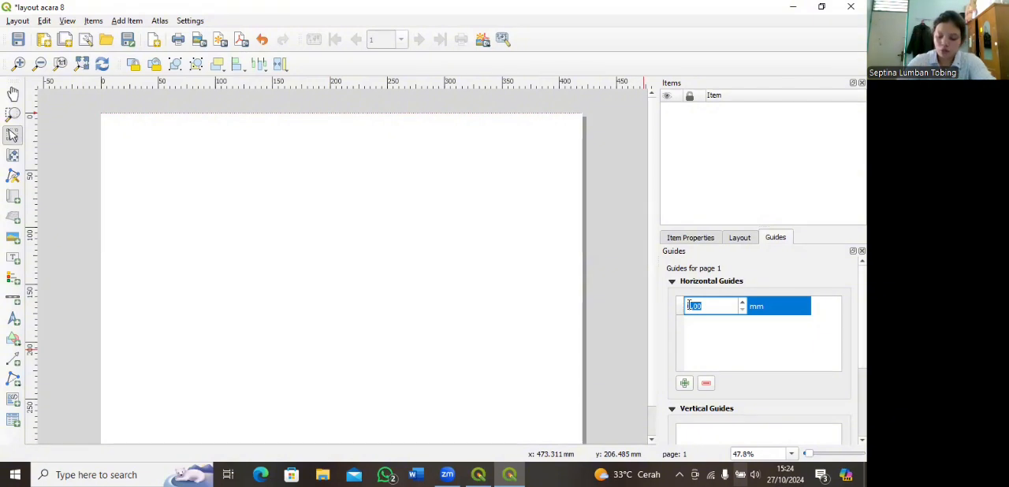
{"action": "type", "text": "10"}
{"action": "left_click", "coordinate": [685, 384]}
{"action": "double_click", "coordinate": [690, 306]}
{"action": "type", "text": "200"}
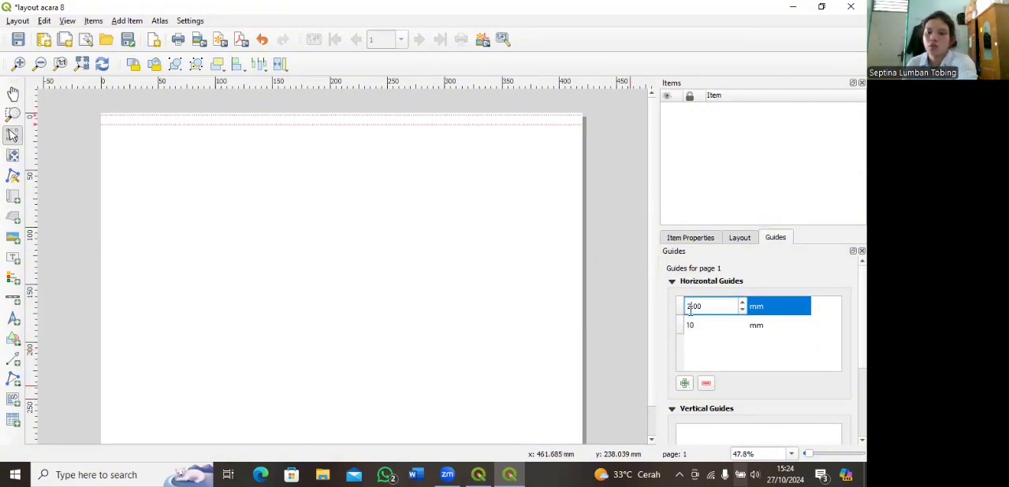
{"action": "key", "text": "Return"}
Step: Add two more horizontal guides near the page's lower edge, at 275 mm and 285 mm
{"action": "left_click", "coordinate": [684, 383]}
{"action": "double_click", "coordinate": [691, 305]}
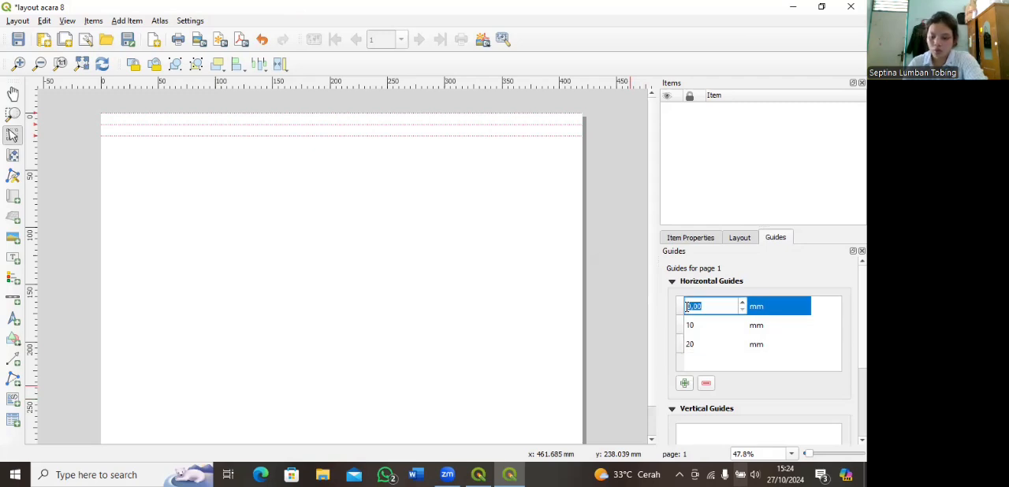
{"action": "type", "text": "275"}
{"action": "key", "text": "Return"}
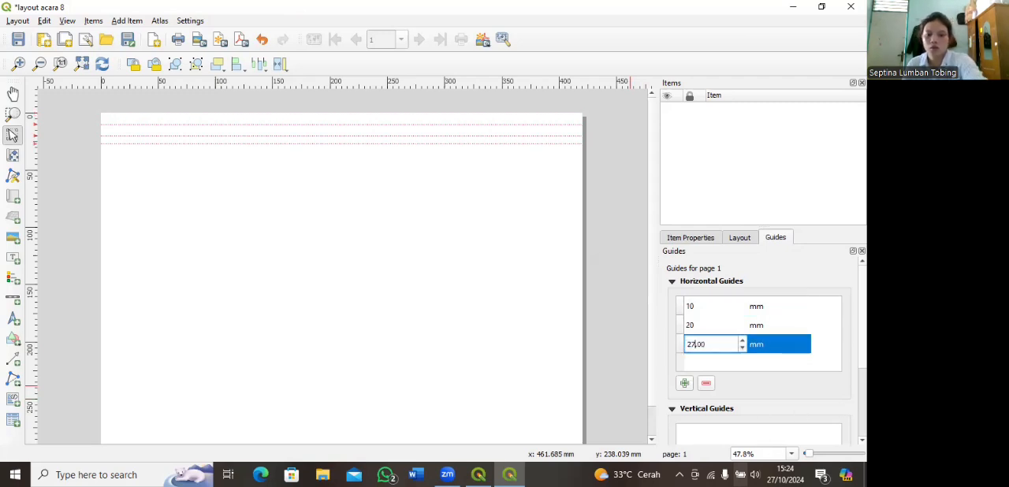
{"action": "left_click", "coordinate": [684, 383]}
{"action": "double_click", "coordinate": [690, 306]}
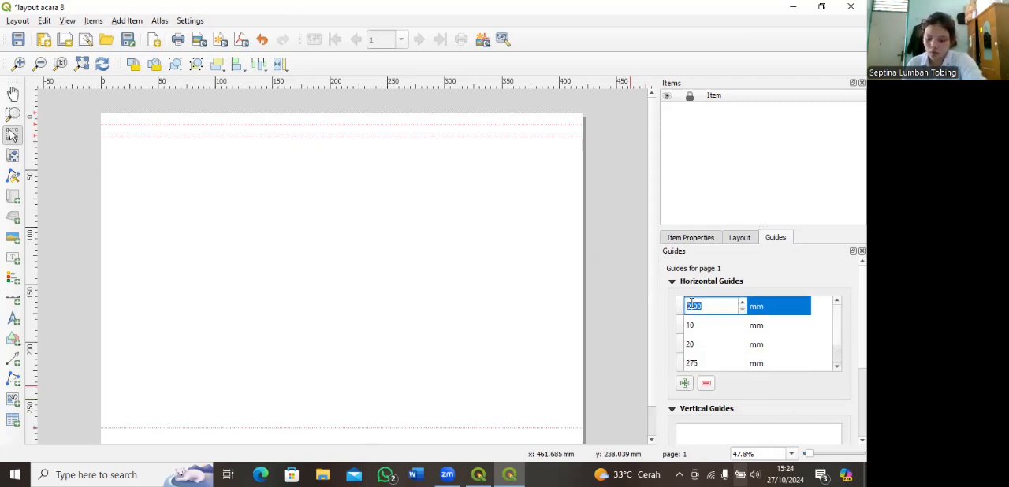
{"action": "type", "text": "285"}
{"action": "key", "text": "Return"}
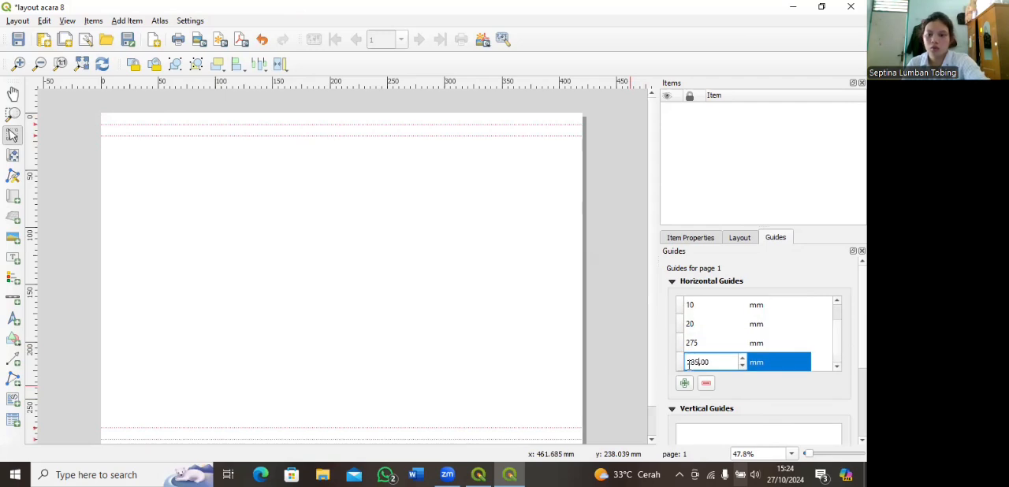
Step: Add vertical guides at 30 mm and 40 mm on page 1
{"action": "scroll", "coordinate": [692, 416], "scroll_direction": "down", "scroll_amount": 2}
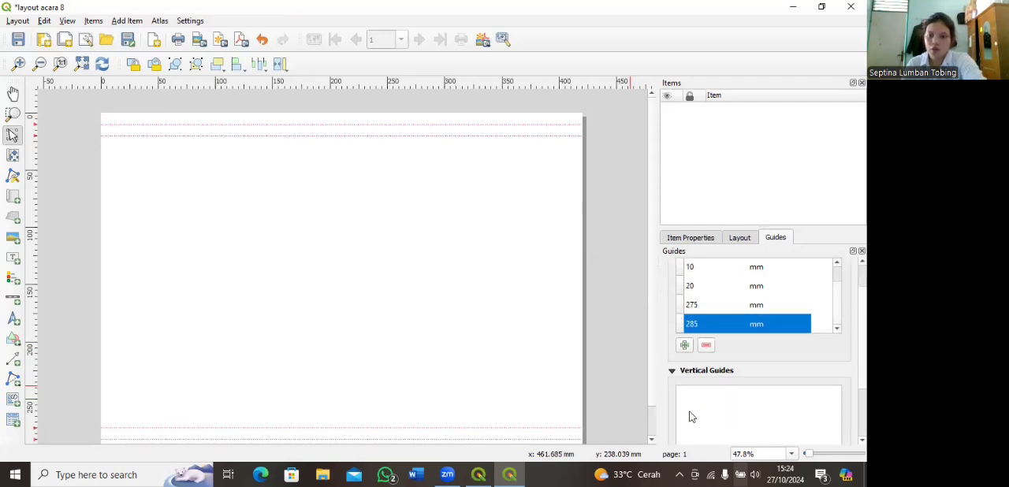
{"action": "left_click", "coordinate": [684, 435]}
{"action": "double_click", "coordinate": [691, 357]}
{"action": "type", "text": "30"}
{"action": "left_click", "coordinate": [685, 434]}
{"action": "double_click", "coordinate": [697, 356]}
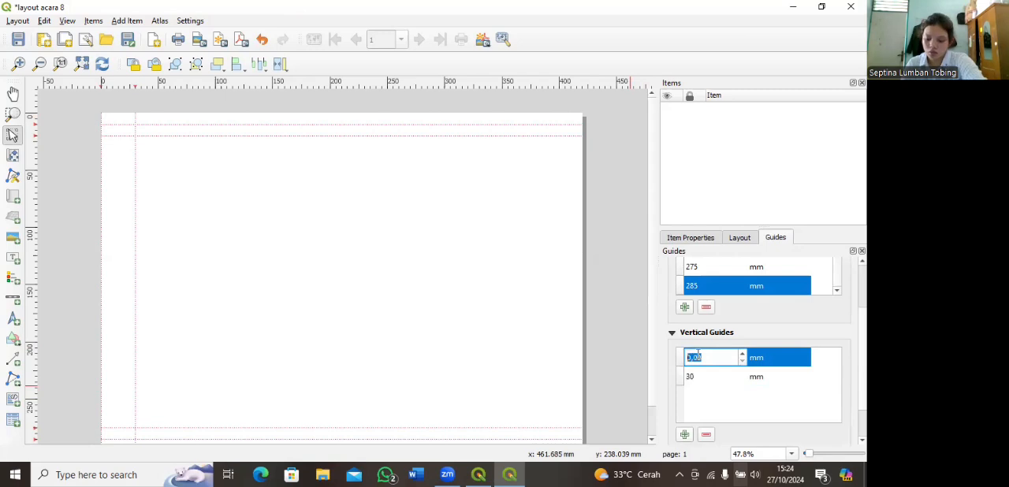
{"action": "type", "text": "40"}
Step: Add two more vertical guides, at 270 mm and 280 mm
{"action": "left_click", "coordinate": [684, 435]}
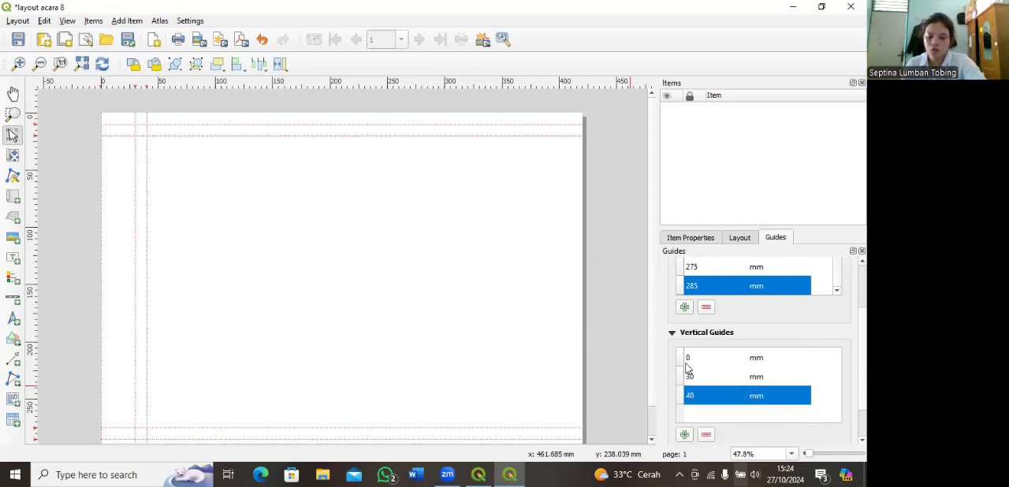
{"action": "double_click", "coordinate": [687, 358]}
{"action": "type", "text": "270"}
{"action": "left_click", "coordinate": [684, 435]}
{"action": "double_click", "coordinate": [694, 357]}
{"action": "type", "text": "280"}
{"action": "key", "text": "Return"}
Step: Add the last two vertical guides, at 290 mm and 410 mm
{"action": "scroll", "coordinate": [692, 355], "scroll_direction": "up", "scroll_amount": 1}
{"action": "double_click", "coordinate": [692, 357]}
{"action": "type", "text": "290"}
{"action": "left_click", "coordinate": [684, 433]}
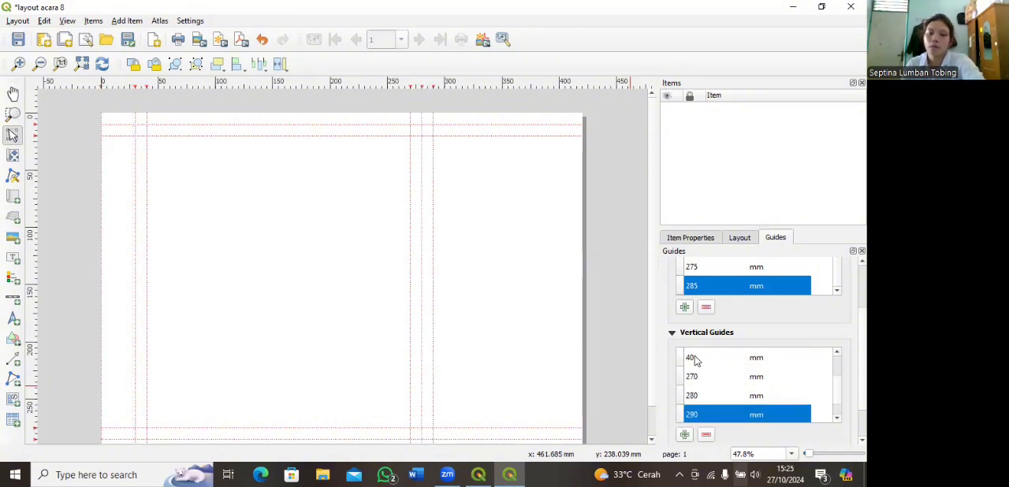
{"action": "double_click", "coordinate": [693, 358]}
{"action": "type", "text": "410"}
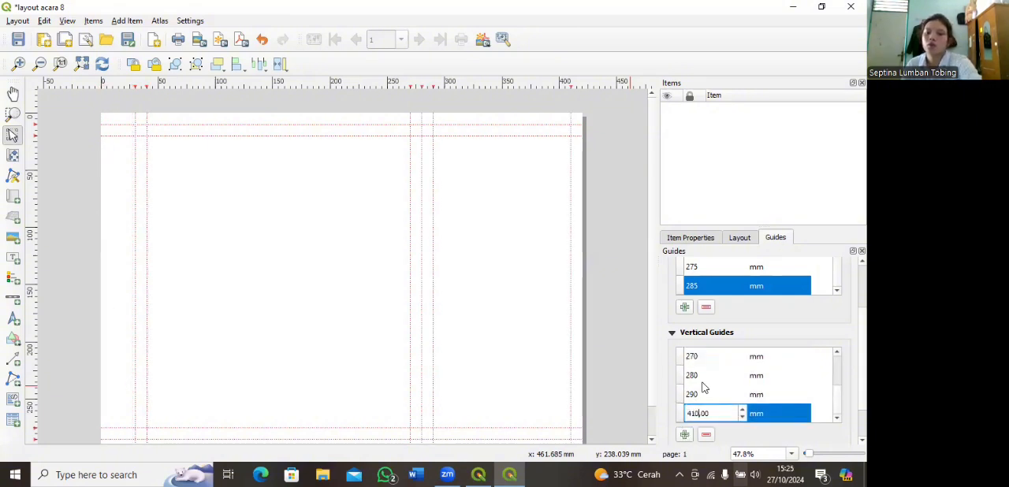
{"action": "scroll", "coordinate": [774, 367], "scroll_direction": "down", "scroll_amount": 1}
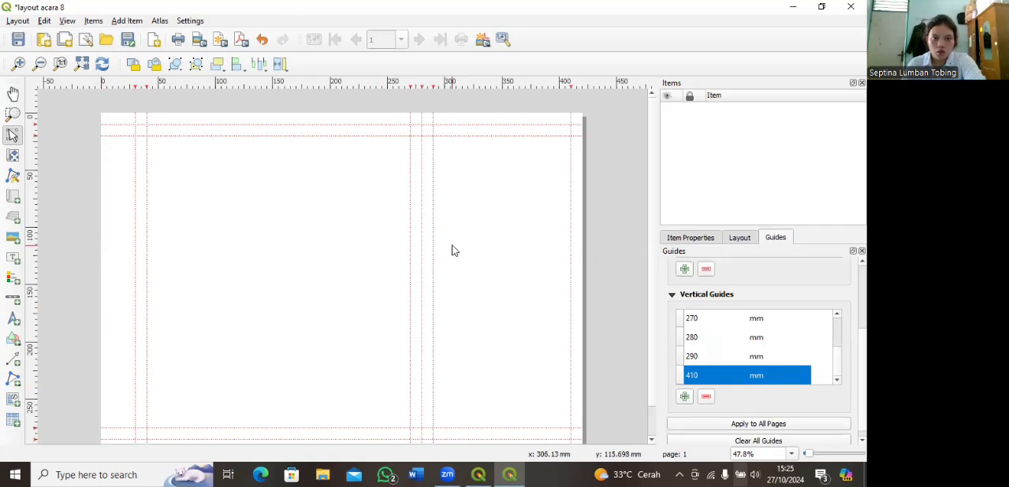
Step: Draw a rectangle along the outer guides, spanning 30 to 280 mm across and 10 to 285 mm down the page
{"action": "scroll", "coordinate": [509, 294], "scroll_direction": "down", "scroll_amount": 1}
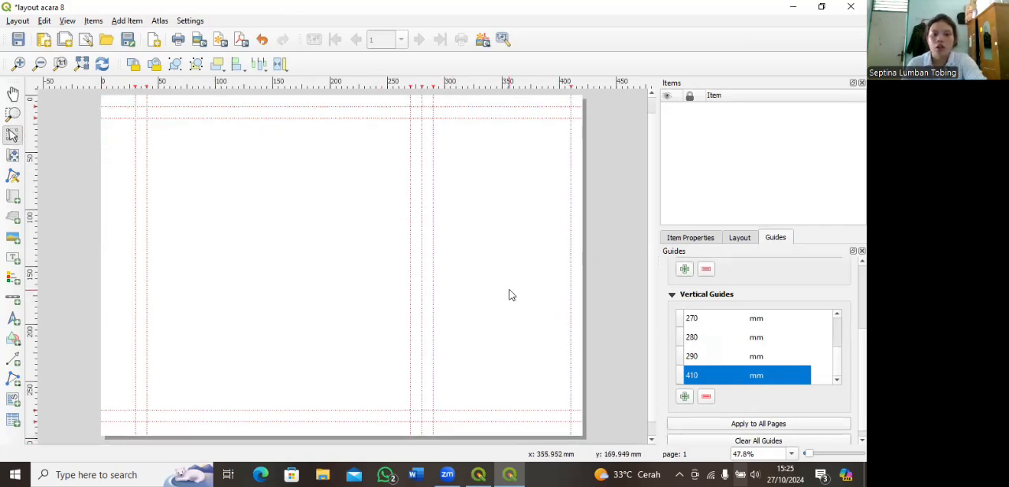
{"action": "left_click", "coordinate": [12, 339]}
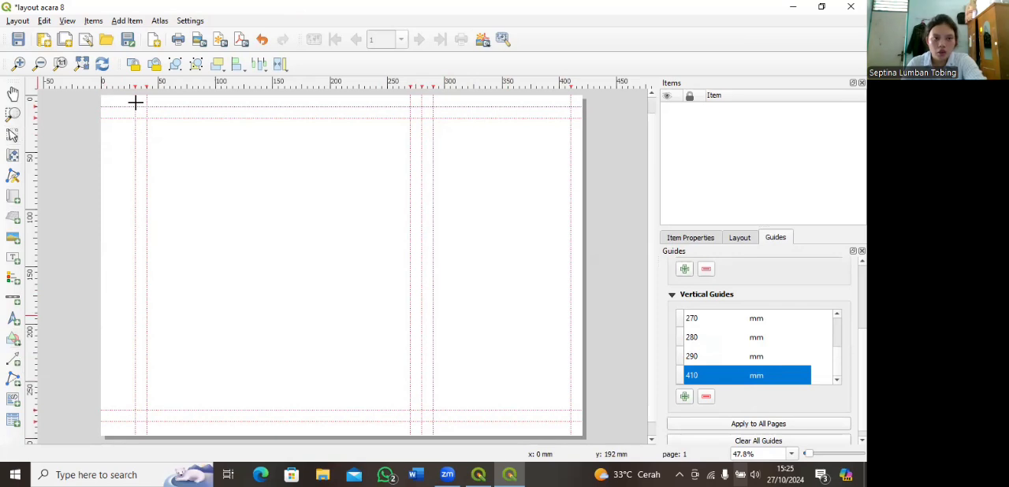
{"action": "left_click_drag", "start_coordinate": [134, 105], "coordinate": [316, 147]}
{"action": "left_click_drag", "start_coordinate": [428, 213], "coordinate": [421, 422]}
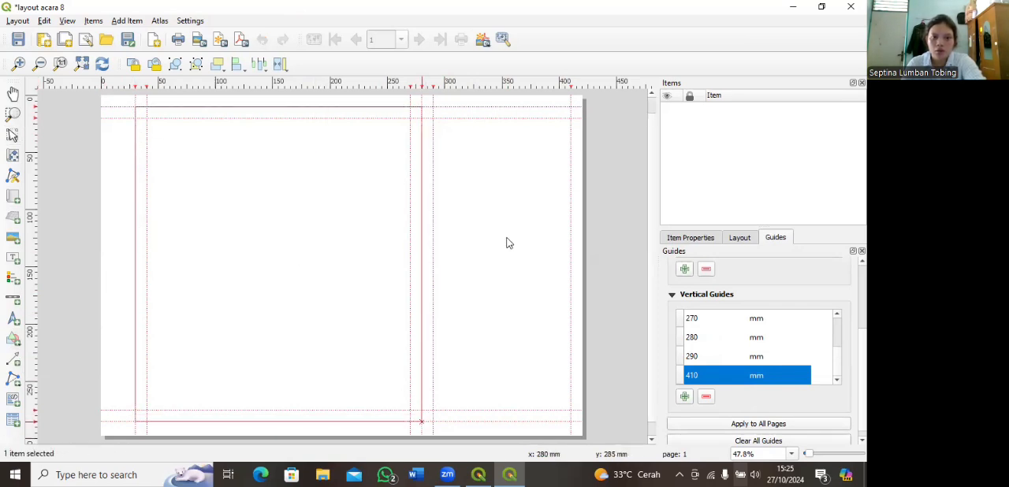
Step: Draw a second rectangle beside the first, spanning 290 to 410 mm across and 10 to 285 mm down the page
{"action": "left_click", "coordinate": [14, 340]}
{"action": "left_click", "coordinate": [42, 340]}
{"action": "left_click_drag", "start_coordinate": [431, 105], "coordinate": [571, 421]}
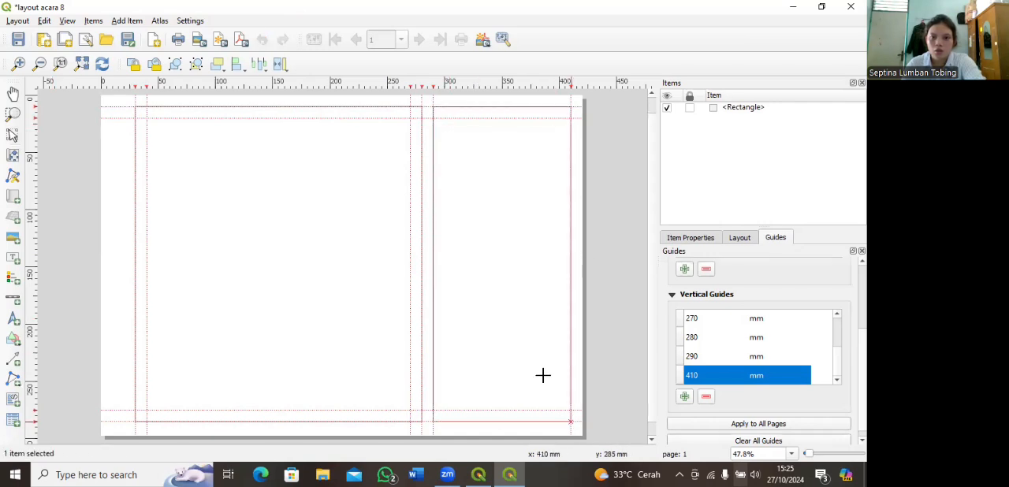
Step: Increase the stroke width of the larger rectangle's simple fill outline
{"action": "left_click", "coordinate": [690, 237]}
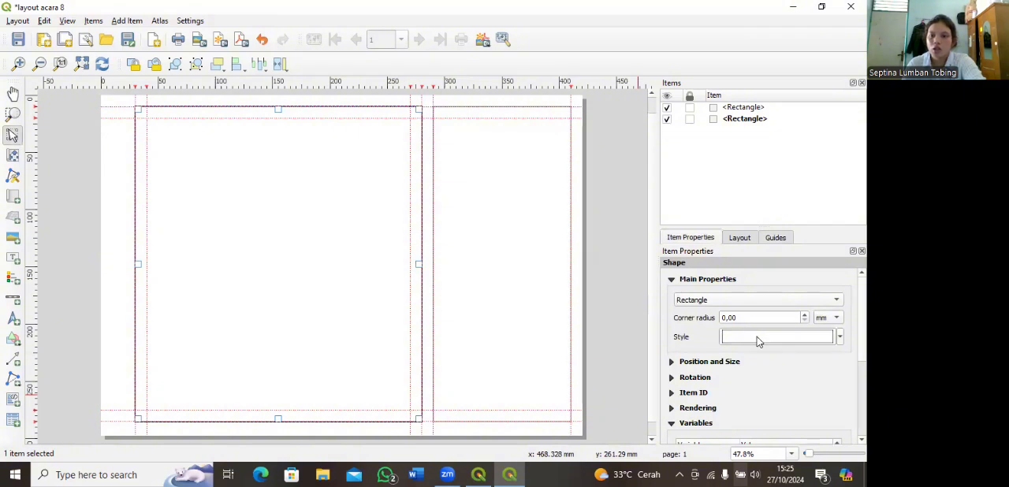
{"action": "left_click", "coordinate": [747, 337]}
{"action": "left_click", "coordinate": [791, 294]}
{"action": "scroll", "coordinate": [662, 411], "scroll_direction": "down", "scroll_amount": 2}
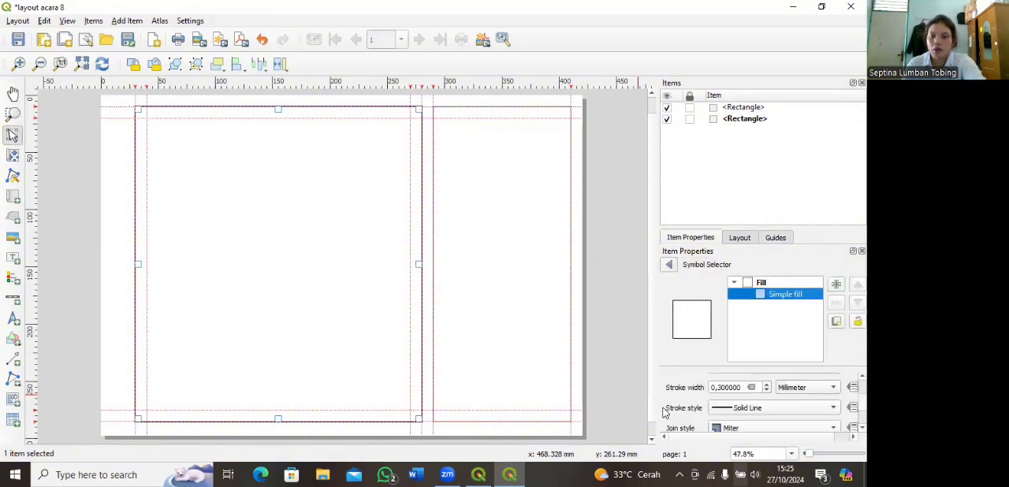
{"action": "left_click", "coordinate": [768, 385]}
{"action": "left_click", "coordinate": [768, 386]}
Step: Set the stroke width of the narrower rectangle's simple fill outline to 0.7 mm
{"action": "left_click", "coordinate": [479, 257]}
{"action": "left_click", "coordinate": [669, 265]}
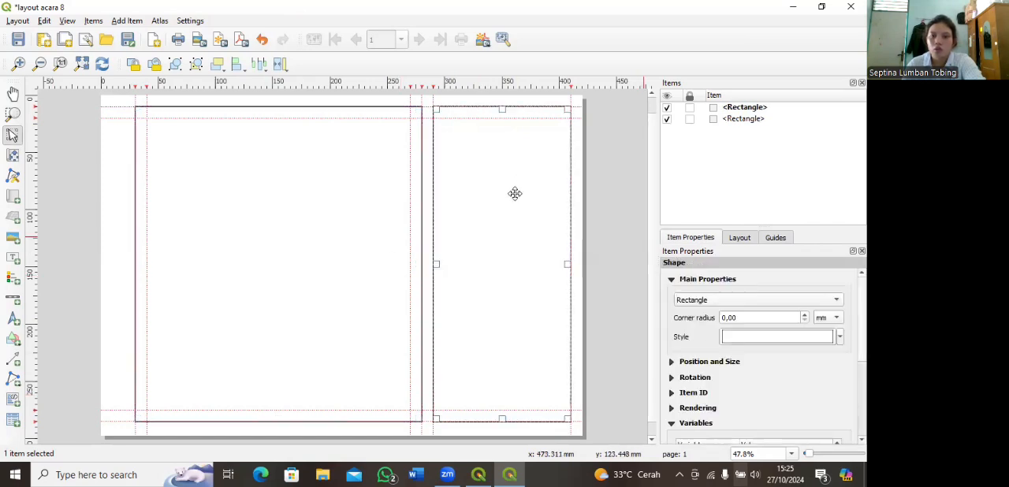
{"action": "left_click", "coordinate": [740, 338]}
{"action": "left_click", "coordinate": [777, 296]}
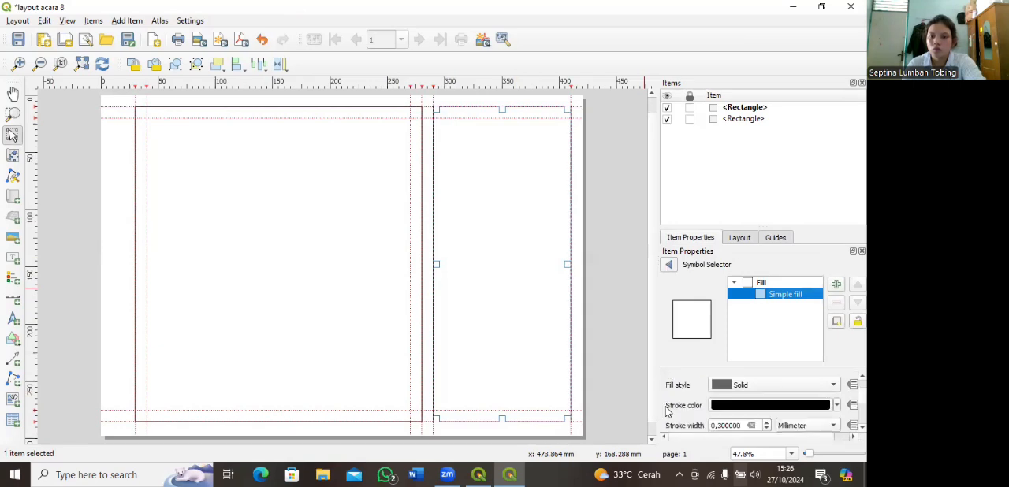
{"action": "left_click", "coordinate": [765, 422]}
{"action": "left_click", "coordinate": [765, 422]}
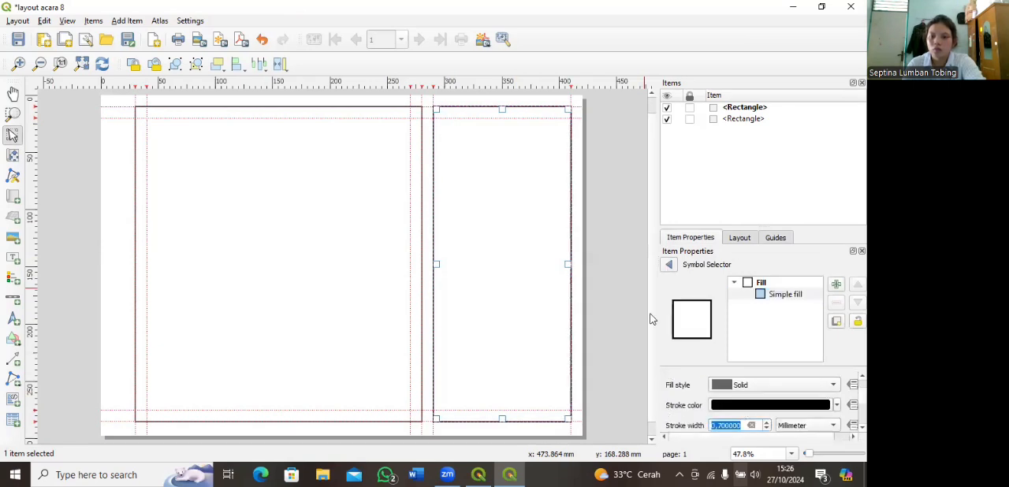
{"action": "left_click", "coordinate": [193, 197]}
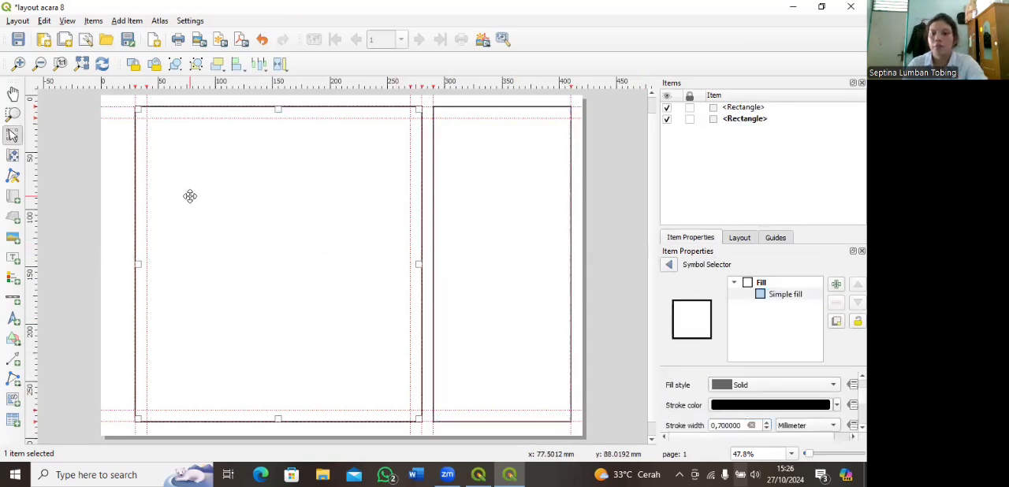
Step: Add a map inside the larger rectangle, spanning the 40–270 mm vertical and 20–275 mm horizontal guides, and set its scale to 50000
{"action": "left_click", "coordinate": [14, 197]}
{"action": "left_click_drag", "start_coordinate": [145, 117], "coordinate": [410, 409]}
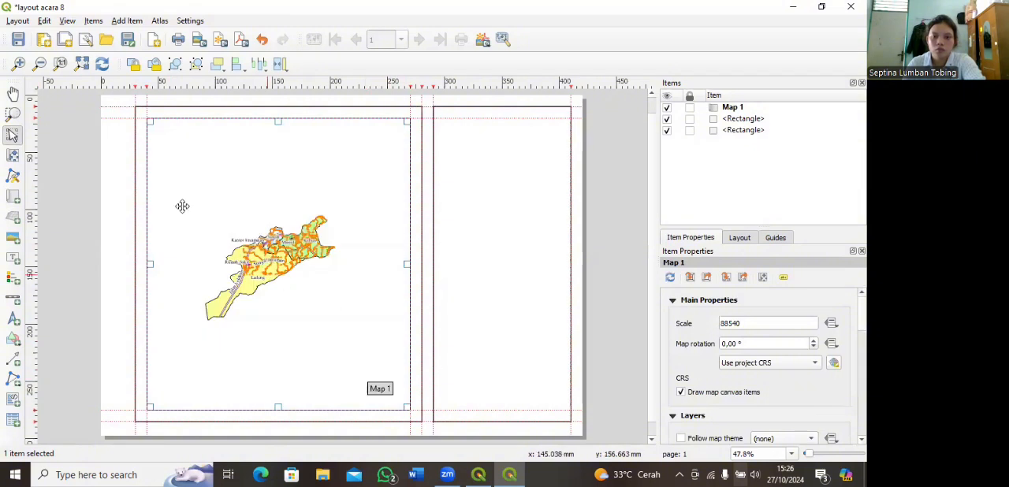
{"action": "left_click", "coordinate": [742, 323]}
{"action": "key", "text": "BackSpace"}
{"action": "key", "text": "ctrl+a"}
{"action": "type", "text": "50000"}
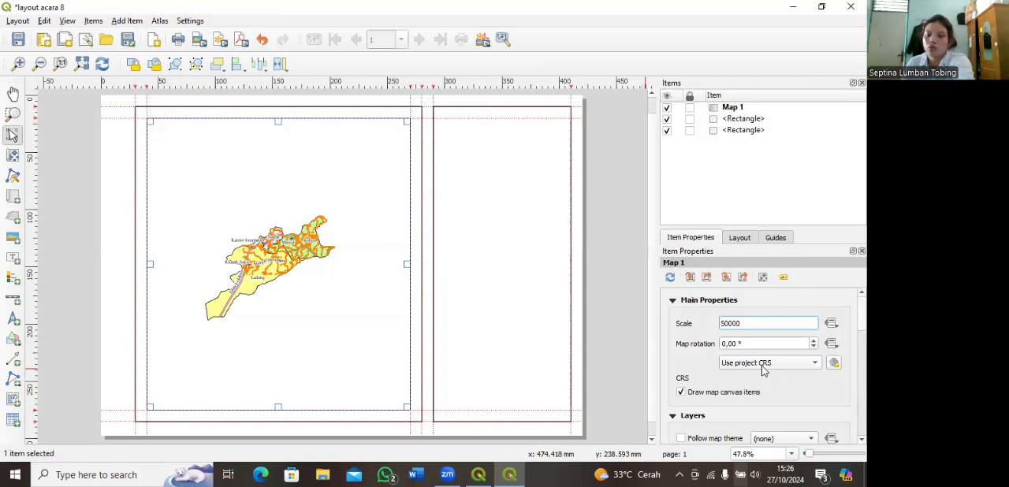
{"action": "key", "text": "Return"}
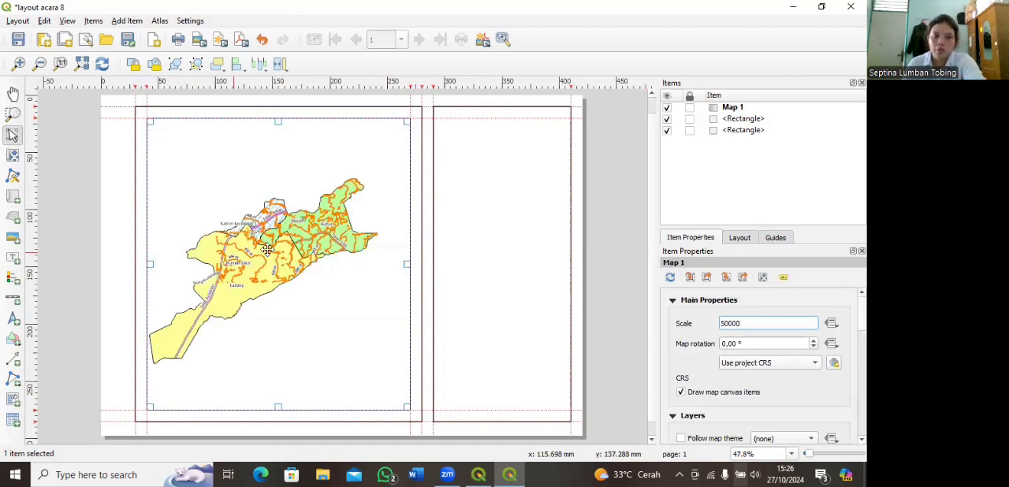
Step: Shift the map content toward the centre of its frame and set the map's CRS to the project CRS, EPSG:32647
{"action": "left_click", "coordinate": [12, 157]}
{"action": "left_click_drag", "start_coordinate": [249, 260], "coordinate": [265, 257]}
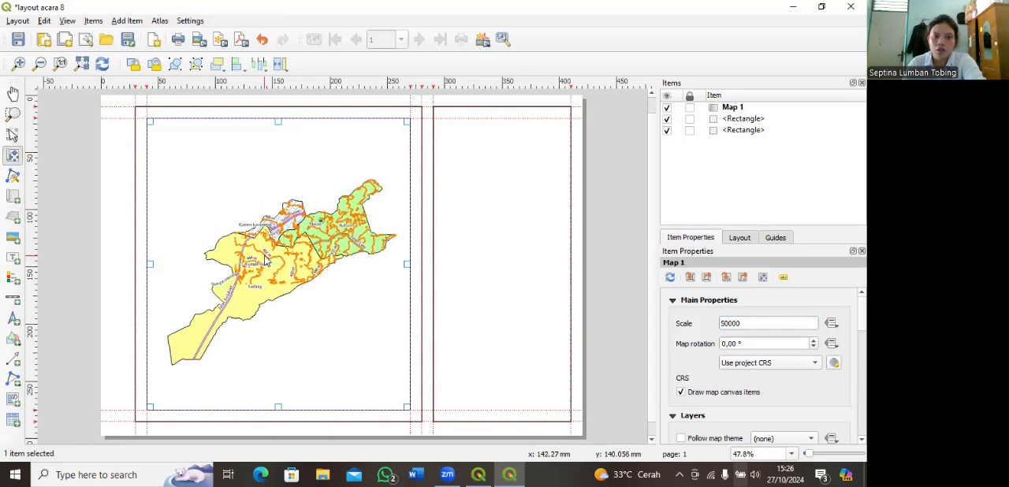
{"action": "left_click", "coordinate": [815, 364]}
{"action": "left_click", "coordinate": [726, 380]}
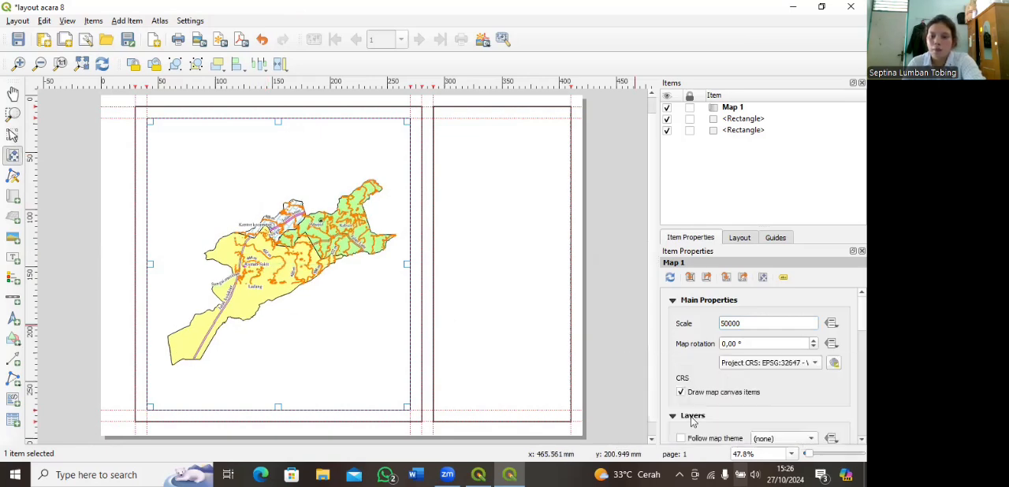
Step: Add a grid to the map with grid type Cross and CRS WGS 84 / UTM zone 47N (EPSG:32647)
{"action": "scroll", "coordinate": [670, 369], "scroll_direction": "down", "scroll_amount": 5}
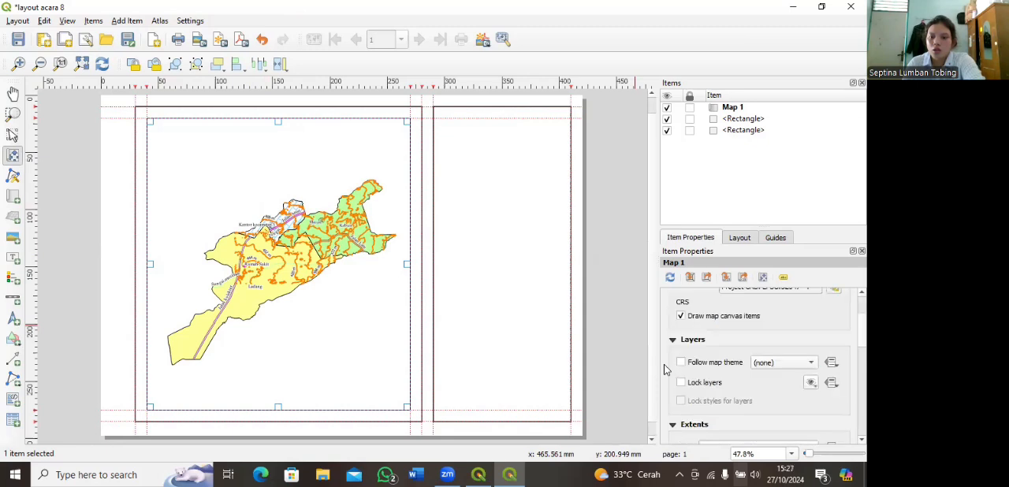
{"action": "left_click", "coordinate": [673, 362]}
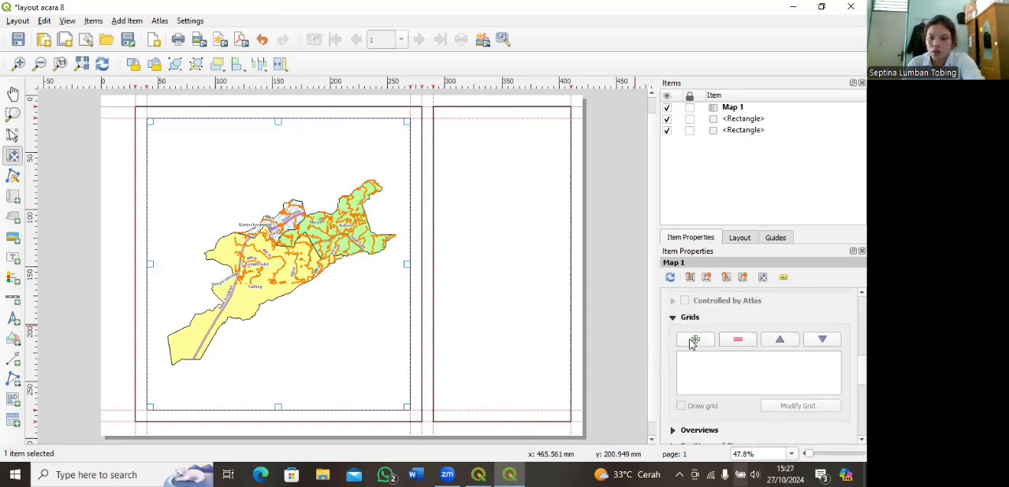
{"action": "left_click", "coordinate": [695, 339]}
{"action": "left_click", "coordinate": [801, 406]}
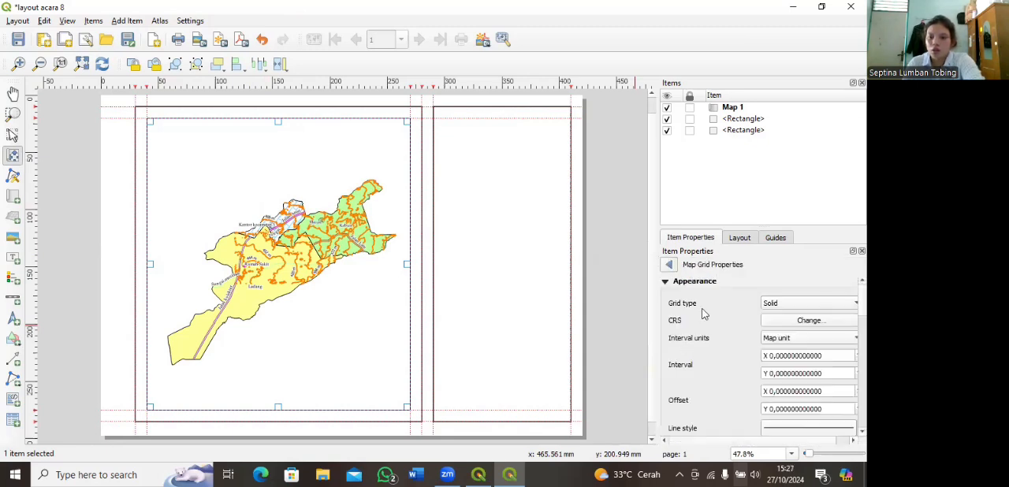
{"action": "left_click", "coordinate": [809, 302]}
{"action": "left_click", "coordinate": [778, 317]}
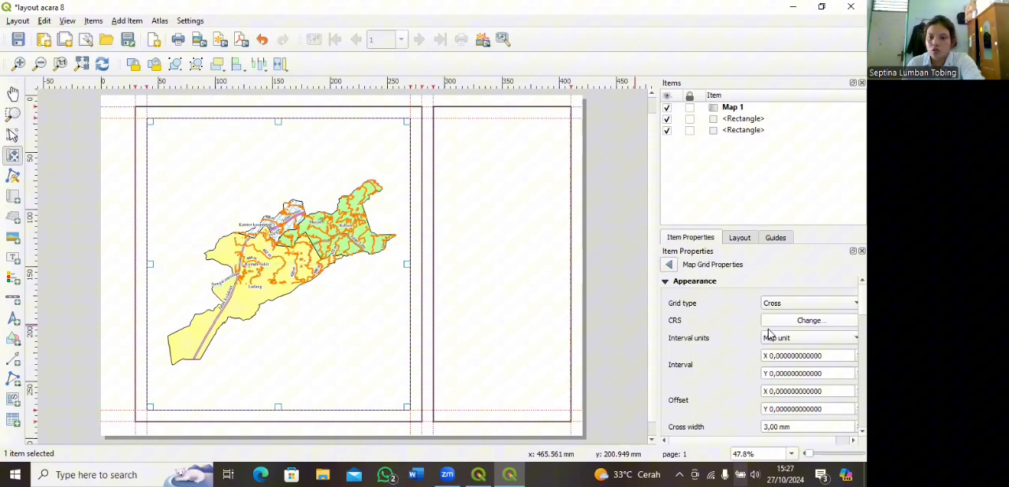
{"action": "left_click", "coordinate": [812, 321]}
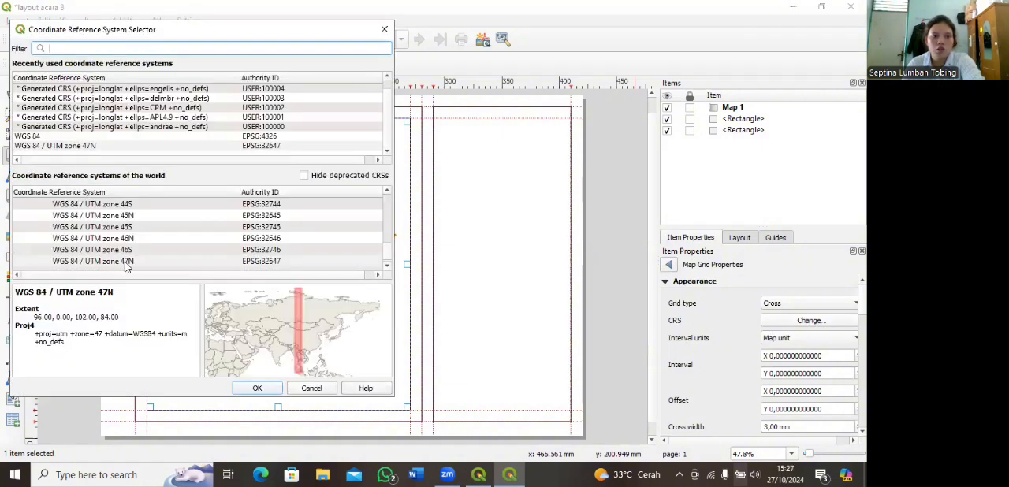
{"action": "left_click", "coordinate": [257, 388]}
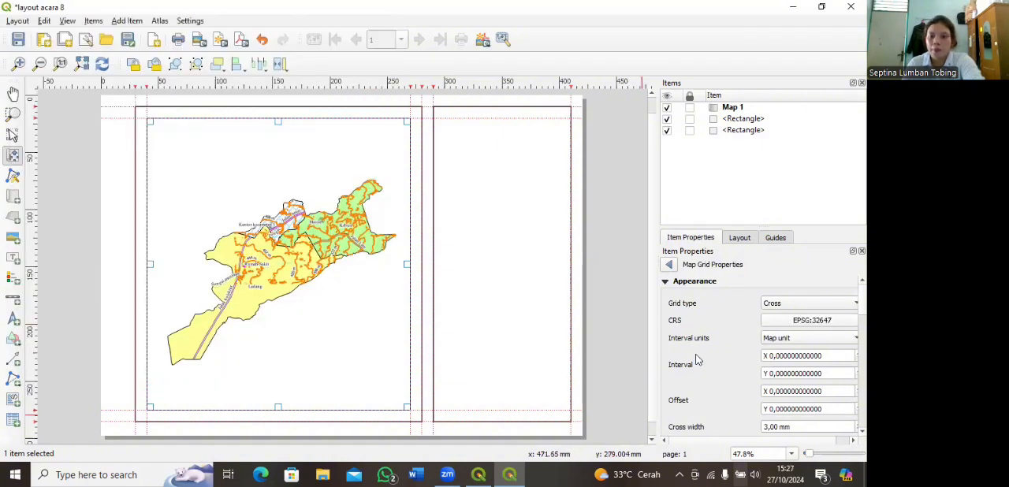
Step: Set the grid interval to X 2000 and Y 3000 map units
{"action": "left_click", "coordinate": [774, 360]}
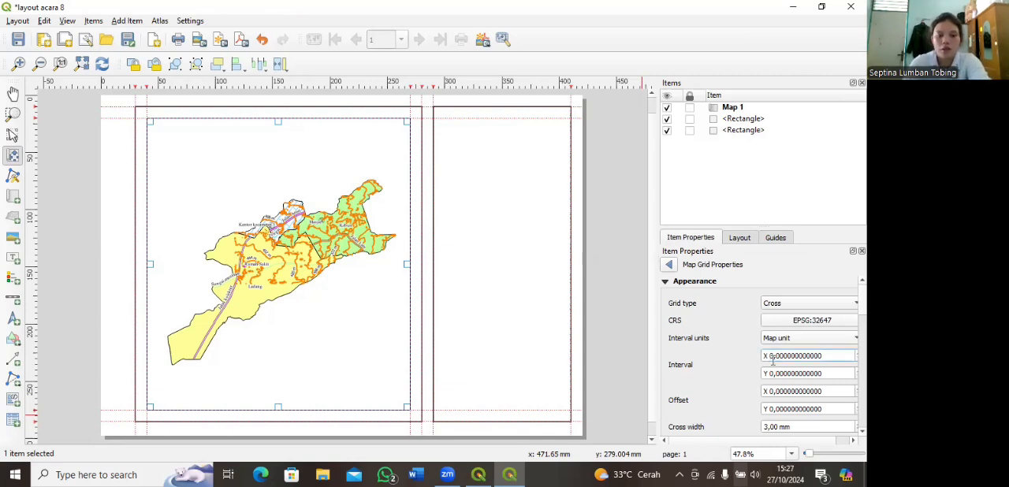
{"action": "double_click", "coordinate": [773, 360]}
{"action": "left_click", "coordinate": [771, 372]}
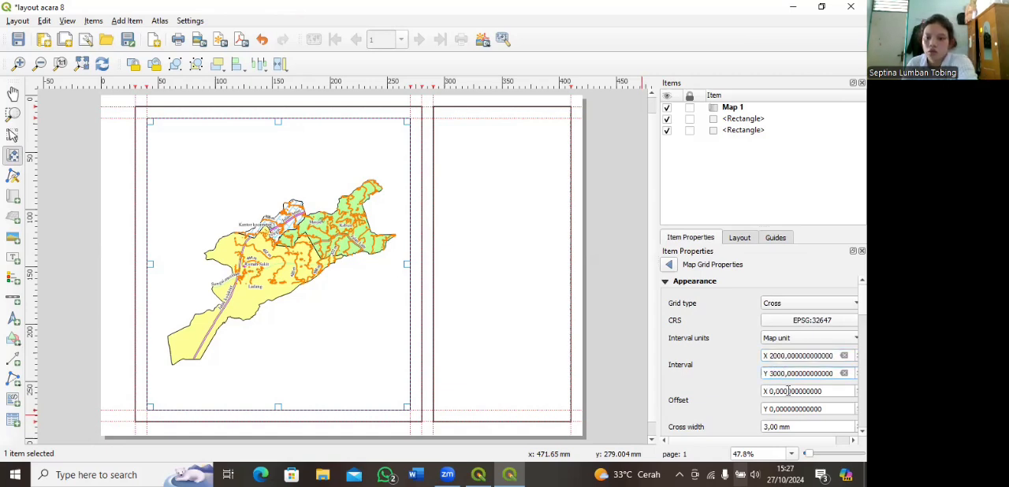
{"action": "double_click", "coordinate": [773, 373]}
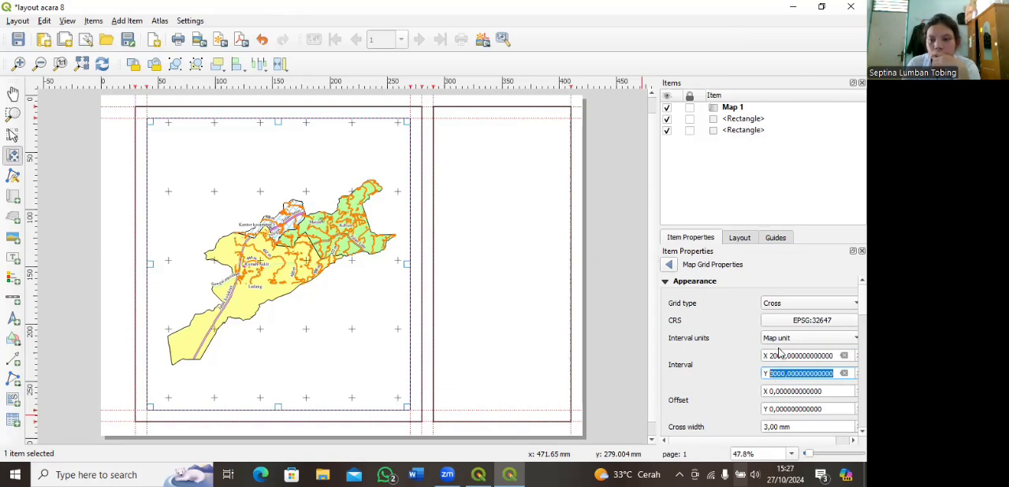
Step: Try a grid interval of X 3000 and Y 2000 map units
{"action": "left_click", "coordinate": [774, 356]}
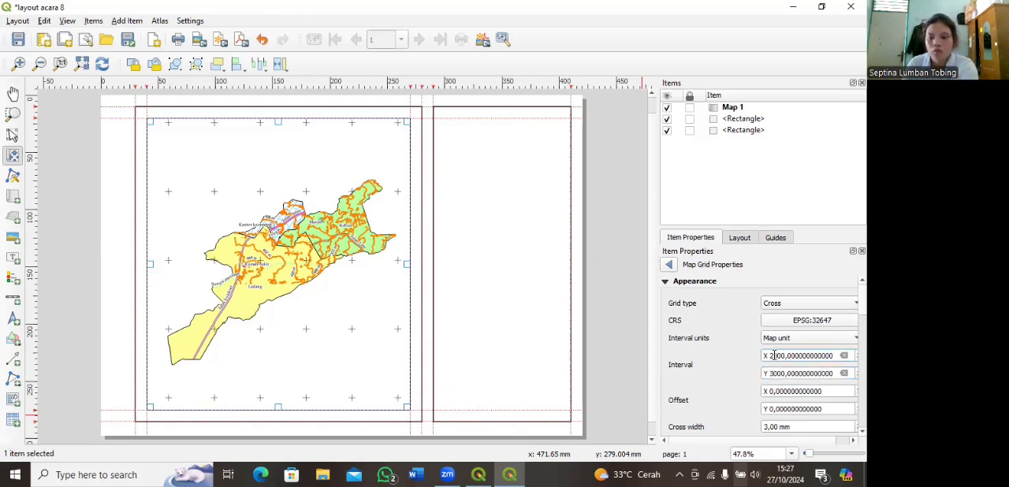
{"action": "double_click", "coordinate": [773, 356]}
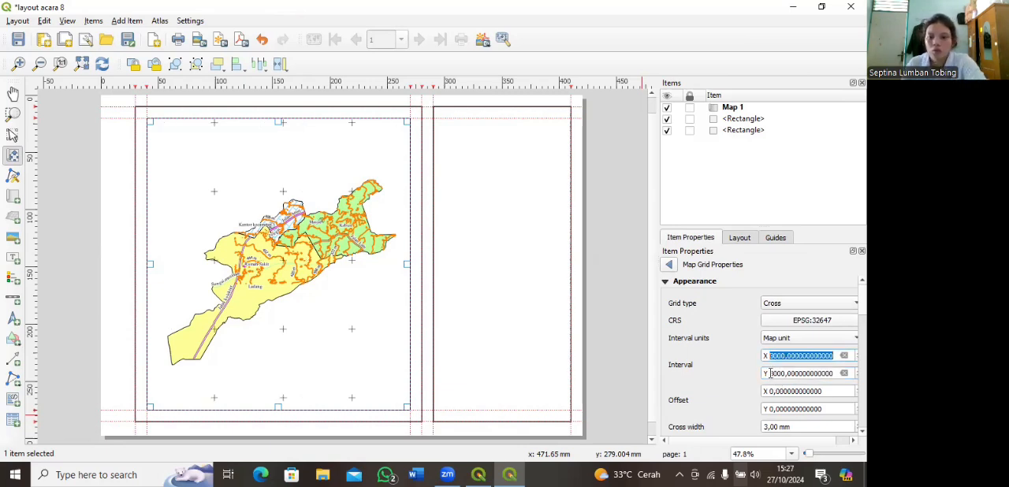
{"action": "left_click", "coordinate": [771, 373]}
{"action": "double_click", "coordinate": [773, 376]}
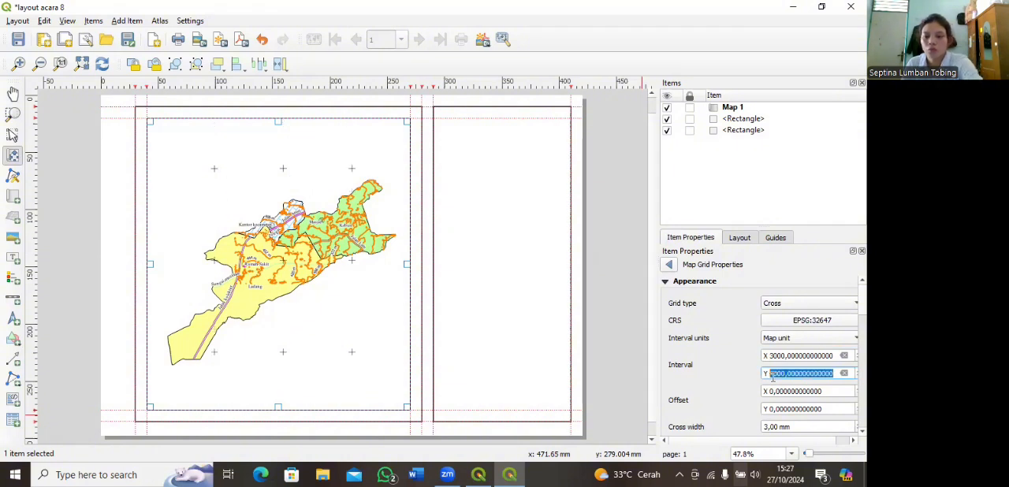
{"action": "left_click", "coordinate": [773, 374]}
{"action": "double_click", "coordinate": [772, 374]}
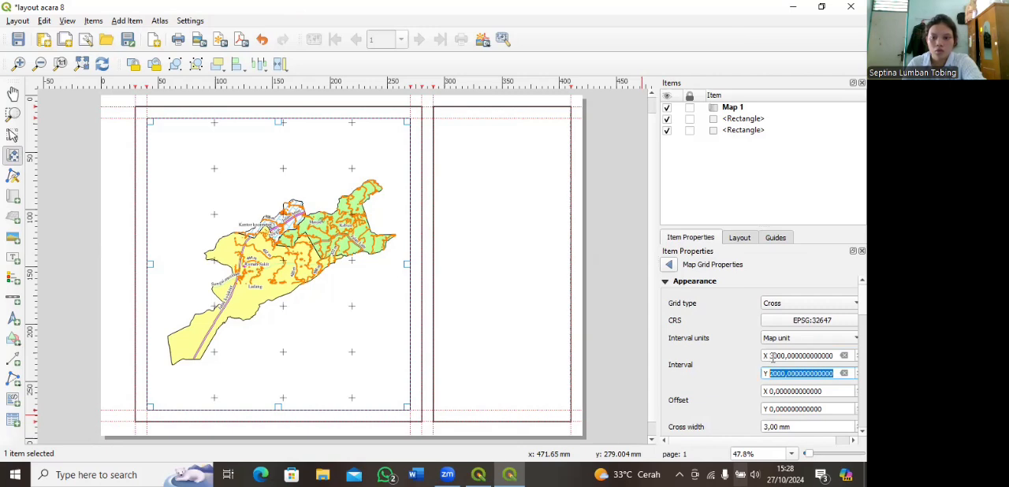
Step: Return the grid interval to Y 3000 and X 2000 map units
{"action": "left_click", "coordinate": [774, 373]}
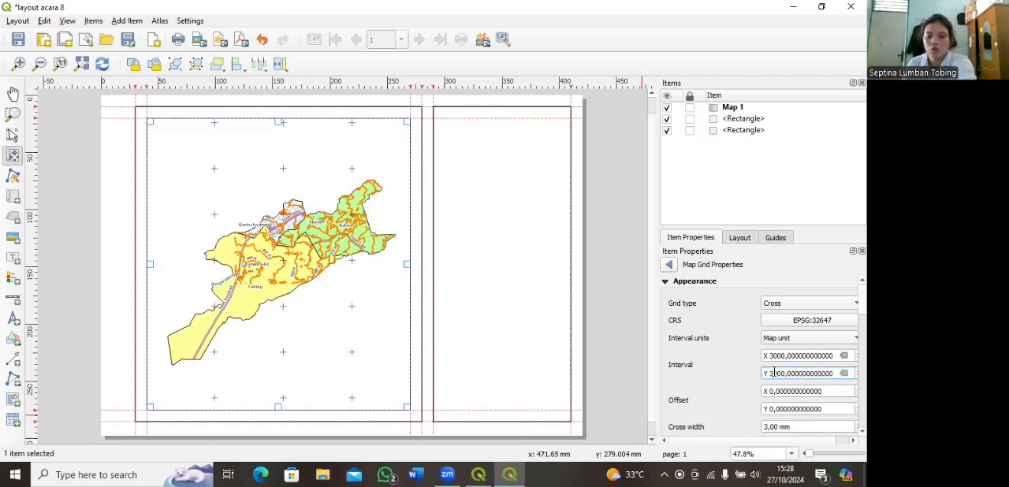
{"action": "double_click", "coordinate": [773, 373]}
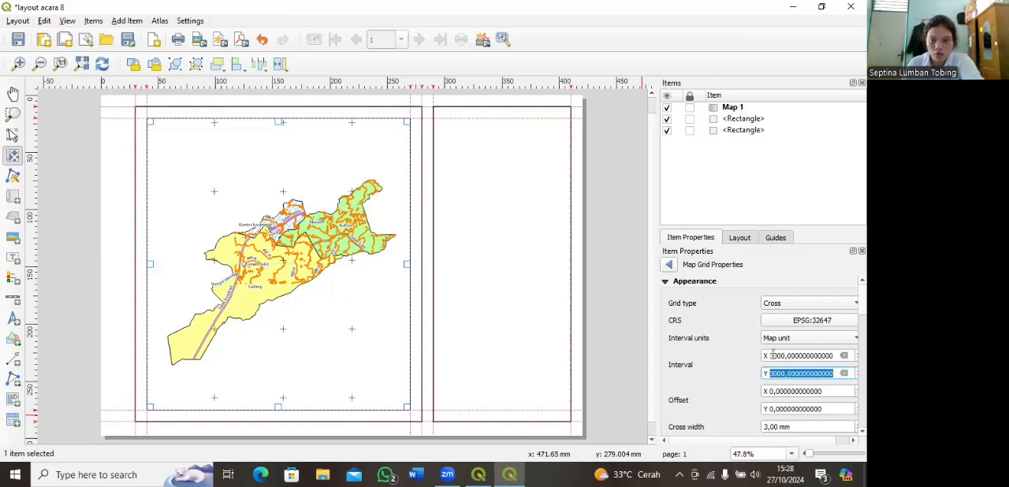
{"action": "left_click", "coordinate": [785, 374]}
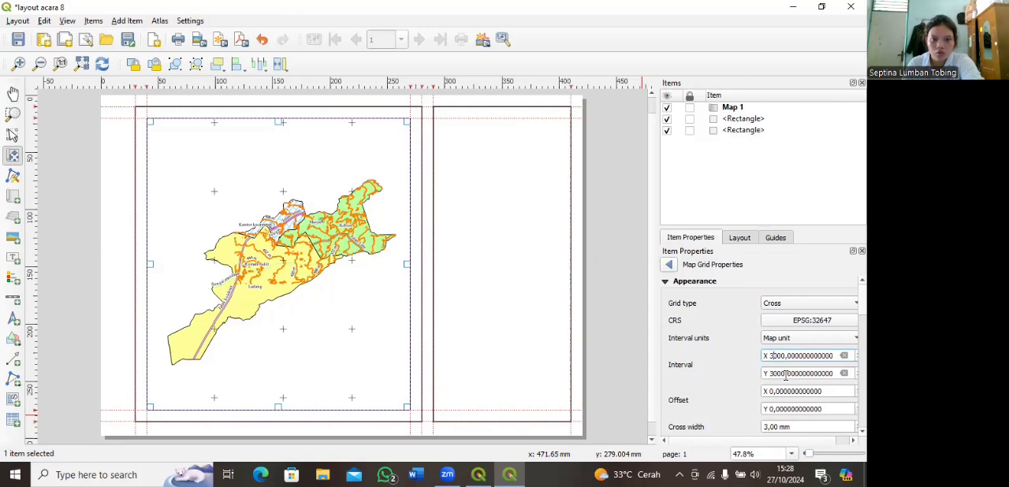
{"action": "double_click", "coordinate": [773, 356]}
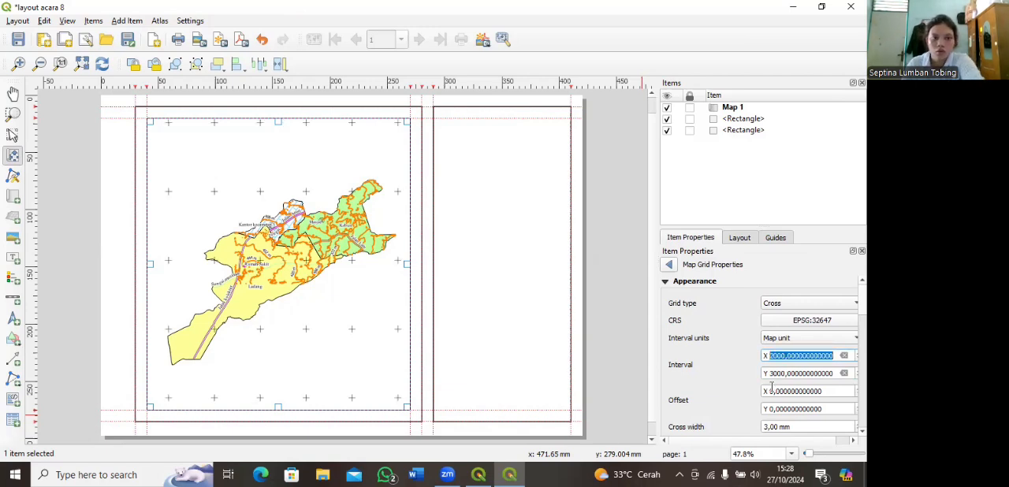
Step: Try a Y interval of 2000 map units for the grid and set it back to 3000
{"action": "left_click", "coordinate": [774, 370]}
{"action": "key", "text": "BackSpace"}
{"action": "type", "text": "2"}
{"action": "key", "text": "Return"}
{"action": "left_click", "coordinate": [775, 372]}
{"action": "key", "text": "BackSpace"}
{"action": "type", "text": "3"}
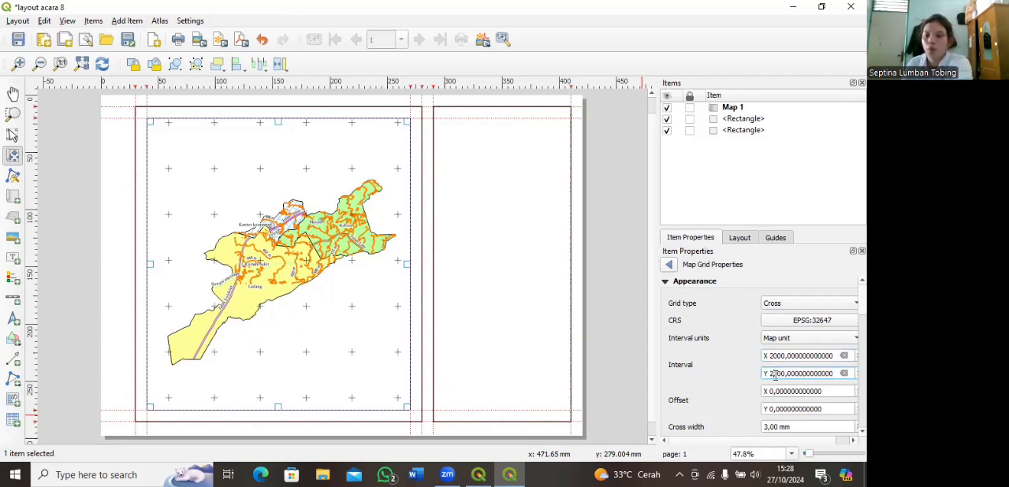
{"action": "key", "text": "Return"}
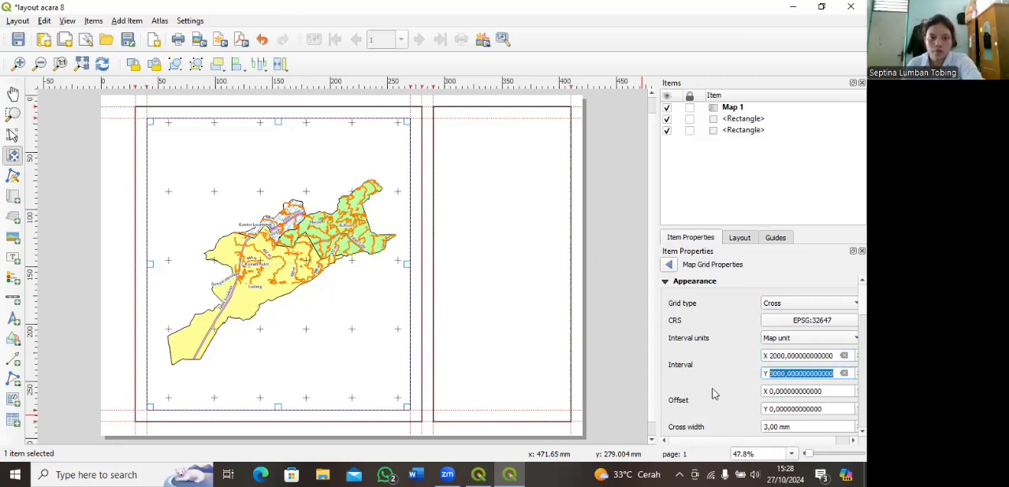
Step: Style the grid crosses' simple line in red with a stroke width of 0.5 mm
{"action": "scroll", "coordinate": [666, 394], "scroll_direction": "down", "scroll_amount": 1}
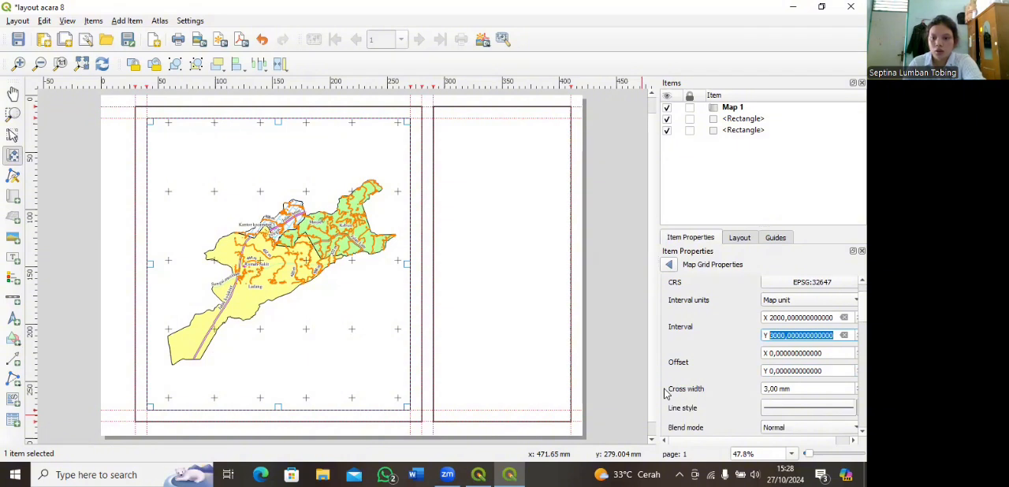
{"action": "scroll", "coordinate": [666, 394], "scroll_direction": "down", "scroll_amount": 1}
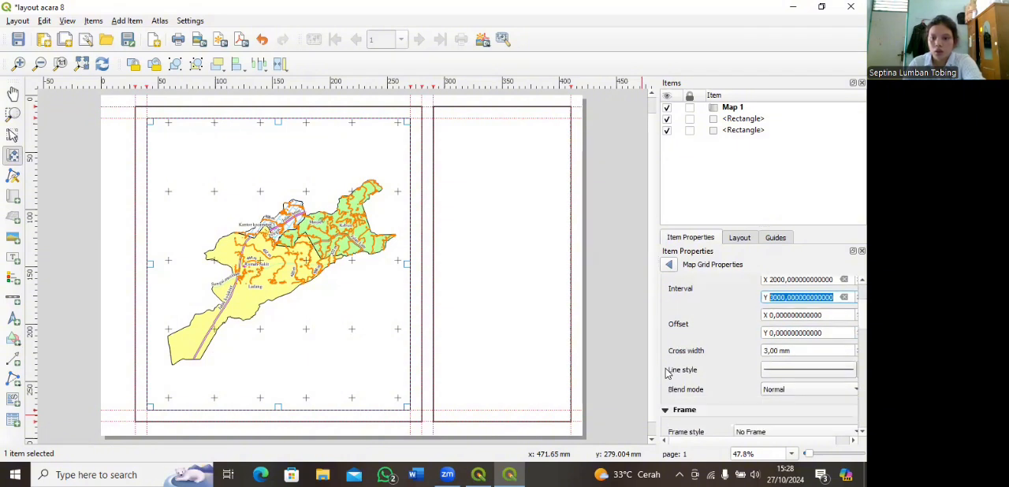
{"action": "left_click", "coordinate": [785, 373]}
{"action": "left_click", "coordinate": [795, 296]}
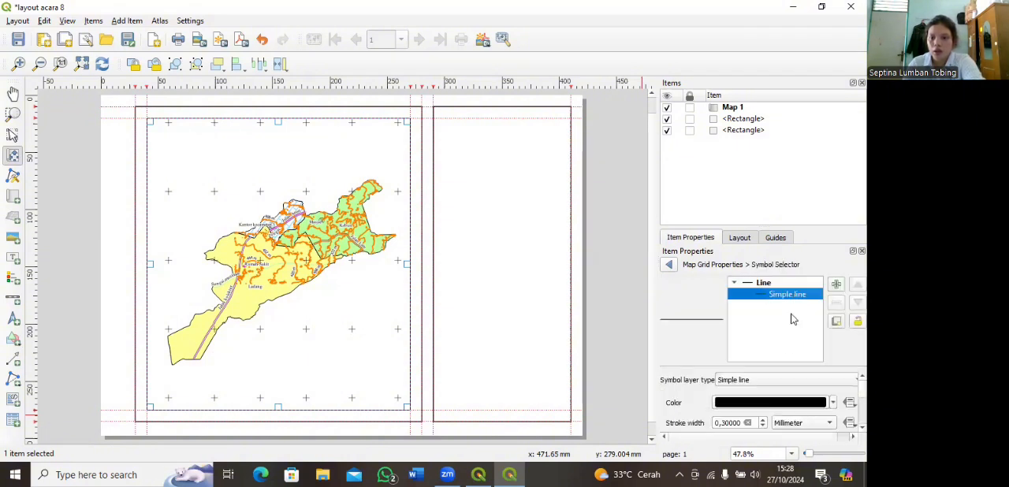
{"action": "left_click", "coordinate": [833, 405]}
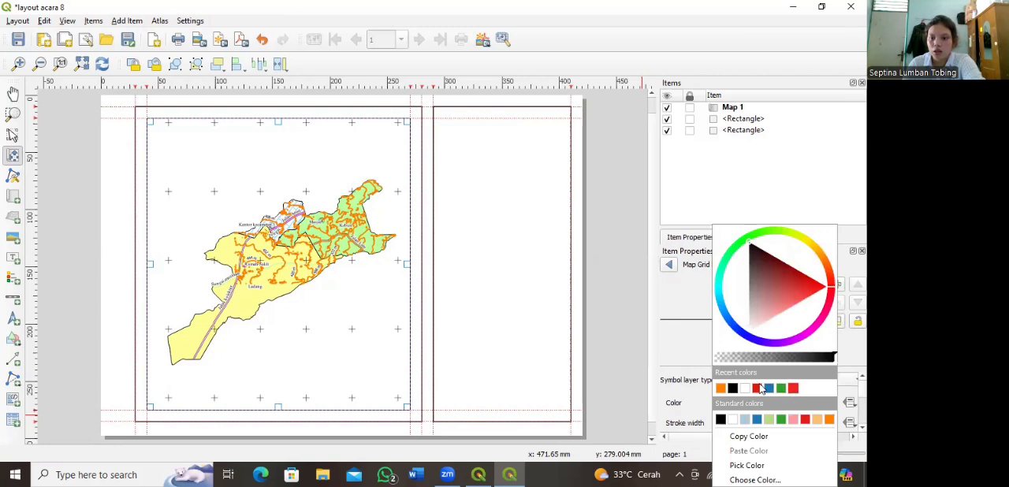
{"action": "left_click", "coordinate": [760, 387]}
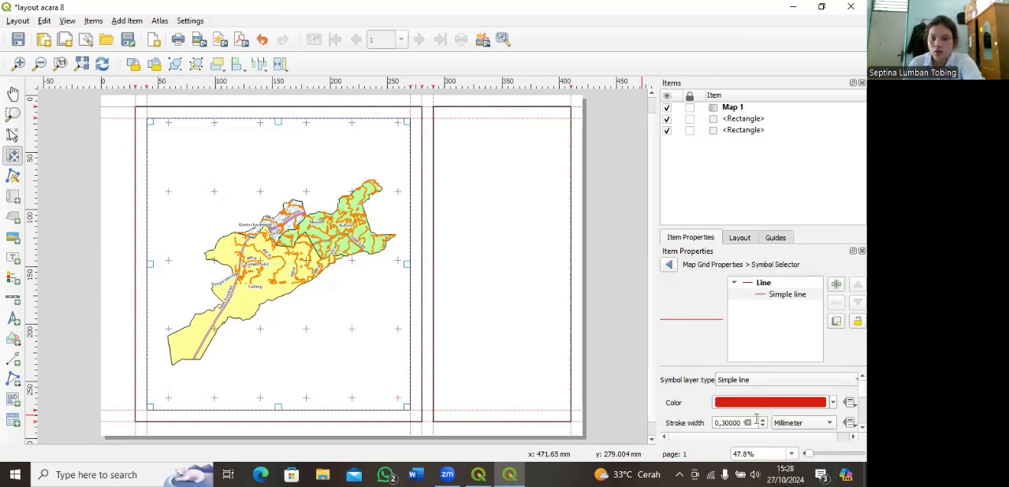
{"action": "left_click", "coordinate": [762, 420]}
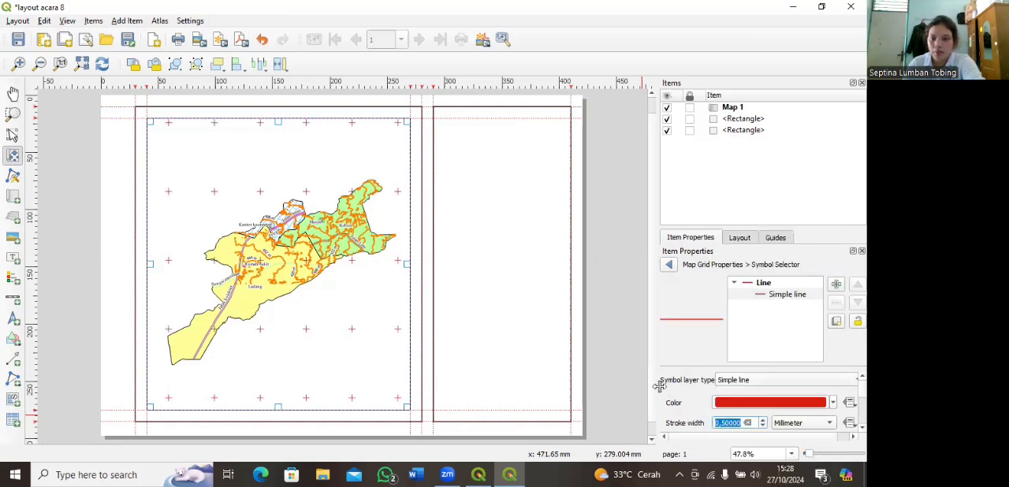
{"action": "scroll", "coordinate": [664, 406], "scroll_direction": "down", "scroll_amount": 2}
{"action": "scroll", "coordinate": [666, 404], "scroll_direction": "up", "scroll_amount": 1}
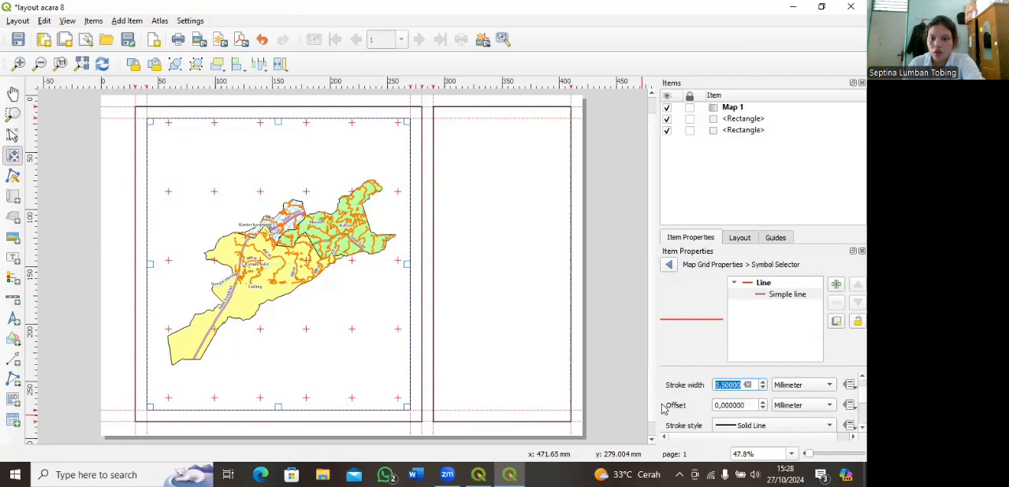
{"action": "scroll", "coordinate": [669, 403], "scroll_direction": "down", "scroll_amount": 1}
{"action": "scroll", "coordinate": [668, 403], "scroll_direction": "down", "scroll_amount": 3}
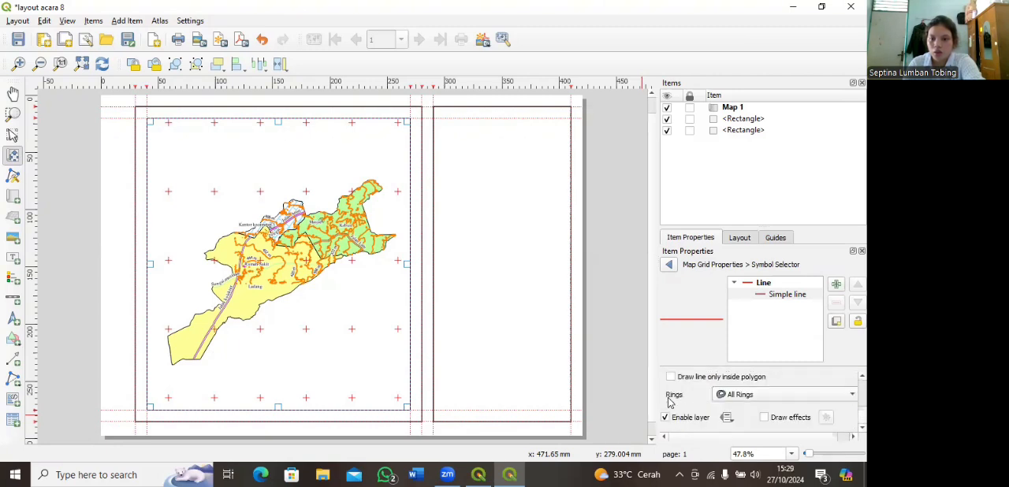
{"action": "left_click", "coordinate": [668, 265]}
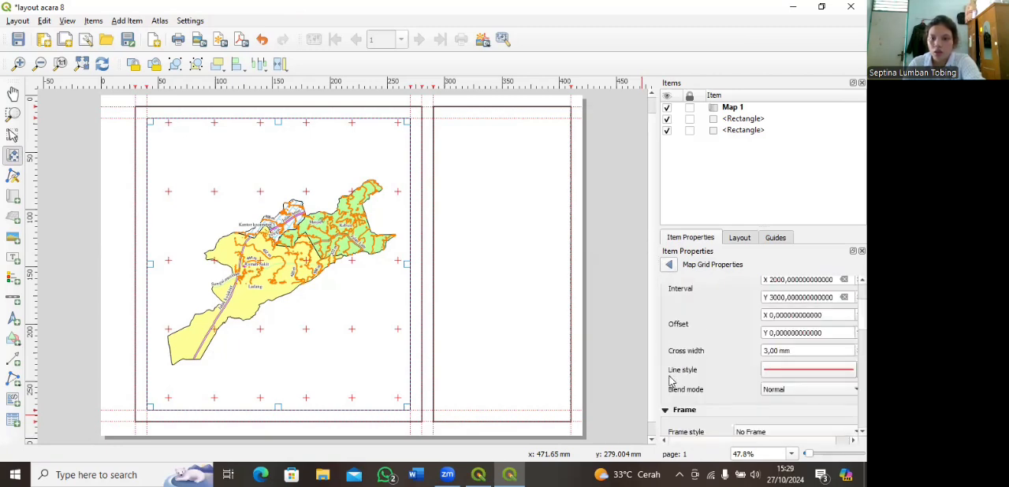
Step: Enable Draw Coordinates for the map grid
{"action": "scroll", "coordinate": [666, 349], "scroll_direction": "down", "scroll_amount": 8}
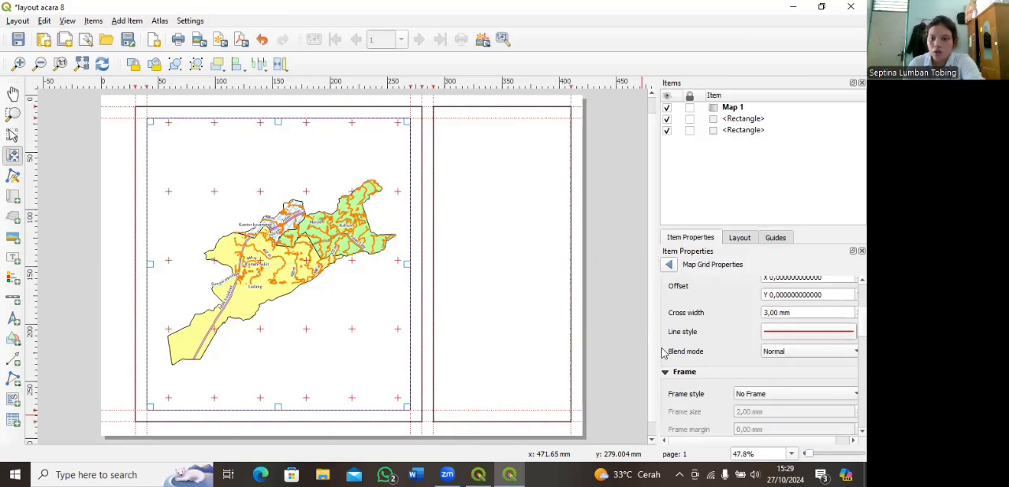
{"action": "left_click", "coordinate": [677, 359]}
{"action": "scroll", "coordinate": [665, 384], "scroll_direction": "down", "scroll_amount": 1}
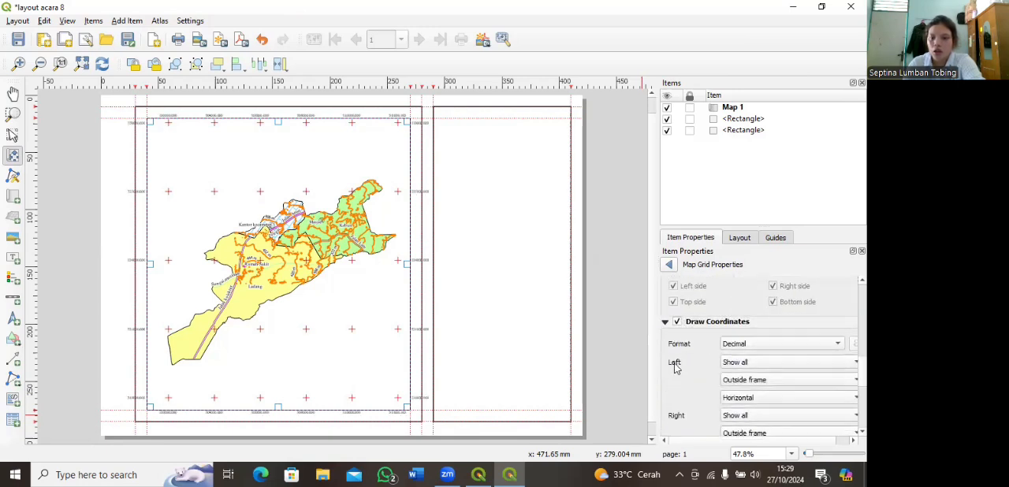
Step: Orient the grid's left coordinates as Vertical ascending and the right coordinates as Vertical descending
{"action": "left_click", "coordinate": [821, 402]}
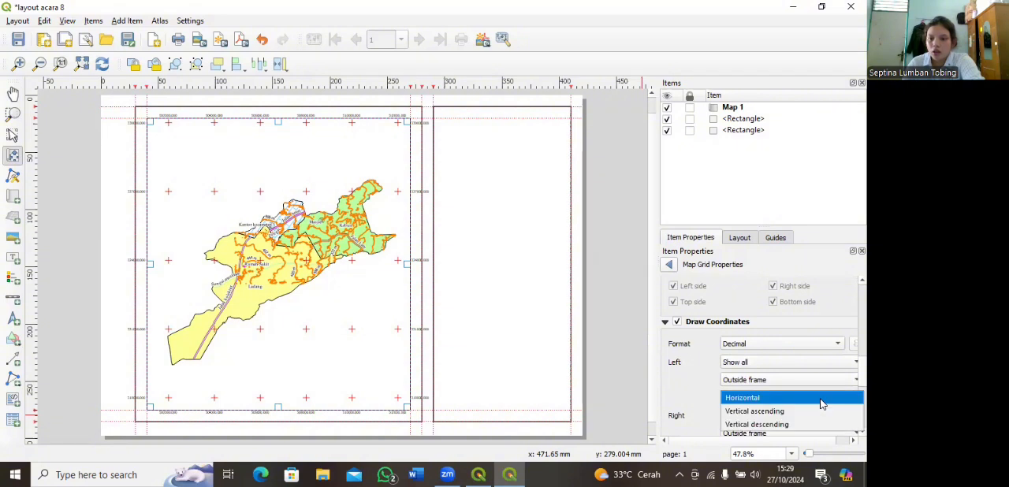
{"action": "left_click", "coordinate": [781, 410]}
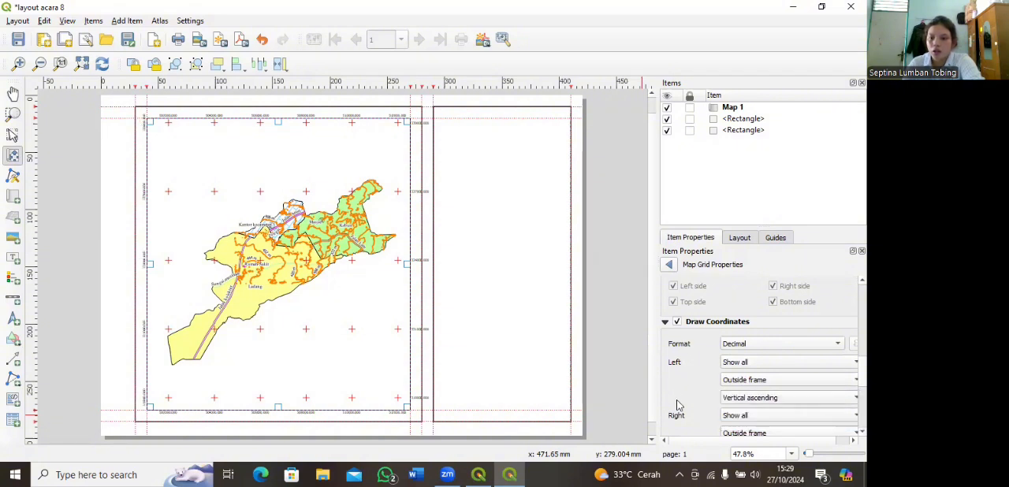
{"action": "scroll", "coordinate": [677, 405], "scroll_direction": "down", "scroll_amount": 1}
{"action": "left_click", "coordinate": [776, 411]}
{"action": "left_click", "coordinate": [776, 440]}
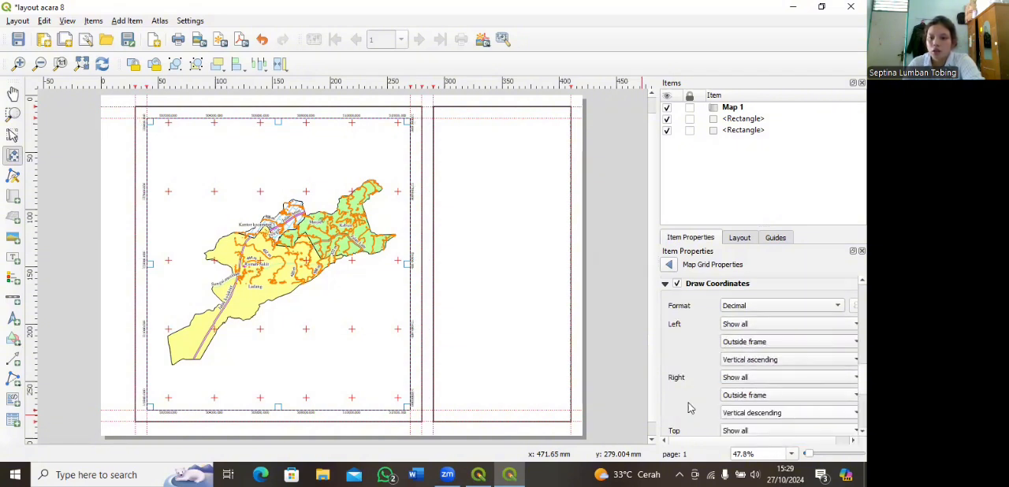
Step: Set the grid coordinate font to Times New Roman Bold at size 12
{"action": "scroll", "coordinate": [668, 400], "scroll_direction": "down", "scroll_amount": 1}
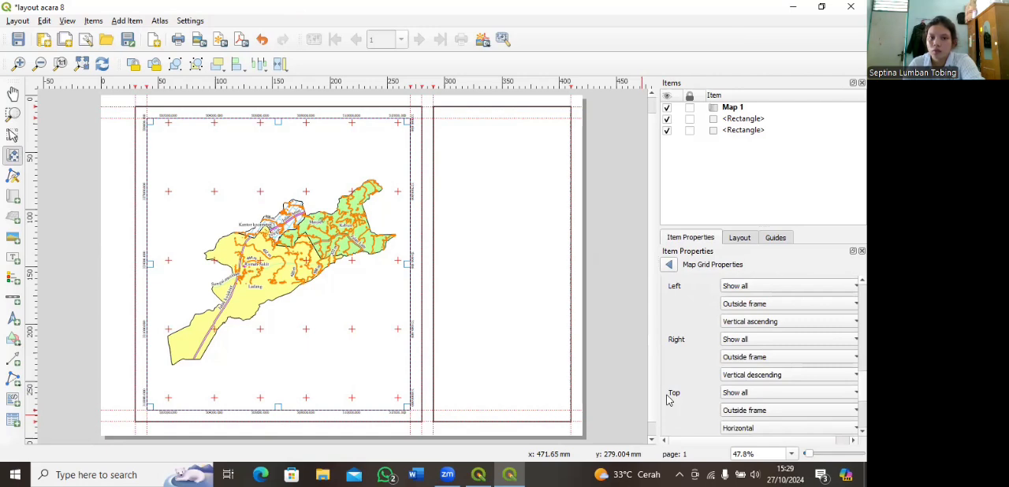
{"action": "scroll", "coordinate": [669, 400], "scroll_direction": "down", "scroll_amount": 2}
{"action": "left_click", "coordinate": [784, 385]}
{"action": "scroll", "coordinate": [337, 220], "scroll_direction": "down", "scroll_amount": 5}
{"action": "scroll", "coordinate": [337, 221], "scroll_direction": "down", "scroll_amount": 10}
{"action": "left_click", "coordinate": [343, 183]}
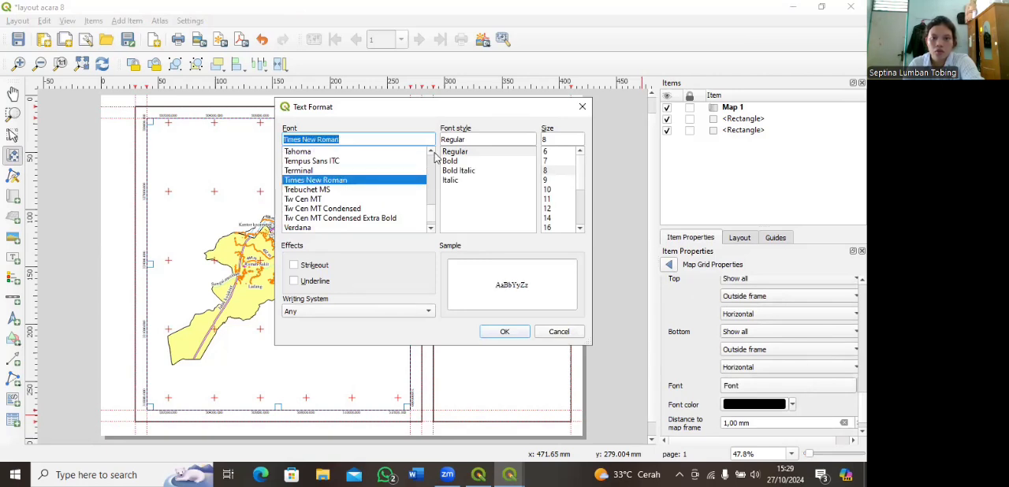
{"action": "left_click", "coordinate": [461, 162]}
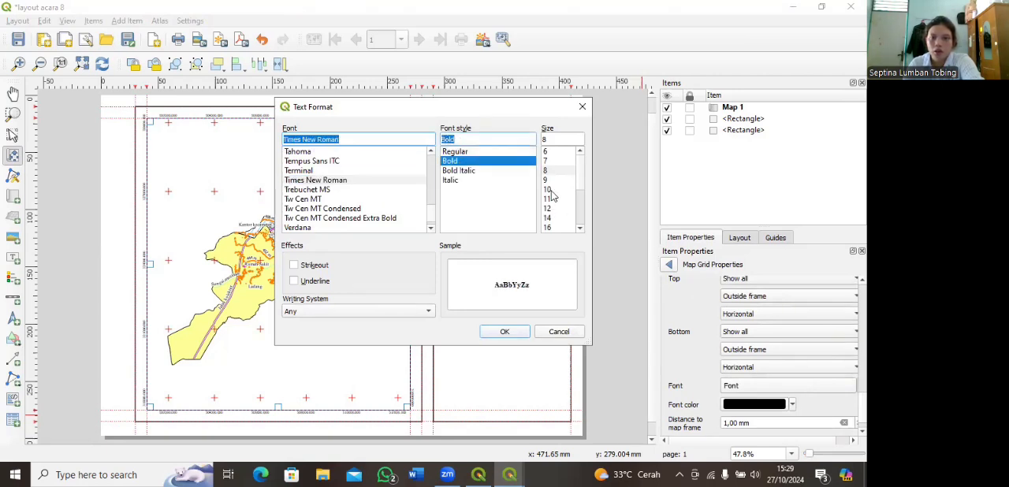
{"action": "left_click", "coordinate": [549, 190]}
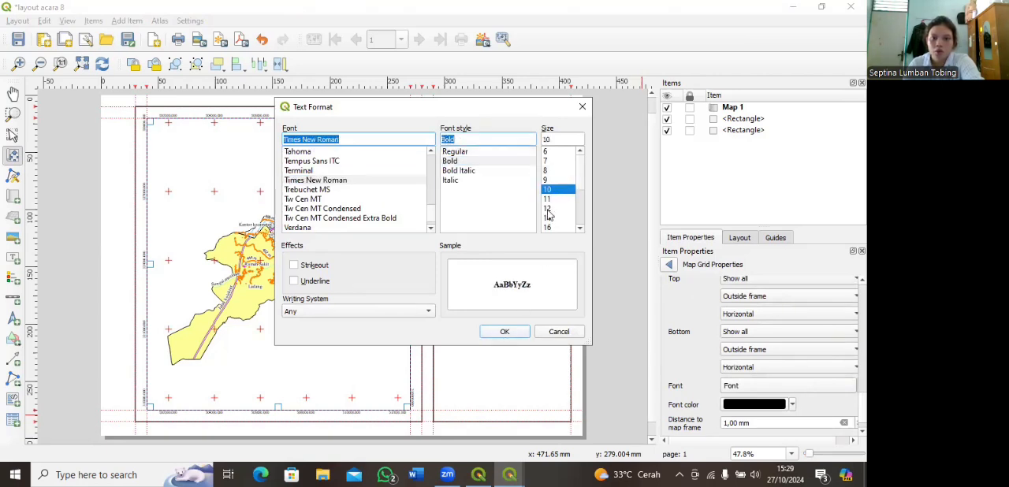
{"action": "left_click", "coordinate": [548, 209]}
{"action": "left_click", "coordinate": [506, 334]}
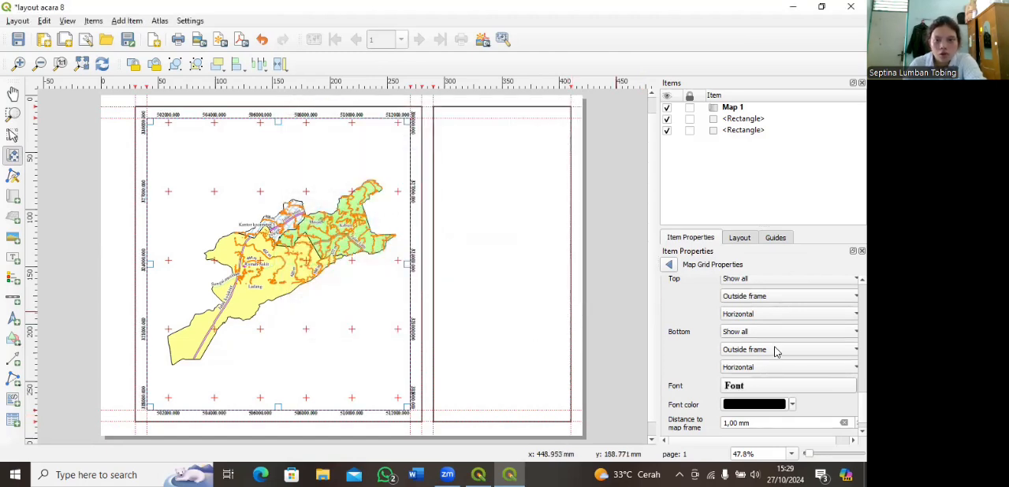
Step: Try size 11 for the grid coordinate font
{"action": "left_click", "coordinate": [745, 386]}
{"action": "left_click", "coordinate": [550, 199]}
{"action": "left_click", "coordinate": [505, 331]}
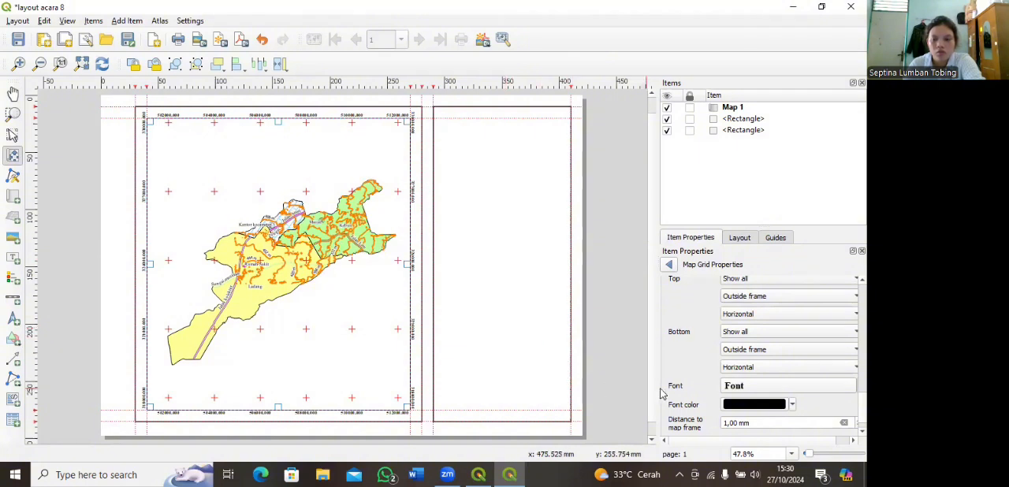
Step: Set the coordinate precision of the map grid to 0
{"action": "scroll", "coordinate": [662, 380], "scroll_direction": "down", "scroll_amount": 1}
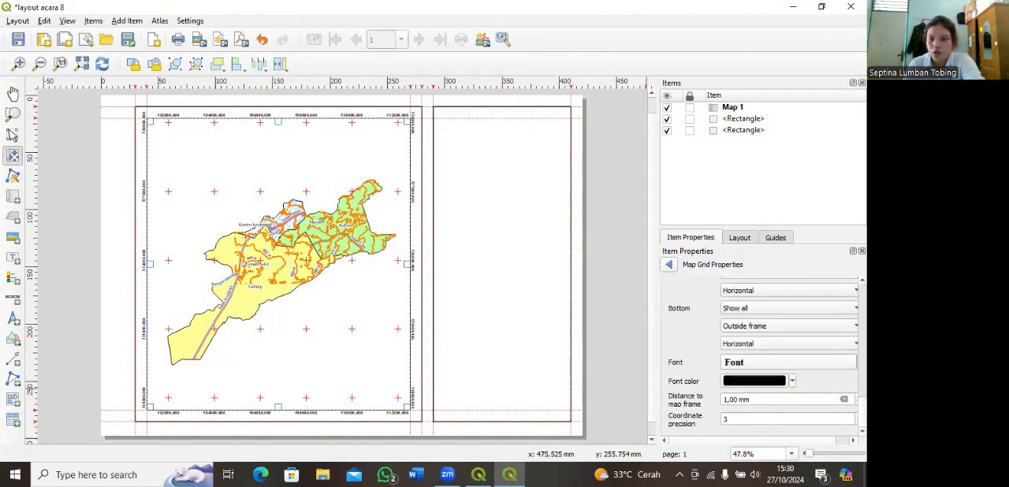
{"action": "double_click", "coordinate": [769, 416]}
{"action": "type", "text": "0"}
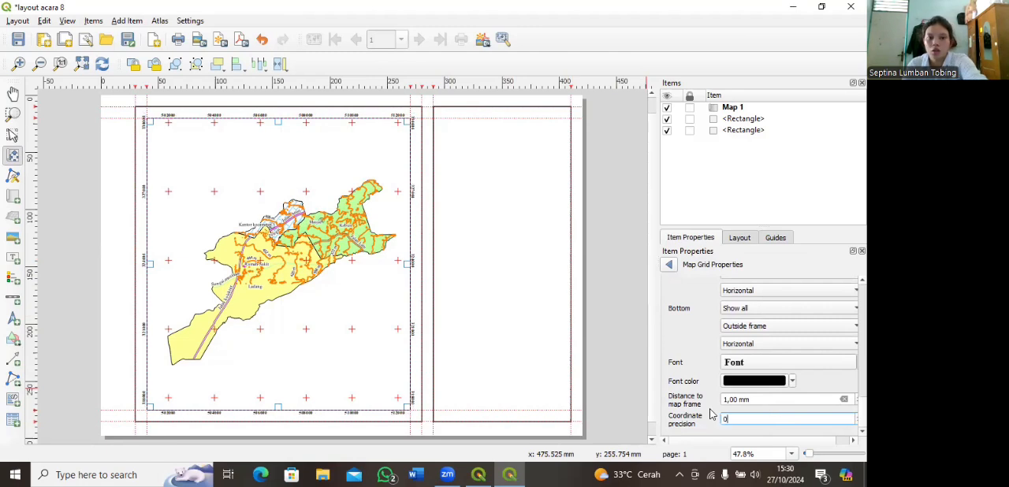
{"action": "left_click", "coordinate": [671, 340]}
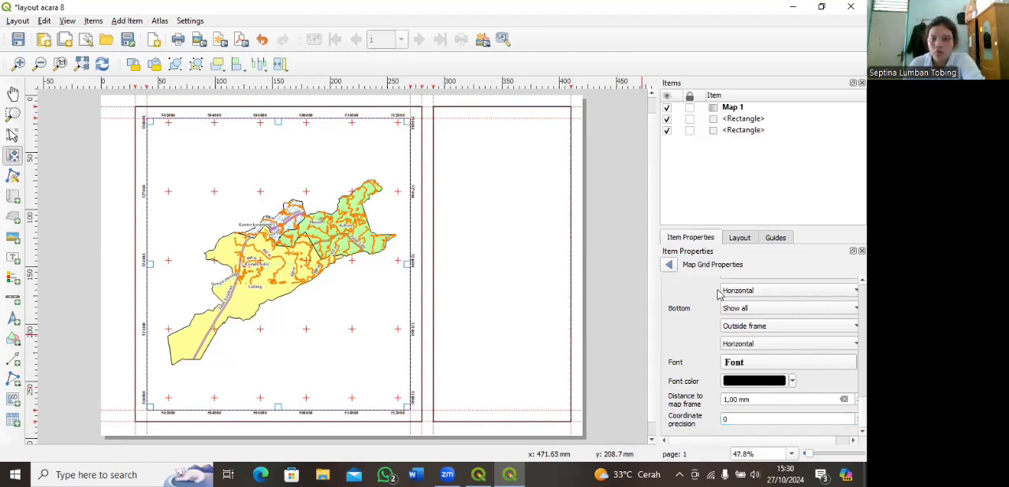
Step: Set the grid coordinate font size back to 12 and return to the main properties of Map 1
{"action": "scroll", "coordinate": [746, 389], "scroll_direction": "up", "scroll_amount": 2}
{"action": "left_click", "coordinate": [748, 401]}
{"action": "left_click", "coordinate": [555, 211]}
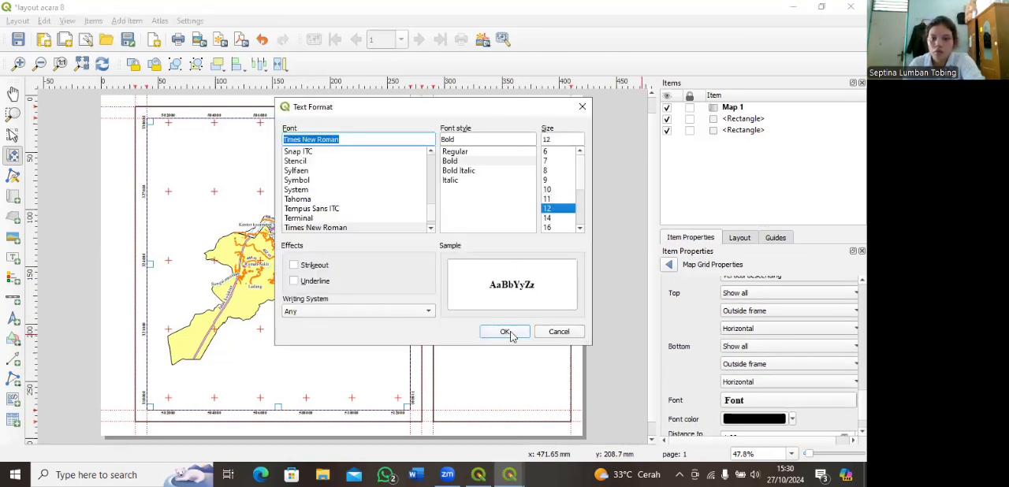
{"action": "left_click", "coordinate": [507, 331]}
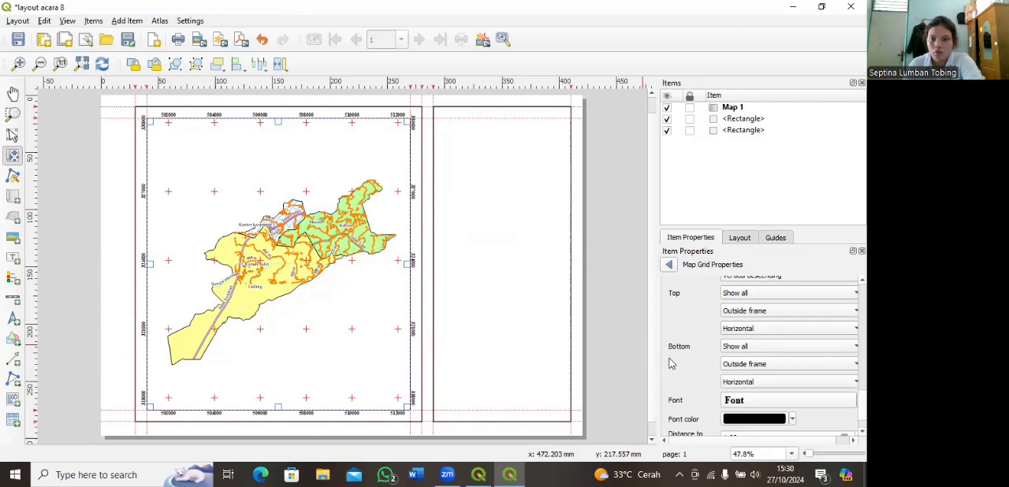
{"action": "scroll", "coordinate": [662, 324], "scroll_direction": "down", "scroll_amount": 2}
{"action": "left_click", "coordinate": [670, 267]}
{"action": "scroll", "coordinate": [671, 363], "scroll_direction": "down", "scroll_amount": 5}
{"action": "scroll", "coordinate": [665, 353], "scroll_direction": "down", "scroll_amount": 2}
{"action": "scroll", "coordinate": [664, 353], "scroll_direction": "up", "scroll_amount": 12}
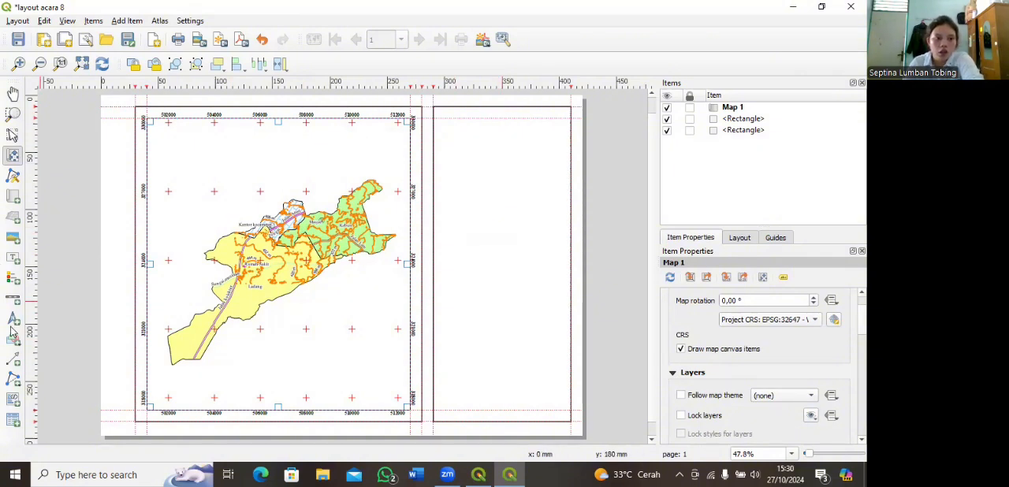
Step: Add a small picture near the top of the right frame, using the "logo upn" JPG from Downloads as its source
{"action": "left_click", "coordinate": [14, 239]}
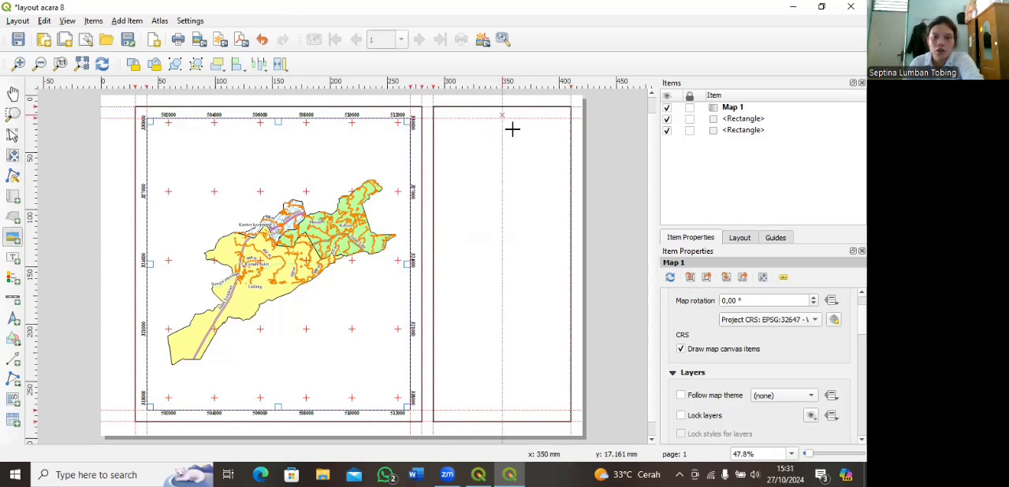
{"action": "left_click_drag", "start_coordinate": [513, 133], "coordinate": [502, 115]}
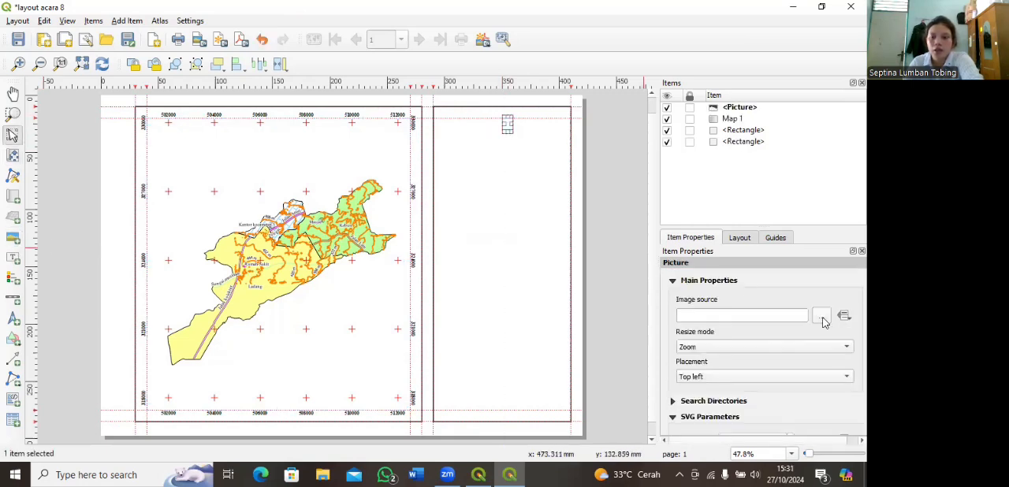
{"action": "left_click", "coordinate": [821, 318]}
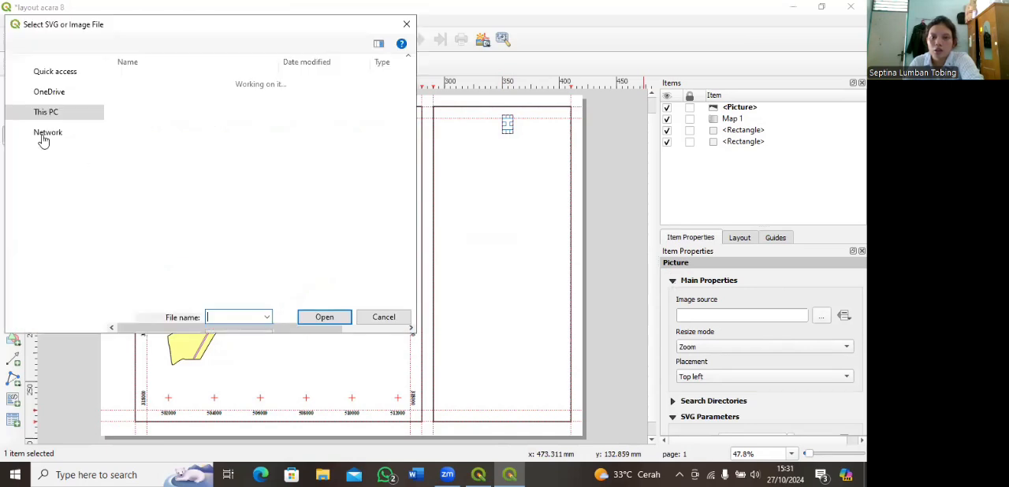
{"action": "left_click", "coordinate": [65, 169]}
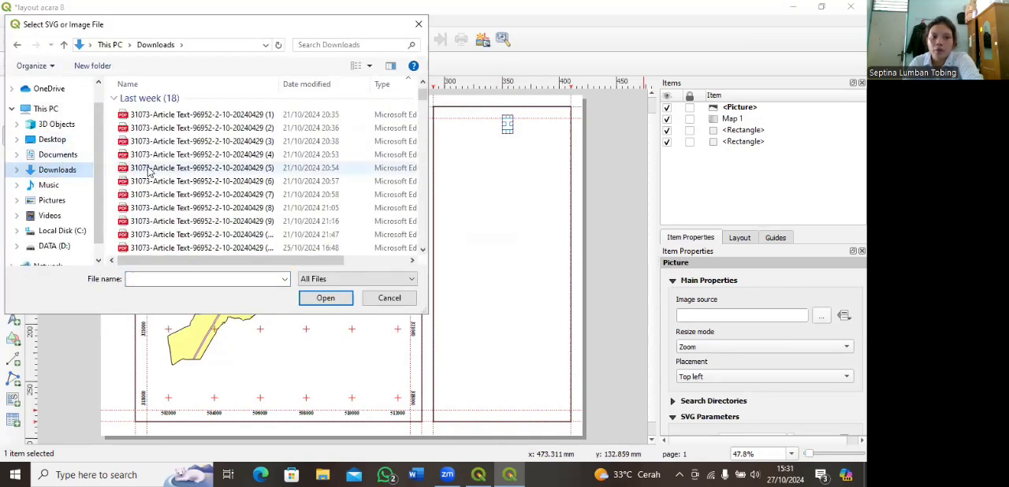
{"action": "scroll", "coordinate": [165, 168], "scroll_direction": "down", "scroll_amount": 5}
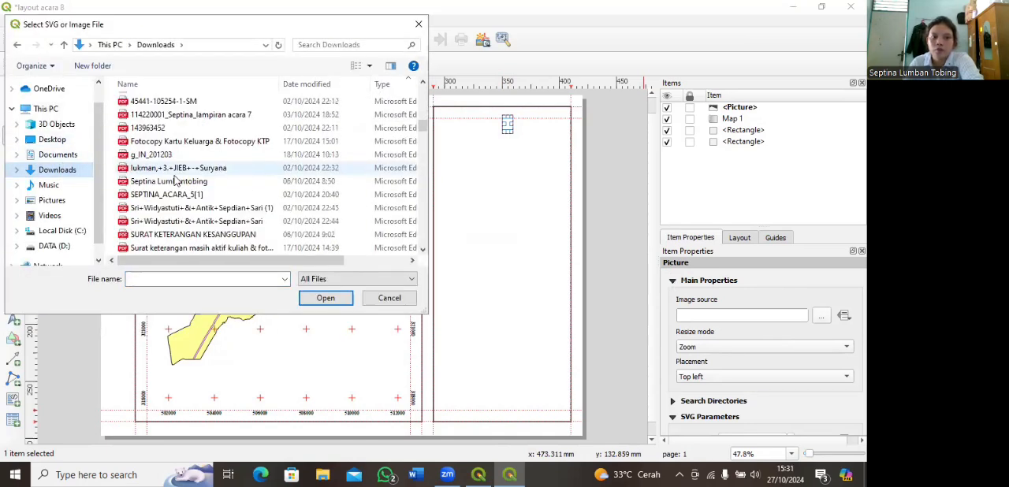
{"action": "left_click", "coordinate": [160, 224]}
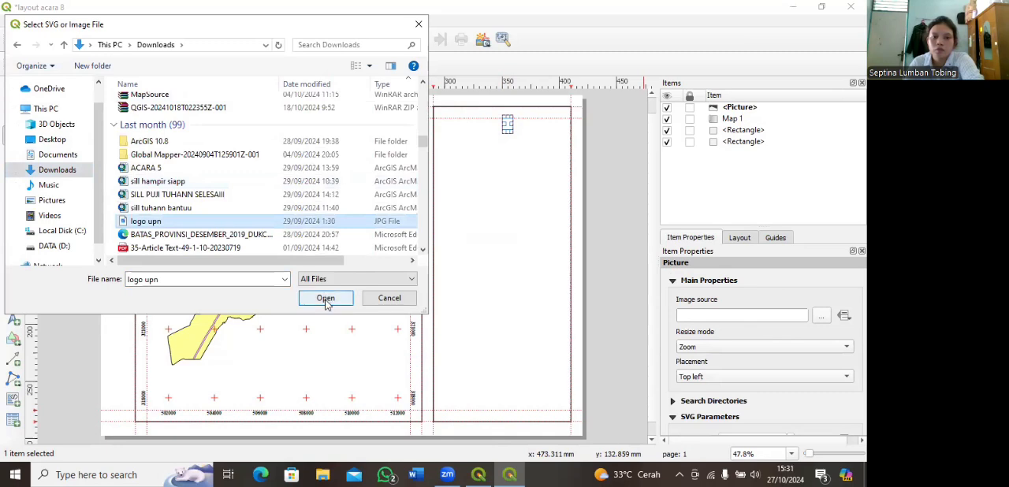
{"action": "left_click", "coordinate": [325, 297]}
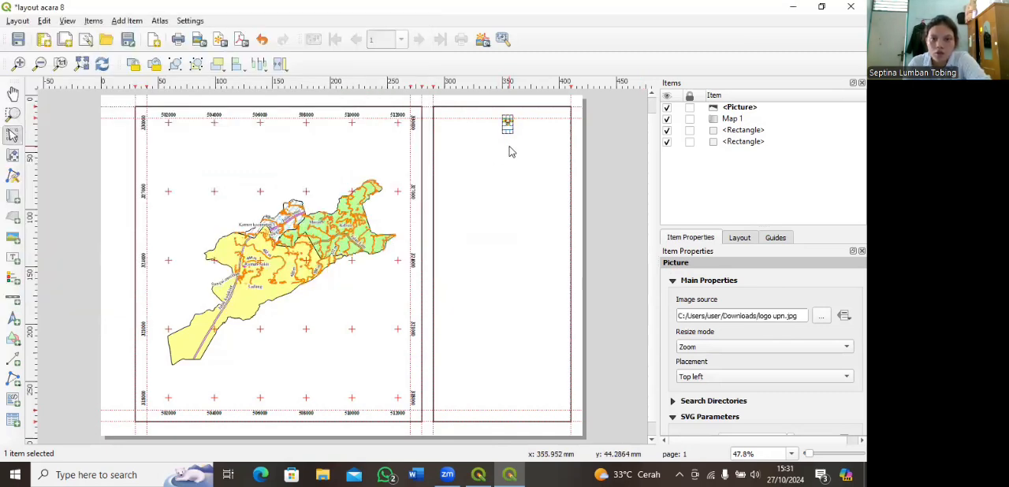
Step: Resize the logo picture to about 14 mm square and place it just inside the right frame's upper edge
{"action": "scroll", "coordinate": [515, 211], "scroll_direction": "up", "scroll_amount": 3}
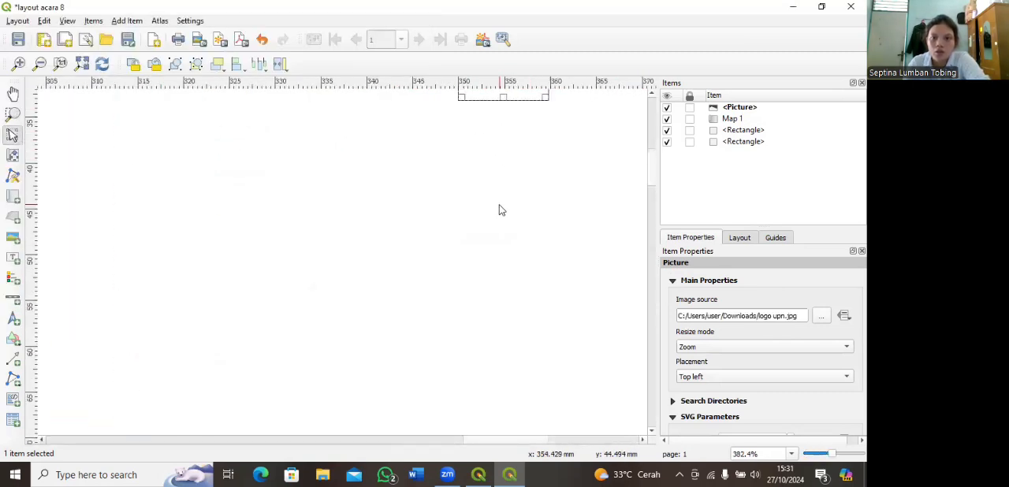
{"action": "scroll", "coordinate": [513, 197], "scroll_direction": "down", "scroll_amount": 1}
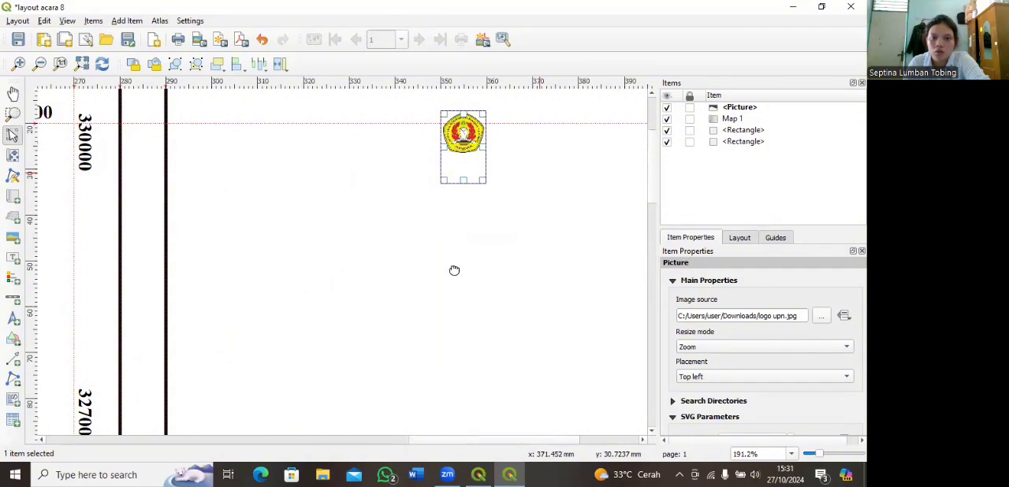
{"action": "left_click_drag", "start_coordinate": [389, 223], "coordinate": [397, 198]}
{"action": "left_click_drag", "start_coordinate": [384, 255], "coordinate": [421, 250]}
{"action": "left_click_drag", "start_coordinate": [396, 198], "coordinate": [392, 181]}
{"action": "left_click", "coordinate": [380, 289]}
{"action": "left_click", "coordinate": [419, 192]}
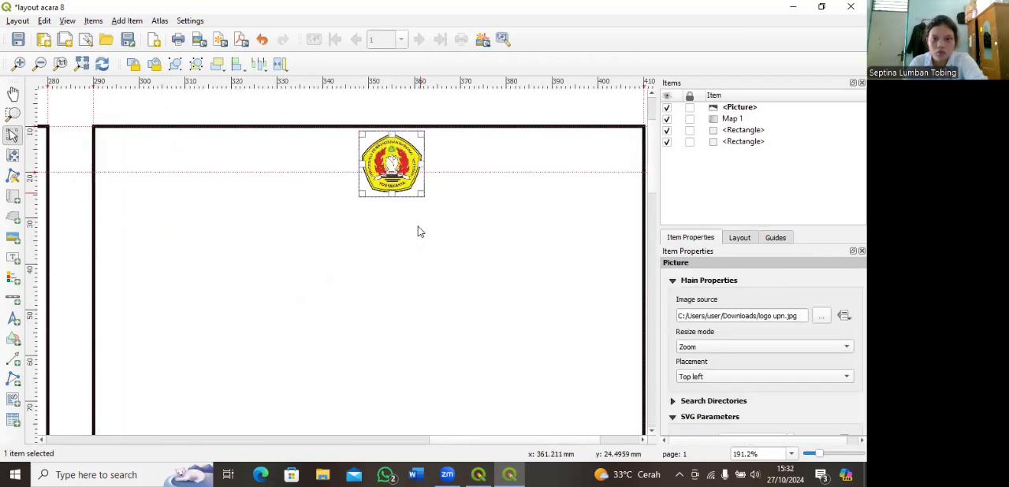
Step: Enlarge the logo picture to about 26 mm wide and position it centrally at the top of the right frame
{"action": "scroll", "coordinate": [419, 231], "scroll_direction": "down", "scroll_amount": 7}
{"action": "scroll", "coordinate": [495, 202], "scroll_direction": "up", "scroll_amount": 4}
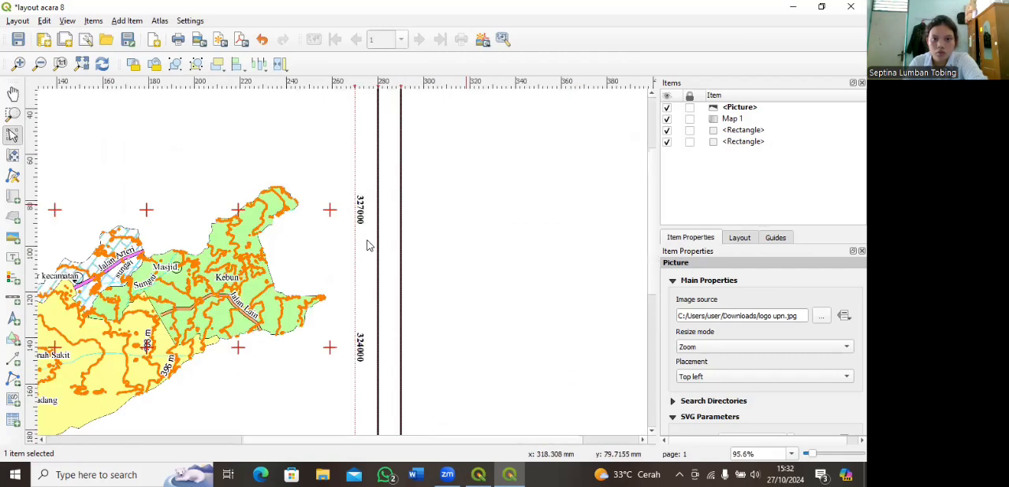
{"action": "scroll", "coordinate": [378, 264], "scroll_direction": "right", "scroll_amount": 3}
{"action": "scroll", "coordinate": [396, 286], "scroll_direction": "up", "scroll_amount": 3}
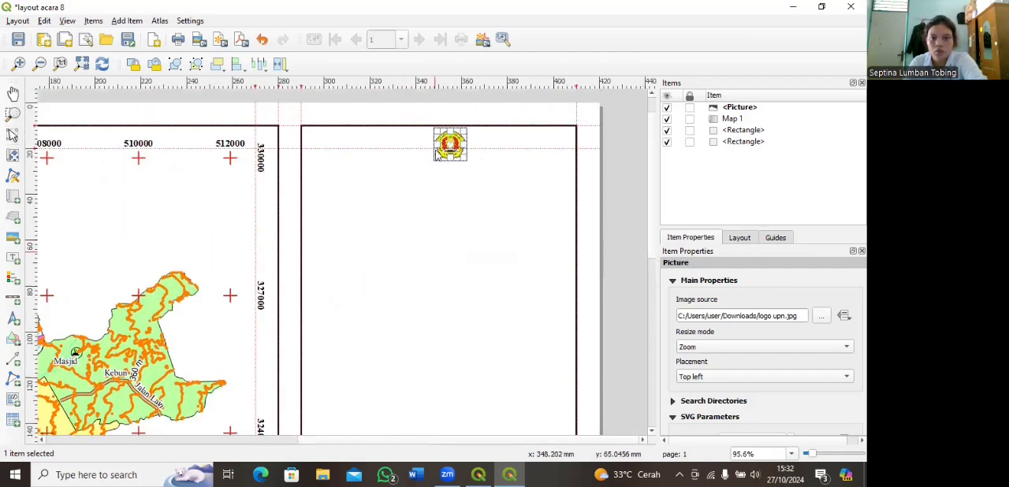
{"action": "scroll", "coordinate": [437, 153], "scroll_direction": "down", "scroll_amount": 1}
{"action": "mouse_move", "coordinate": [435, 148]}
{"action": "left_mouse_down"}
{"action": "mouse_move", "coordinate": [424, 179]}
{"action": "mouse_move", "coordinate": [405, 166]}
{"action": "mouse_move", "coordinate": [458, 146]}
{"action": "mouse_move", "coordinate": [451, 177]}
{"action": "mouse_move", "coordinate": [478, 171]}
{"action": "mouse_move", "coordinate": [453, 155]}
{"action": "left_mouse_up"}
{"action": "left_click", "coordinate": [455, 154]}
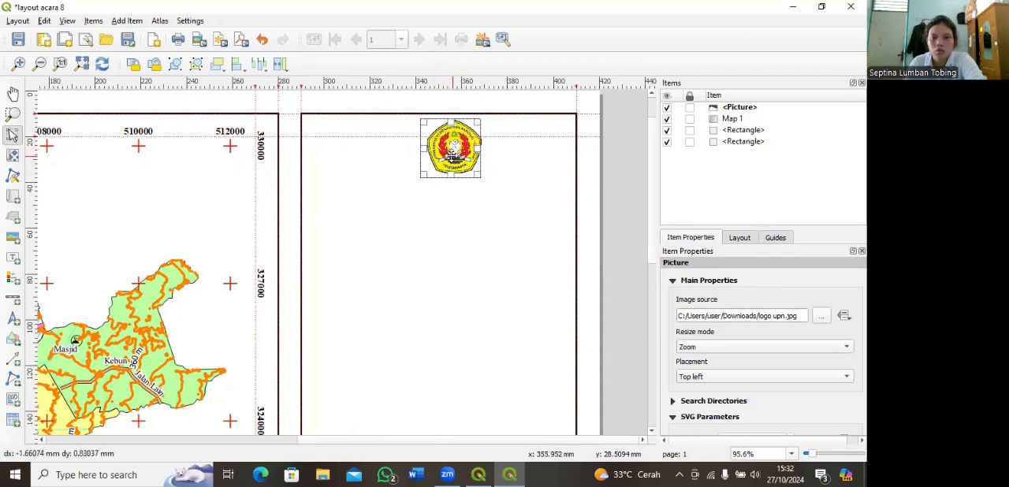
{"action": "left_click", "coordinate": [453, 218]}
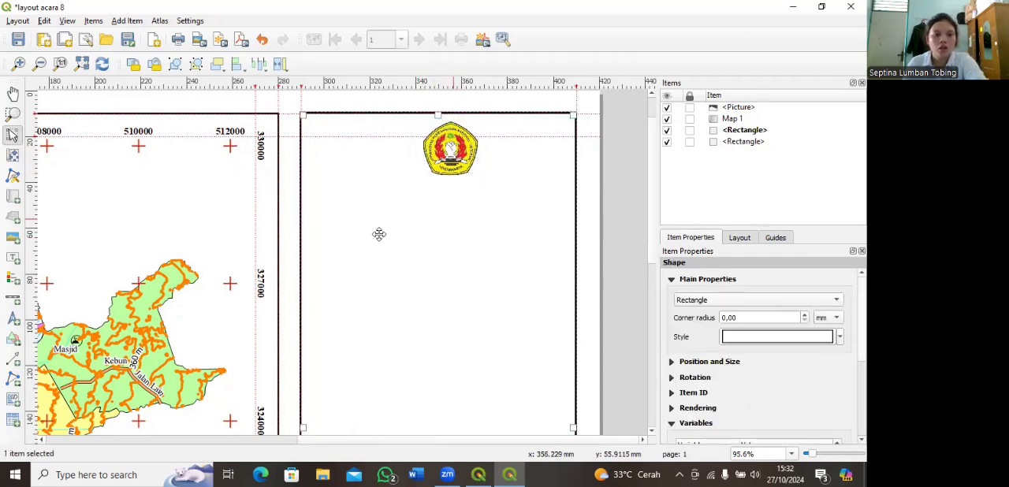
Step: Add a label about 88 mm wide and 16 mm high below the logo and replace its text with "JURUSAN TEKNIK LINGKUNGAN"
{"action": "left_click", "coordinate": [13, 258]}
{"action": "left_click_drag", "start_coordinate": [343, 183], "coordinate": [544, 220]}
{"action": "left_click_drag", "start_coordinate": [719, 304], "coordinate": [684, 305]}
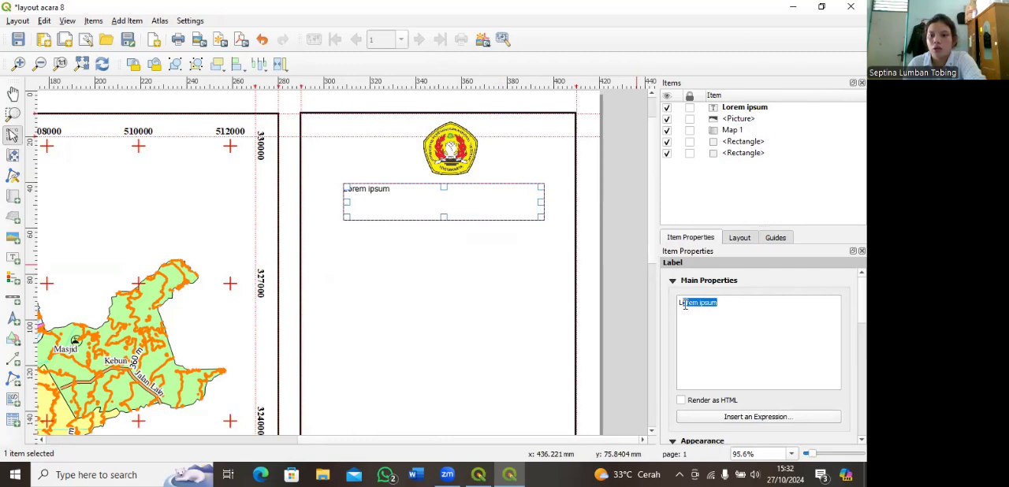
{"action": "type", "text": "J"}
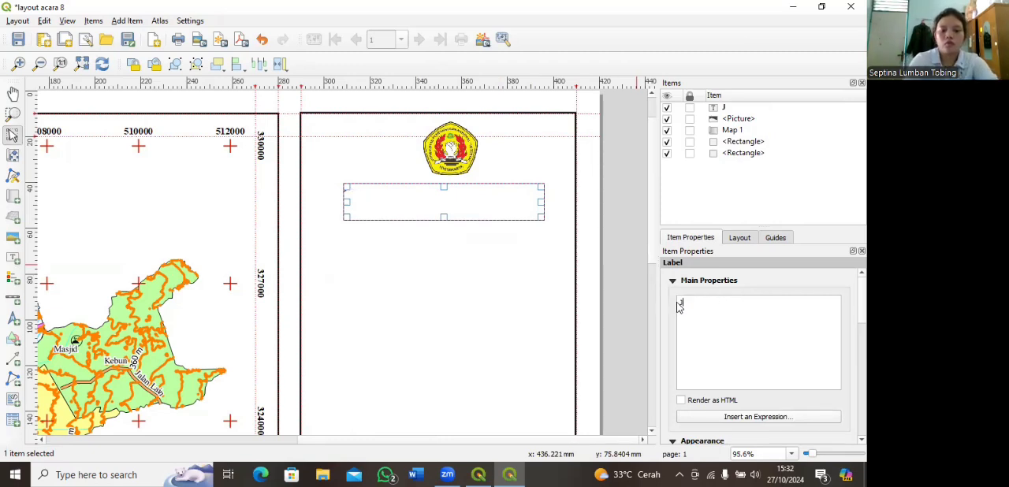
{"action": "type", "text": "URUSAN TEKNIK LINGKUN"}
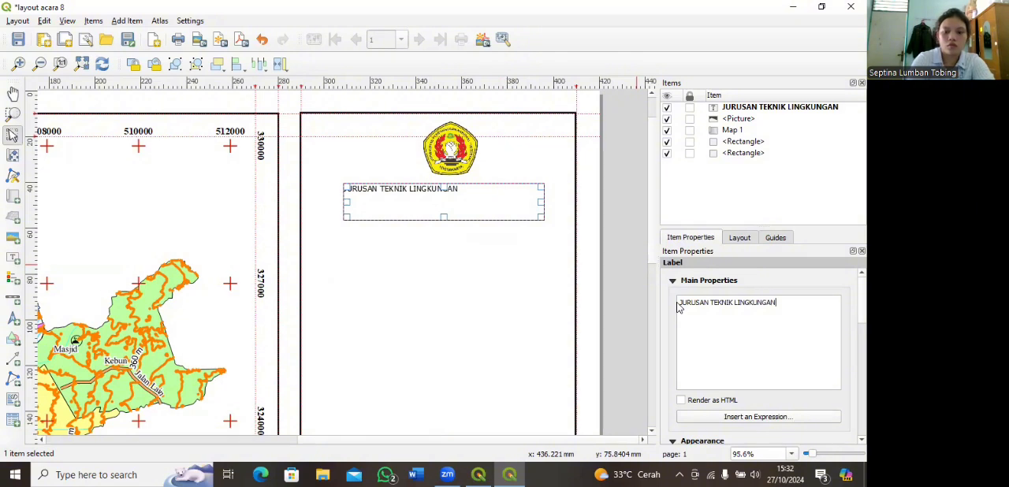
{"action": "type", "text": "GAN"}
Step: Add the lines "FAKULTAS TEKNOLOGI MINERAL DAN ENERGI", "UPN VETERAN YOGYAKARTA" and "2024" to the label
{"action": "key", "text": "Return"}
{"action": "type", "text": "FAKULTAS TEKNOLOGI MINERAL DAN ENE"}
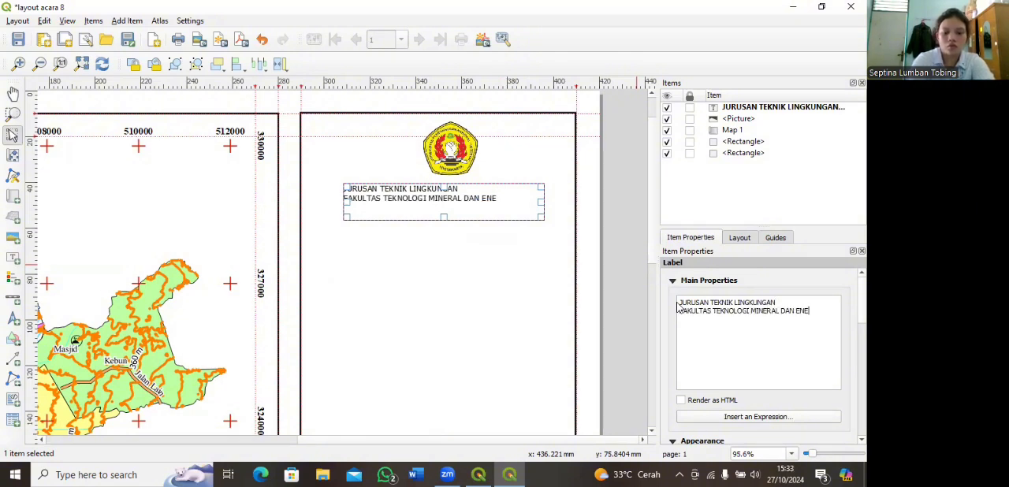
{"action": "type", "text": "RGI"}
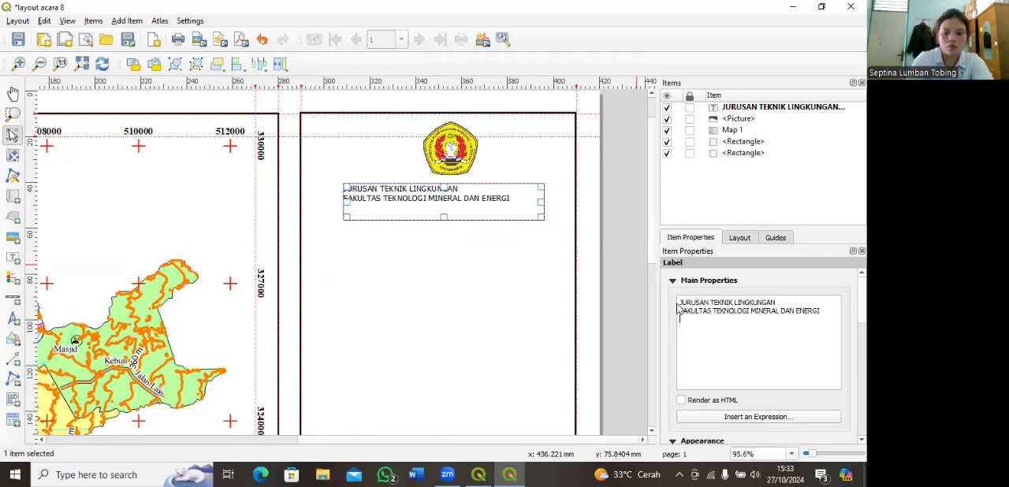
{"action": "type", "text": "UPN VETER"}
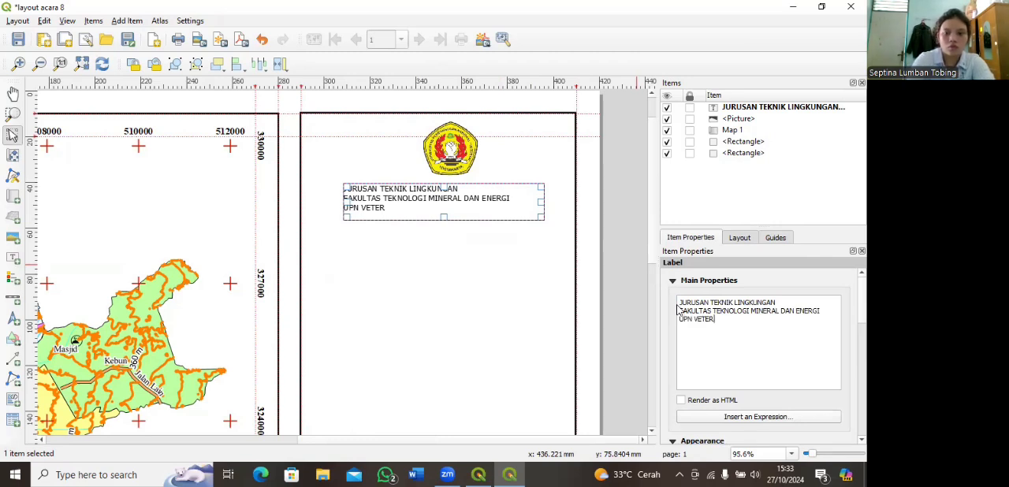
{"action": "type", "text": "AN YOGYAKARTA"}
{"action": "key", "text": "Return"}
{"action": "type", "text": "2024"}
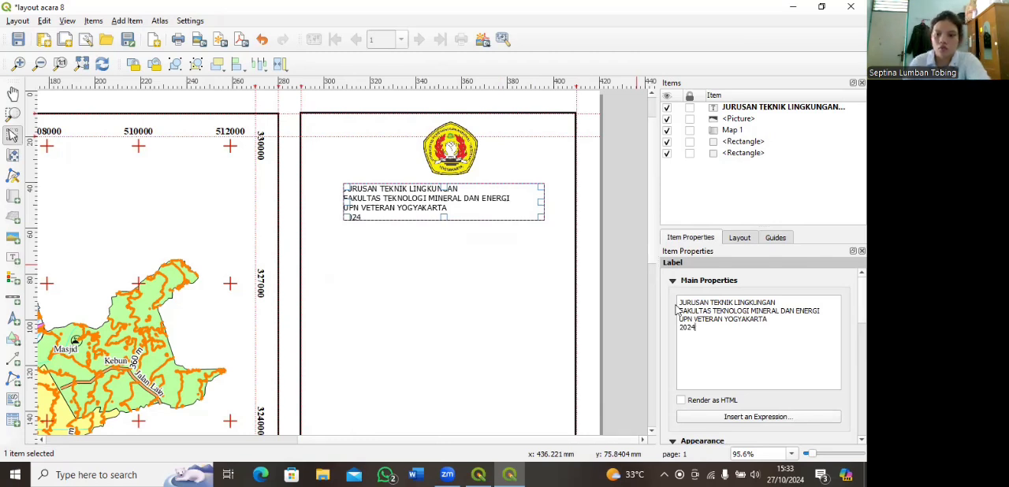
Step: Set the heading label's font to Times New Roman, Bold, size 12
{"action": "scroll", "coordinate": [668, 387], "scroll_direction": "down", "scroll_amount": 3}
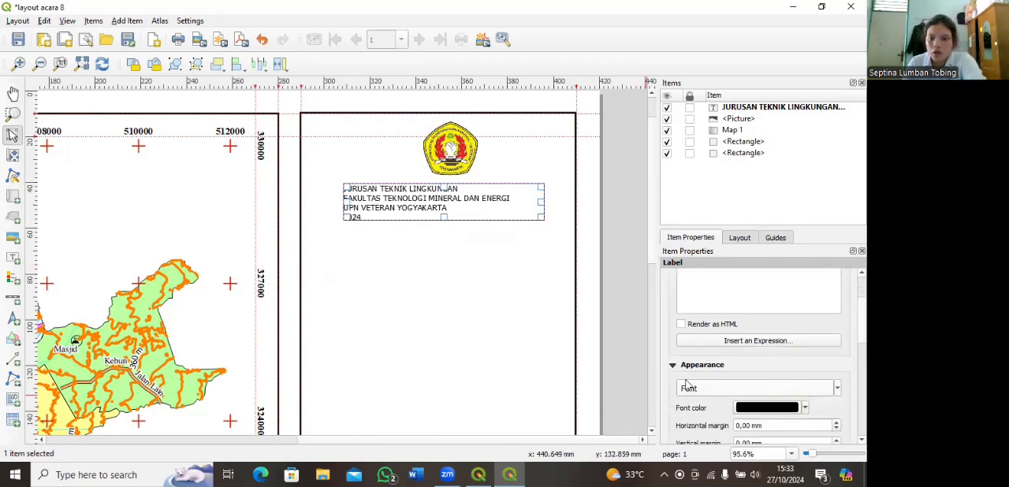
{"action": "left_click", "coordinate": [837, 388]}
{"action": "key", "text": "Escape"}
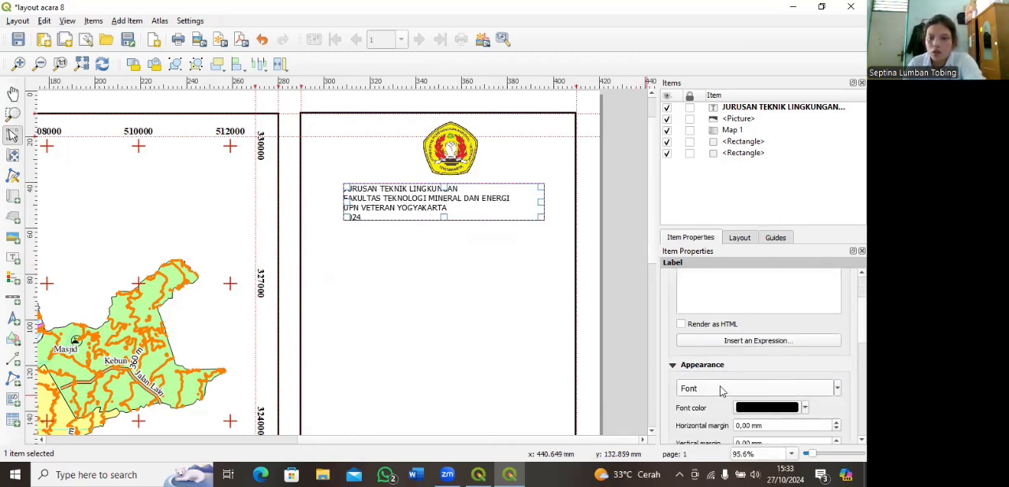
{"action": "left_click", "coordinate": [721, 388]}
{"action": "scroll", "coordinate": [305, 166], "scroll_direction": "down", "scroll_amount": 10}
{"action": "scroll", "coordinate": [304, 165], "scroll_direction": "down", "scroll_amount": 10}
{"action": "left_click", "coordinate": [334, 153]}
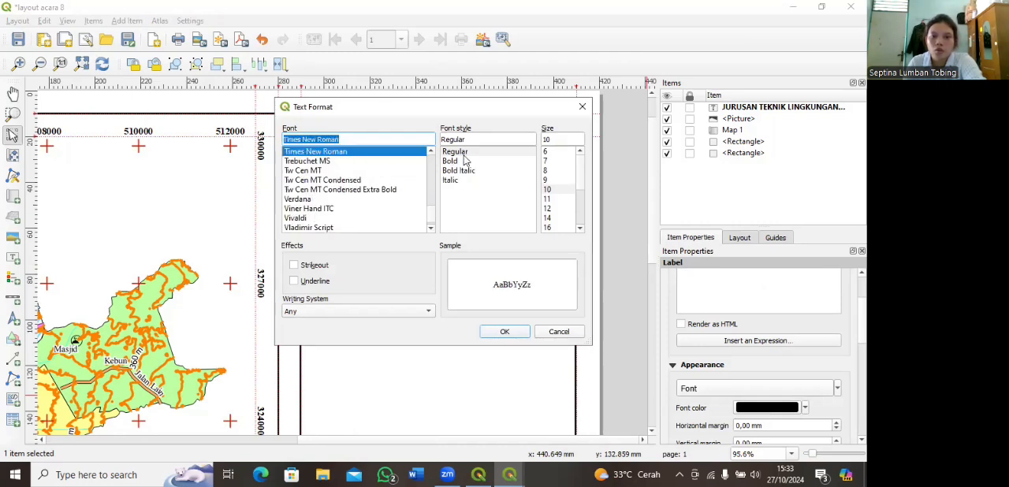
{"action": "left_click", "coordinate": [472, 162]}
{"action": "left_click", "coordinate": [548, 209]}
{"action": "left_click", "coordinate": [505, 331]}
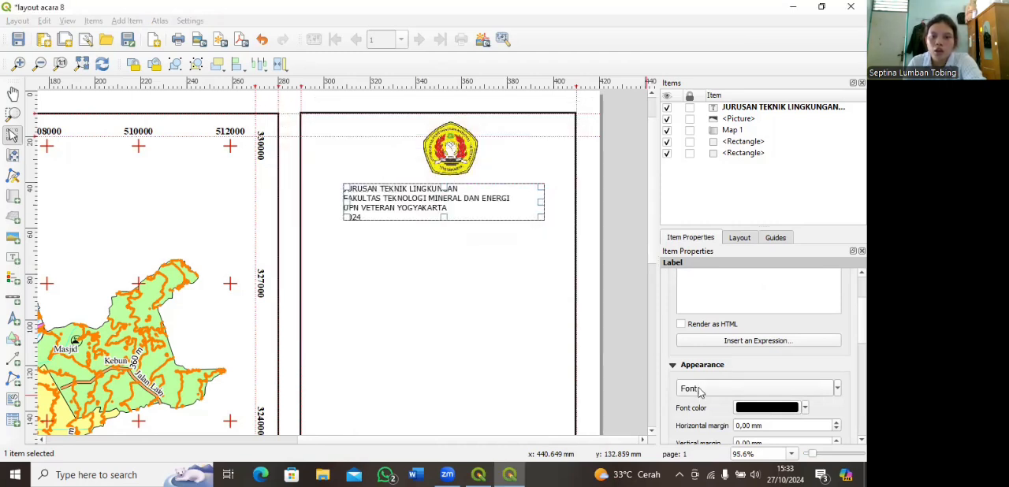
Step: Align the heading label's text to the center horizontally and to the middle vertically
{"action": "scroll", "coordinate": [674, 398], "scroll_direction": "down", "scroll_amount": 2}
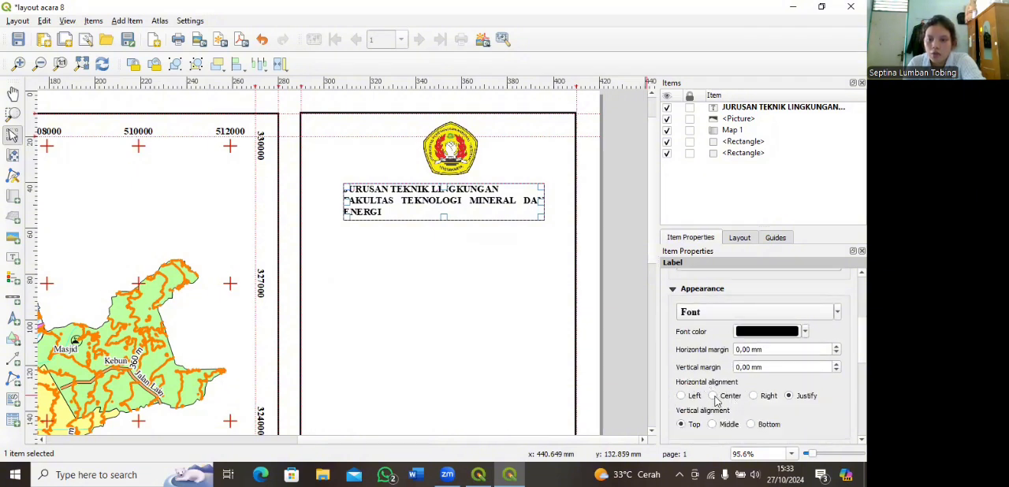
{"action": "left_click", "coordinate": [714, 396]}
{"action": "scroll", "coordinate": [704, 416], "scroll_direction": "down", "scroll_amount": 1}
{"action": "left_click", "coordinate": [714, 386]}
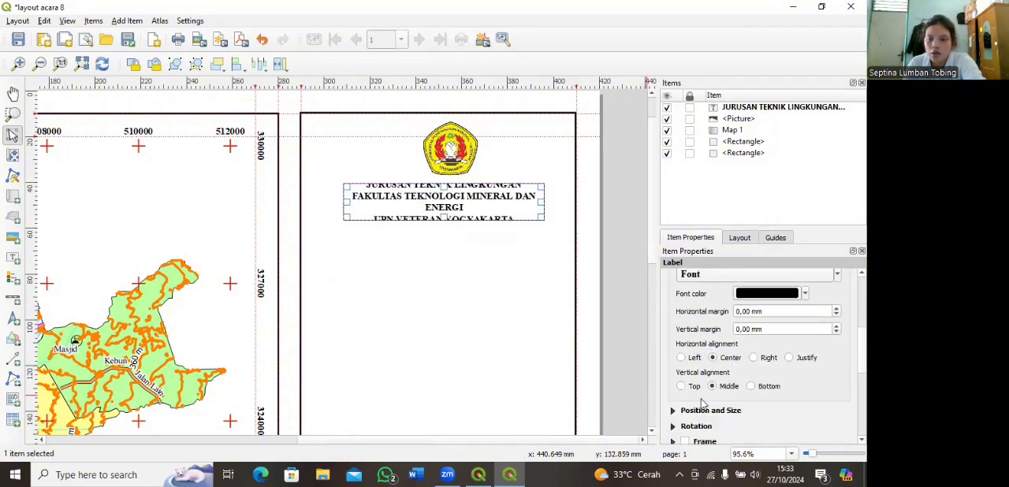
Step: Enlarge the heading label to about 111 mm wide and 23 mm high so all four lines fit below the logo
{"action": "scroll", "coordinate": [669, 410], "scroll_direction": "down", "scroll_amount": 1}
{"action": "left_click", "coordinate": [673, 373]}
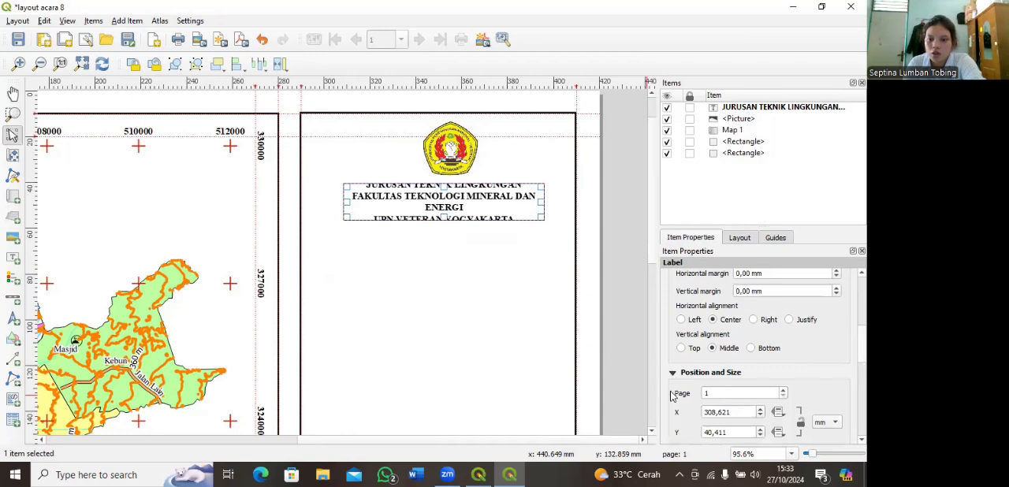
{"action": "scroll", "coordinate": [671, 395], "scroll_direction": "down", "scroll_amount": 3}
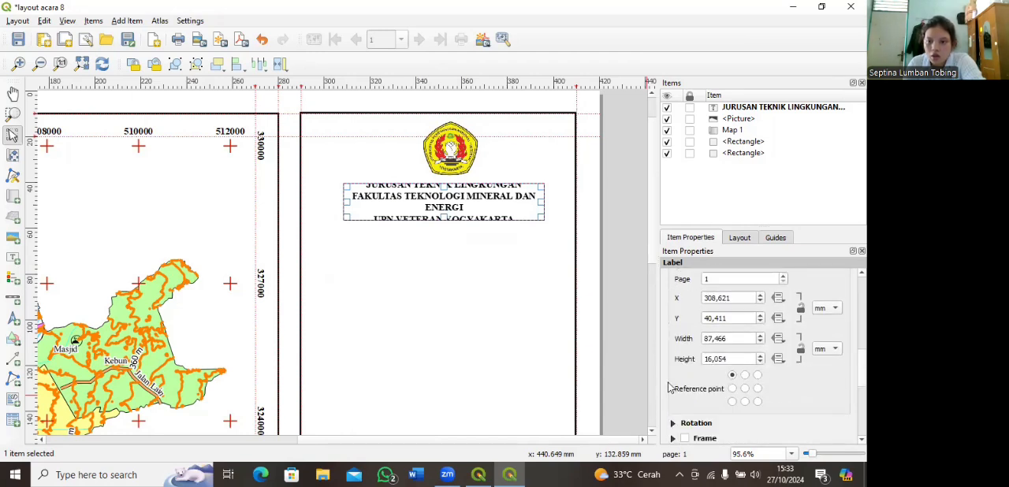
{"action": "scroll", "coordinate": [668, 388], "scroll_direction": "up", "scroll_amount": 1}
{"action": "left_click", "coordinate": [670, 341]}
{"action": "left_click", "coordinate": [667, 385]}
{"action": "scroll", "coordinate": [662, 381], "scroll_direction": "up", "scroll_amount": 8}
{"action": "left_click_drag", "start_coordinate": [436, 220], "coordinate": [441, 250]}
{"action": "left_click_drag", "start_coordinate": [538, 208], "coordinate": [567, 212]}
{"action": "left_click_drag", "start_coordinate": [345, 236], "coordinate": [316, 219]}
{"action": "mouse_move", "coordinate": [439, 186]}
{"action": "left_mouse_down"}
{"action": "mouse_move", "coordinate": [451, 207]}
{"action": "mouse_move", "coordinate": [438, 199]}
{"action": "left_mouse_up"}
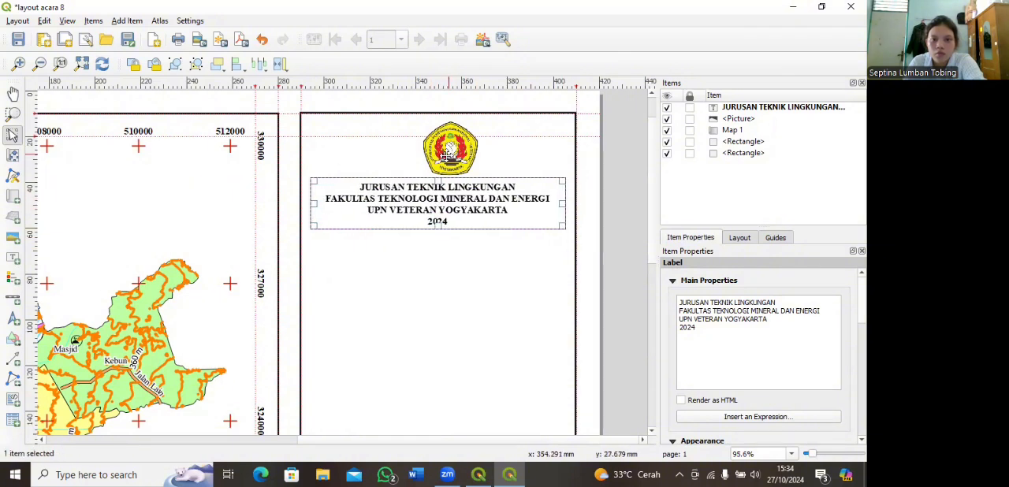
Step: Move the logo picture about 5.5 mm left so it is centered above the heading label
{"action": "left_click", "coordinate": [433, 155]}
{"action": "left_click_drag", "start_coordinate": [433, 155], "coordinate": [427, 155]}
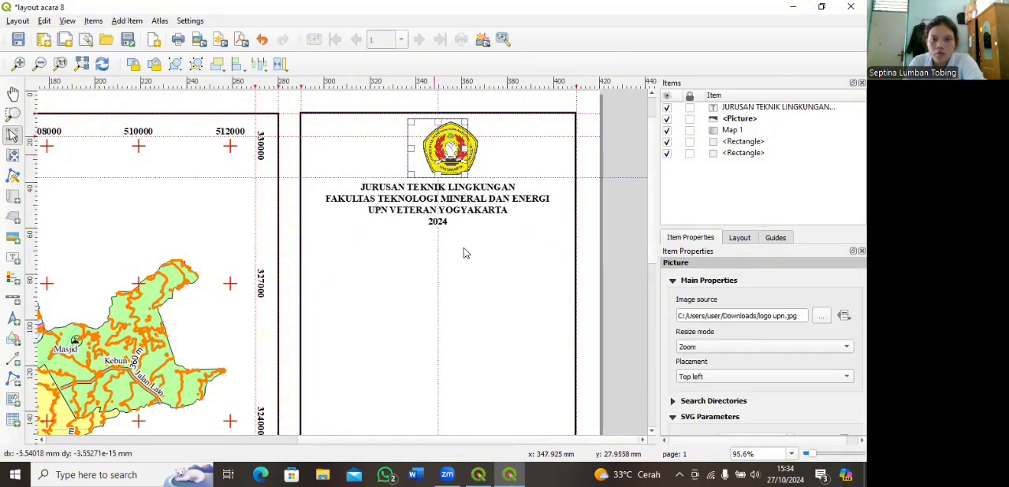
{"action": "left_click", "coordinate": [438, 237]}
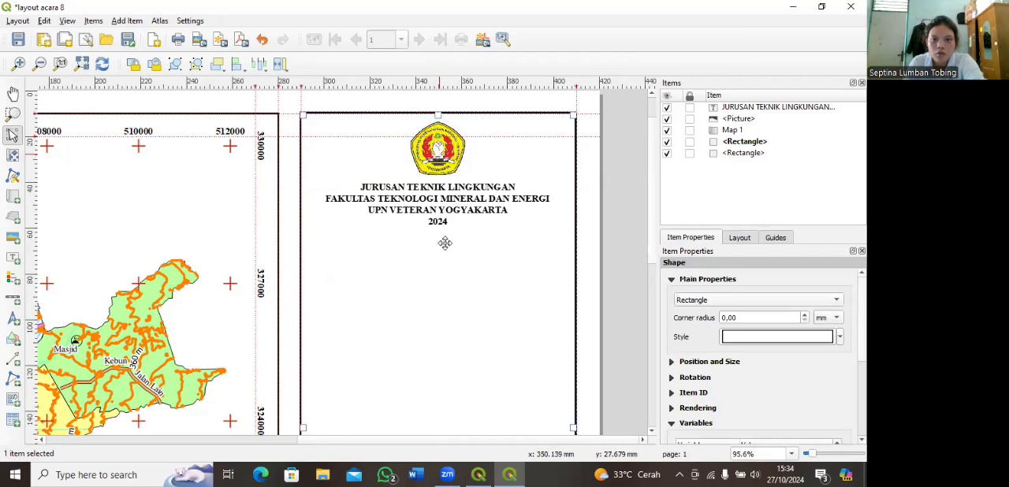
Step: Place a horizontal guide at about 60 mm below the heading and draw a polyline along it between the right frame's side edges
{"action": "left_click_drag", "start_coordinate": [420, 88], "coordinate": [426, 230]}
{"action": "left_click", "coordinate": [14, 378]}
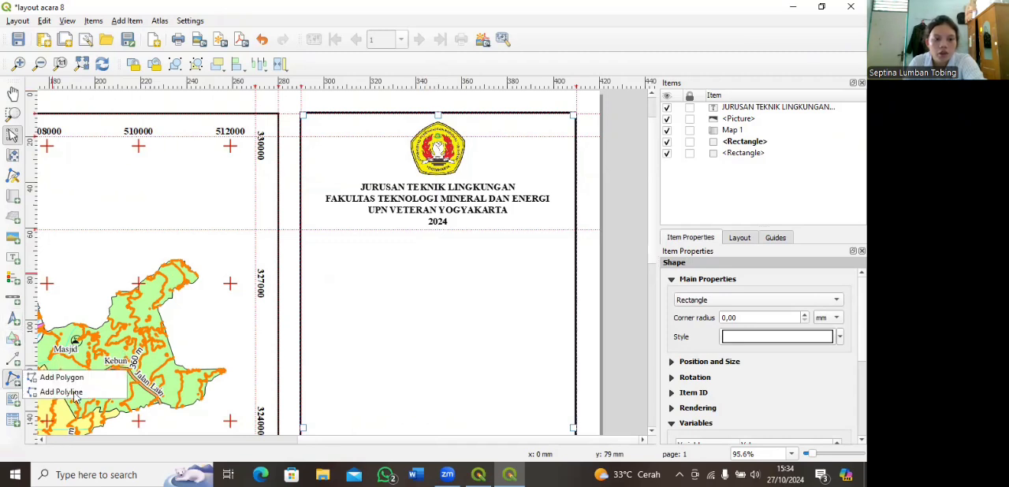
{"action": "left_click", "coordinate": [47, 391]}
{"action": "left_click", "coordinate": [301, 230]}
{"action": "left_click", "coordinate": [576, 230]}
{"action": "right_click", "coordinate": [576, 230]}
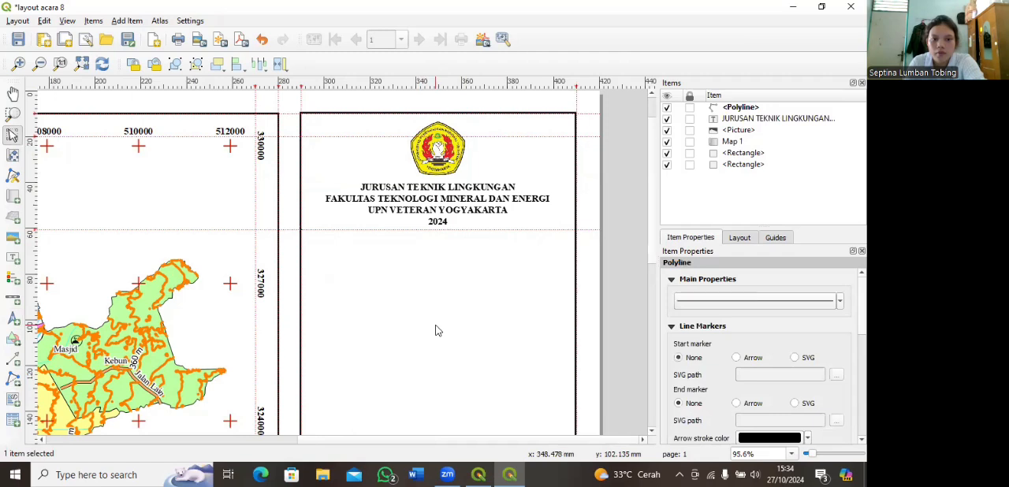
{"action": "scroll", "coordinate": [438, 330], "scroll_direction": "down", "scroll_amount": 1}
{"action": "scroll", "coordinate": [439, 331], "scroll_direction": "up", "scroll_amount": 1}
{"action": "scroll", "coordinate": [438, 330], "scroll_direction": "down", "scroll_amount": 1}
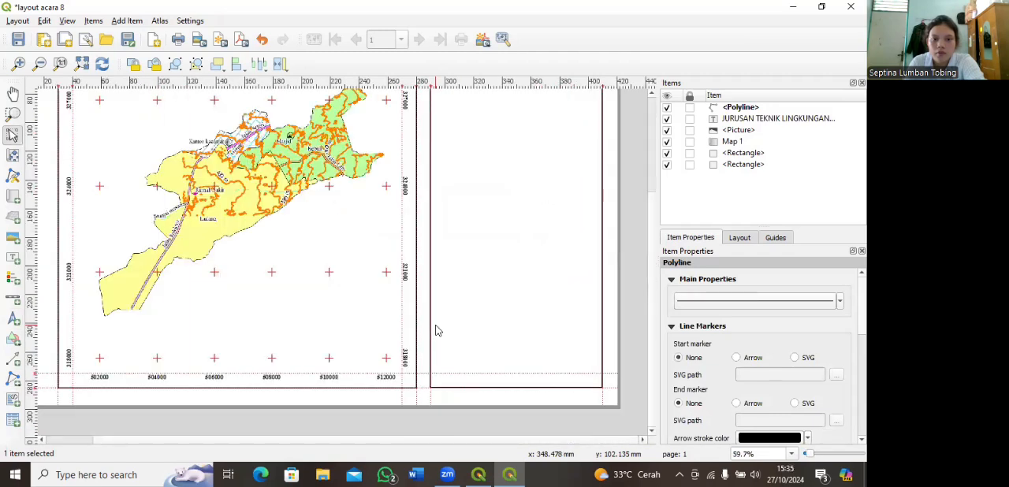
{"action": "scroll", "coordinate": [439, 330], "scroll_direction": "down", "scroll_amount": 2}
{"action": "scroll", "coordinate": [375, 286], "scroll_direction": "up", "scroll_amount": 1}
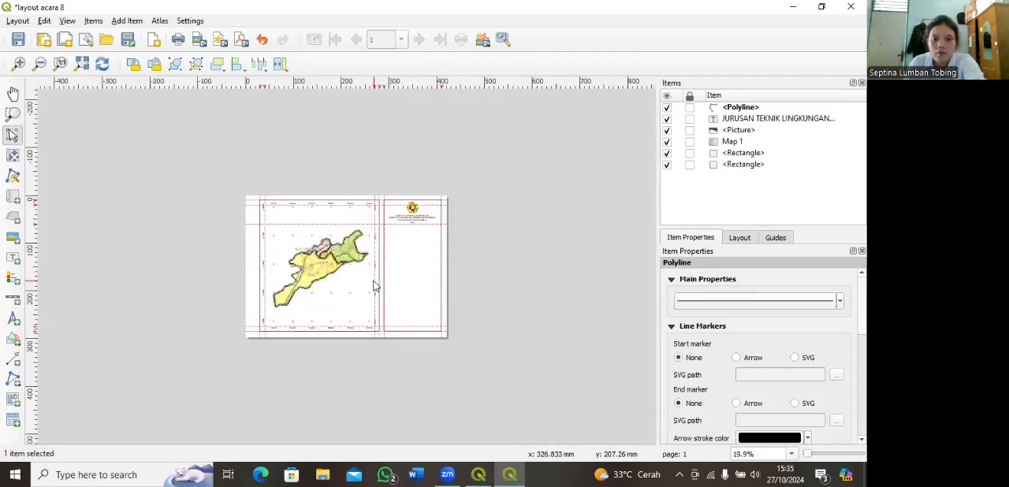
{"action": "scroll", "coordinate": [440, 275], "scroll_direction": "up", "scroll_amount": 1}
{"action": "scroll", "coordinate": [528, 265], "scroll_direction": "up", "scroll_amount": 2}
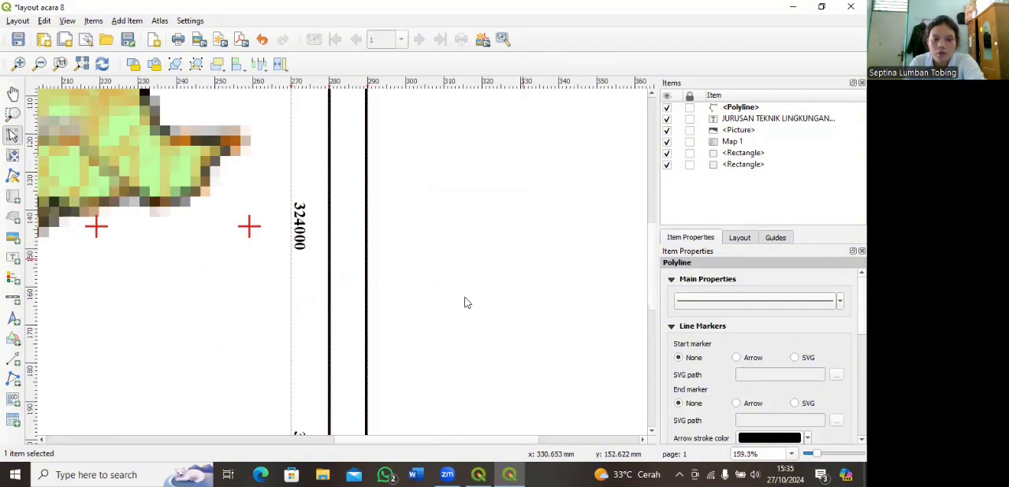
{"action": "scroll", "coordinate": [465, 299], "scroll_direction": "down", "scroll_amount": 1}
{"action": "scroll", "coordinate": [361, 315], "scroll_direction": "up", "scroll_amount": 1}
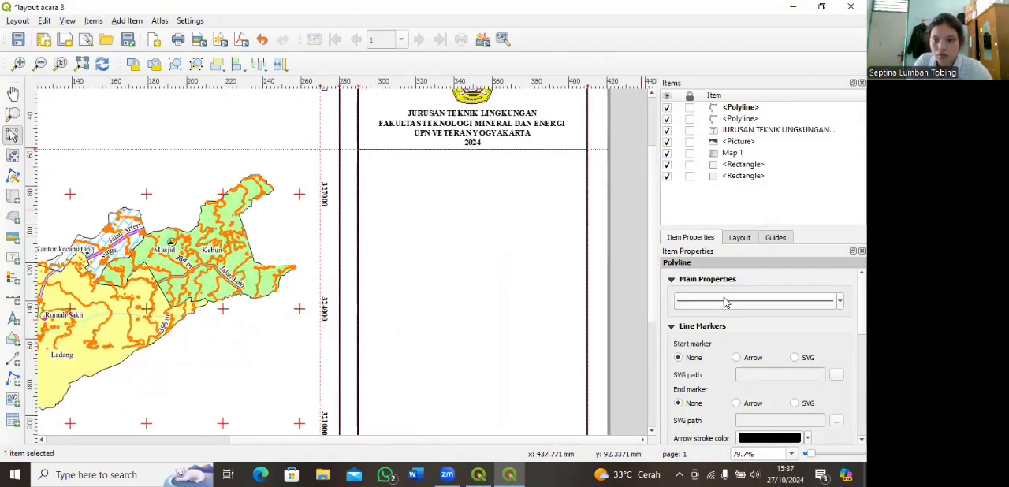
Step: Set the stroke width of the divider polyline under the heading to 0.5 mm
{"action": "left_click", "coordinate": [715, 305]}
{"action": "left_click", "coordinate": [794, 296]}
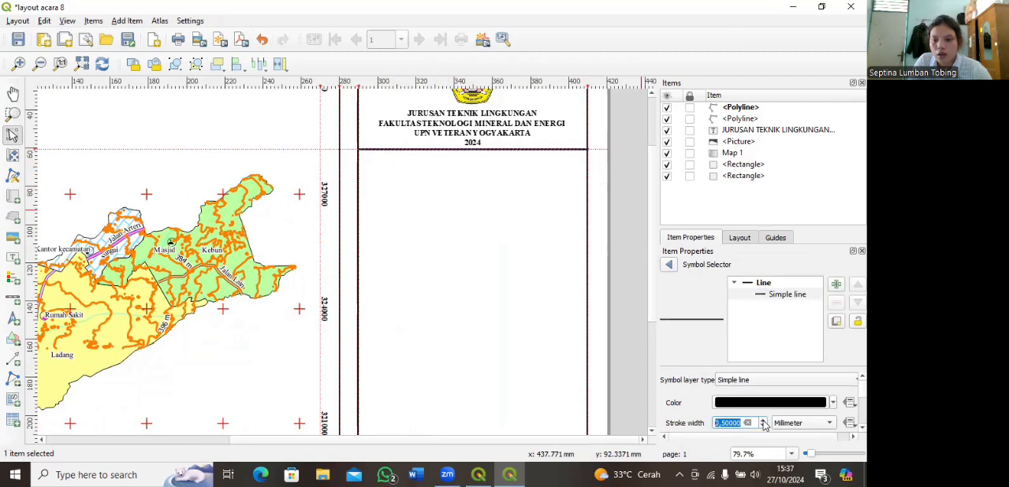
{"action": "left_click", "coordinate": [507, 345]}
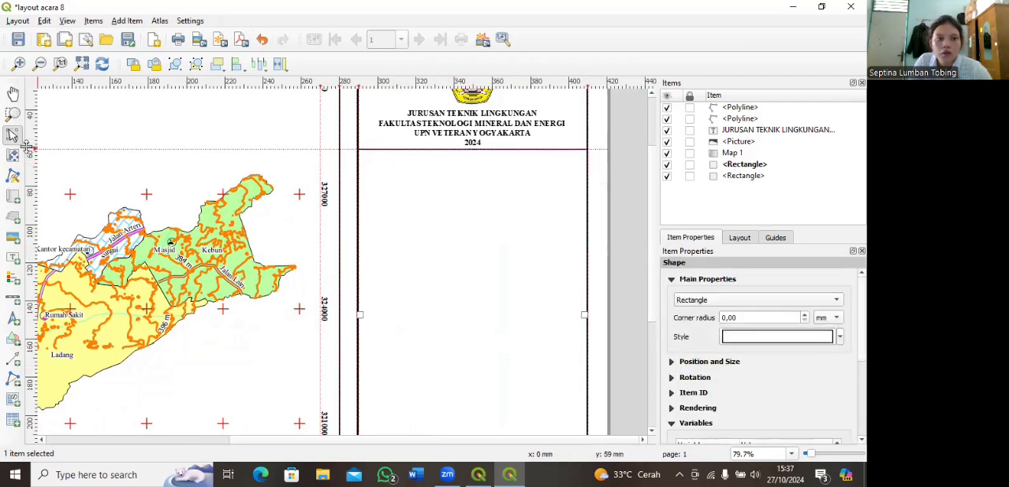
Step: Shift the horizontal guide down to about 68 mm and add a label about 95 mm wide there reading "PETA PENGGUNAAN LAHAN"
{"action": "left_click_drag", "start_coordinate": [35, 148], "coordinate": [35, 165]}
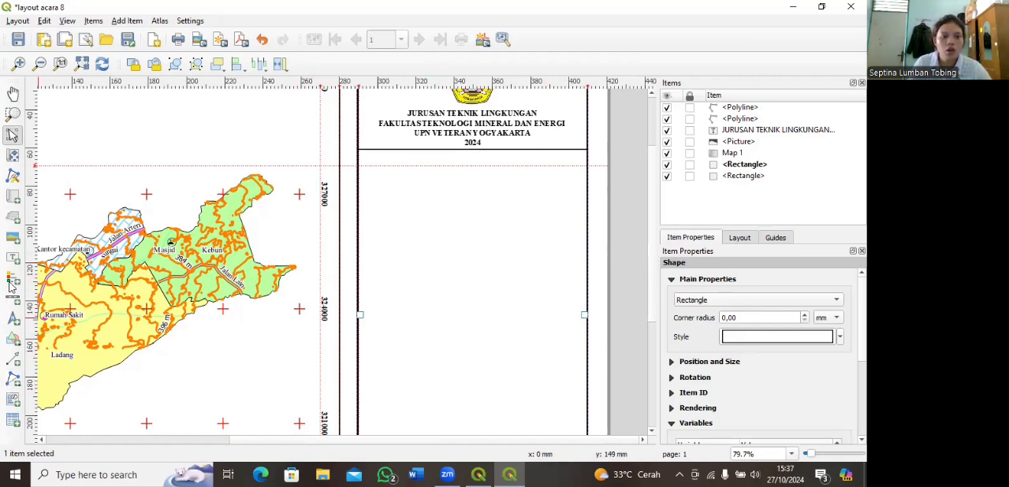
{"action": "left_click", "coordinate": [11, 251]}
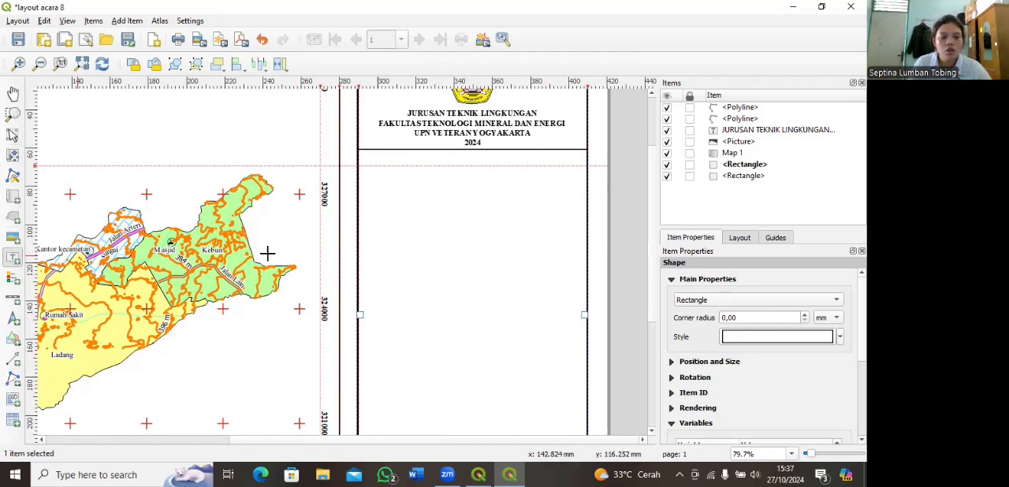
{"action": "left_click_drag", "start_coordinate": [372, 163], "coordinate": [555, 208]}
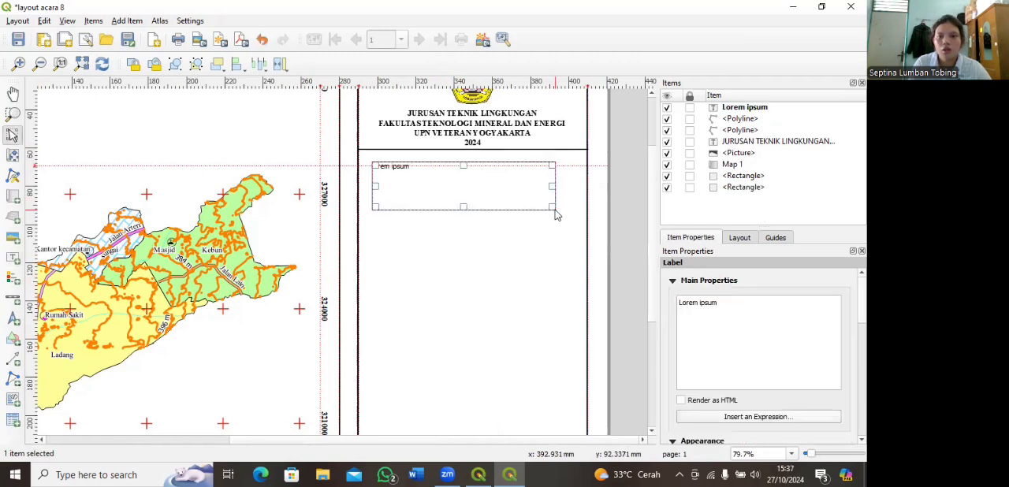
{"action": "triple_click", "coordinate": [674, 306]}
{"action": "type", "text": "PENG"}
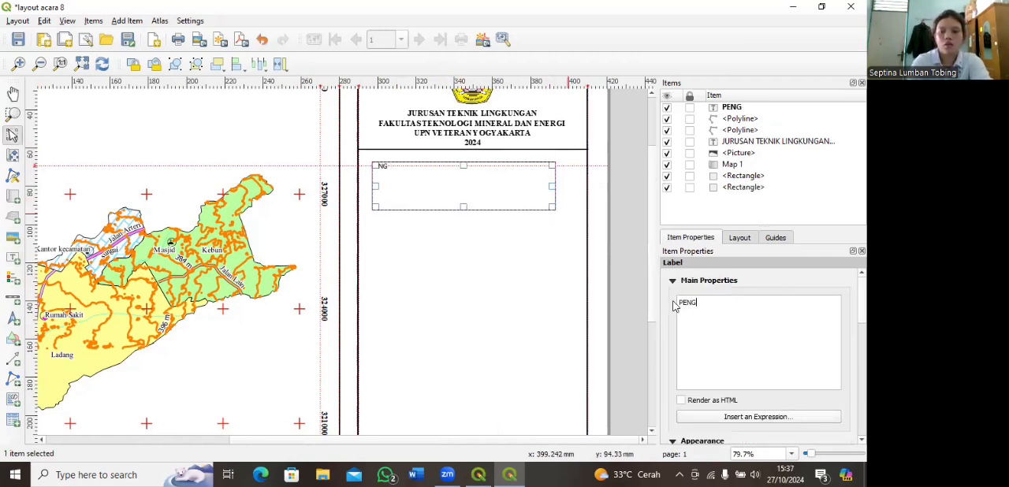
{"action": "type", "text": "ETA PENGGUNAAN LAHAN"}
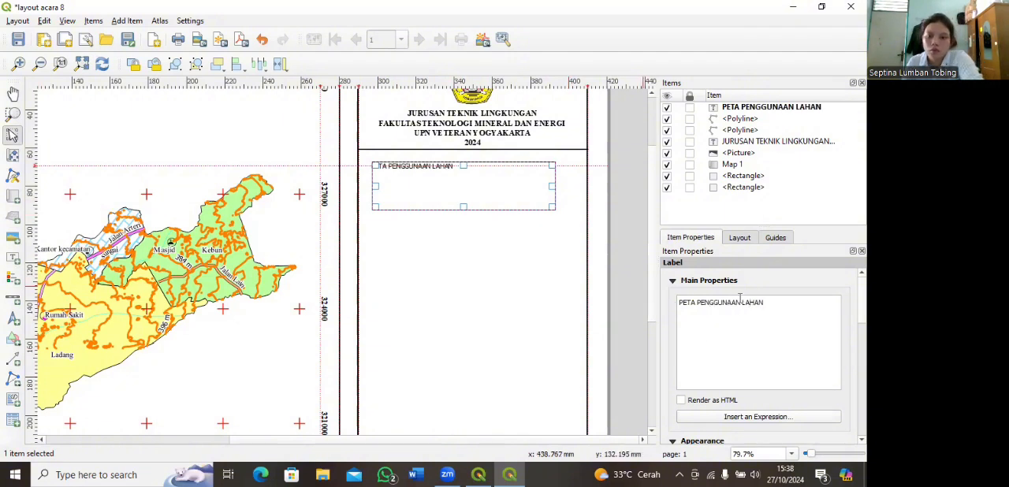
Step: Set the "PETA PENGGUNAAN LAHAN" label's font to Times New Roman, Bold, size 12
{"action": "scroll", "coordinate": [678, 363], "scroll_direction": "down", "scroll_amount": 2}
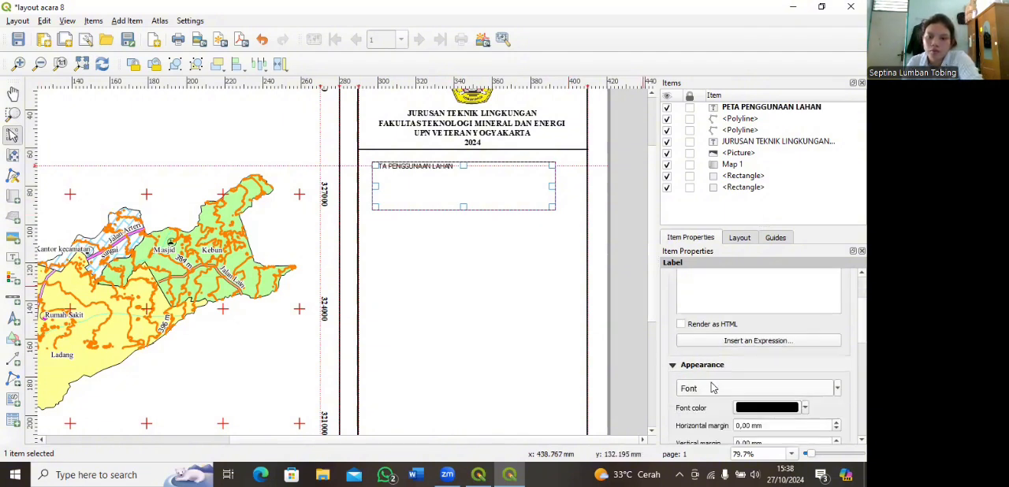
{"action": "left_click", "coordinate": [712, 387]}
{"action": "scroll", "coordinate": [327, 207], "scroll_direction": "down", "scroll_amount": 15}
{"action": "scroll", "coordinate": [326, 207], "scroll_direction": "down", "scroll_amount": 3}
{"action": "left_click", "coordinate": [331, 179]}
{"action": "left_click", "coordinate": [451, 161]}
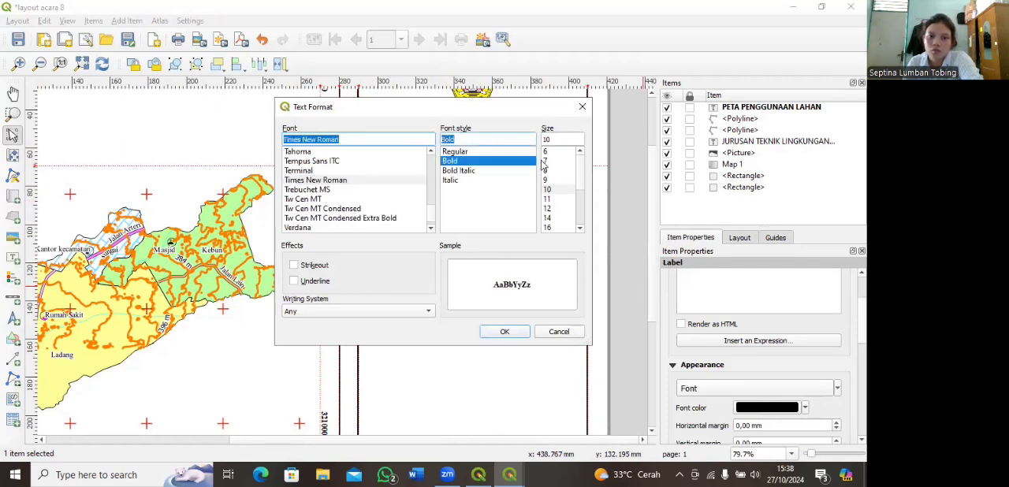
{"action": "left_click", "coordinate": [548, 208]}
{"action": "left_click", "coordinate": [505, 332]}
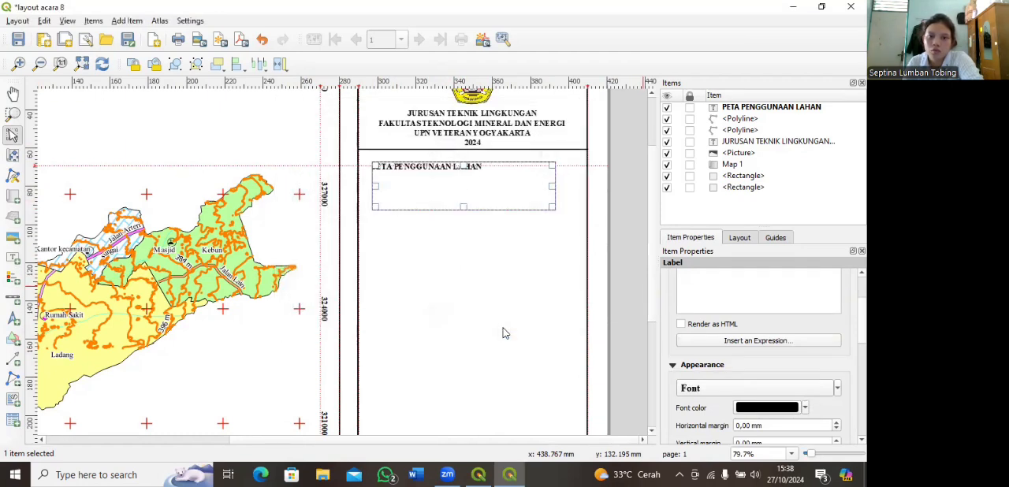
Step: Align the map title's text to center and middle, and reduce the label's height from its lower edge
{"action": "scroll", "coordinate": [678, 406], "scroll_direction": "down", "scroll_amount": 1}
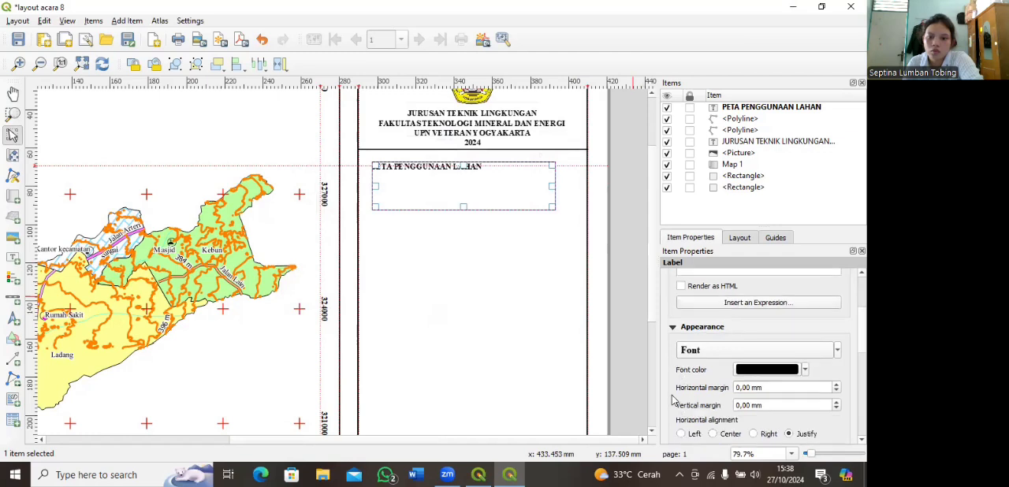
{"action": "scroll", "coordinate": [674, 401], "scroll_direction": "down", "scroll_amount": 1}
{"action": "left_click", "coordinate": [712, 396]}
{"action": "left_click", "coordinate": [713, 424]}
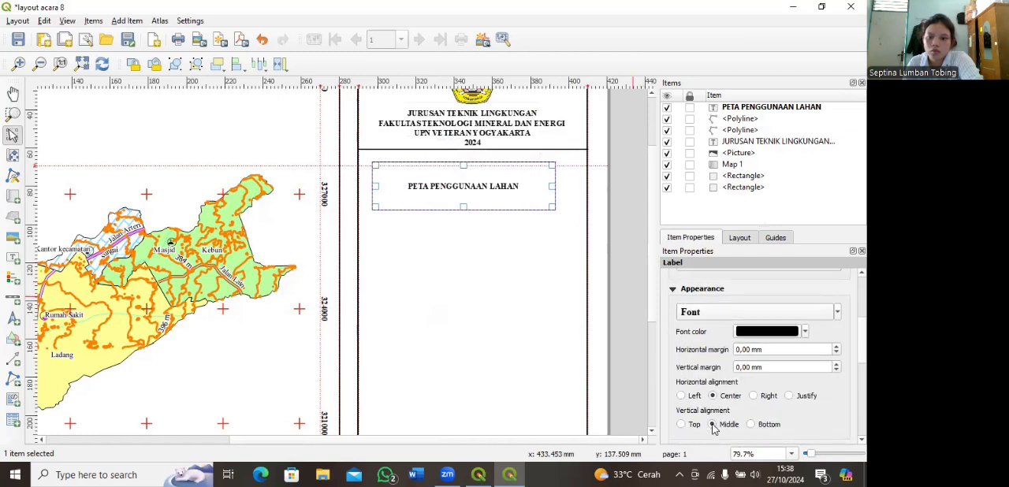
{"action": "left_click_drag", "start_coordinate": [463, 207], "coordinate": [463, 188]}
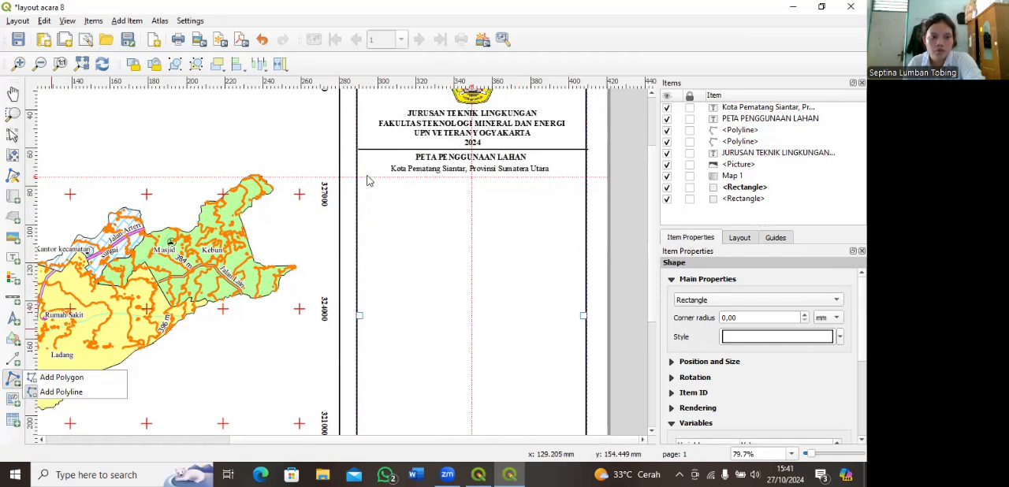
Step: Draw a polyline across the right frame at about 75 mm, just below the "Kota Pematang Siantar, Provinsi Sumatera Utara" line
{"action": "left_click", "coordinate": [61, 392]}
{"action": "left_click", "coordinate": [358, 175]}
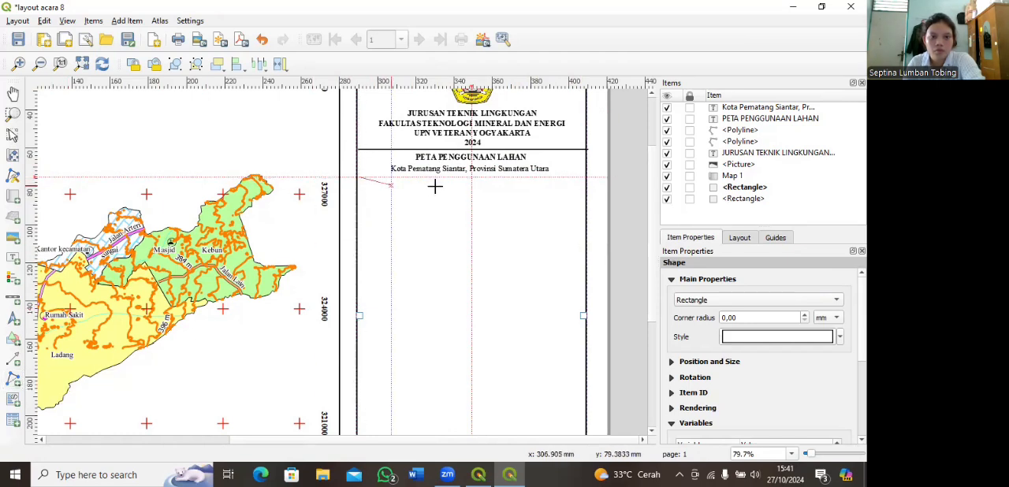
{"action": "left_click", "coordinate": [585, 178]}
{"action": "right_click", "coordinate": [585, 177]}
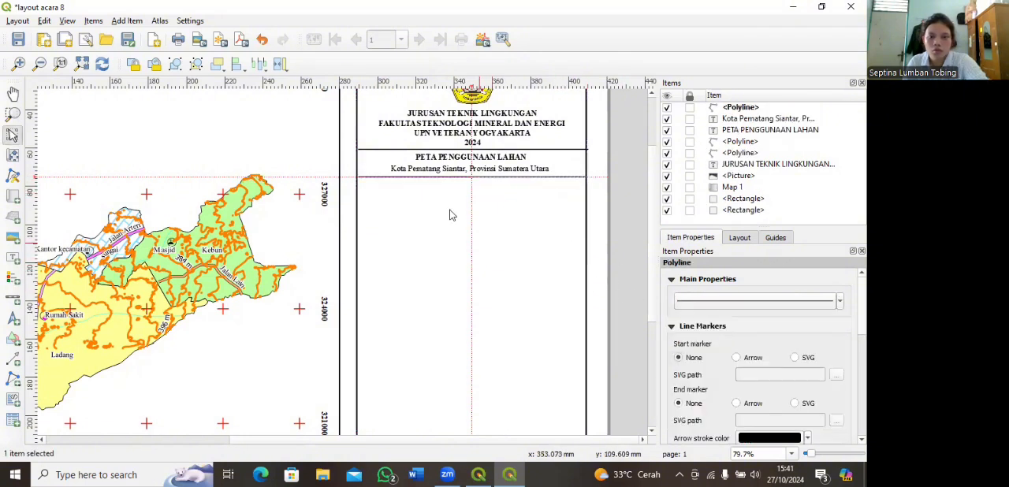
Step: Set the line width of the new divider below the location text to 0.5 mm
{"action": "left_click", "coordinate": [696, 304]}
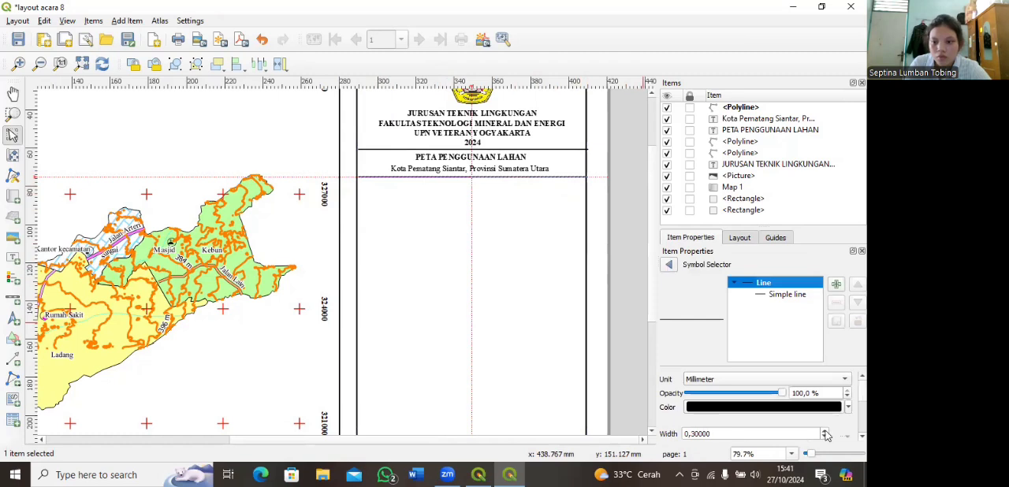
{"action": "scroll", "coordinate": [663, 405], "scroll_direction": "down", "scroll_amount": 2}
{"action": "left_click", "coordinate": [823, 395]}
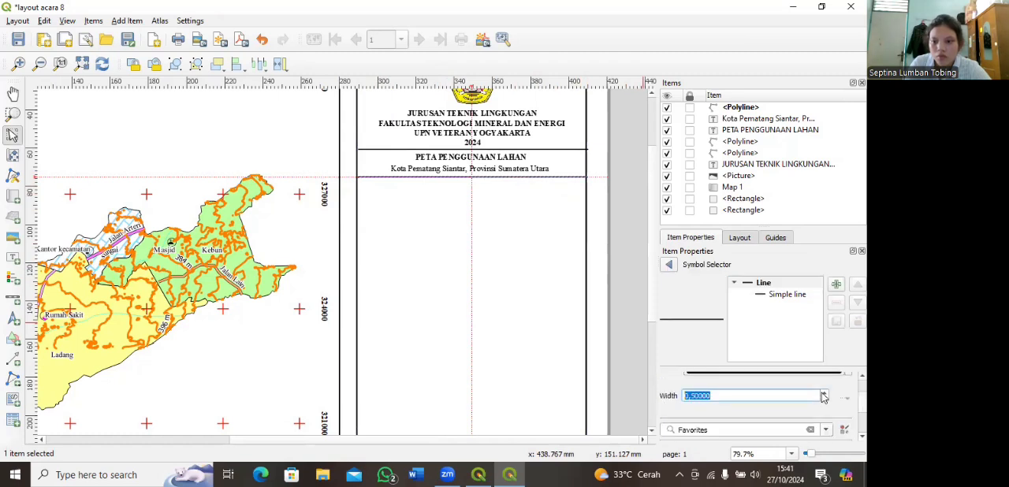
{"action": "left_click", "coordinate": [386, 179]}
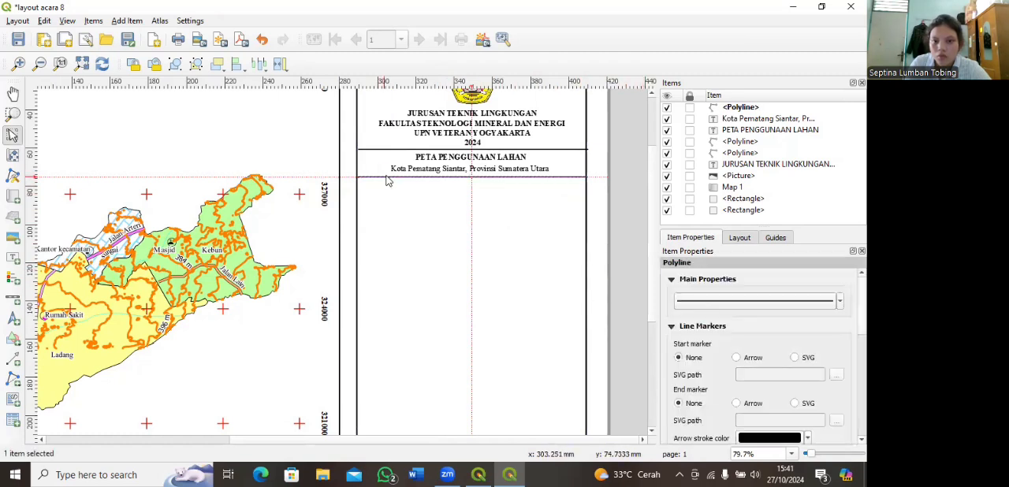
Step: Add a north arrow centred in the side frame, just below the divider under the location text
{"action": "left_click", "coordinate": [387, 178]}
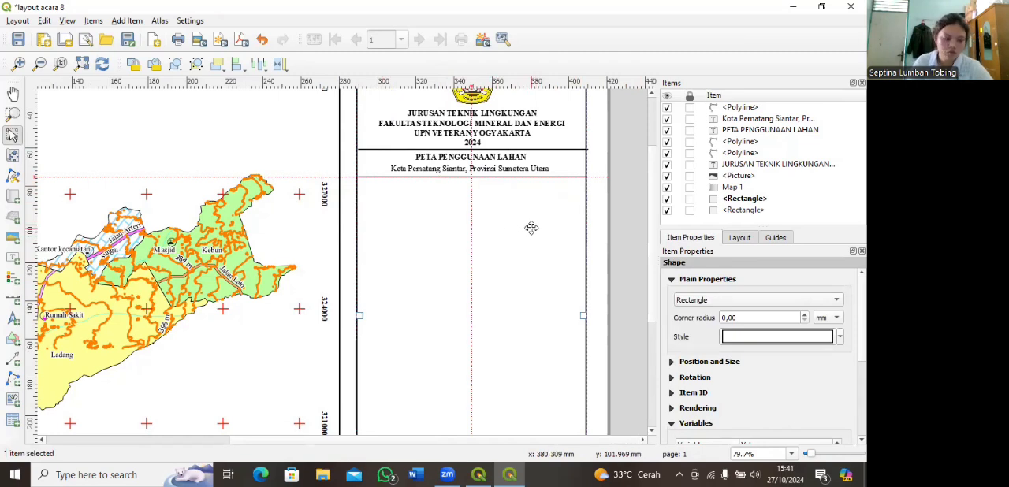
{"action": "left_click", "coordinate": [13, 93]}
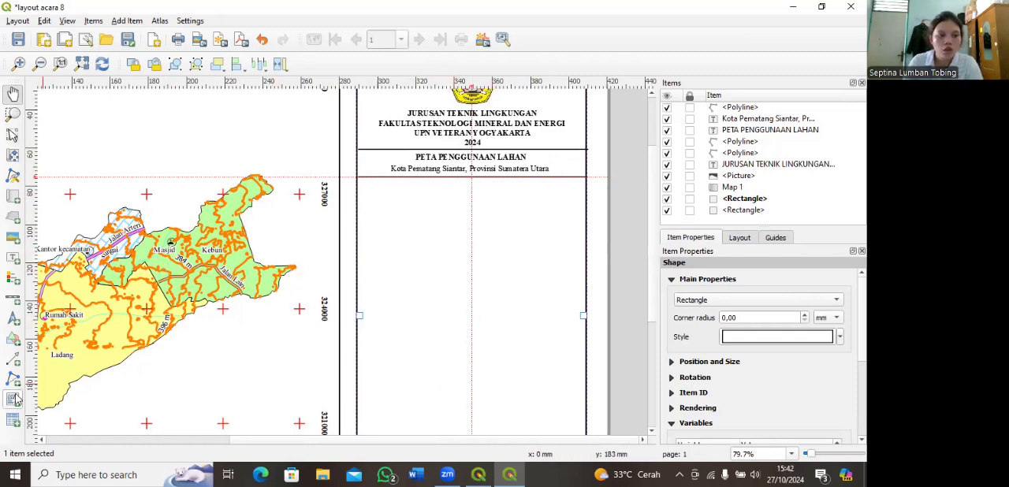
{"action": "left_click", "coordinate": [12, 319]}
{"action": "mouse_move", "coordinate": [466, 180]}
{"action": "left_mouse_down"}
{"action": "mouse_move", "coordinate": [491, 184]}
{"action": "mouse_move", "coordinate": [482, 211]}
{"action": "mouse_move", "coordinate": [473, 206]}
{"action": "mouse_move", "coordinate": [475, 228]}
{"action": "mouse_move", "coordinate": [474, 214]}
{"action": "mouse_move", "coordinate": [475, 222]}
{"action": "mouse_move", "coordinate": [488, 214]}
{"action": "mouse_move", "coordinate": [473, 203]}
{"action": "left_mouse_up"}
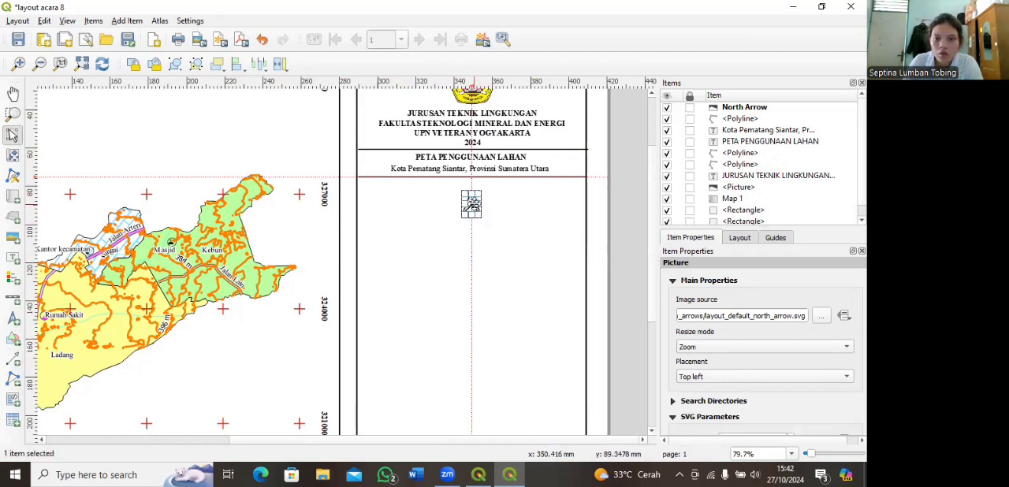
{"action": "left_click", "coordinate": [517, 210]}
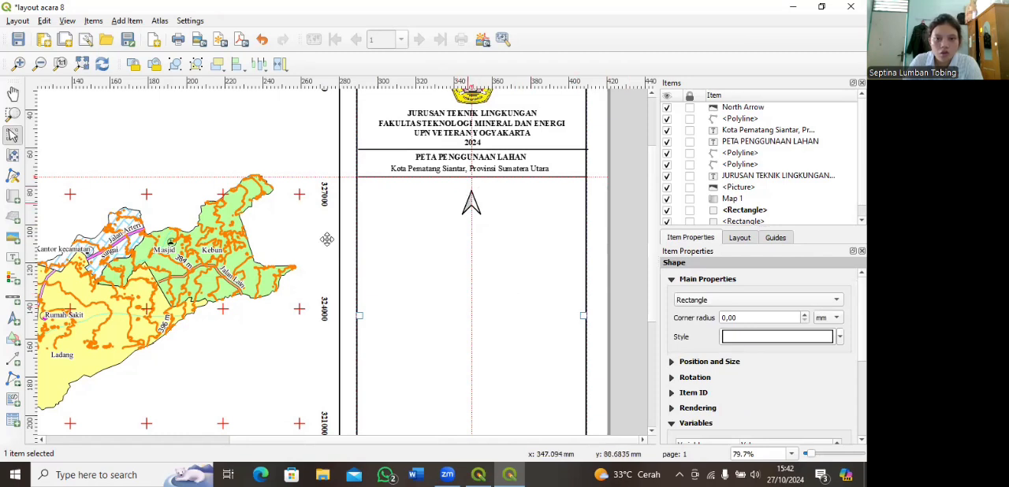
Step: Add a small label reading "U" directly above the north arrow
{"action": "left_click", "coordinate": [13, 257]}
{"action": "left_click_drag", "start_coordinate": [471, 179], "coordinate": [481, 190]}
{"action": "triple_click", "coordinate": [716, 305]}
{"action": "type", "text": "u"}
{"action": "key", "text": "BackSpace"}
{"action": "type", "text": "U"}
Step: Set the "U" label's font to Times New Roman, Bold, size 12, and centre the label over the north arrow
{"action": "scroll", "coordinate": [682, 425], "scroll_direction": "down", "scroll_amount": 1}
{"action": "left_click", "coordinate": [682, 426]}
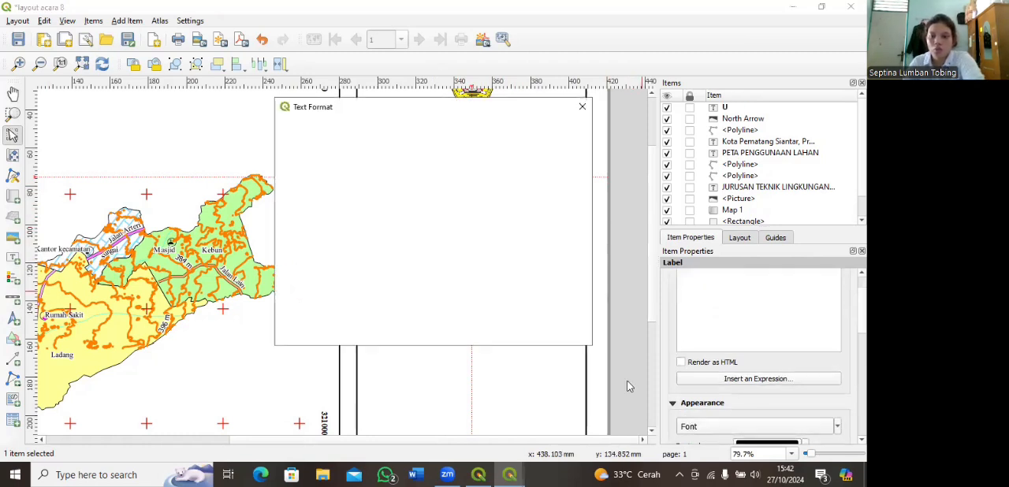
{"action": "scroll", "coordinate": [334, 201], "scroll_direction": "down", "scroll_amount": 8}
{"action": "scroll", "coordinate": [331, 203], "scroll_direction": "down", "scroll_amount": 1}
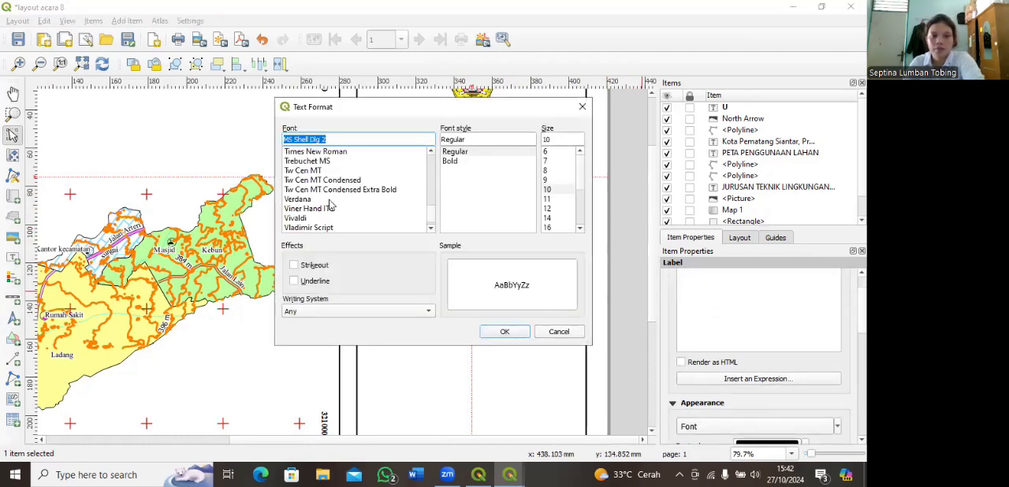
{"action": "left_click", "coordinate": [336, 152]}
{"action": "left_click", "coordinate": [455, 160]}
{"action": "left_click", "coordinate": [552, 217]}
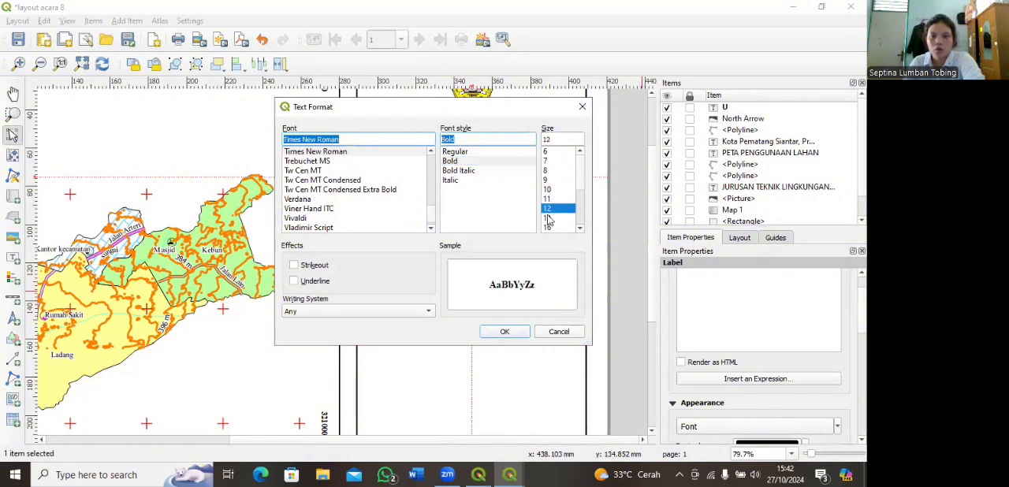
{"action": "left_click", "coordinate": [511, 331]}
{"action": "left_click_drag", "start_coordinate": [511, 184], "coordinate": [489, 185]}
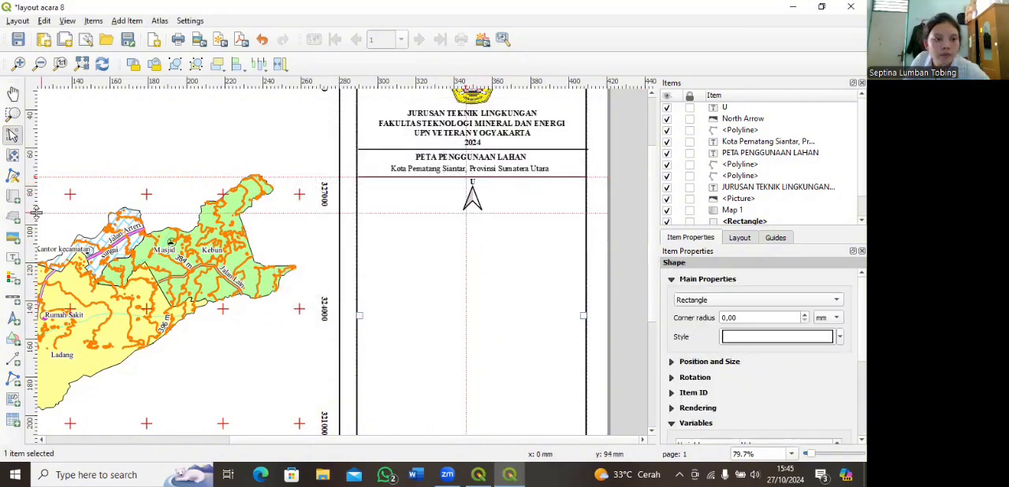
Step: Try to clear all guides from the layout, and undo the removal
{"action": "right_click", "coordinate": [35, 211]}
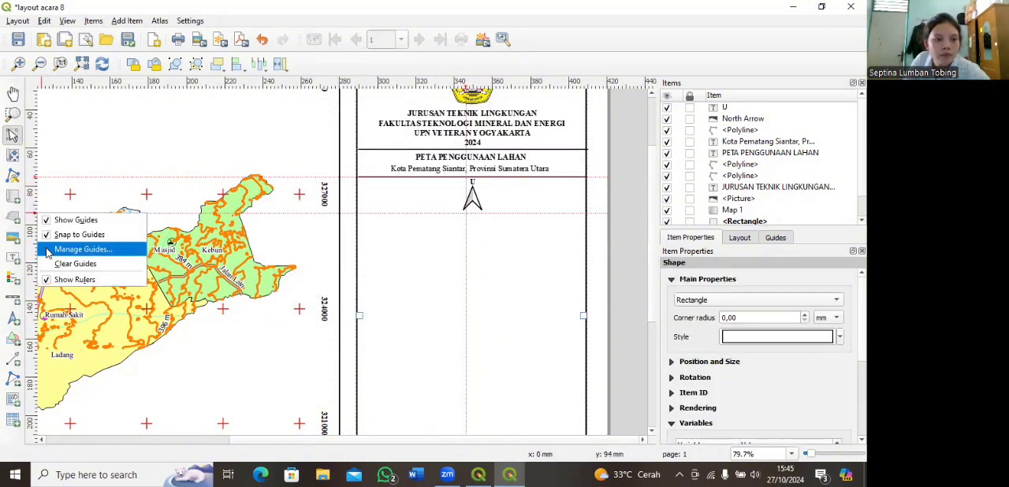
{"action": "left_click", "coordinate": [76, 264]}
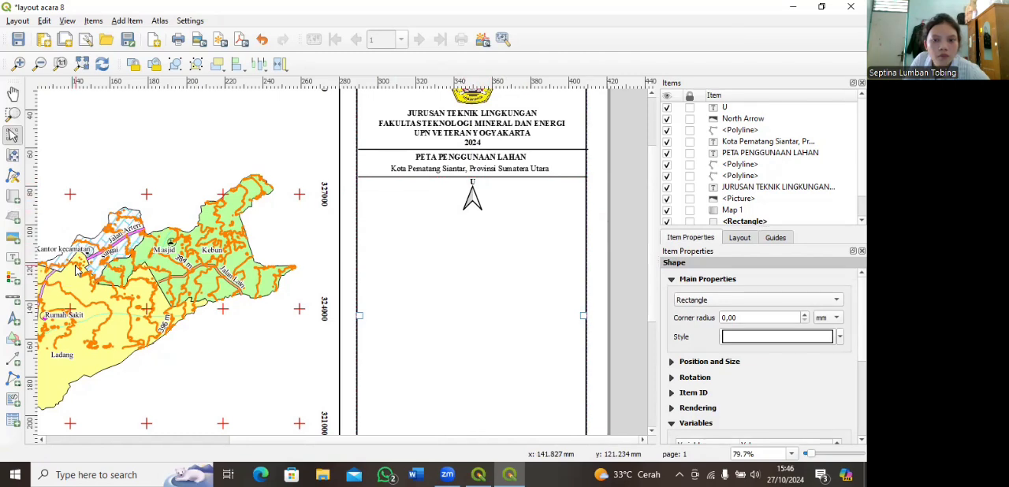
{"action": "left_click", "coordinate": [261, 40]}
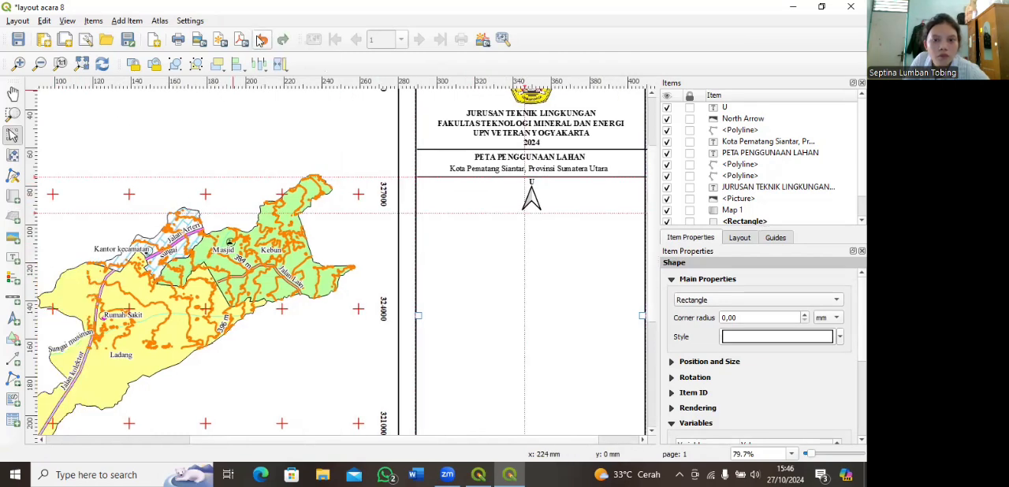
{"action": "right_click", "coordinate": [35, 211]}
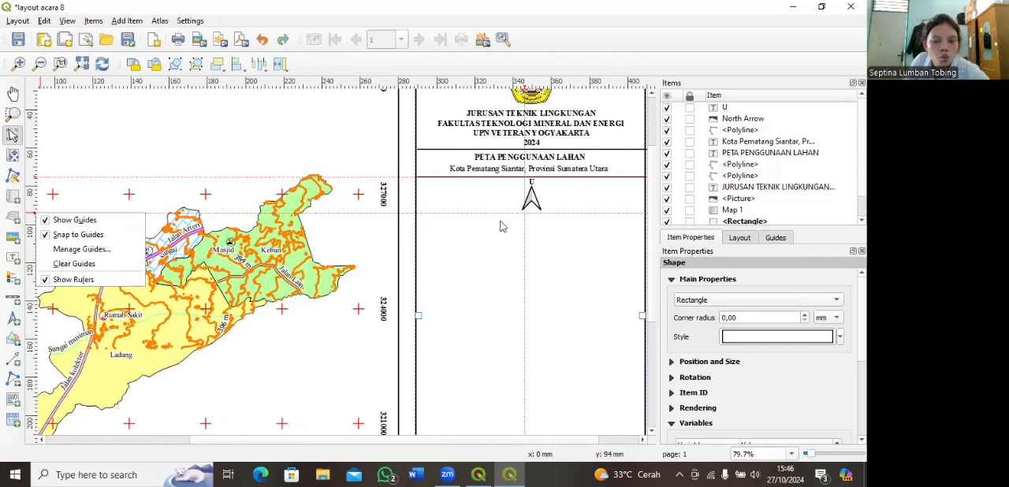
{"action": "left_click", "coordinate": [557, 228]}
Step: Move the horizontal guide below the north arrow up to about 60 mm and the vertical guide to about 350 mm
{"action": "left_click_drag", "start_coordinate": [35, 212], "coordinate": [36, 147]}
{"action": "left_click_drag", "start_coordinate": [525, 91], "coordinate": [533, 92]}
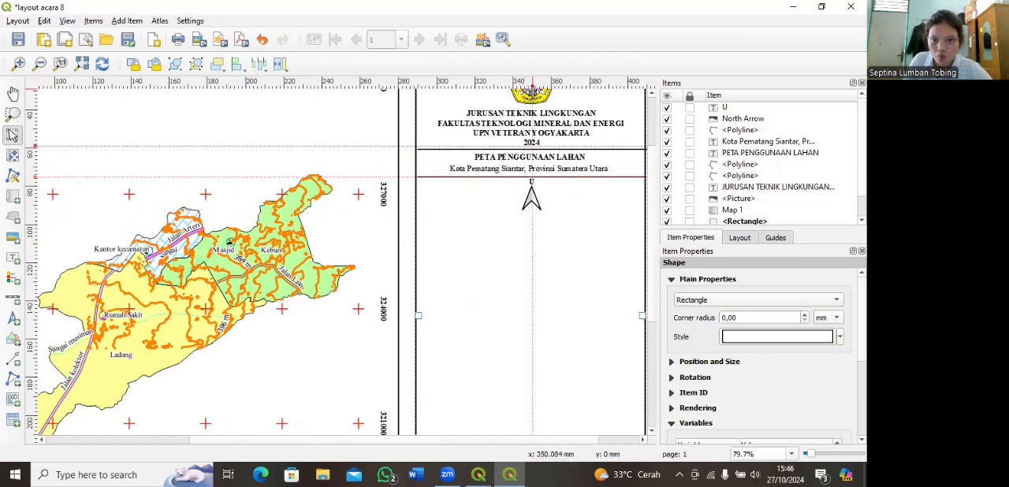
Step: Add a label reading "Skala 1 : 50.000" just below the north arrow
{"action": "left_click", "coordinate": [13, 258]}
{"action": "left_click_drag", "start_coordinate": [492, 213], "coordinate": [577, 228]}
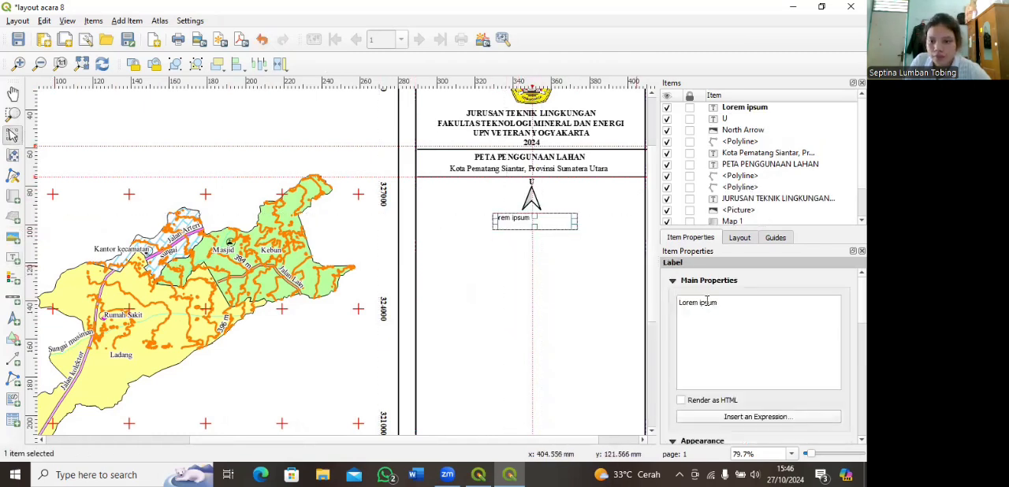
{"action": "left_click", "coordinate": [719, 304]}
{"action": "left_click_drag", "start_coordinate": [718, 304], "coordinate": [679, 303]}
{"action": "type", "text": "s"}
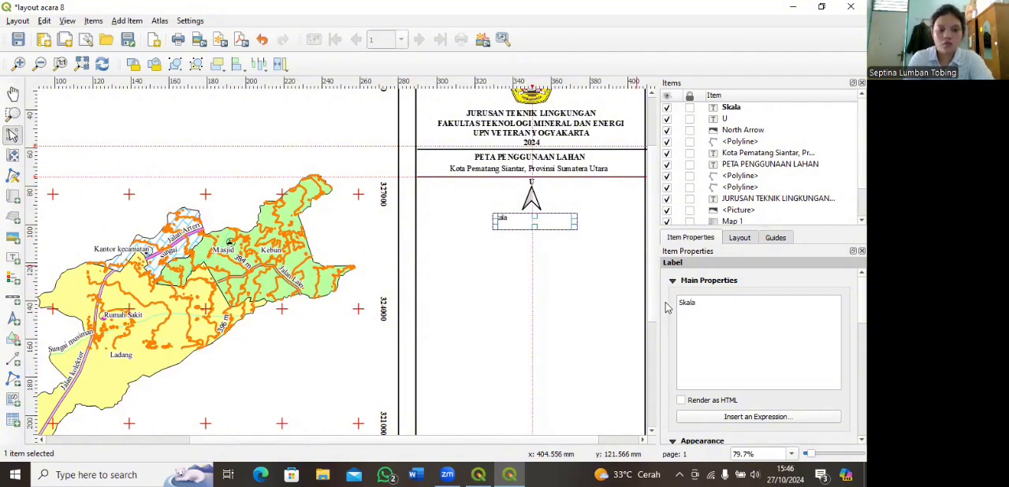
{"action": "type", "text": "kala 1 : 5"}
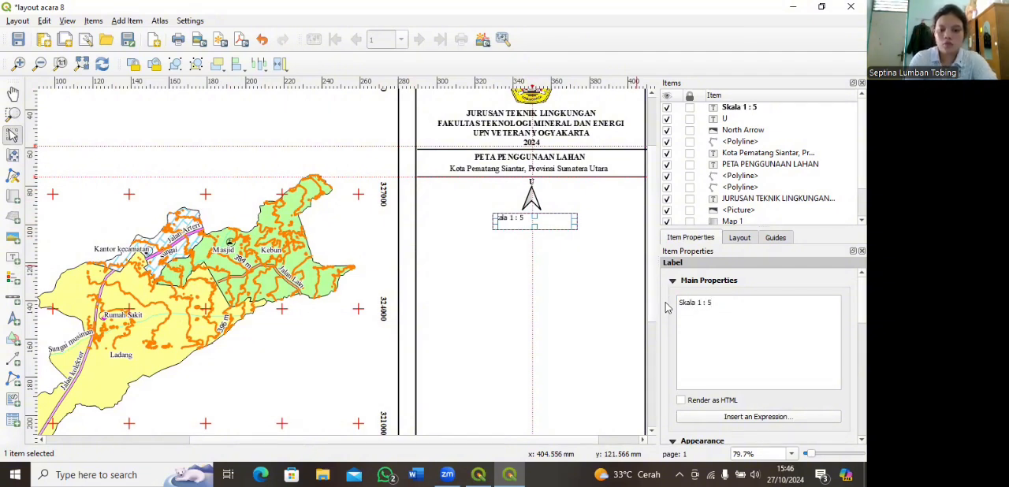
{"action": "type", "text": "0.000"}
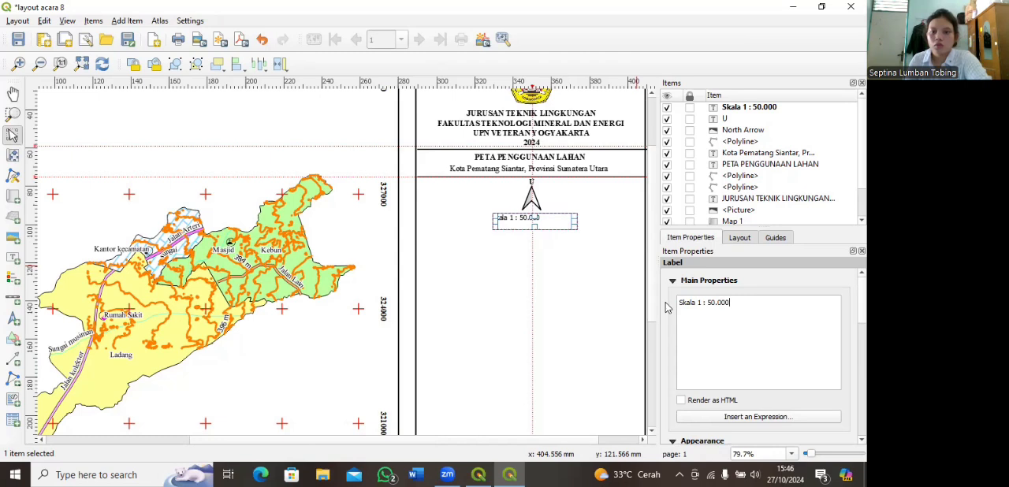
Step: Set the "Skala 1 : 50.000" label's font to Times New Roman, size 12
{"action": "scroll", "coordinate": [686, 418], "scroll_direction": "down", "scroll_amount": 2}
{"action": "left_click", "coordinate": [687, 424]}
{"action": "scroll", "coordinate": [316, 194], "scroll_direction": "down", "scroll_amount": 10}
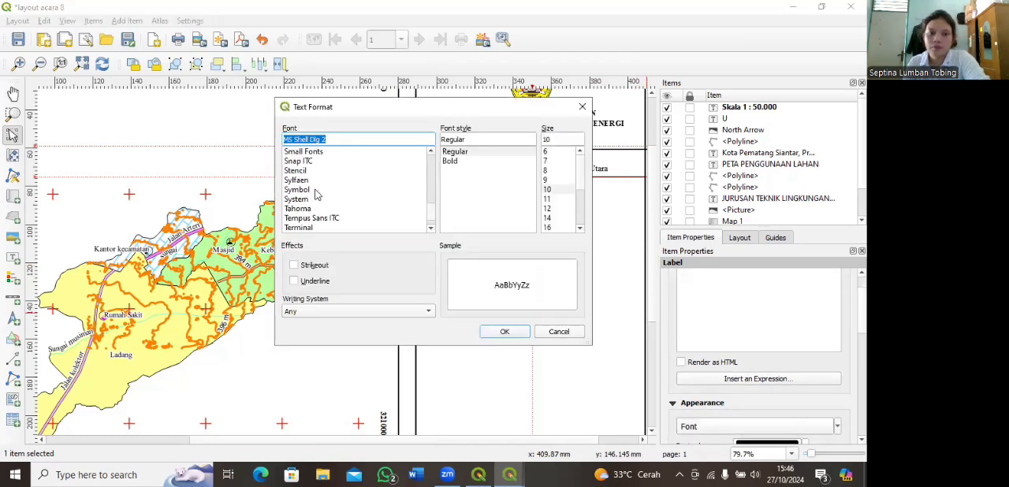
{"action": "scroll", "coordinate": [316, 211], "scroll_direction": "down", "scroll_amount": 1}
{"action": "left_click", "coordinate": [315, 208]}
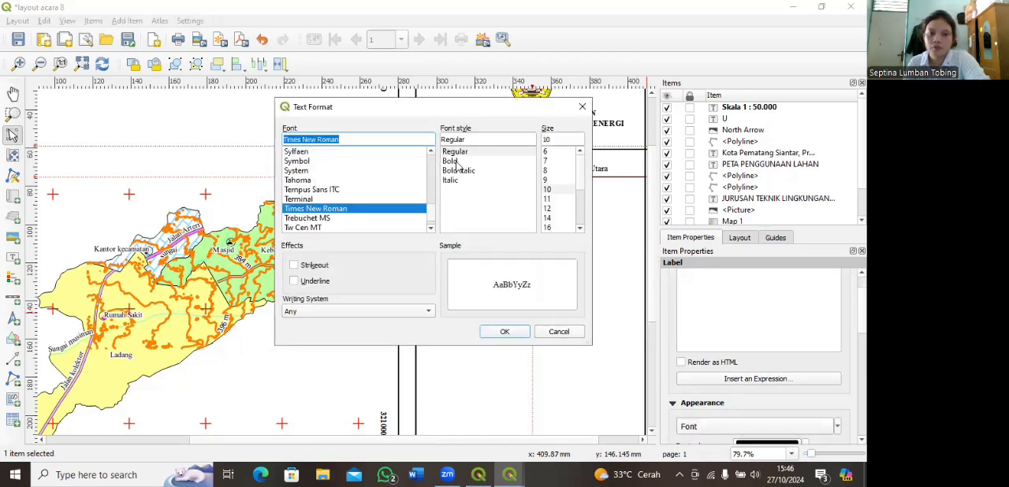
{"action": "left_click", "coordinate": [551, 208]}
{"action": "left_click", "coordinate": [507, 331]}
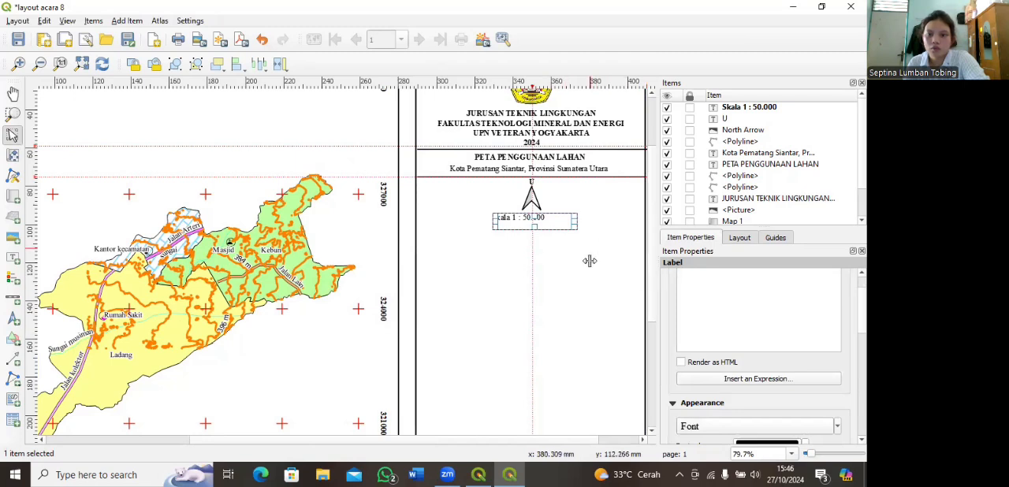
Step: Narrow the scale label's box around its text and centre it beneath the north arrow
{"action": "mouse_move", "coordinate": [574, 218]}
{"action": "left_mouse_down"}
{"action": "mouse_move", "coordinate": [522, 224]}
{"action": "mouse_move", "coordinate": [557, 218]}
{"action": "left_mouse_up"}
{"action": "left_click_drag", "start_coordinate": [490, 221], "coordinate": [539, 225]}
{"action": "left_click", "coordinate": [568, 249]}
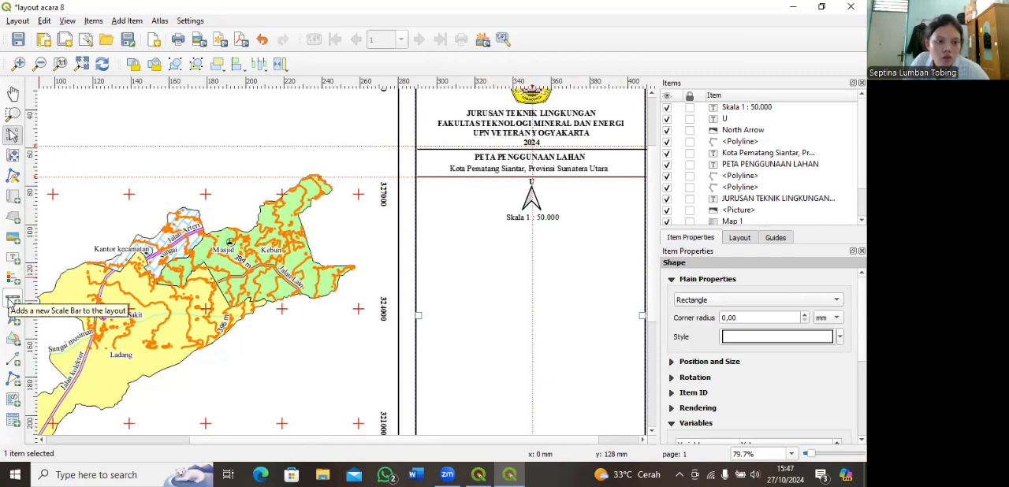
Step: Add a Single Box scale bar for Map 1 below the scale text, at about x 323 mm, y 103 mm
{"action": "left_click", "coordinate": [11, 300]}
{"action": "left_click_drag", "start_coordinate": [481, 231], "coordinate": [579, 253]}
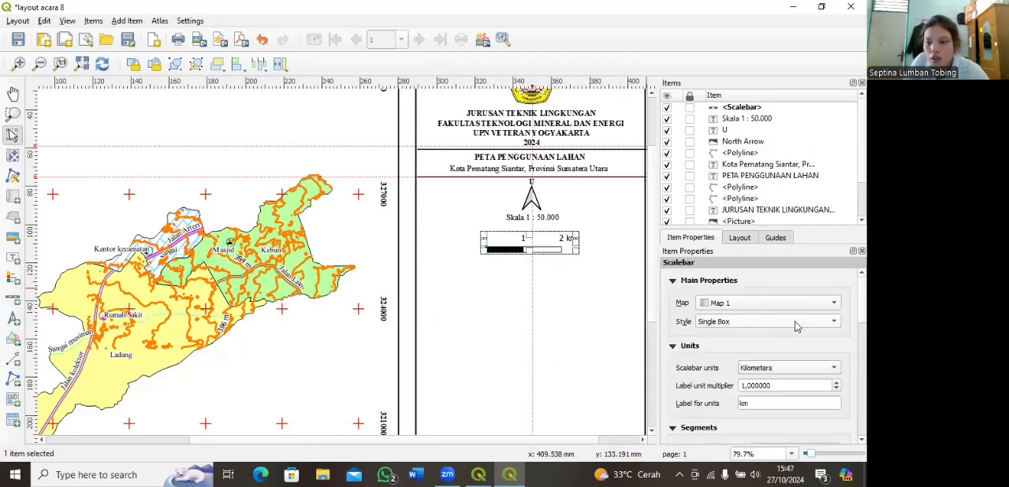
{"action": "left_click", "coordinate": [833, 321]}
{"action": "left_click", "coordinate": [727, 325]}
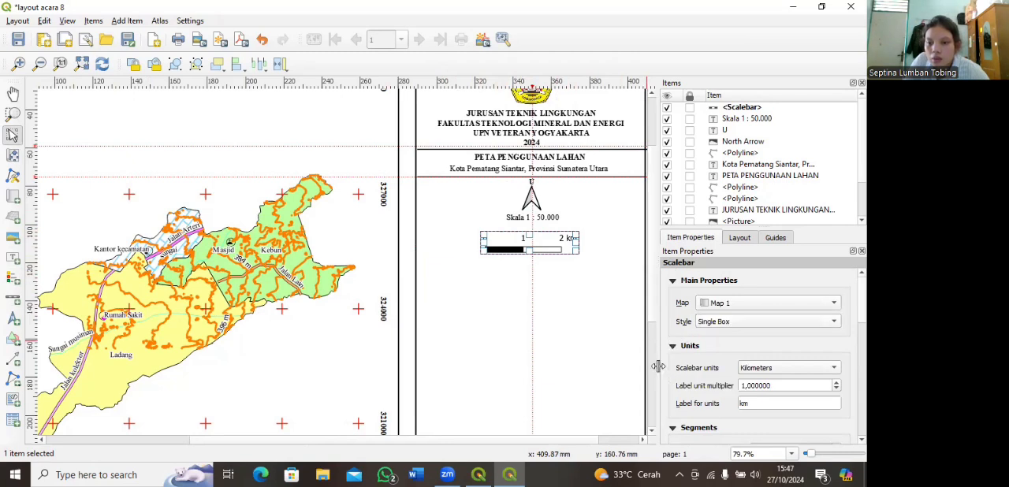
Step: Set the scale bar to 5 right segments
{"action": "scroll", "coordinate": [663, 372], "scroll_direction": "down", "scroll_amount": 3}
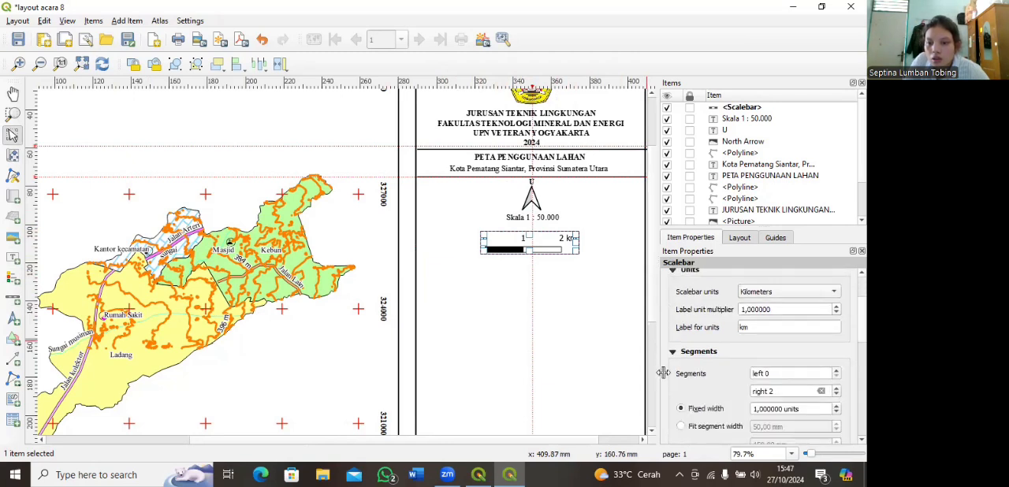
{"action": "left_click", "coordinate": [837, 350]}
{"action": "left_click", "coordinate": [836, 350]}
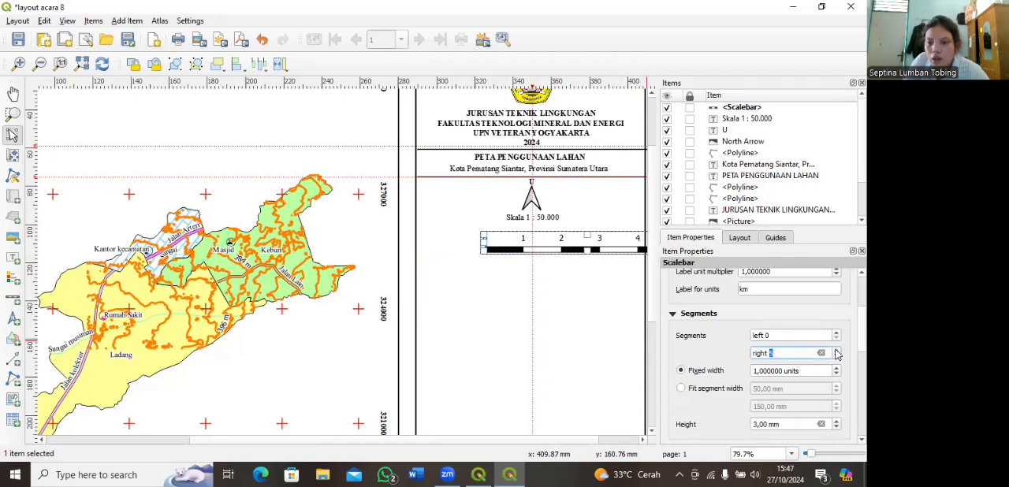
Step: Set the scale bar's labels margin to 1 mm
{"action": "scroll", "coordinate": [668, 365], "scroll_direction": "down", "scroll_amount": 4}
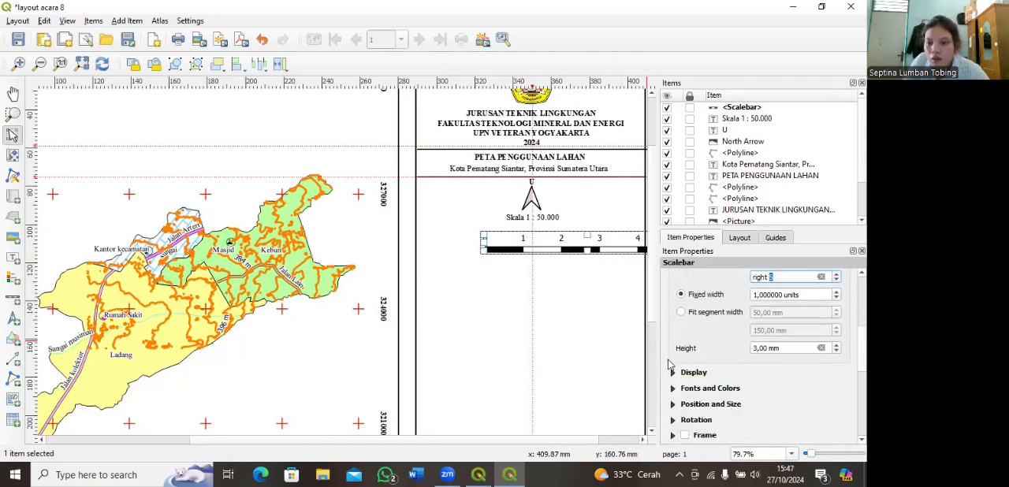
{"action": "left_click", "coordinate": [671, 296]}
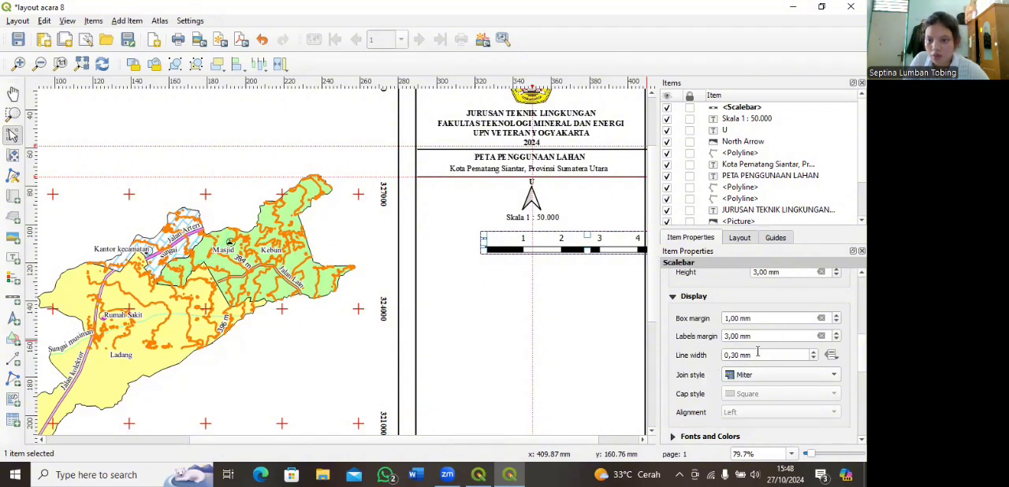
{"action": "left_click", "coordinate": [837, 340]}
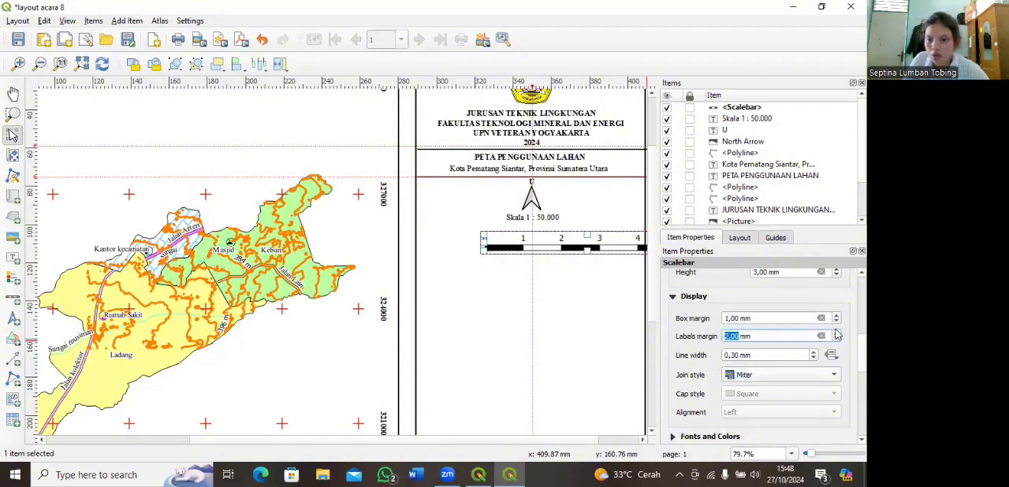
{"action": "left_click", "coordinate": [837, 339]}
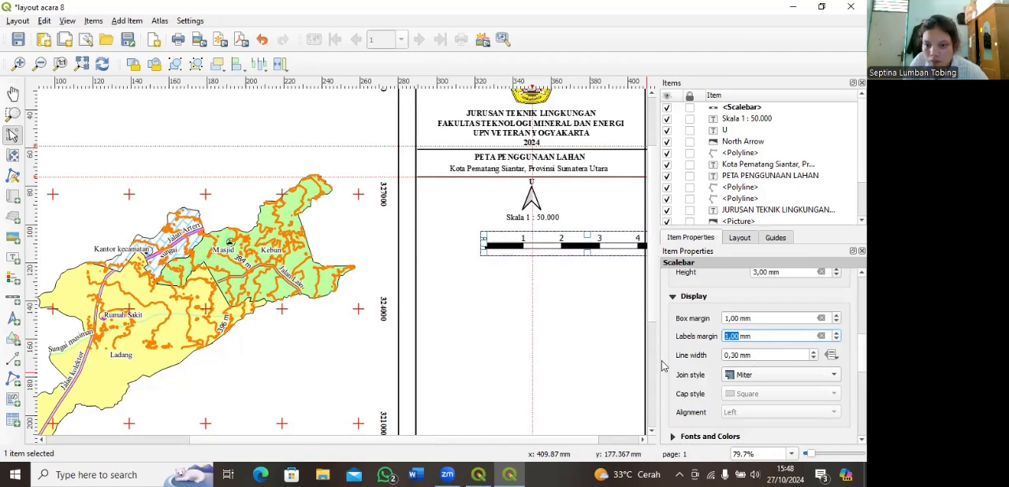
Step: Set the scale bar's font to Times New Roman
{"action": "scroll", "coordinate": [673, 367], "scroll_direction": "down", "scroll_amount": 5}
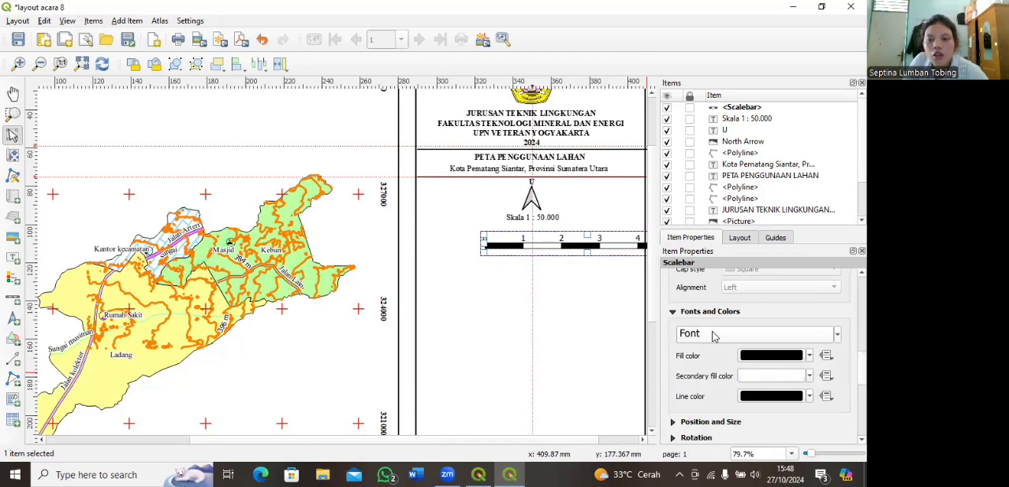
{"action": "left_click", "coordinate": [714, 335]}
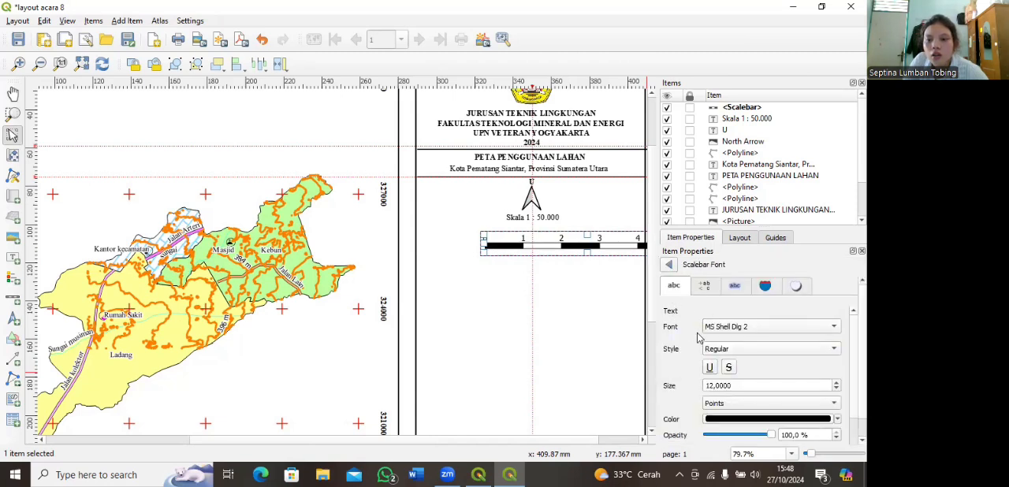
{"action": "left_click", "coordinate": [834, 327]}
{"action": "left_click", "coordinate": [755, 333]}
{"action": "left_click", "coordinate": [778, 329]}
{"action": "scroll", "coordinate": [686, 256], "scroll_direction": "down", "scroll_amount": 8}
{"action": "scroll", "coordinate": [686, 256], "scroll_direction": "down", "scroll_amount": 13}
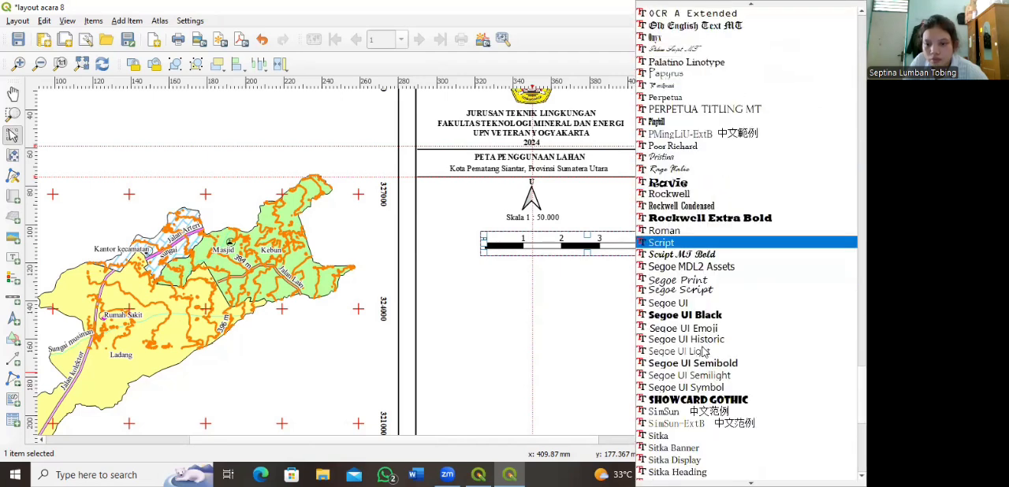
{"action": "left_click", "coordinate": [674, 232]}
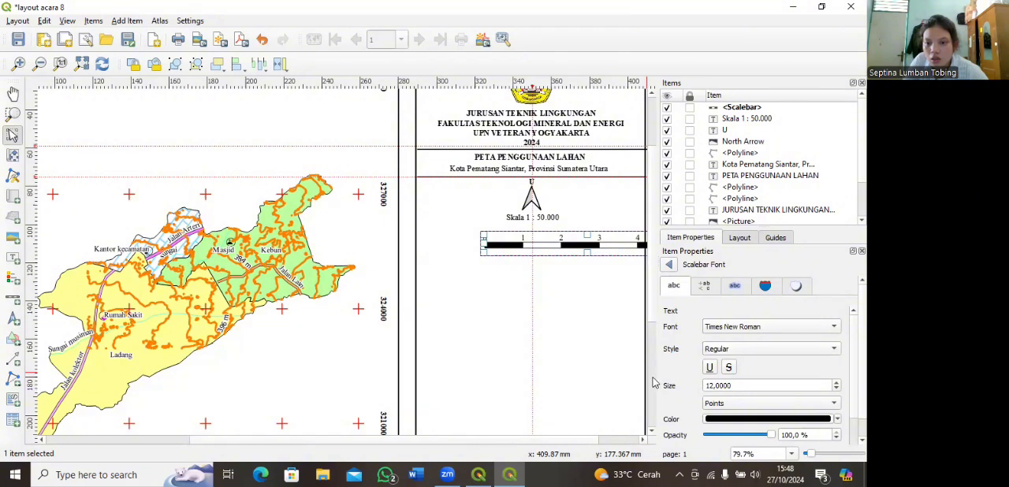
{"action": "scroll", "coordinate": [654, 385], "scroll_direction": "down", "scroll_amount": 5}
{"action": "scroll", "coordinate": [583, 367], "scroll_direction": "up", "scroll_amount": 2}
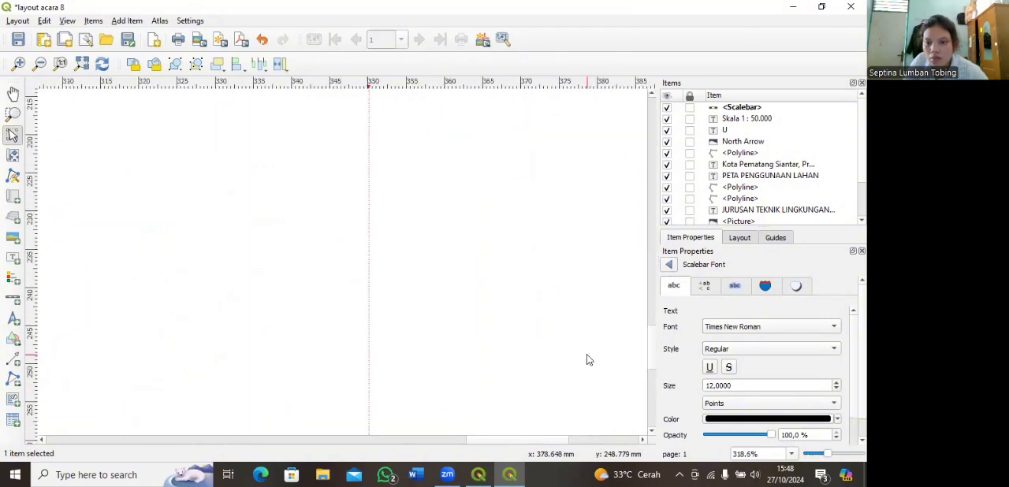
{"action": "scroll", "coordinate": [586, 359], "scroll_direction": "down", "scroll_amount": 2}
{"action": "scroll", "coordinate": [678, 382], "scroll_direction": "down", "scroll_amount": 2}
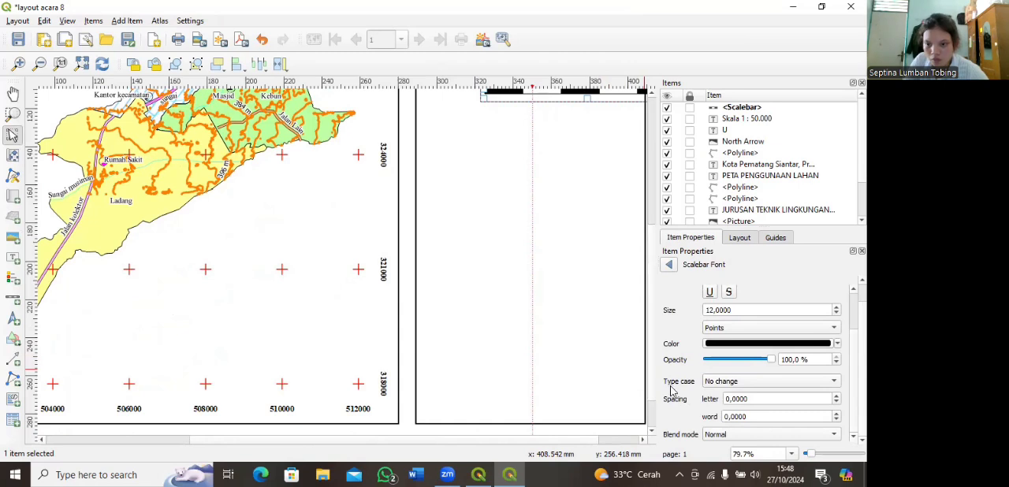
{"action": "left_click", "coordinate": [668, 265]}
{"action": "scroll", "coordinate": [682, 384], "scroll_direction": "down", "scroll_amount": 1}
{"action": "left_click", "coordinate": [673, 384]}
{"action": "scroll", "coordinate": [674, 394], "scroll_direction": "down", "scroll_amount": 4}
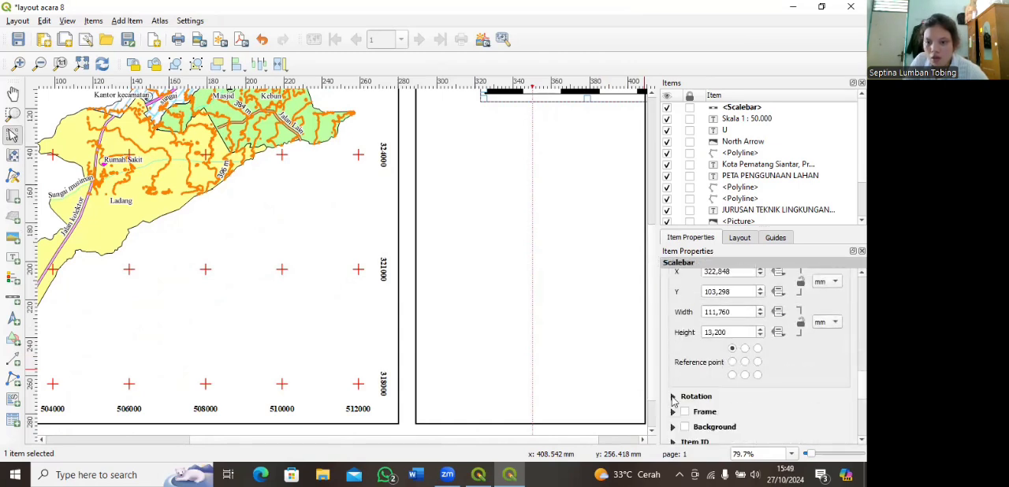
{"action": "scroll", "coordinate": [680, 394], "scroll_direction": "down", "scroll_amount": 3}
{"action": "scroll", "coordinate": [680, 394], "scroll_direction": "up", "scroll_amount": 15}
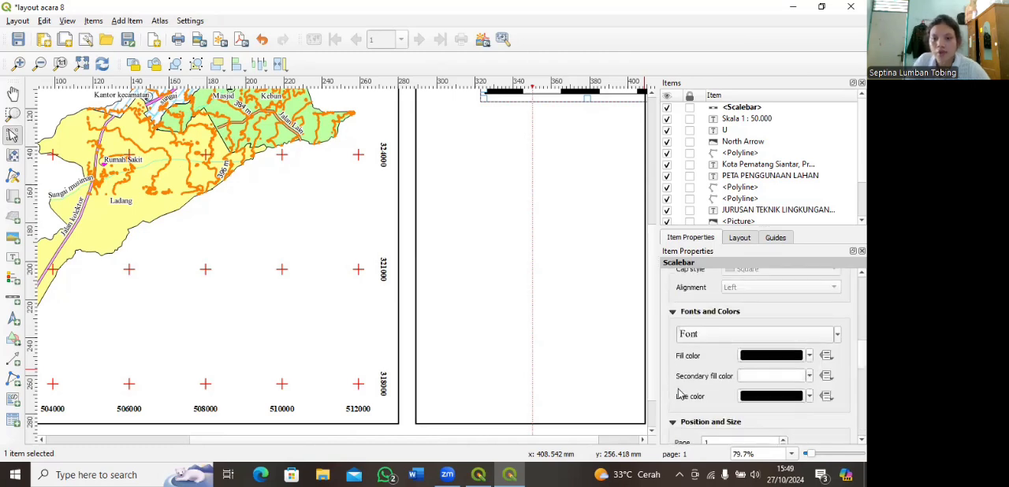
Step: Move the scale bar so it is centred on the vertical guide just below the scale text
{"action": "left_click_drag", "start_coordinate": [560, 197], "coordinate": [503, 271]}
{"action": "mouse_move", "coordinate": [541, 161]}
{"action": "left_mouse_down"}
{"action": "mouse_move", "coordinate": [480, 160]}
{"action": "mouse_move", "coordinate": [484, 151]}
{"action": "left_mouse_up"}
{"action": "left_click", "coordinate": [489, 186]}
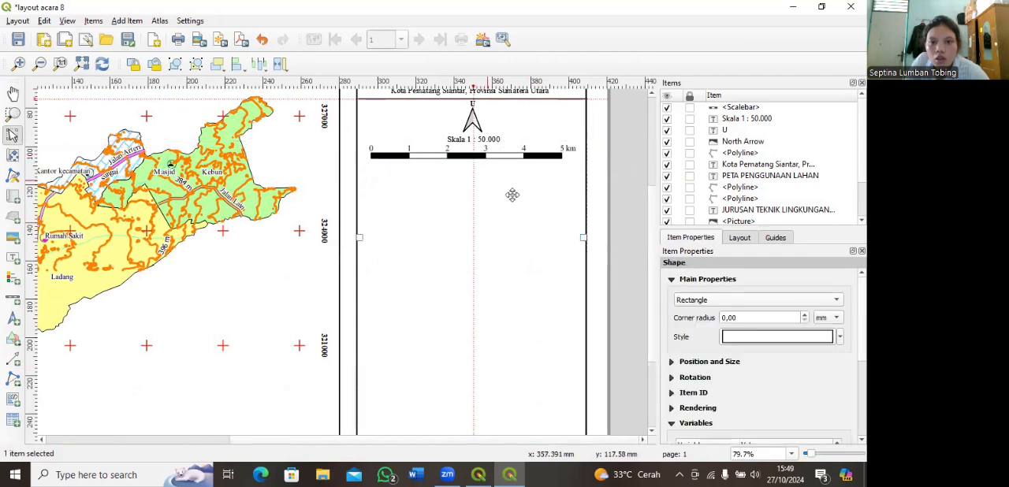
{"action": "left_click", "coordinate": [479, 155]}
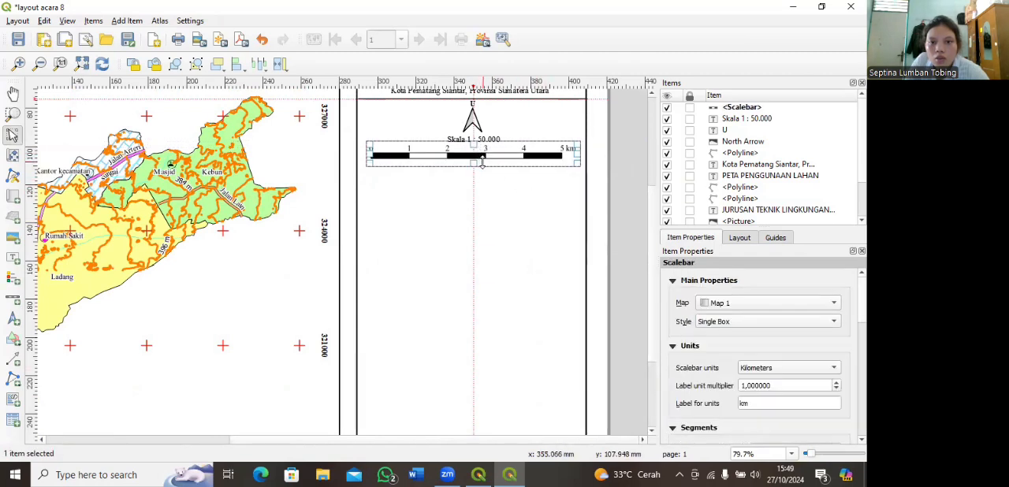
{"action": "mouse_move", "coordinate": [481, 155]}
{"action": "left_mouse_down"}
{"action": "mouse_move", "coordinate": [492, 156]}
{"action": "mouse_move", "coordinate": [481, 155]}
{"action": "left_mouse_up"}
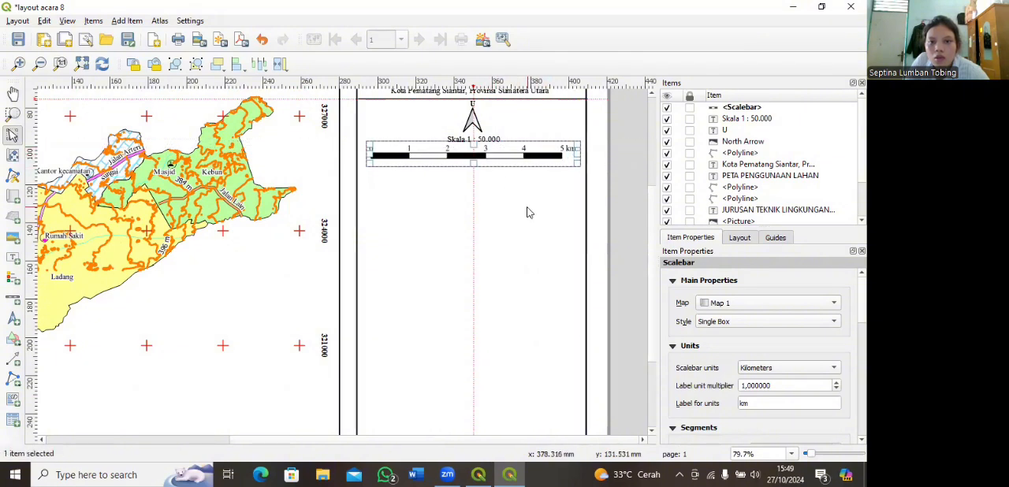
{"action": "left_click", "coordinate": [527, 207]}
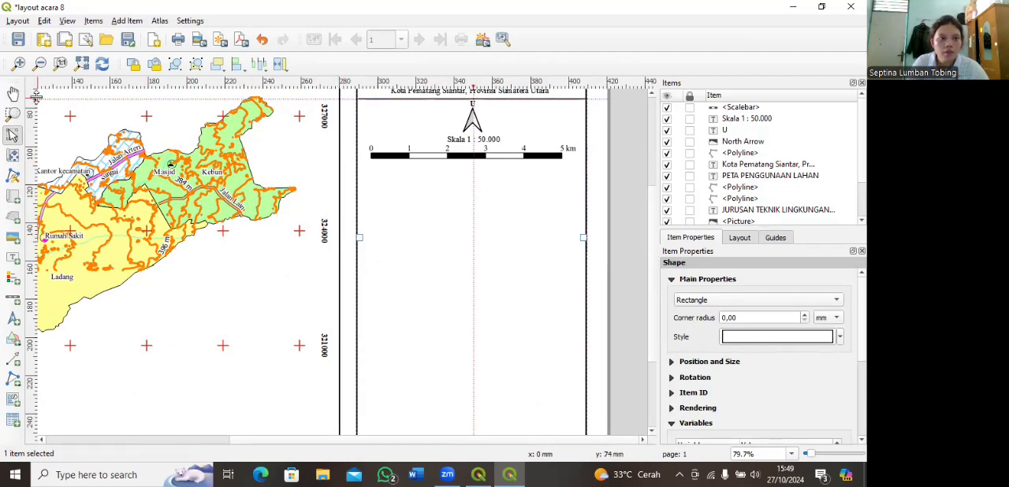
Step: Move the horizontal guide to just below the scale bar and draw a polyline divider across the side frame at about y 110 mm
{"action": "left_click_drag", "start_coordinate": [36, 98], "coordinate": [55, 166]}
{"action": "left_click", "coordinate": [13, 379]}
{"action": "left_click", "coordinate": [44, 394]}
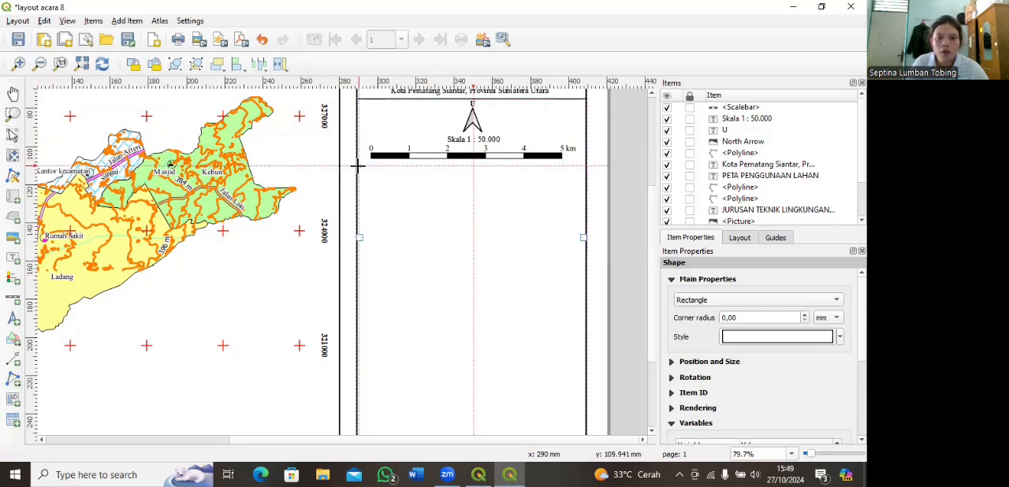
{"action": "left_click", "coordinate": [371, 165]}
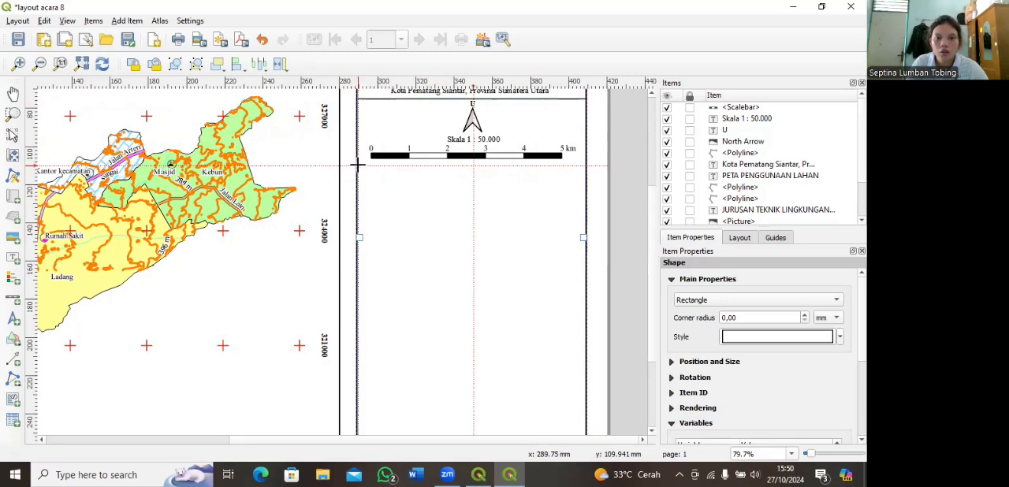
{"action": "right_click", "coordinate": [586, 166]}
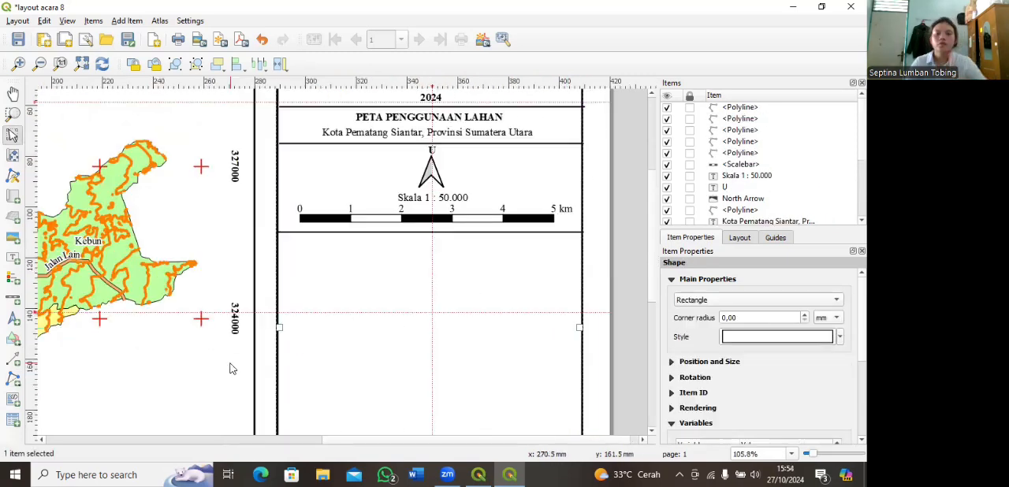
Step: Add a label about 34 mm wide and 14.5 mm high reading "DISUSUN OLEH :" beneath the divider under the scale bar
{"action": "left_click", "coordinate": [502, 473]}
{"action": "left_click", "coordinate": [347, 301]}
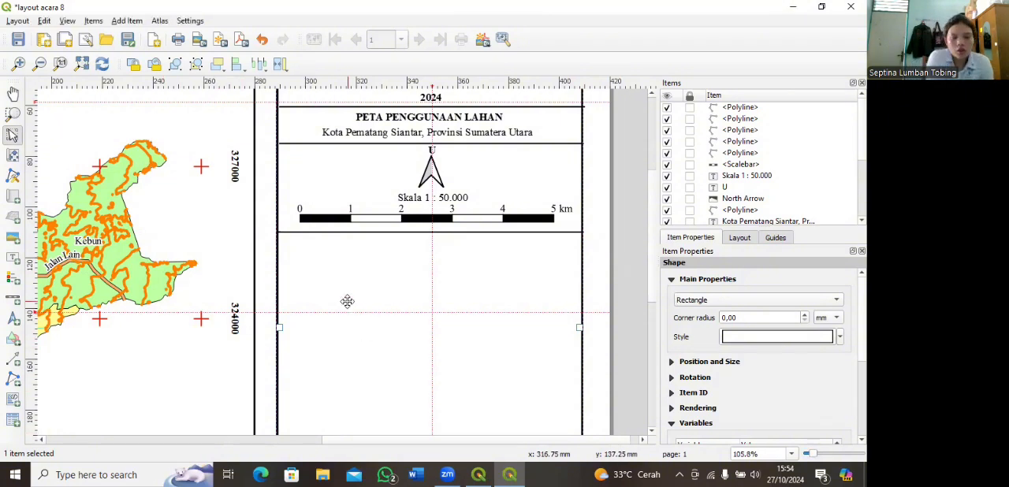
{"action": "left_click", "coordinate": [13, 259]}
{"action": "left_click_drag", "start_coordinate": [408, 238], "coordinate": [496, 274]}
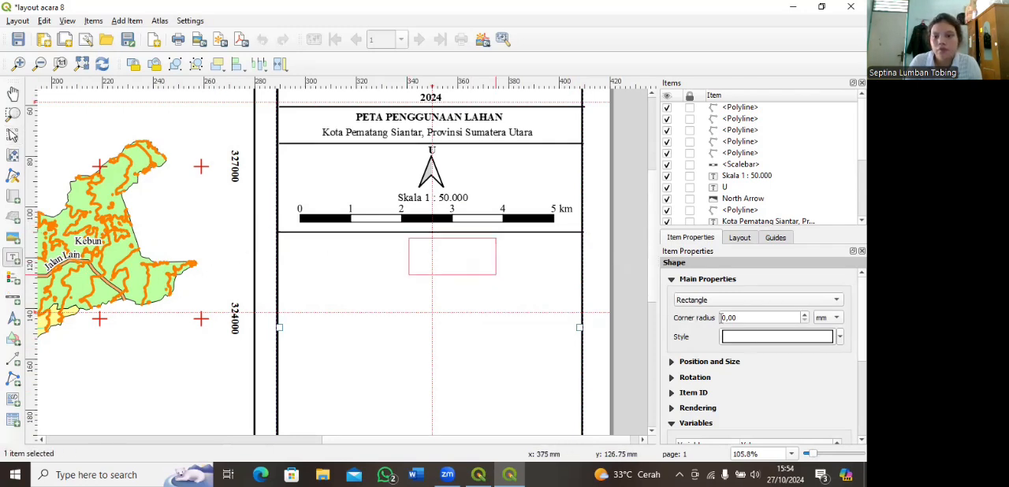
{"action": "left_click_drag", "start_coordinate": [721, 304], "coordinate": [674, 300]}
{"action": "key", "text": "BackSpace"}
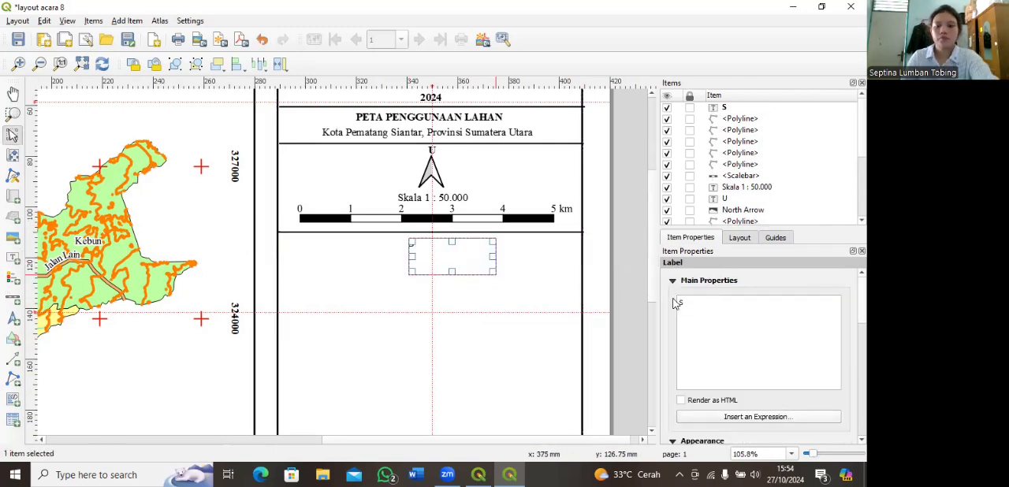
{"action": "type", "text": "DISUSU"}
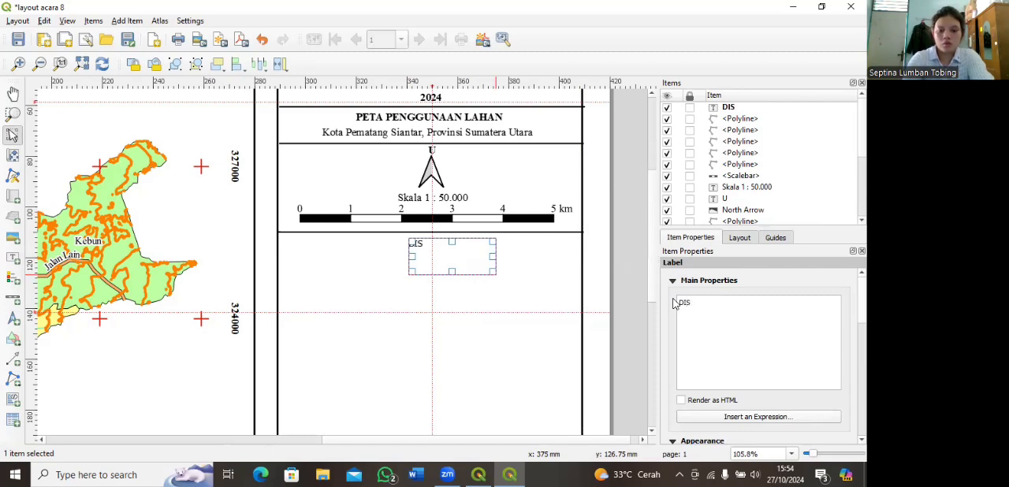
{"action": "type", "text": "N OLEH "}
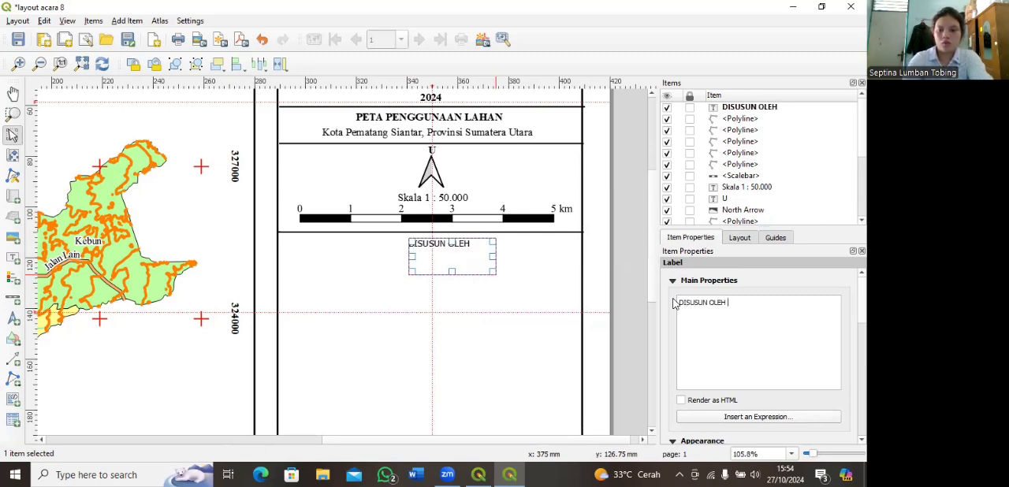
{"action": "type", "text": ":"}
Step: Format the "DISUSUN OLEH :" label in bold Times New Roman and adjust its box to centre it on the vertical guide
{"action": "scroll", "coordinate": [693, 398], "scroll_direction": "down", "scroll_amount": 2}
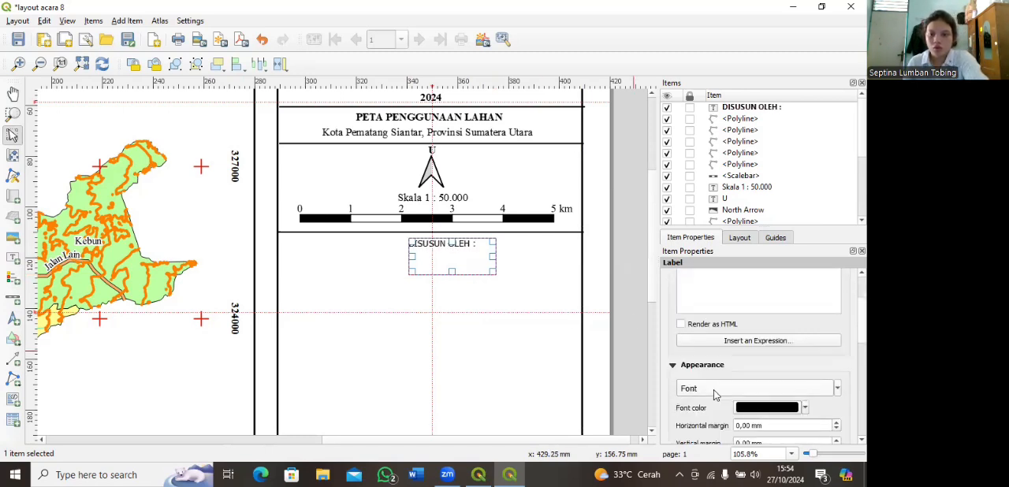
{"action": "left_click", "coordinate": [715, 394]}
{"action": "scroll", "coordinate": [319, 217], "scroll_direction": "down", "scroll_amount": 8}
{"action": "scroll", "coordinate": [319, 217], "scroll_direction": "down", "scroll_amount": 4}
{"action": "left_click", "coordinate": [315, 180]}
{"action": "left_click", "coordinate": [453, 161]}
{"action": "left_click", "coordinate": [554, 208]}
{"action": "left_click", "coordinate": [504, 331]}
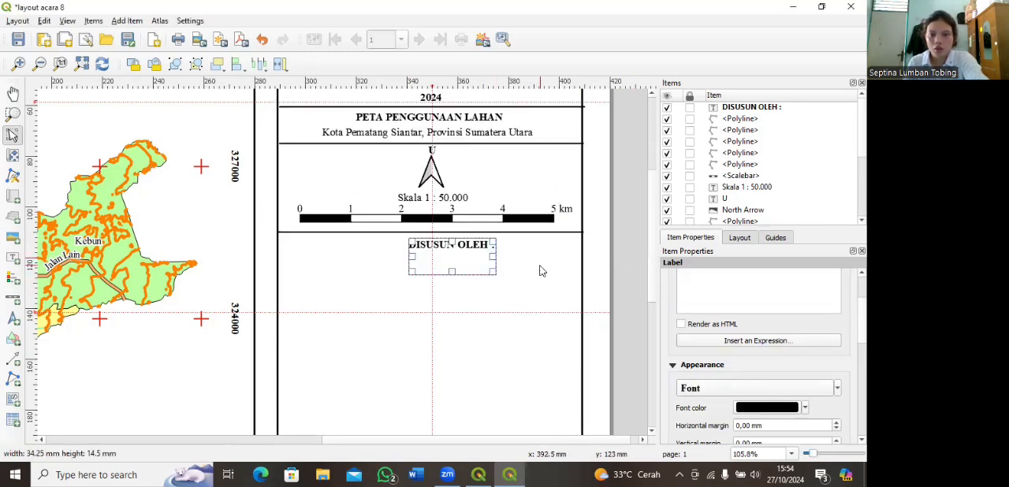
{"action": "left_click_drag", "start_coordinate": [412, 256], "coordinate": [389, 256]}
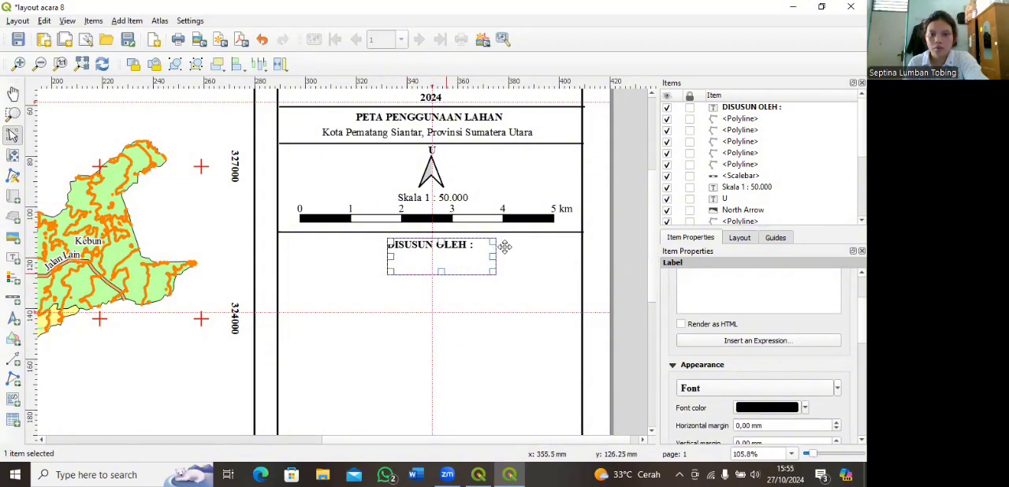
{"action": "left_click_drag", "start_coordinate": [496, 257], "coordinate": [433, 253]}
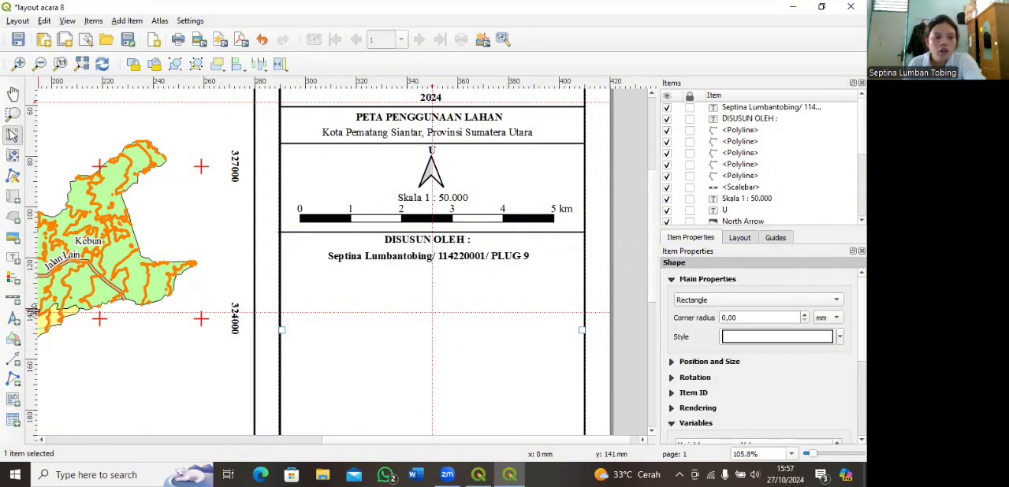
Step: Draw a polyline divider across the side frame at about y 124 mm, below the author line, and thicken its simple line stroke
{"action": "left_click", "coordinate": [14, 379]}
{"action": "left_click", "coordinate": [68, 392]}
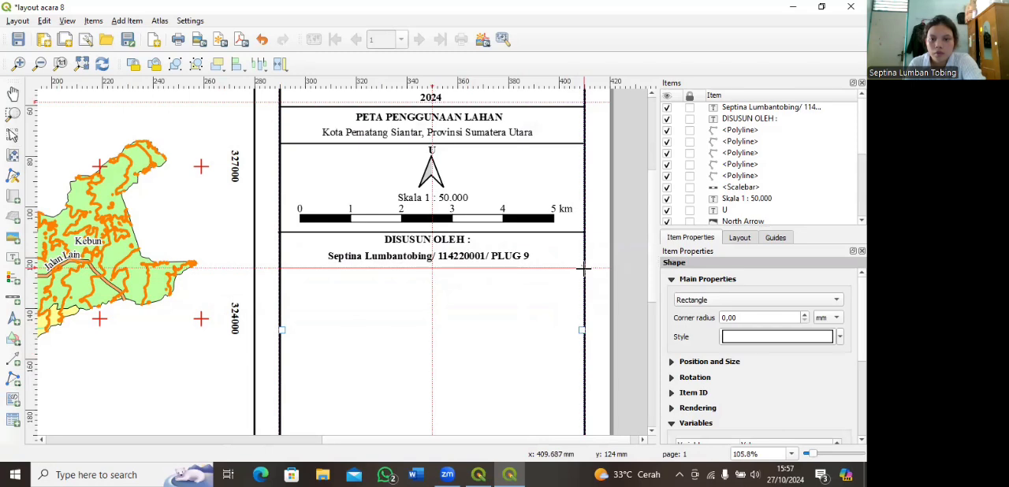
{"action": "left_click", "coordinate": [583, 266]}
{"action": "right_click", "coordinate": [583, 266]}
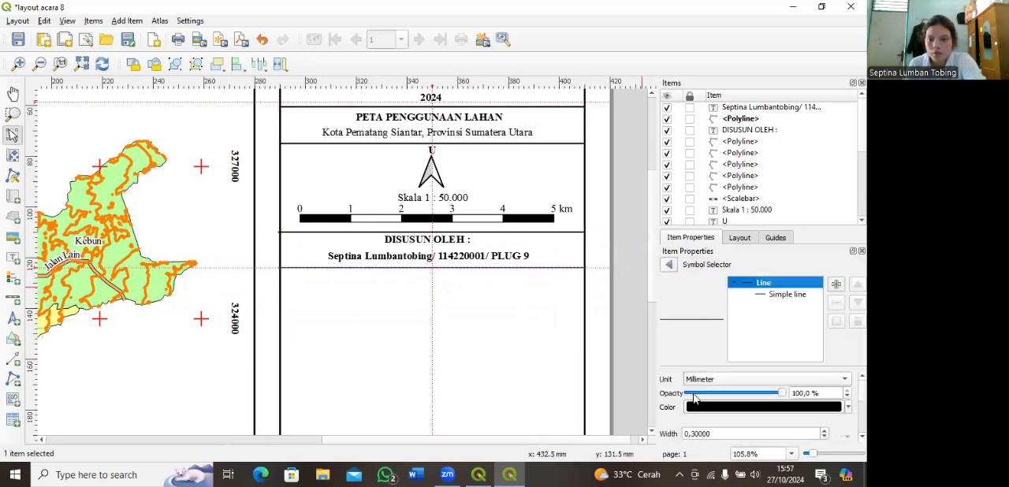
{"action": "left_click", "coordinate": [774, 294]}
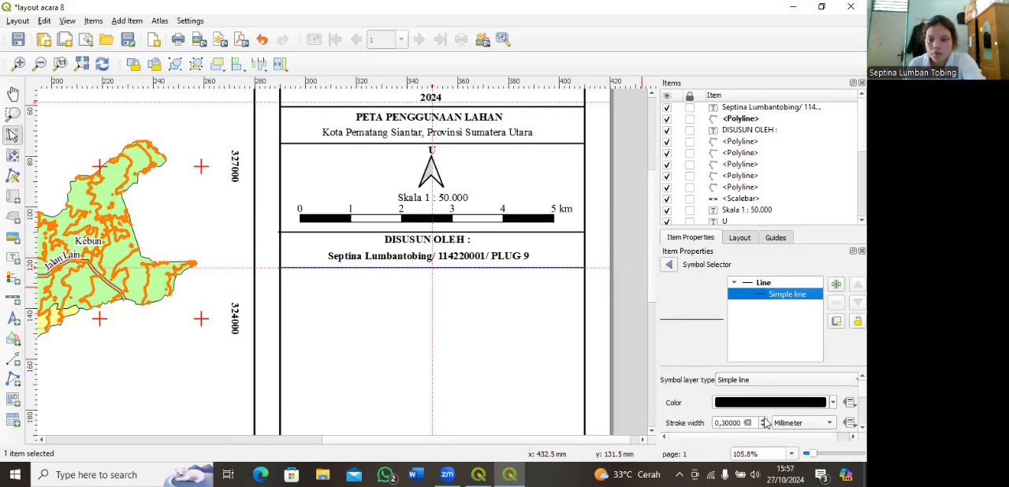
{"action": "left_click", "coordinate": [547, 345]}
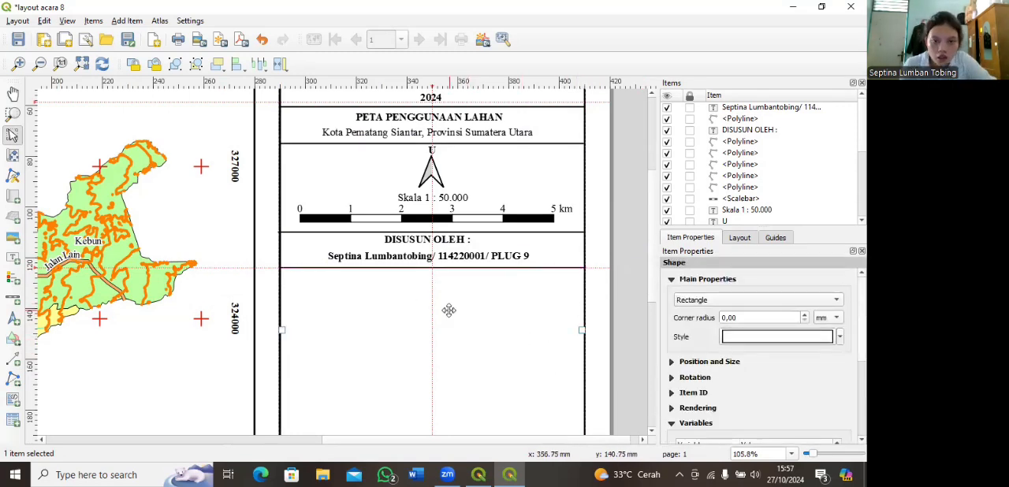
Step: Add a legend for Map 1 in the side frame below the last divider, starting at about x 301 mm, y 130 mm
{"action": "left_click", "coordinate": [12, 257]}
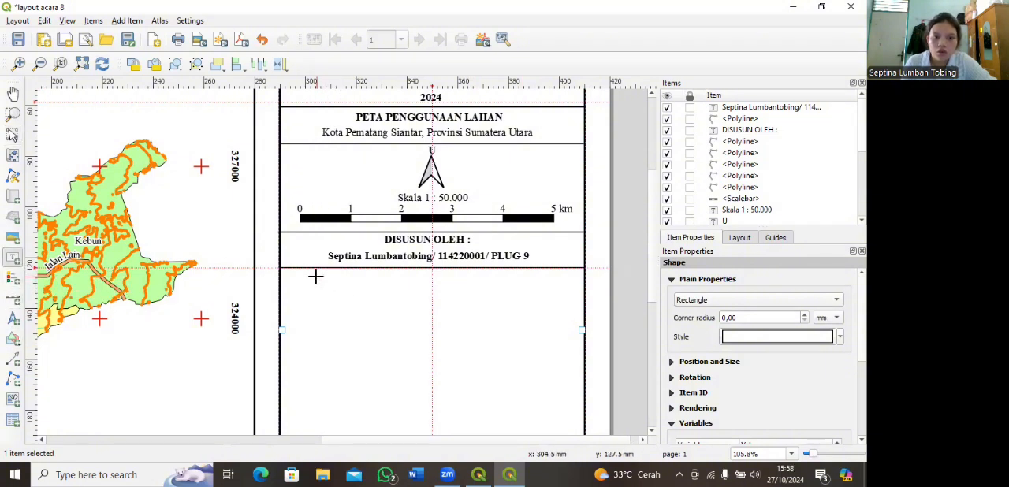
{"action": "left_click", "coordinate": [13, 280]}
{"action": "left_click_drag", "start_coordinate": [306, 282], "coordinate": [500, 395]}
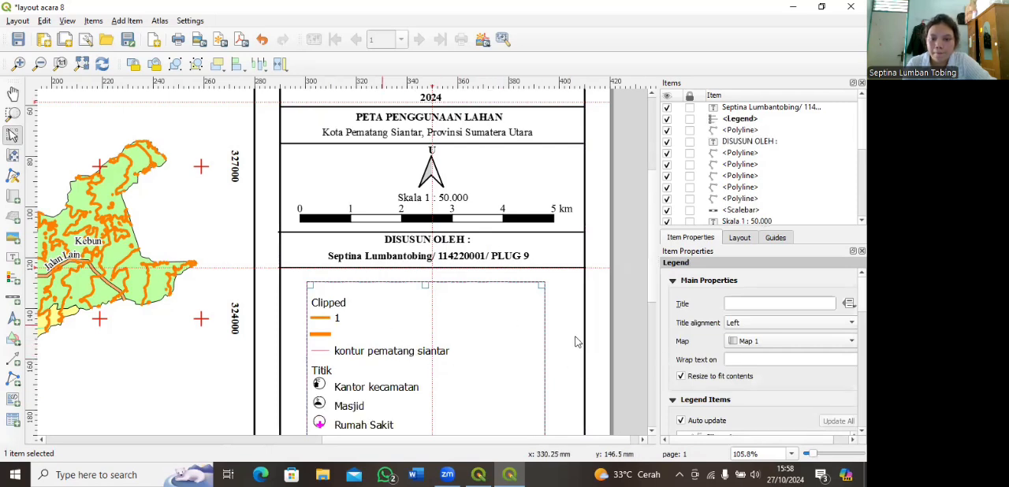
{"action": "left_click_drag", "start_coordinate": [809, 453], "coordinate": [805, 454]}
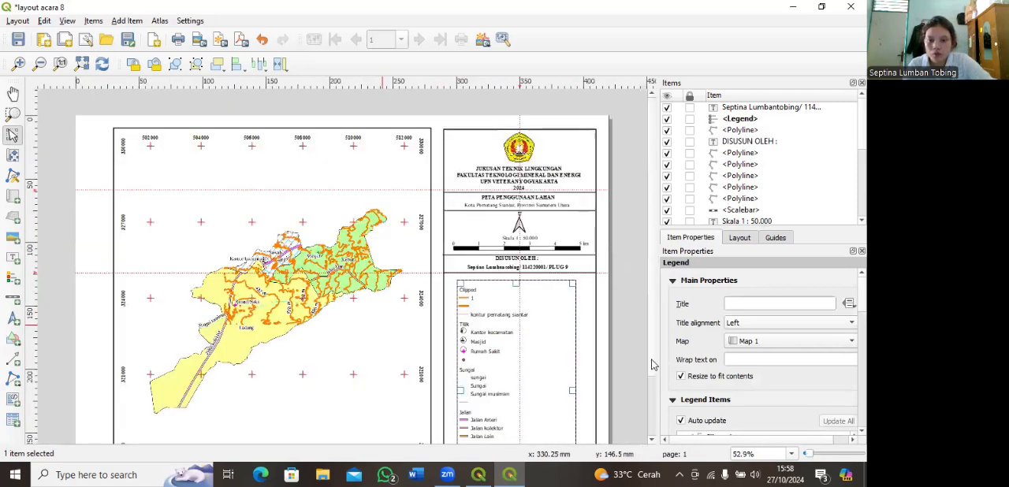
{"action": "key", "text": "ctrl+minus"}
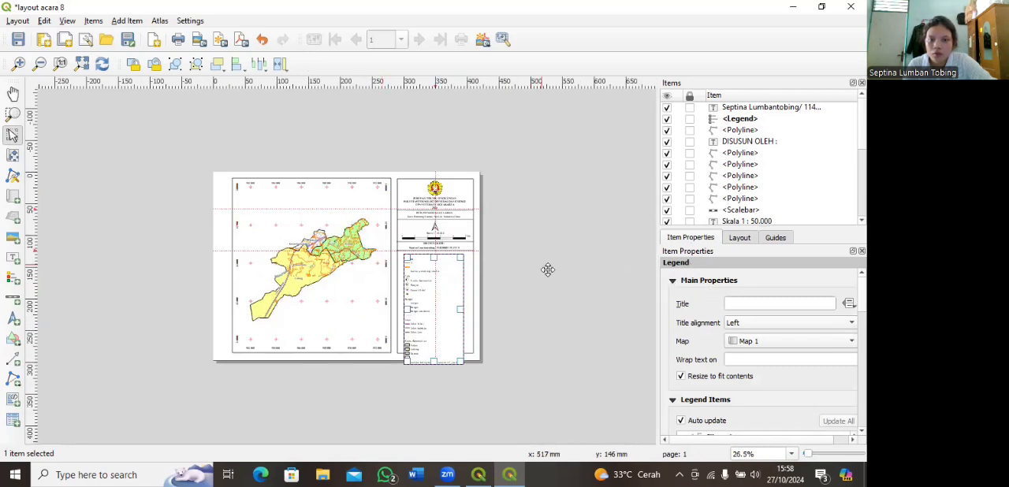
{"action": "key", "text": "ctrl+plus"}
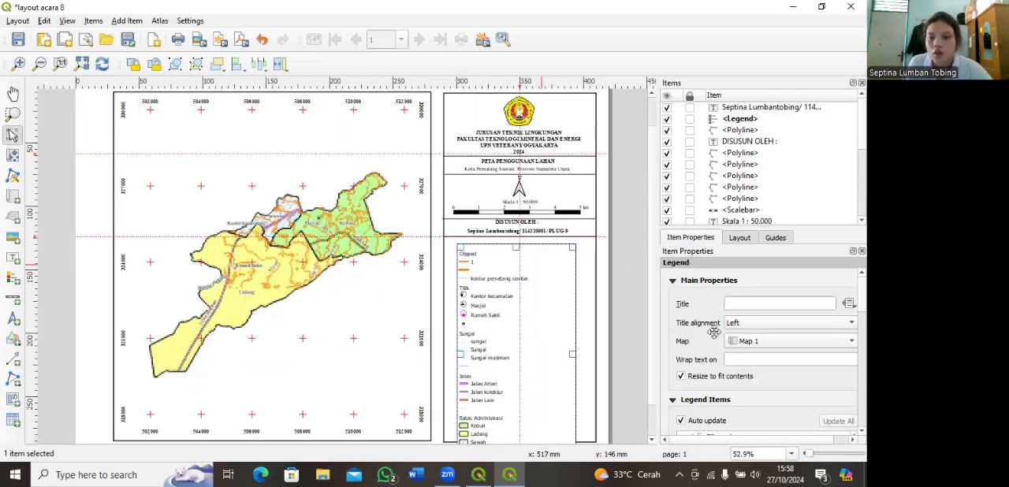
{"action": "key", "text": "ctrl+plus"}
Step: Set the legend's title to "KETERANGAN"
{"action": "left_click", "coordinate": [756, 304]}
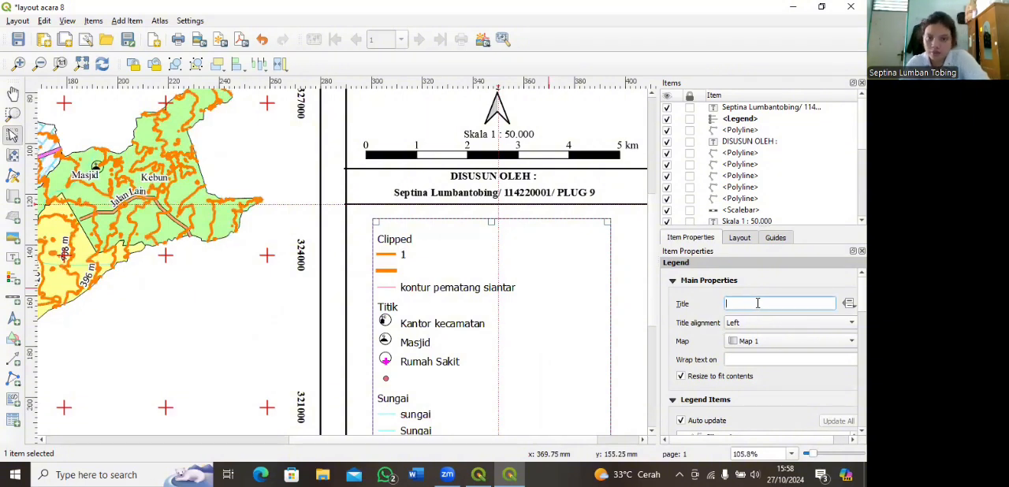
{"action": "type", "text": "KE"}
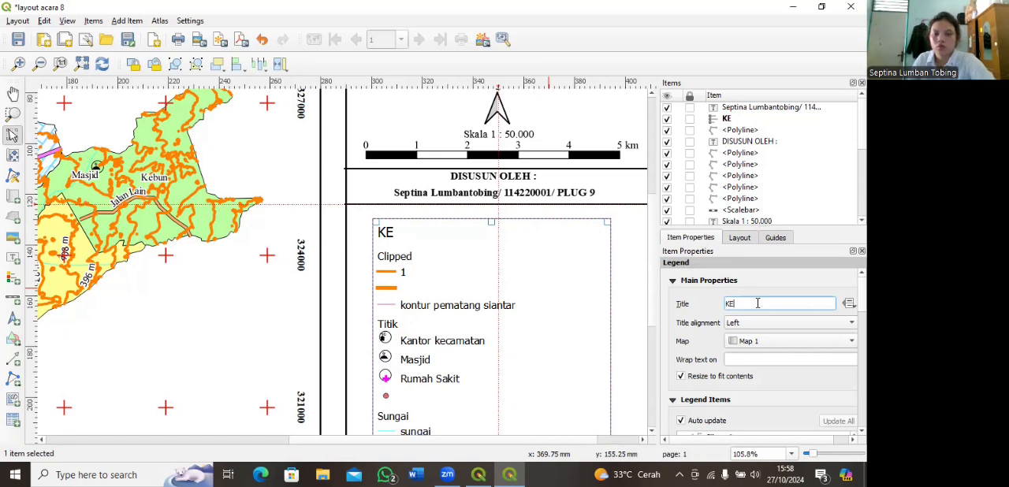
{"action": "type", "text": "TE"}
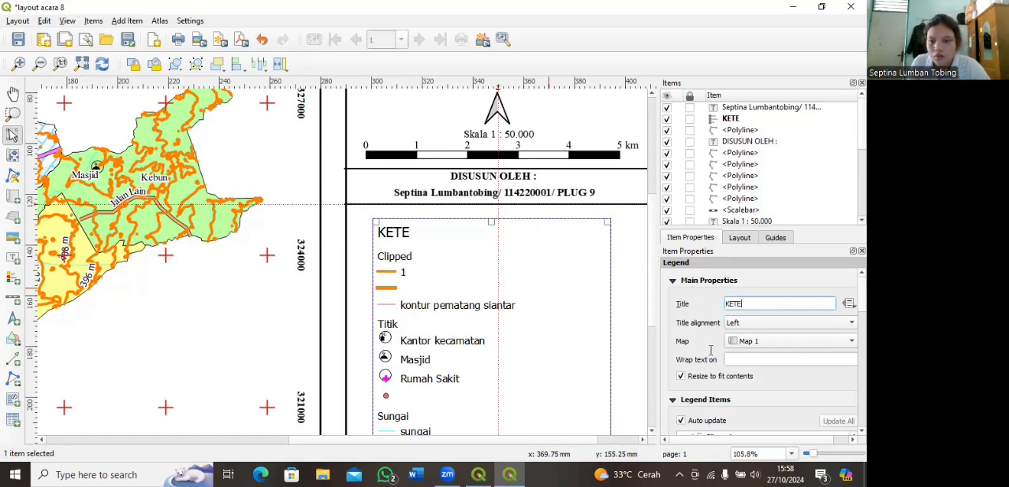
{"action": "type", "text": "RANGAN"}
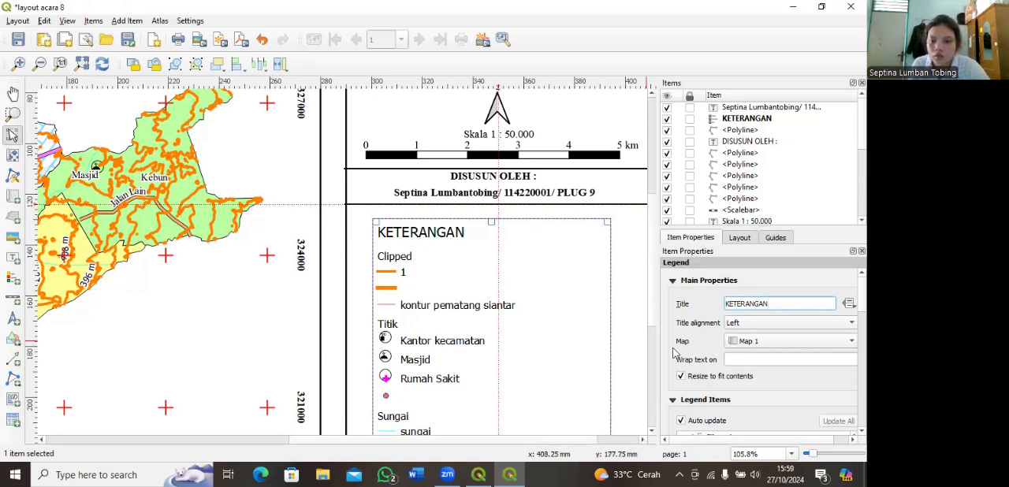
Step: Turn off the legend's auto update and hide the "Clipped" group heading
{"action": "scroll", "coordinate": [674, 353], "scroll_direction": "down", "scroll_amount": 3}
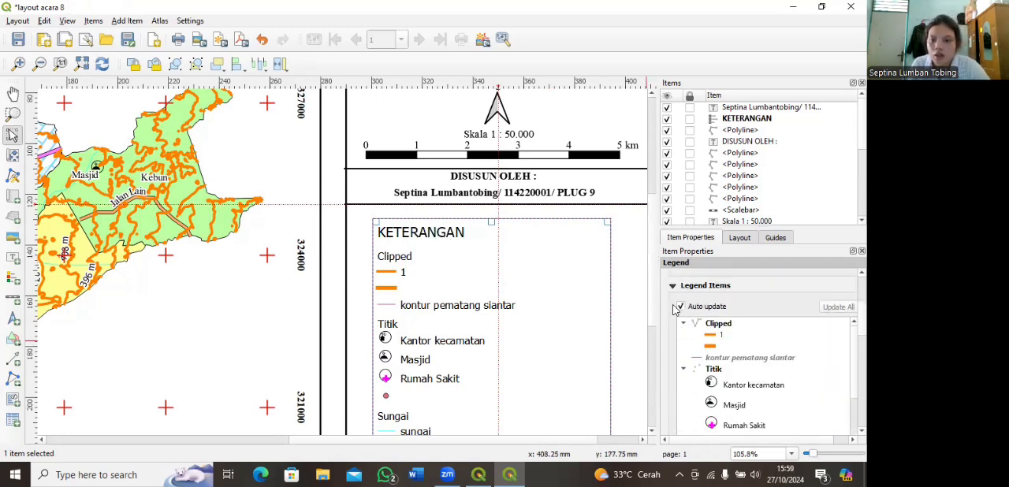
{"action": "left_click", "coordinate": [681, 306]}
{"action": "left_click", "coordinate": [715, 328]}
{"action": "right_click", "coordinate": [715, 327]}
{"action": "key", "text": "Escape"}
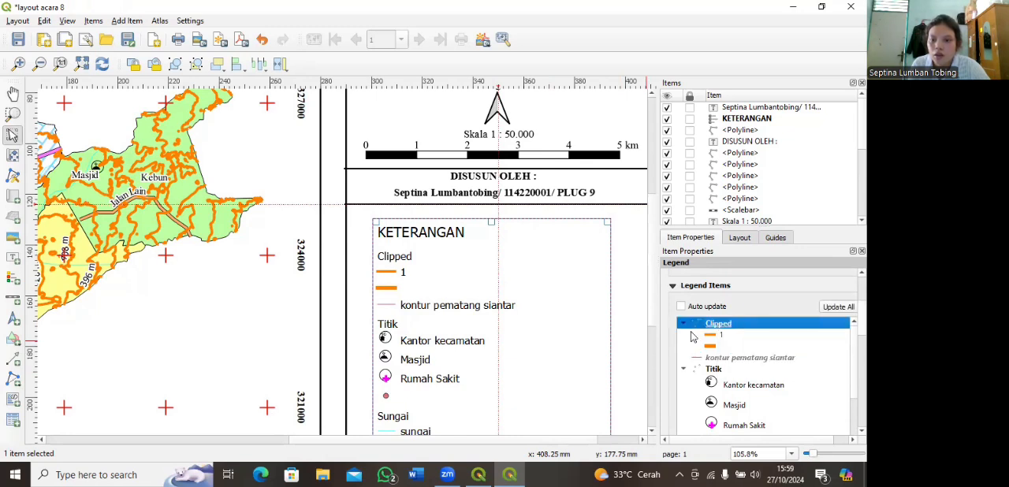
Step: Hide the "Titik" and "Sungai" group headings in the legend
{"action": "left_click", "coordinate": [710, 369]}
{"action": "right_click", "coordinate": [708, 368]}
{"action": "key", "text": "Escape"}
{"action": "scroll", "coordinate": [696, 380], "scroll_direction": "down", "scroll_amount": 2}
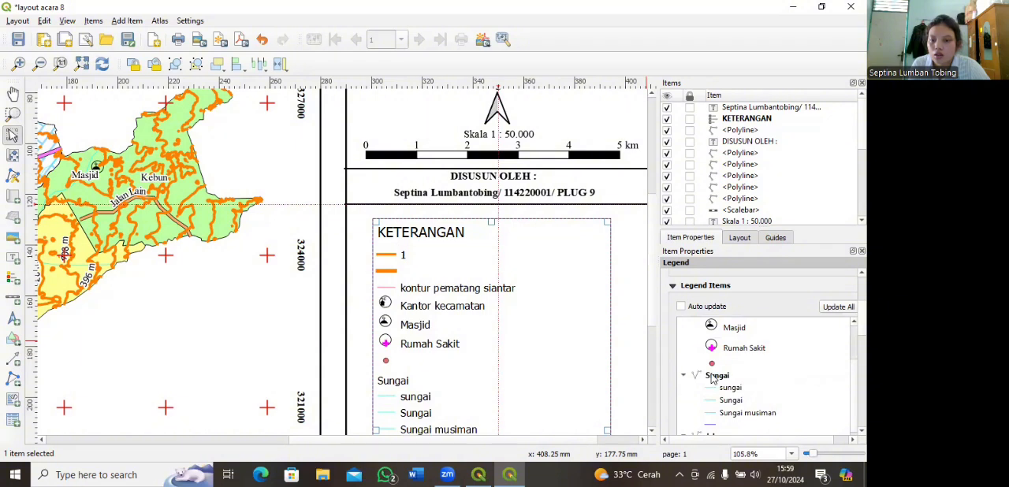
{"action": "left_click", "coordinate": [713, 377]}
{"action": "right_click", "coordinate": [713, 377]}
{"action": "key", "text": "Escape"}
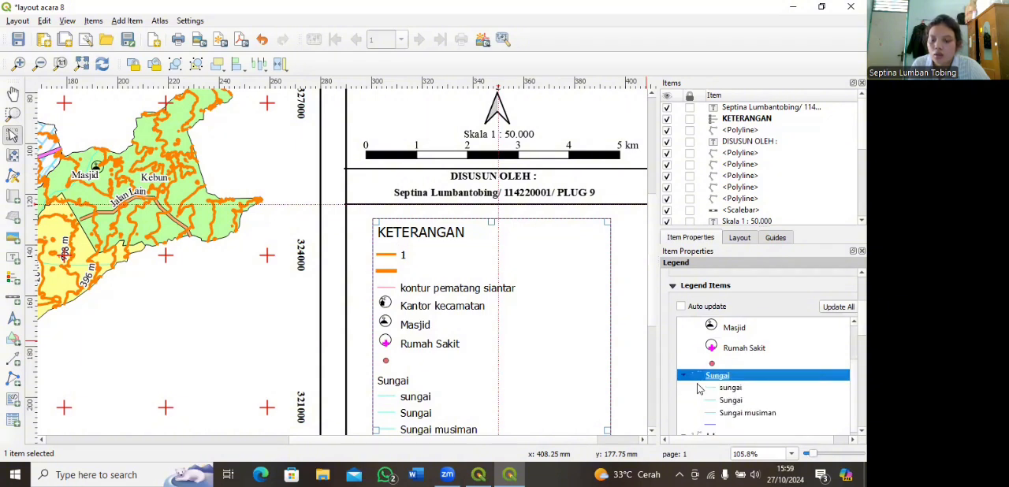
Step: Hide the "Jalan" and "Batas Administrasi" group headings in the legend
{"action": "scroll", "coordinate": [730, 394], "scroll_direction": "down", "scroll_amount": 2}
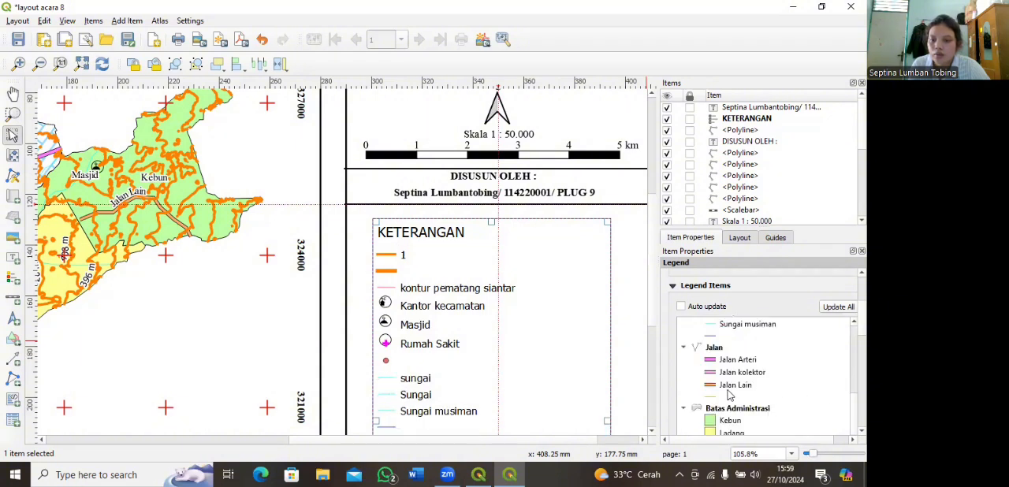
{"action": "left_click", "coordinate": [715, 347]}
{"action": "right_click", "coordinate": [714, 347]}
{"action": "key", "text": "Escape"}
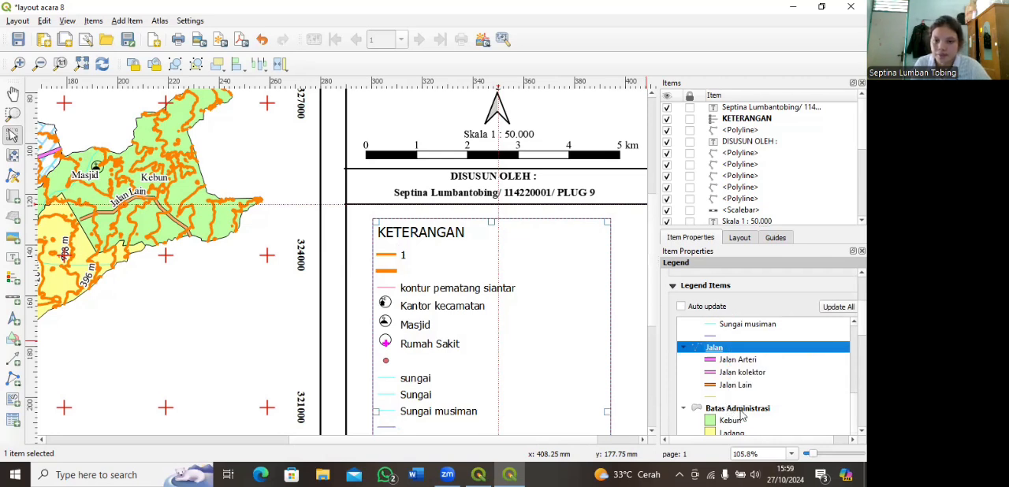
{"action": "left_click", "coordinate": [740, 411]}
{"action": "right_click", "coordinate": [740, 416]}
{"action": "key", "text": "Escape"}
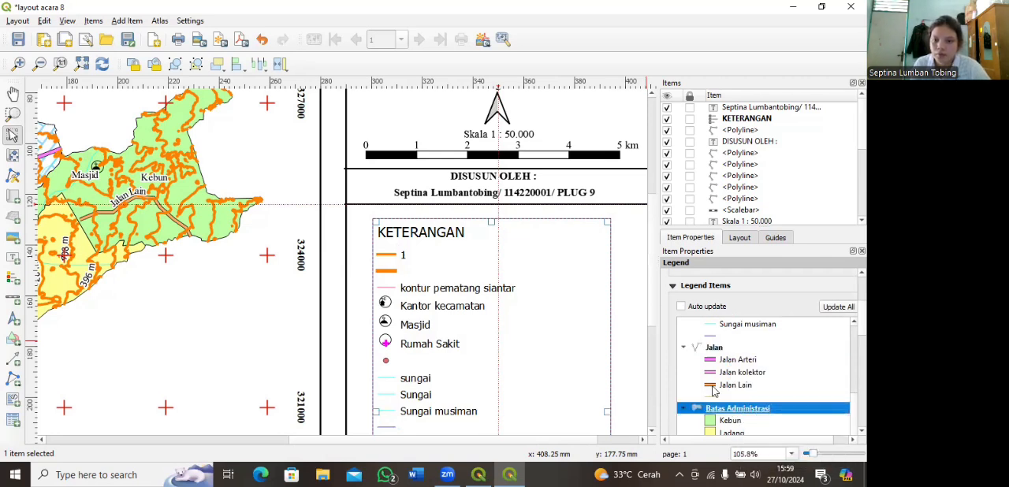
Step: Remove the unlabelled entry under "Batas Administrasi" and the "administrasi-kota-pematang-siantar" raster entry from the legend
{"action": "scroll", "coordinate": [713, 391], "scroll_direction": "down", "scroll_amount": 2}
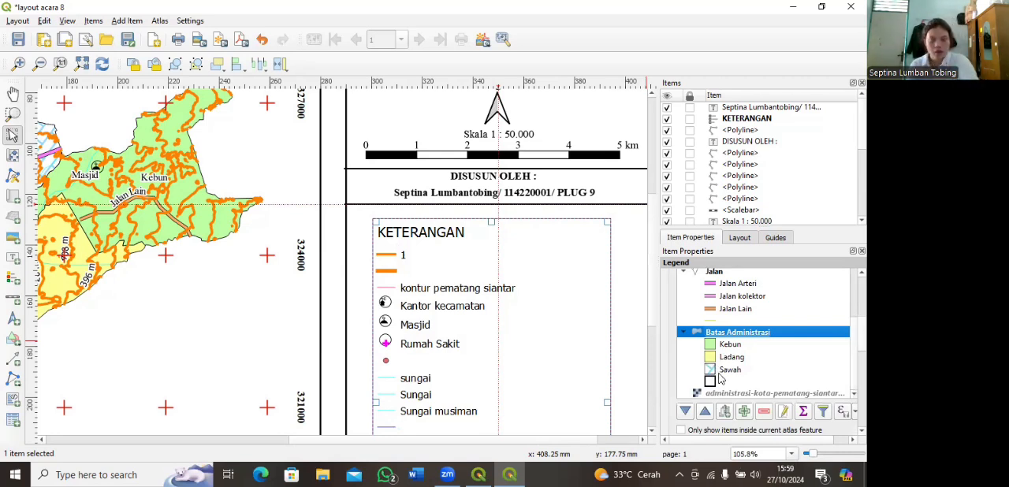
{"action": "left_click", "coordinate": [715, 383]}
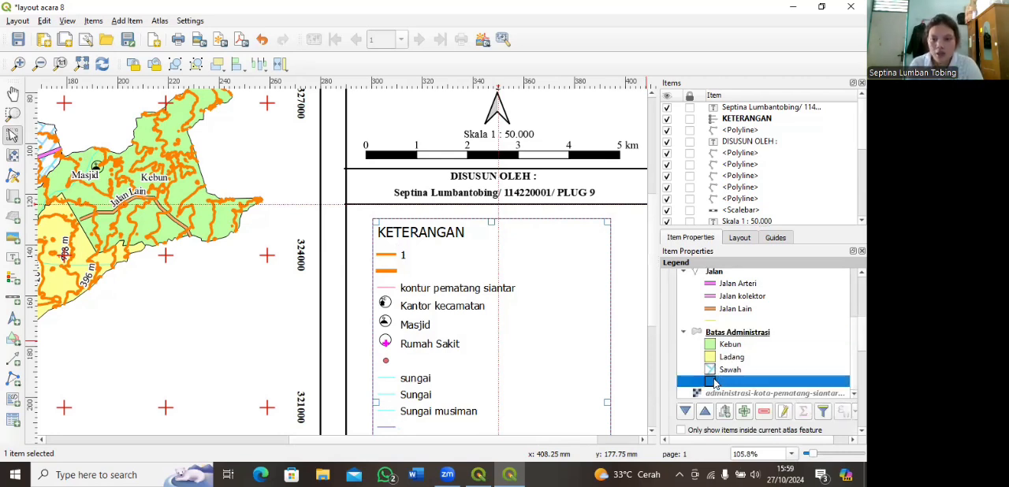
{"action": "left_click", "coordinate": [765, 413]}
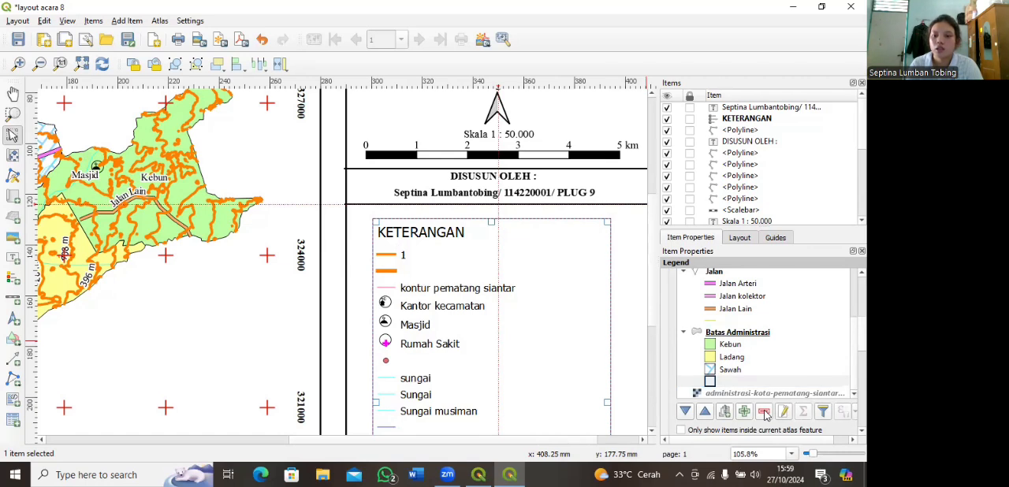
{"action": "left_click", "coordinate": [764, 413]}
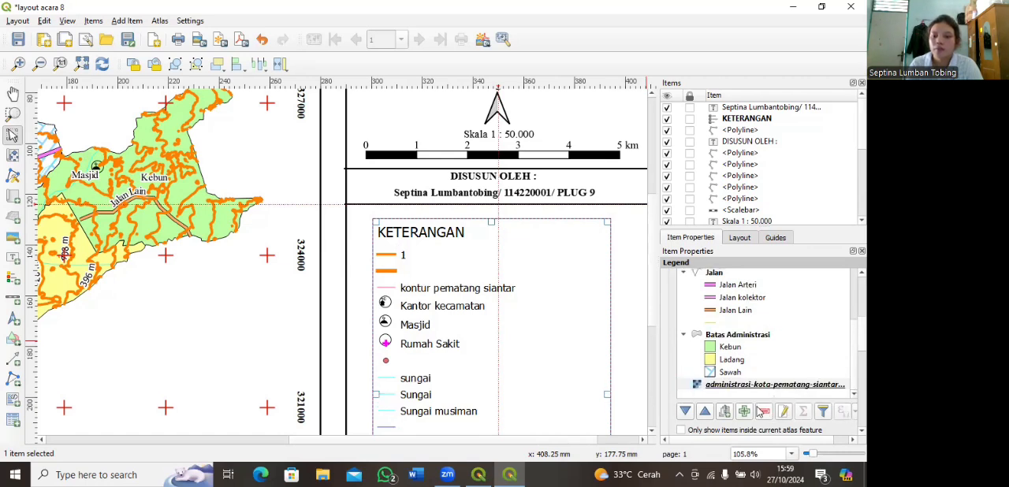
{"action": "key", "text": "Delete"}
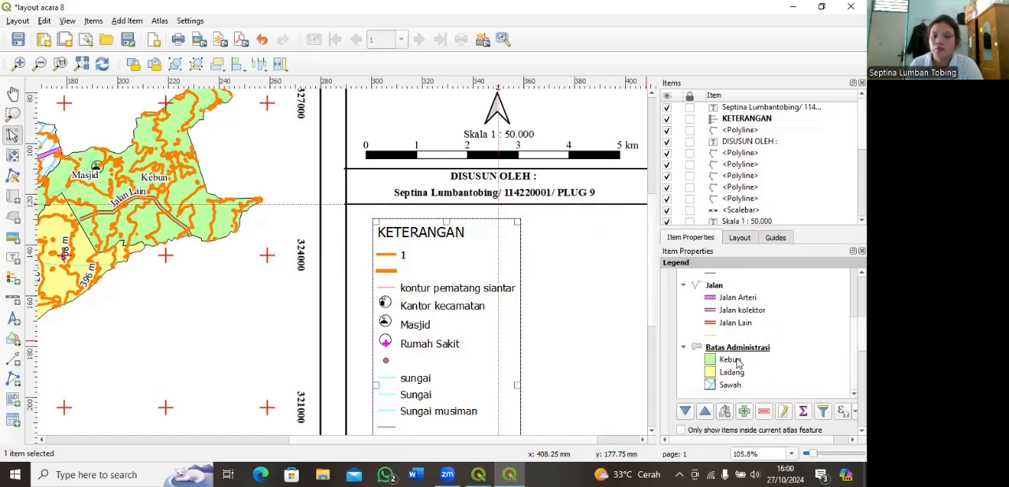
{"action": "left_click", "coordinate": [750, 352]}
{"action": "left_click", "coordinate": [767, 413]}
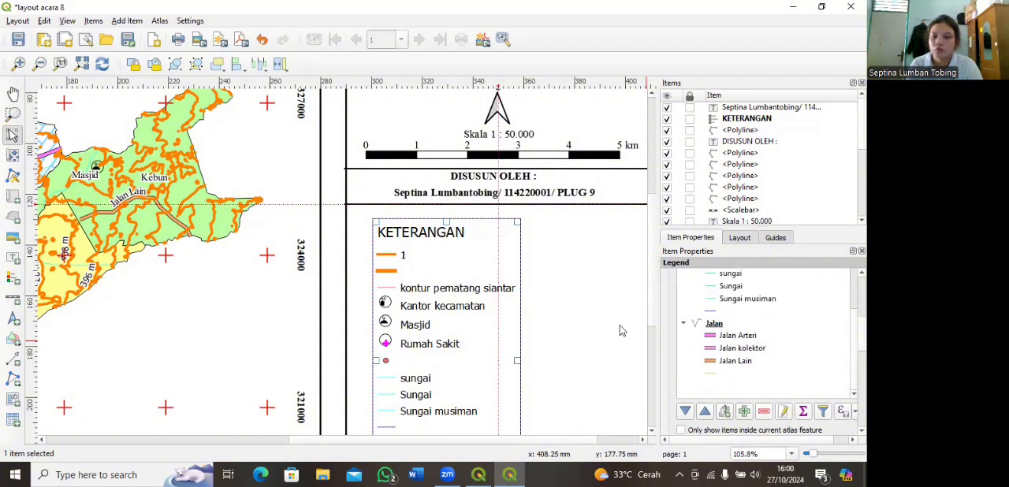
{"action": "key", "text": "ctrl+z"}
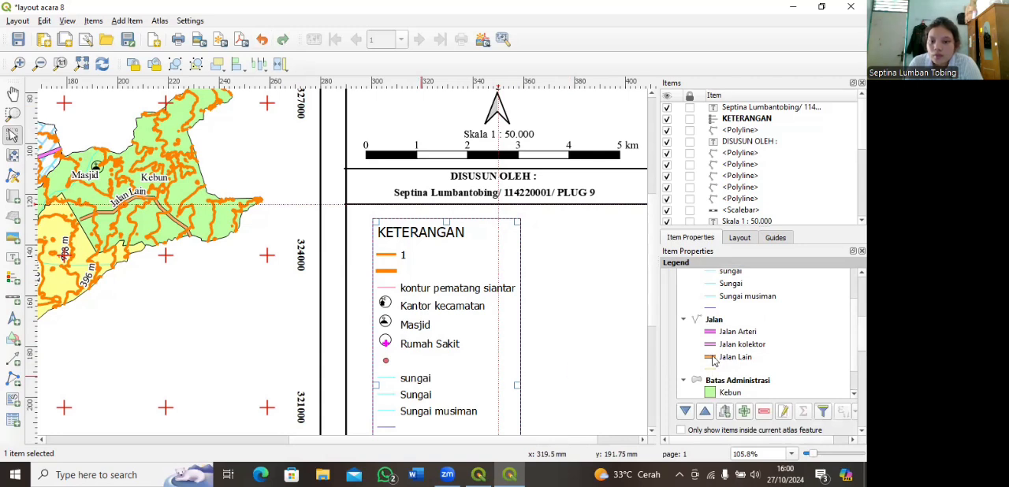
Step: Remove the unlabelled Jalan, Sungai and Titik entries plus "Sungai musiman" and the capitalised "Sungai" from the legend, keeping "sungai"
{"action": "key", "text": "ctrl+minus"}
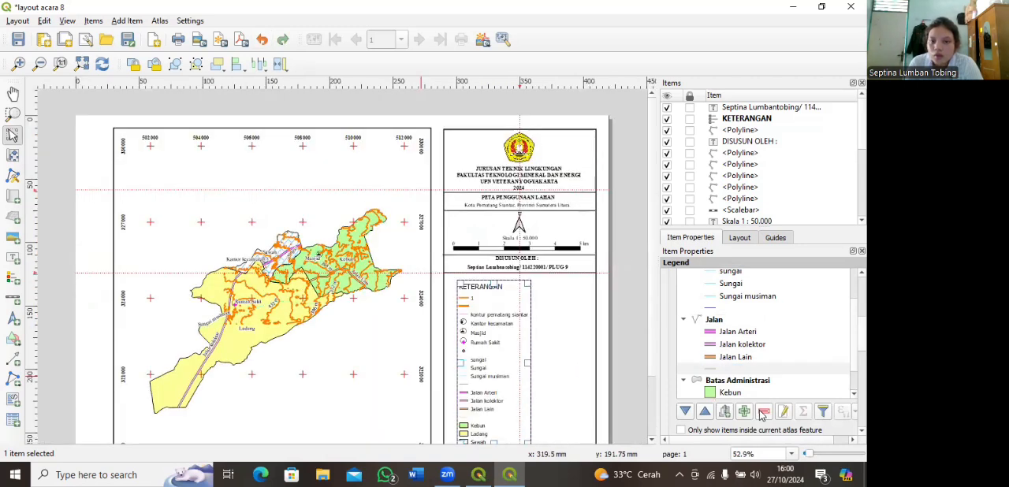
{"action": "left_click", "coordinate": [763, 409]}
{"action": "left_click", "coordinate": [711, 310]}
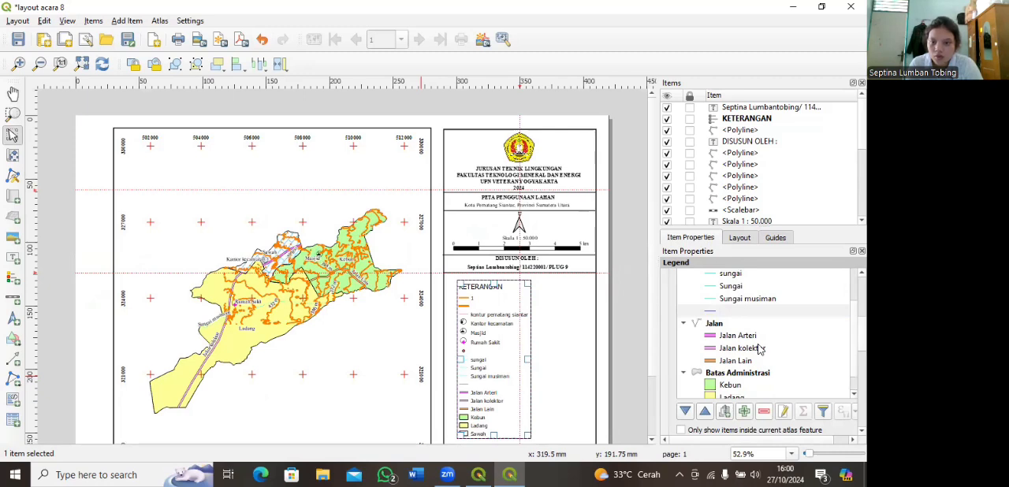
{"action": "left_click", "coordinate": [745, 300]}
{"action": "left_click", "coordinate": [767, 413]}
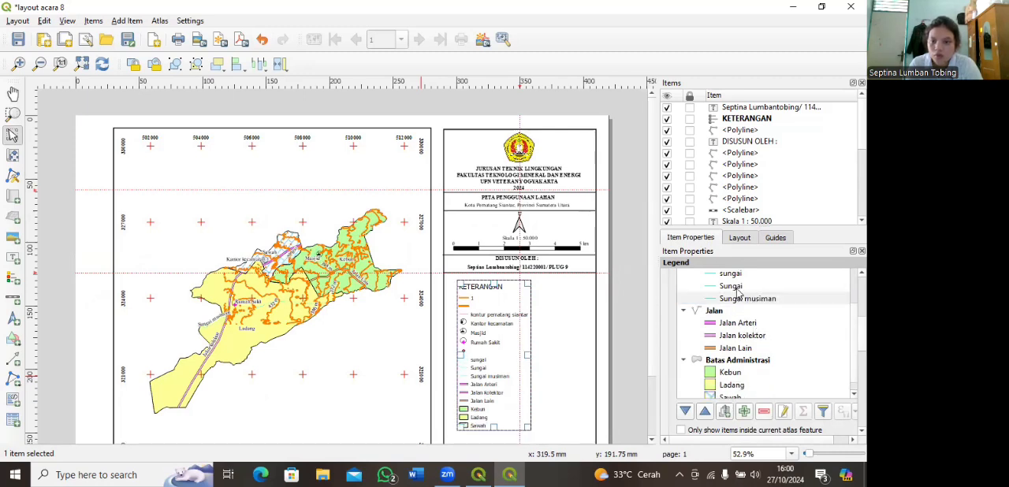
{"action": "left_click", "coordinate": [765, 413]}
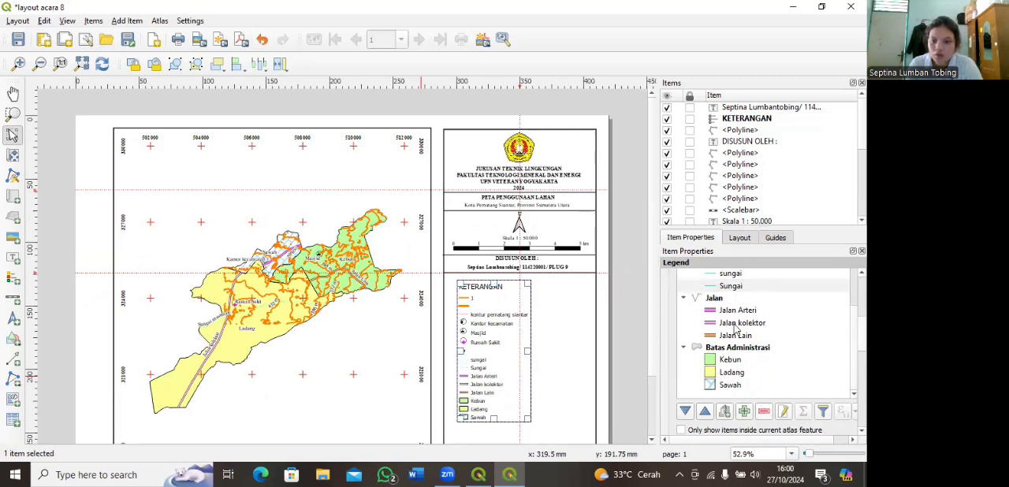
{"action": "left_click", "coordinate": [712, 322]}
{"action": "left_click", "coordinate": [764, 413]}
{"action": "scroll", "coordinate": [748, 333], "scroll_direction": "up", "scroll_amount": 2}
{"action": "scroll", "coordinate": [756, 346], "scroll_direction": "up", "scroll_amount": 1}
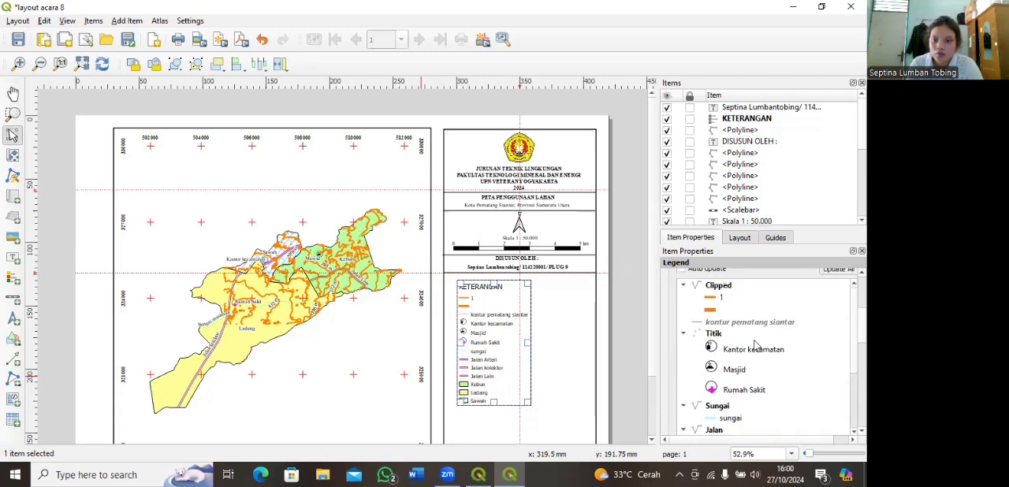
Step: Remove the "kontur pematang siantar" layer and the whole "Clipped" group from the legend
{"action": "left_click", "coordinate": [716, 320]}
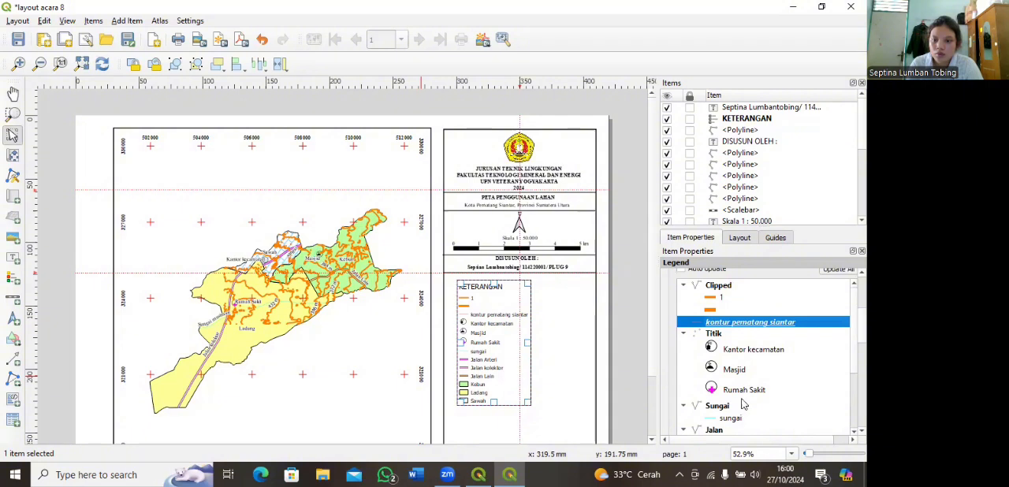
{"action": "scroll", "coordinate": [745, 394], "scroll_direction": "down", "scroll_amount": 5}
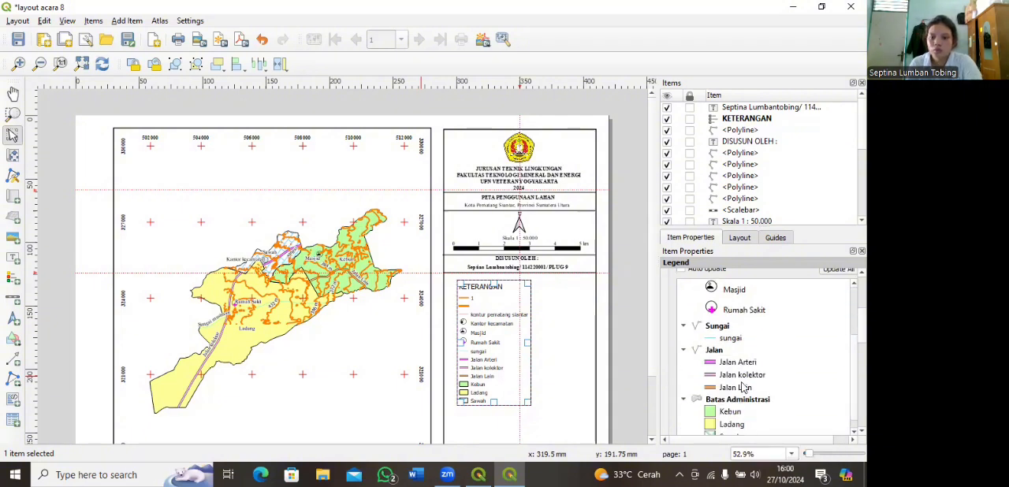
{"action": "left_click", "coordinate": [763, 373]}
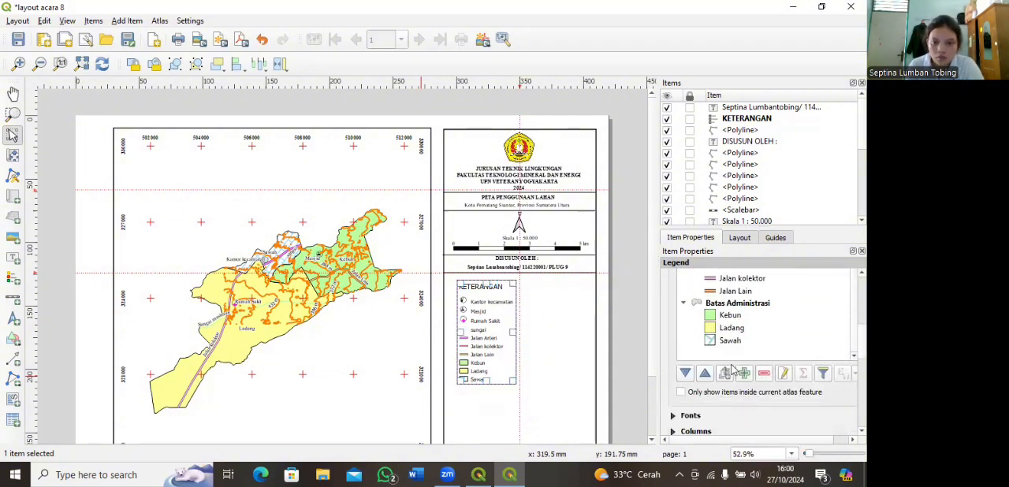
Step: Set the legend's title font to Times New Roman Bold
{"action": "scroll", "coordinate": [676, 390], "scroll_direction": "down", "scroll_amount": 1}
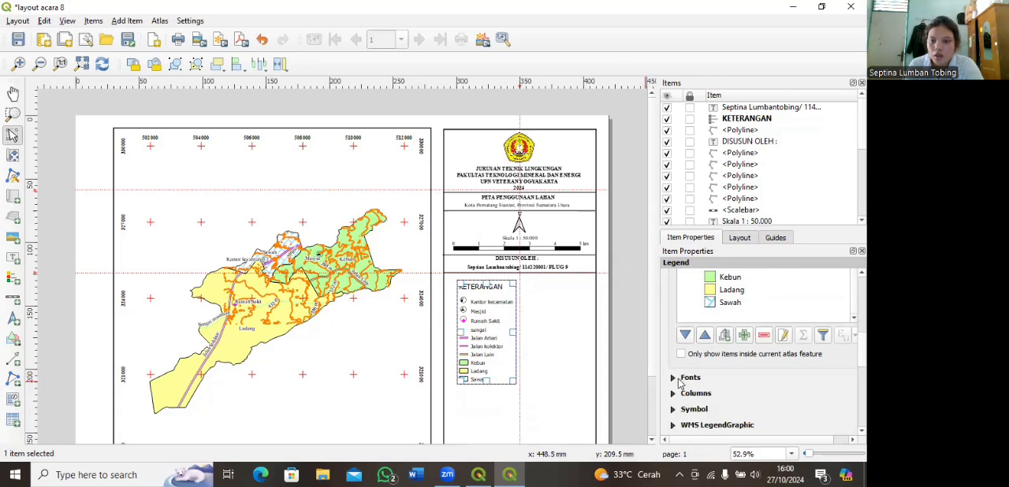
{"action": "left_click", "coordinate": [673, 379]}
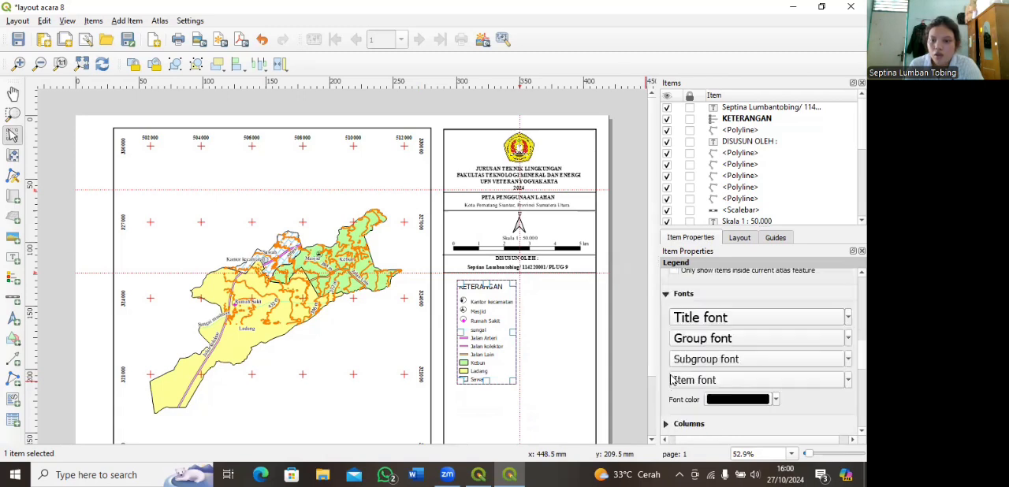
{"action": "left_click", "coordinate": [748, 318]}
{"action": "scroll", "coordinate": [337, 183], "scroll_direction": "down", "scroll_amount": 10}
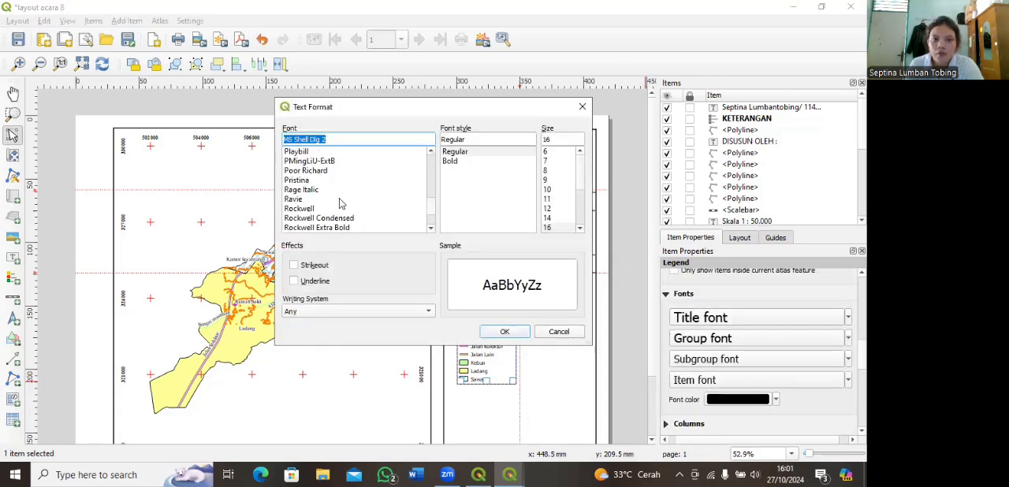
{"action": "scroll", "coordinate": [334, 183], "scroll_direction": "down", "scroll_amount": 7}
{"action": "left_click", "coordinate": [334, 181]}
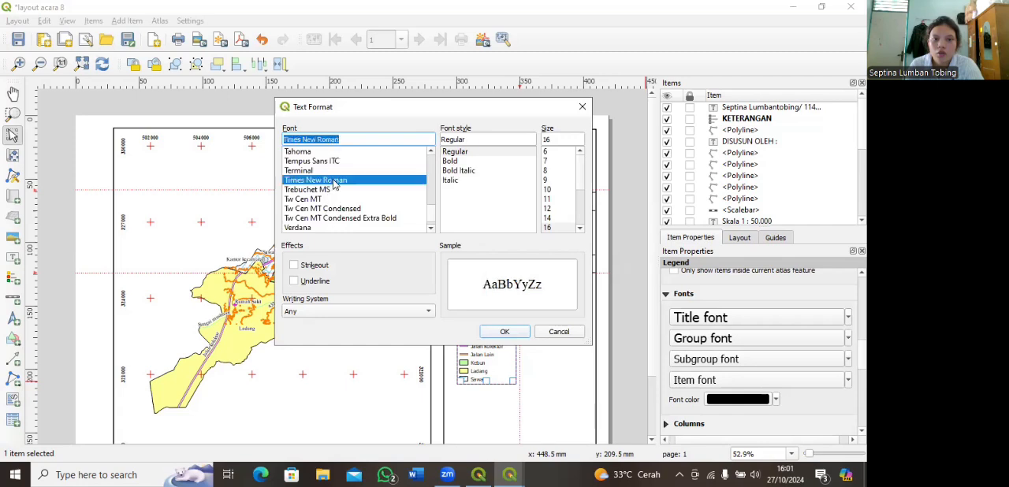
{"action": "left_click", "coordinate": [460, 161]}
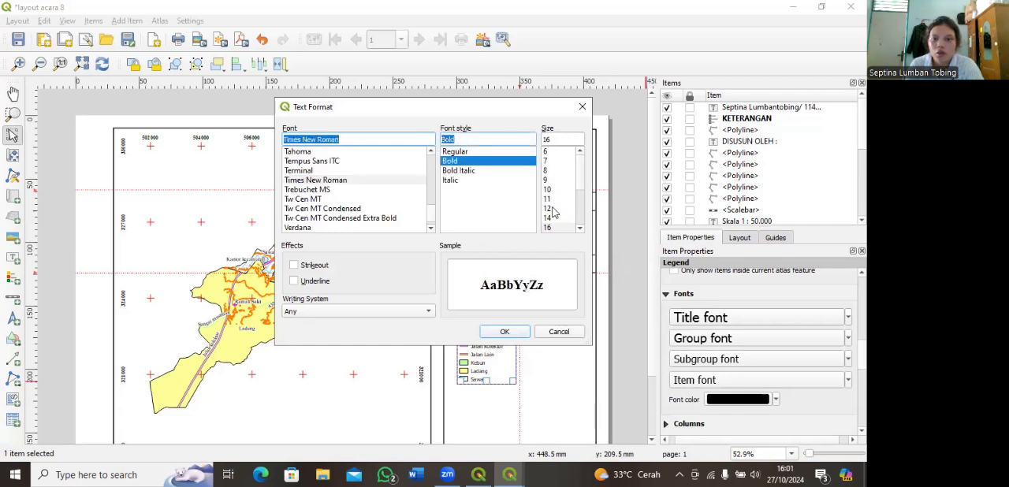
{"action": "left_click", "coordinate": [507, 331]}
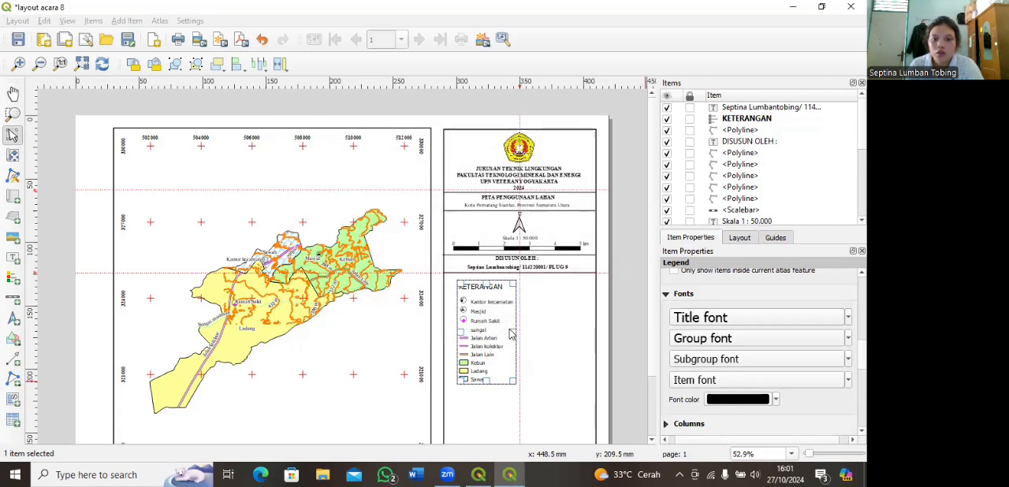
Step: Set the legend's item font to Times New Roman Regular, size 12
{"action": "left_click", "coordinate": [737, 381]}
{"action": "scroll", "coordinate": [315, 193], "scroll_direction": "down", "scroll_amount": 15}
{"action": "left_click", "coordinate": [339, 181]}
{"action": "left_click", "coordinate": [479, 152]}
{"action": "left_click", "coordinate": [550, 208]}
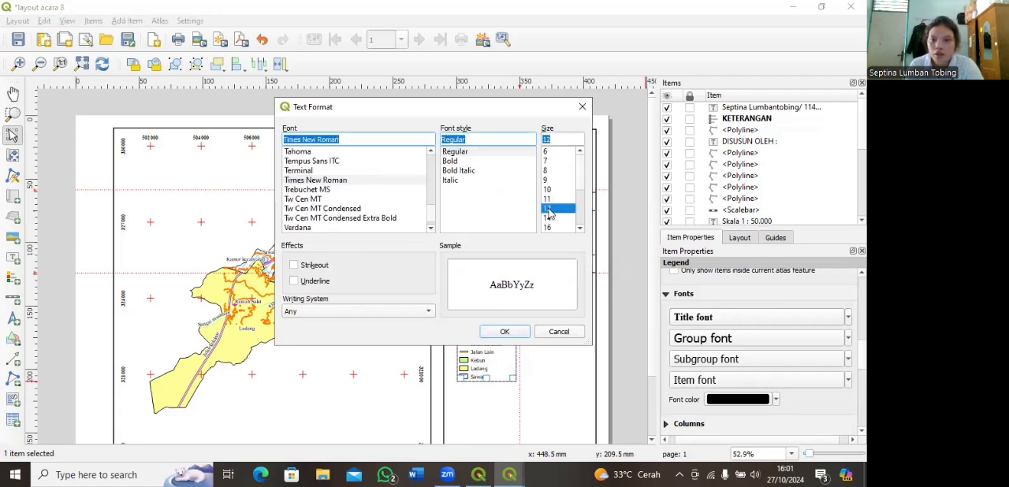
{"action": "left_click", "coordinate": [505, 332]}
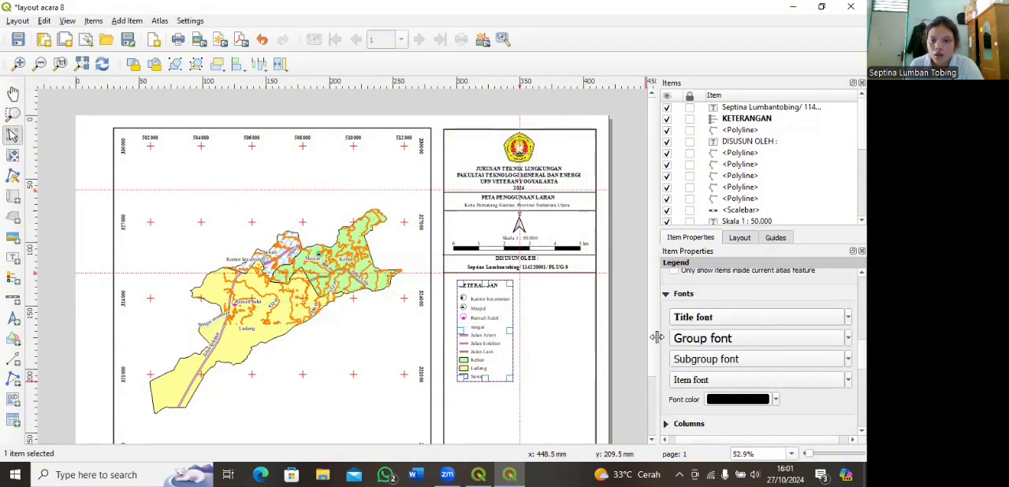
Step: Arrange the legend entries in 2 columns
{"action": "scroll", "coordinate": [665, 363], "scroll_direction": "down", "scroll_amount": 2}
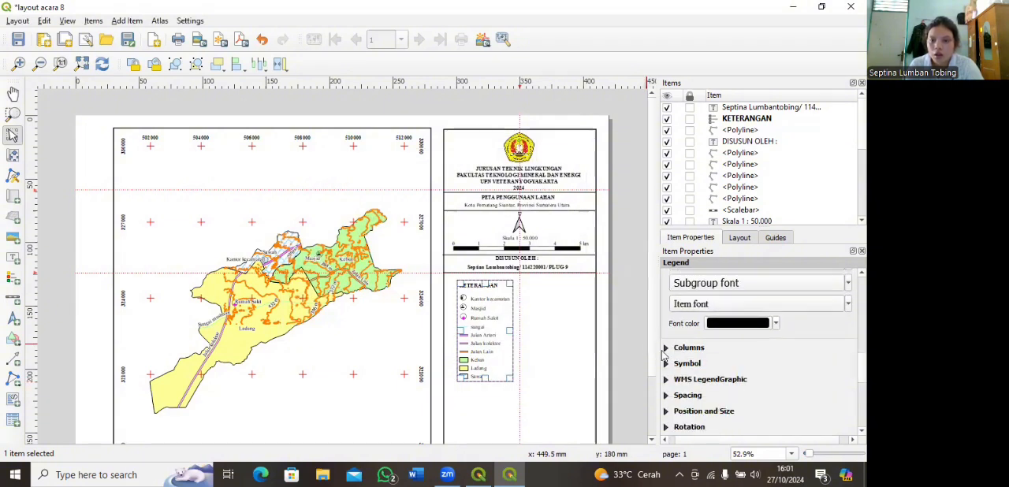
{"action": "left_click", "coordinate": [665, 349]}
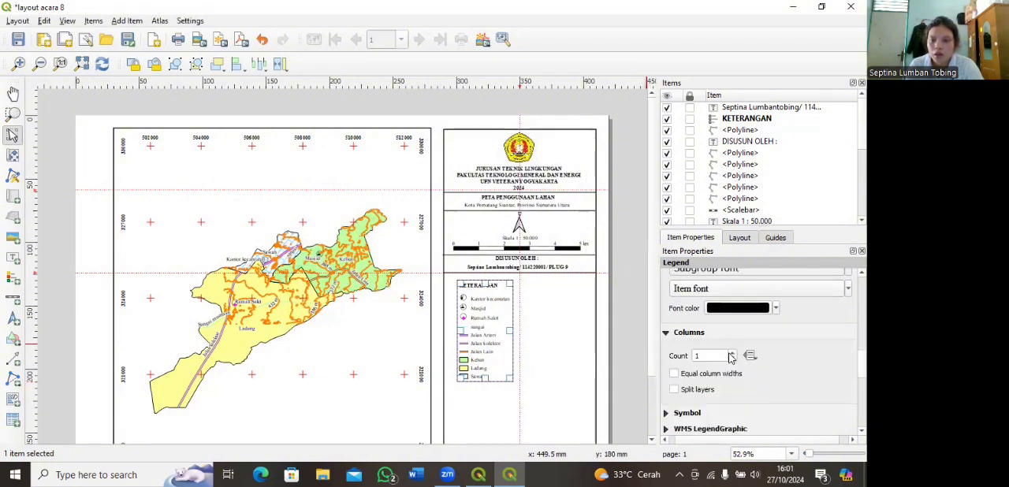
{"action": "double_click", "coordinate": [732, 353]}
{"action": "left_click", "coordinate": [716, 356]}
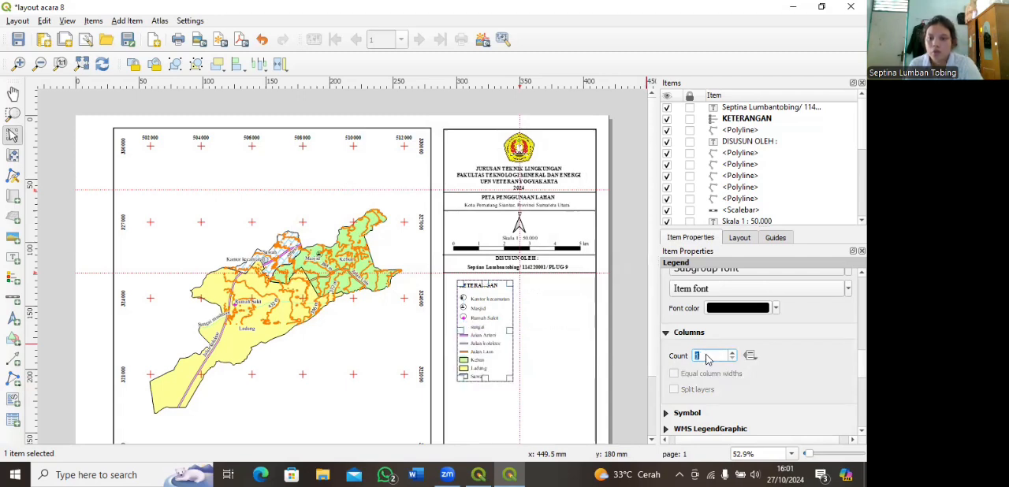
{"action": "type", "text": "2"}
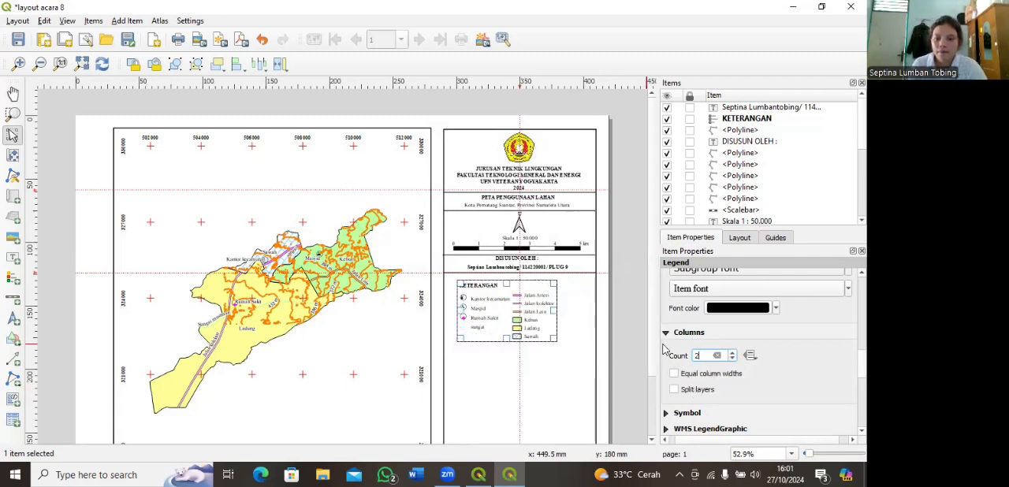
{"action": "scroll", "coordinate": [666, 353], "scroll_direction": "down", "scroll_amount": 3}
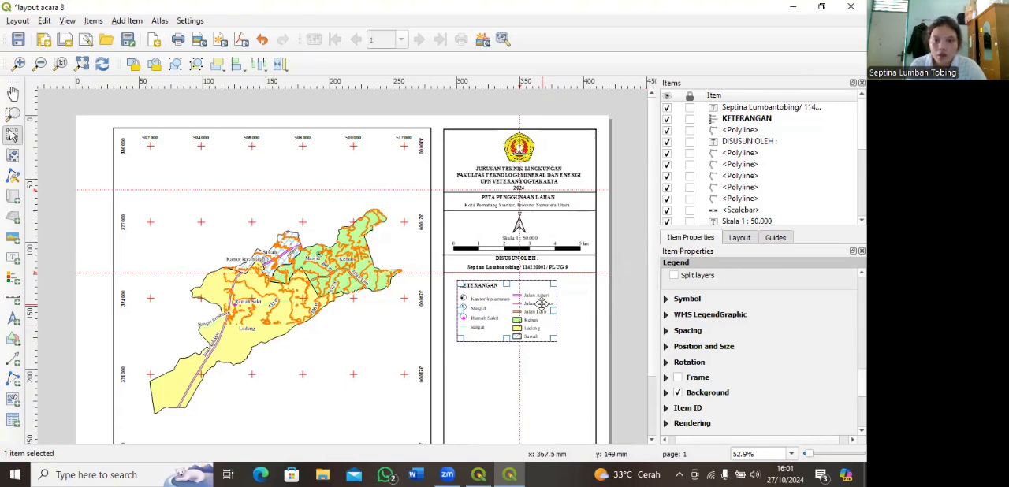
{"action": "scroll", "coordinate": [545, 304], "scroll_direction": "up", "scroll_amount": 1}
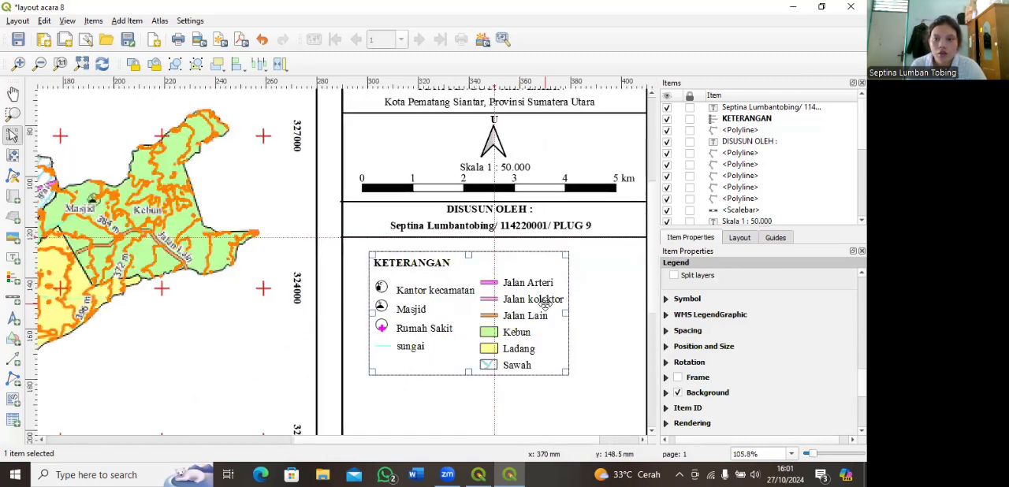
{"action": "scroll", "coordinate": [544, 304], "scroll_direction": "up", "scroll_amount": 1}
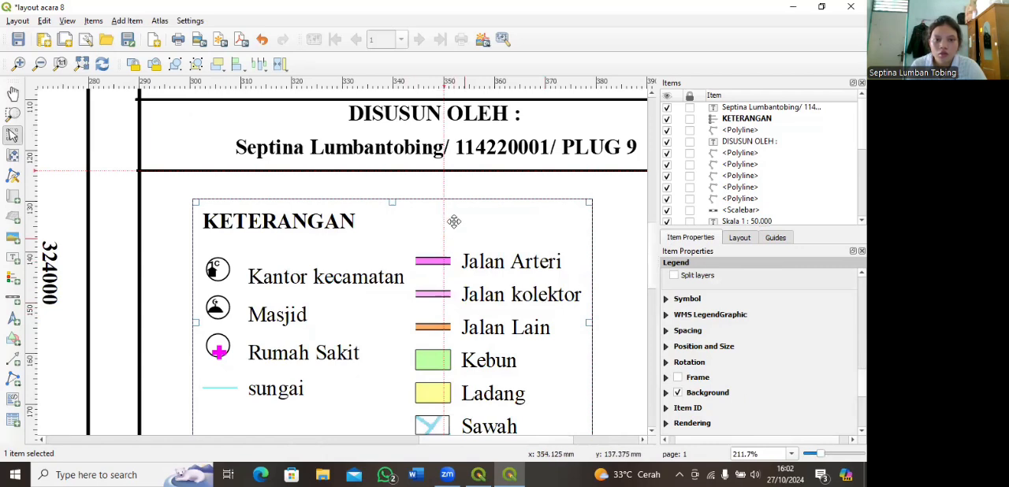
{"action": "left_click_drag", "start_coordinate": [460, 282], "coordinate": [474, 214]}
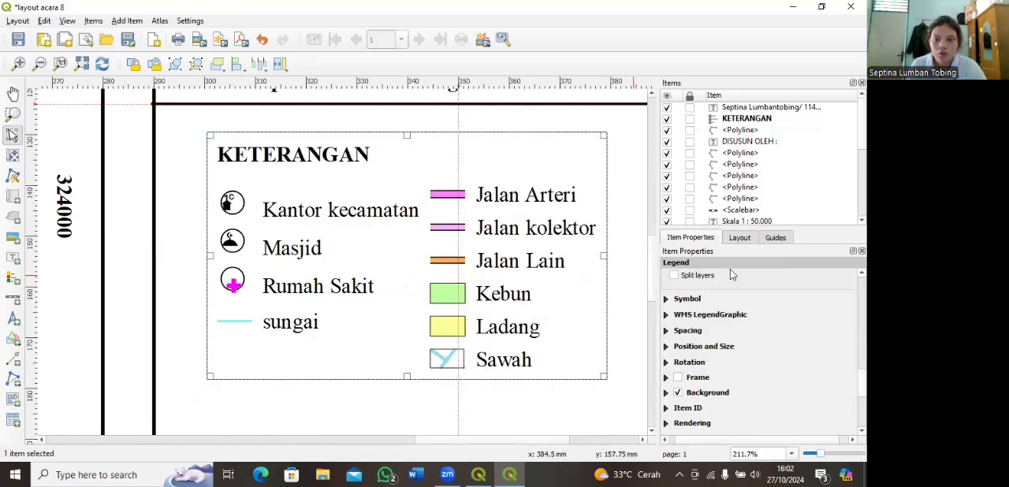
{"action": "scroll", "coordinate": [679, 295], "scroll_direction": "up", "scroll_amount": 5}
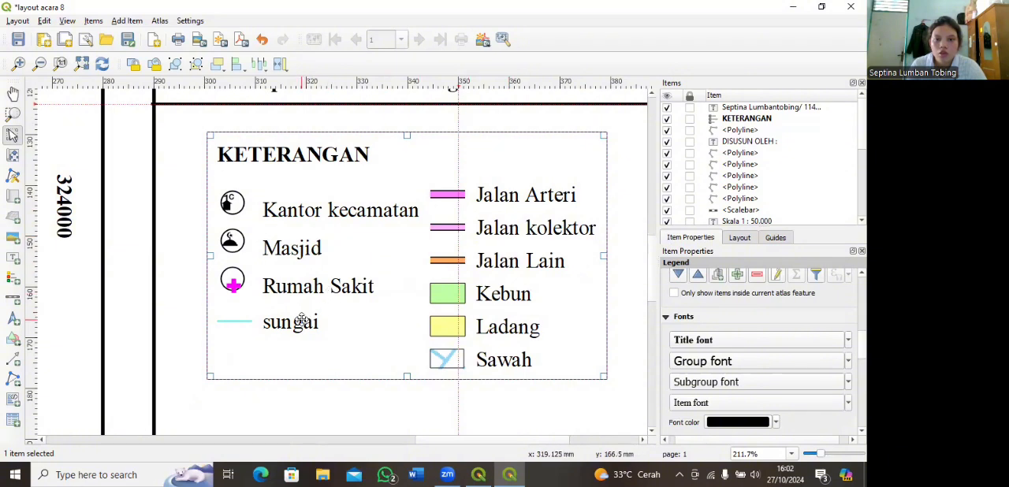
Step: Move the Jalan group above Sungai in the legend items and extend the legend box downward by about 14 mm
{"action": "scroll", "coordinate": [688, 333], "scroll_direction": "up", "scroll_amount": 5}
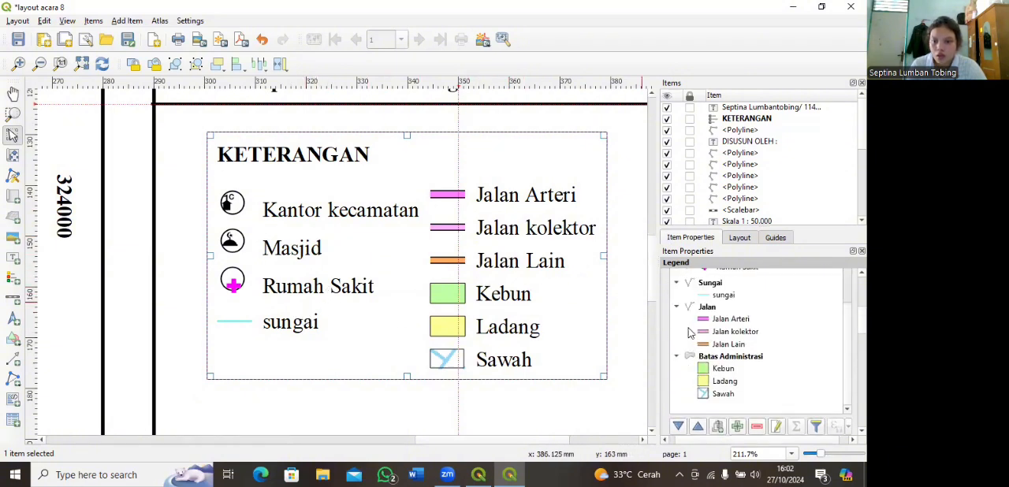
{"action": "mouse_move", "coordinate": [723, 337]}
{"action": "left_mouse_down"}
{"action": "mouse_move", "coordinate": [726, 396]}
{"action": "mouse_move", "coordinate": [726, 339]}
{"action": "left_mouse_up"}
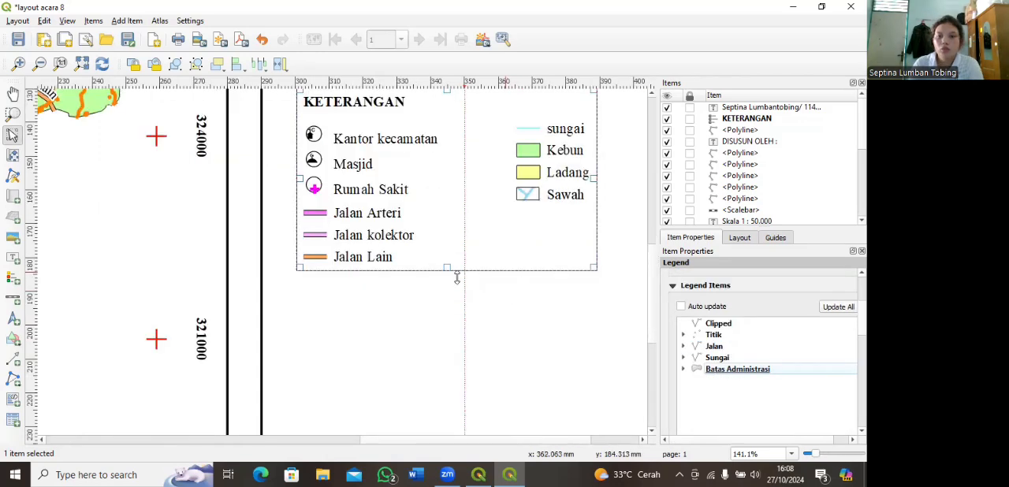
{"action": "left_click_drag", "start_coordinate": [446, 268], "coordinate": [446, 316]}
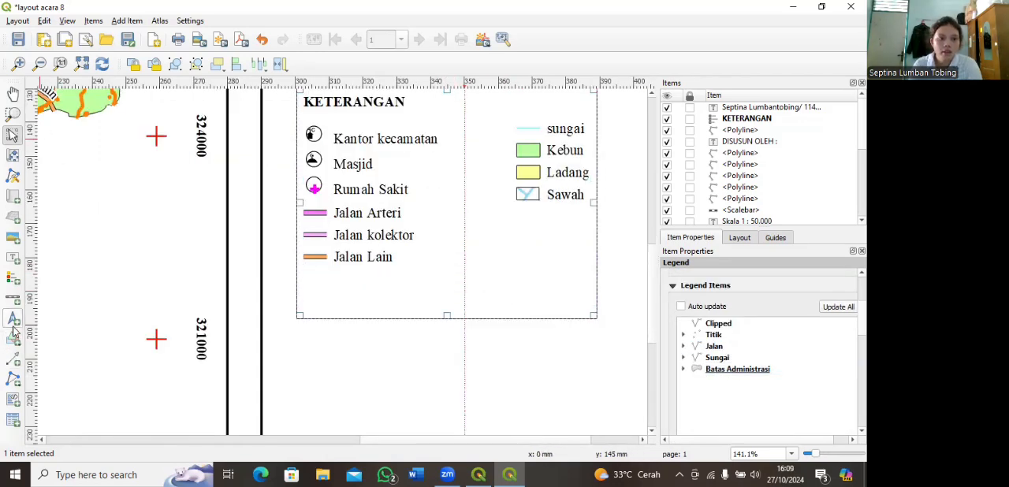
Step: Draw a small irregular polygon about 6 mm wide and 6 mm high below the Jalan Lain legend entry
{"action": "left_click", "coordinate": [13, 379]}
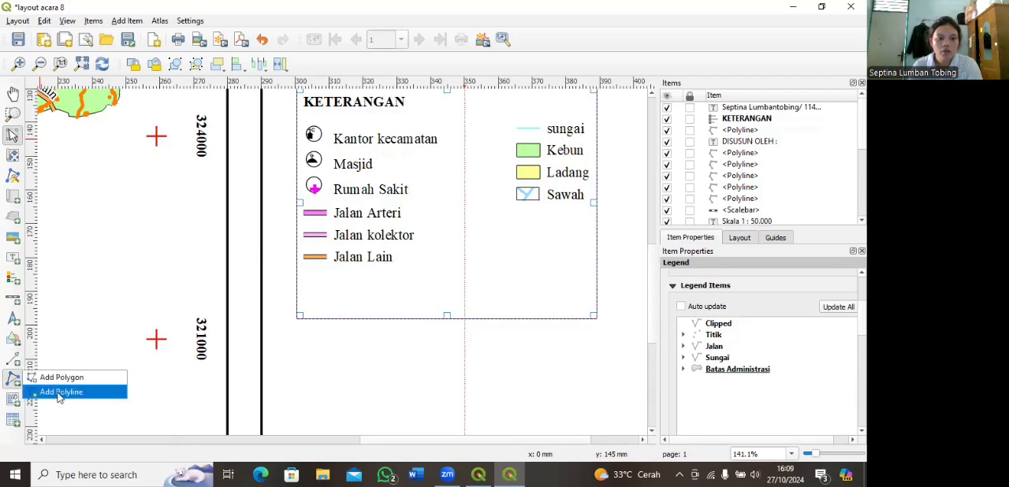
{"action": "left_click", "coordinate": [61, 377]}
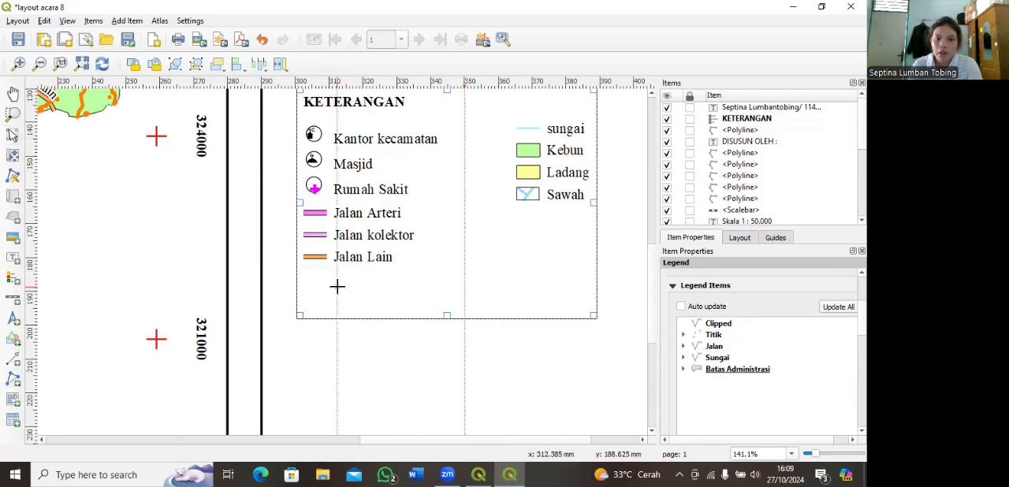
{"action": "left_click", "coordinate": [337, 286]}
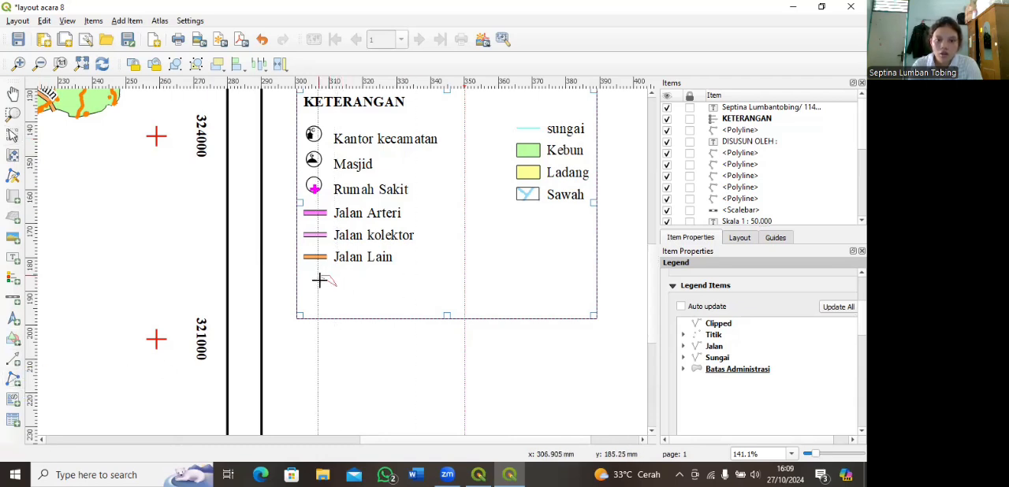
{"action": "left_click", "coordinate": [320, 288]}
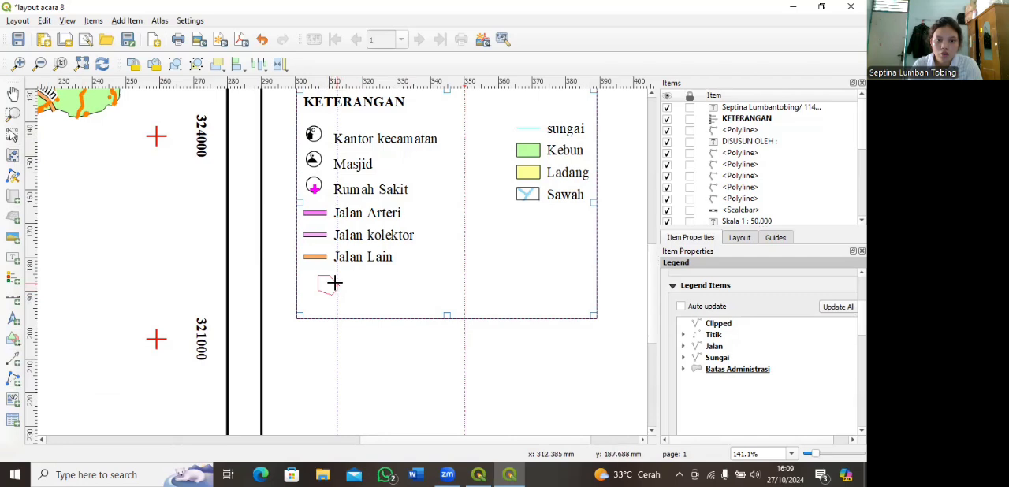
{"action": "right_click", "coordinate": [335, 289]}
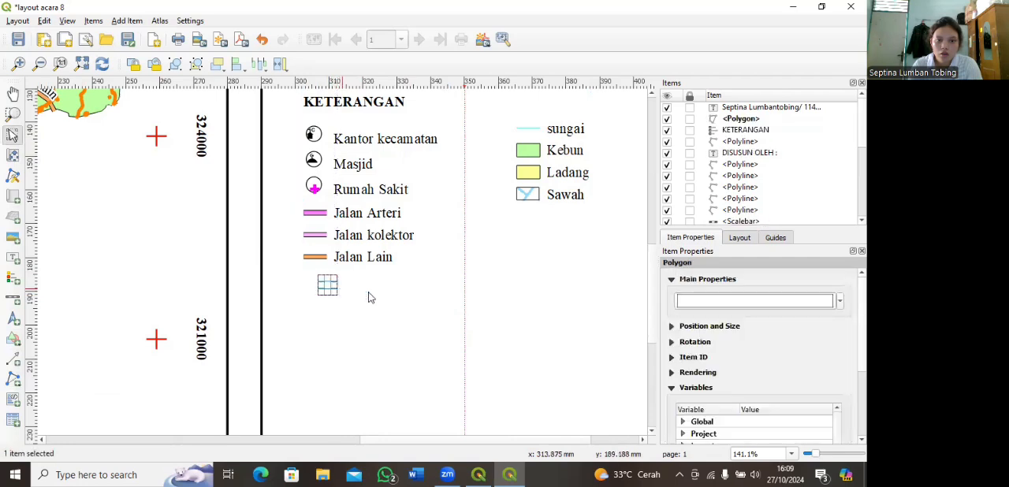
Step: Set the stroke color of the new polygon's simple fill to orange
{"action": "left_click", "coordinate": [729, 303]}
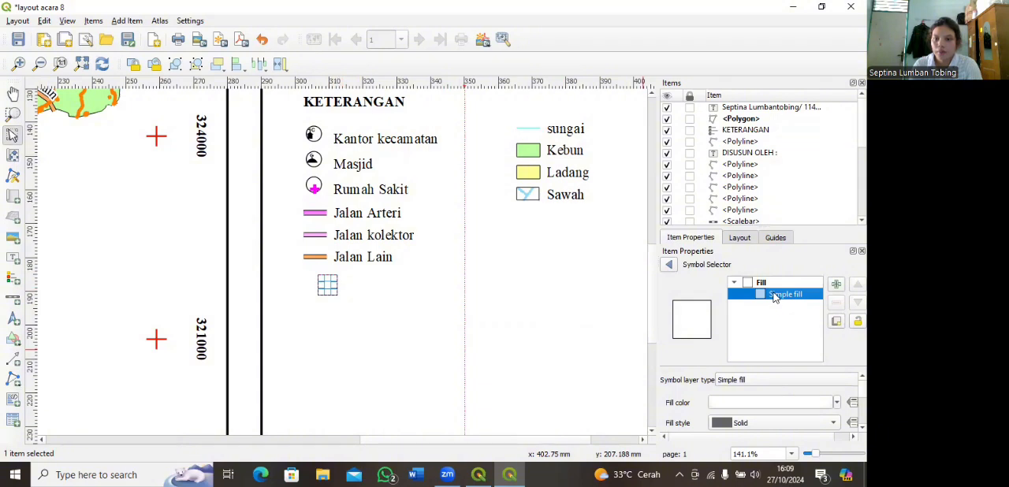
{"action": "scroll", "coordinate": [662, 398], "scroll_direction": "down", "scroll_amount": 1}
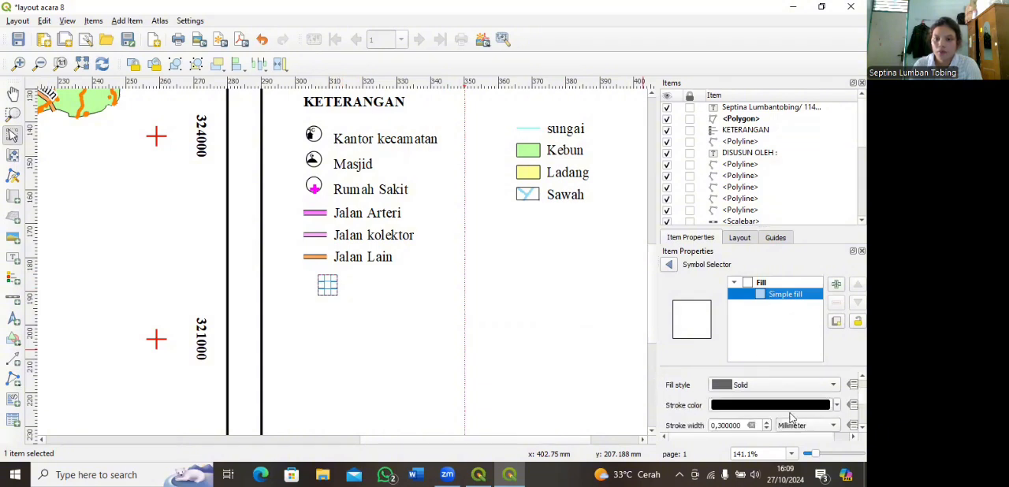
{"action": "left_click", "coordinate": [837, 406]}
{"action": "left_click", "coordinate": [730, 394]}
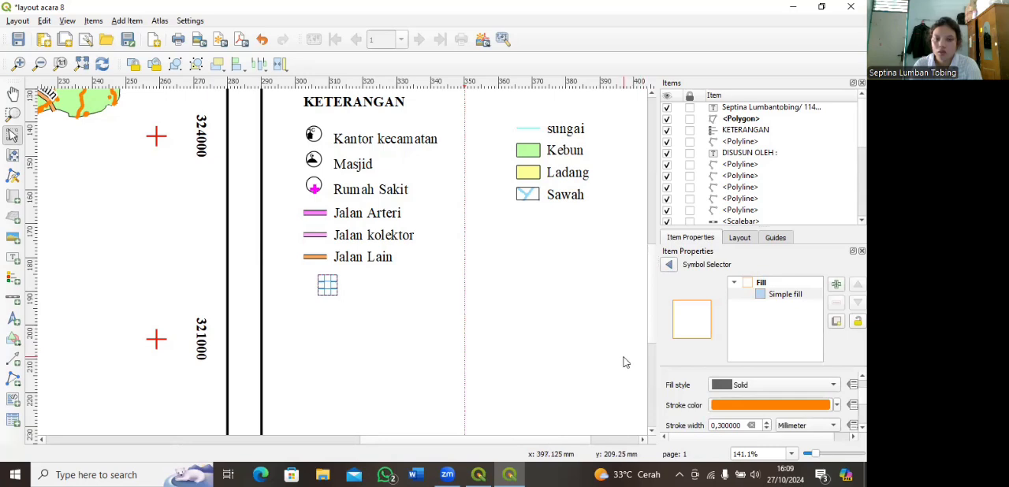
Step: Enlarge the orange polygon and arrange it with a second orange polygon as nested contour outlines below the Jalan Lain symbol
{"action": "left_click", "coordinate": [328, 286]}
{"action": "left_click", "coordinate": [335, 288]}
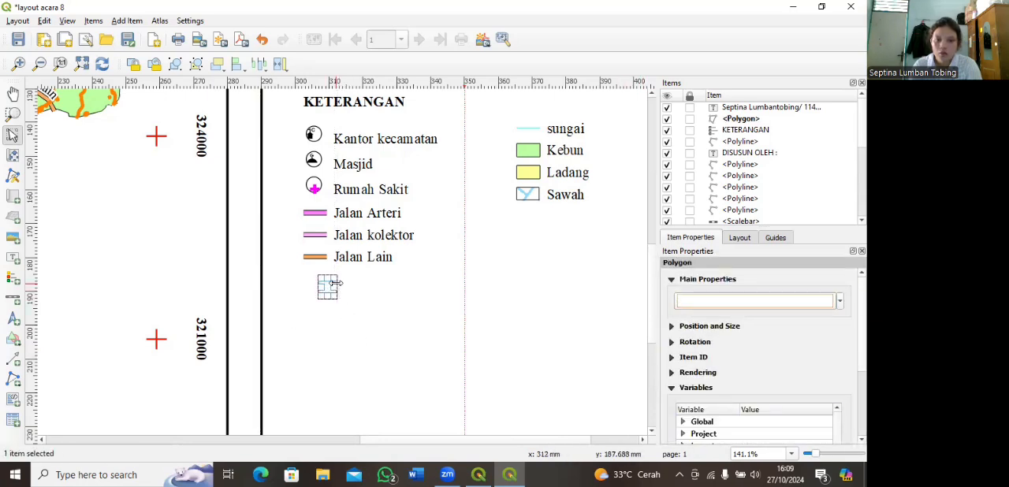
{"action": "left_click_drag", "start_coordinate": [338, 286], "coordinate": [346, 288]}
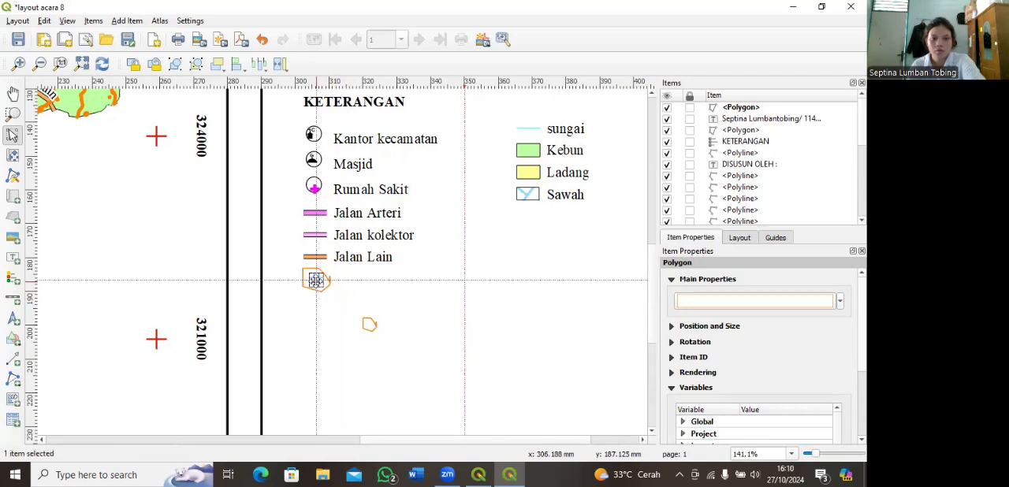
{"action": "left_click_drag", "start_coordinate": [370, 324], "coordinate": [317, 281]}
{"action": "left_click", "coordinate": [325, 321]}
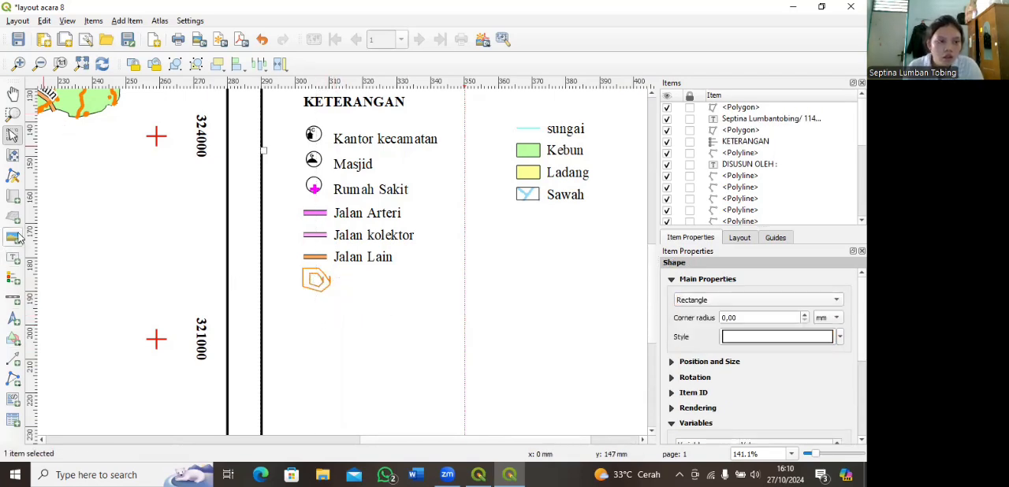
Step: Draw a small rectangle about 3 mm wide and 4 mm high over the upper part of the orange contour symbol
{"action": "left_click", "coordinate": [16, 379]}
{"action": "left_click", "coordinate": [13, 339]}
{"action": "left_click", "coordinate": [59, 334]}
{"action": "left_click_drag", "start_coordinate": [313, 269], "coordinate": [326, 282]}
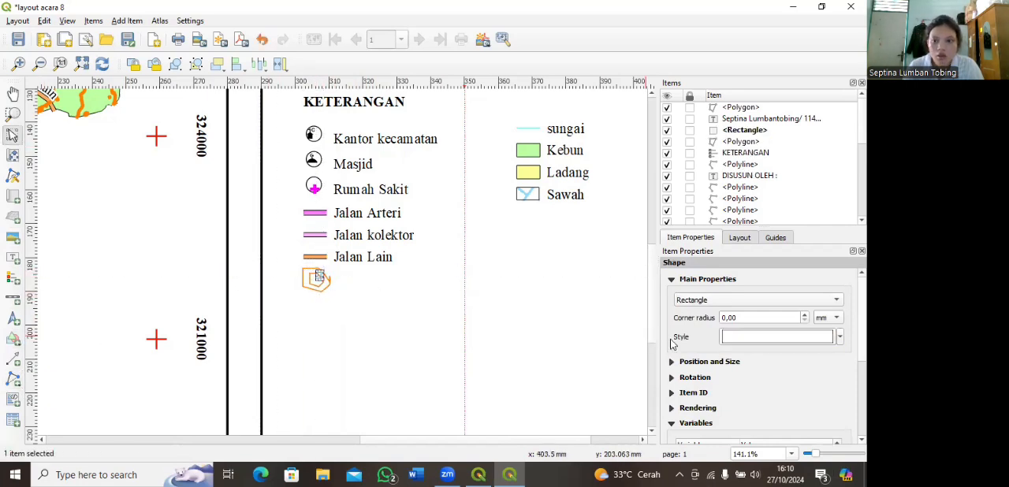
Step: Set the small rectangle's stroke color to white so that it masks part of the contour symbol
{"action": "left_click", "coordinate": [747, 339]}
{"action": "left_click", "coordinate": [785, 295]}
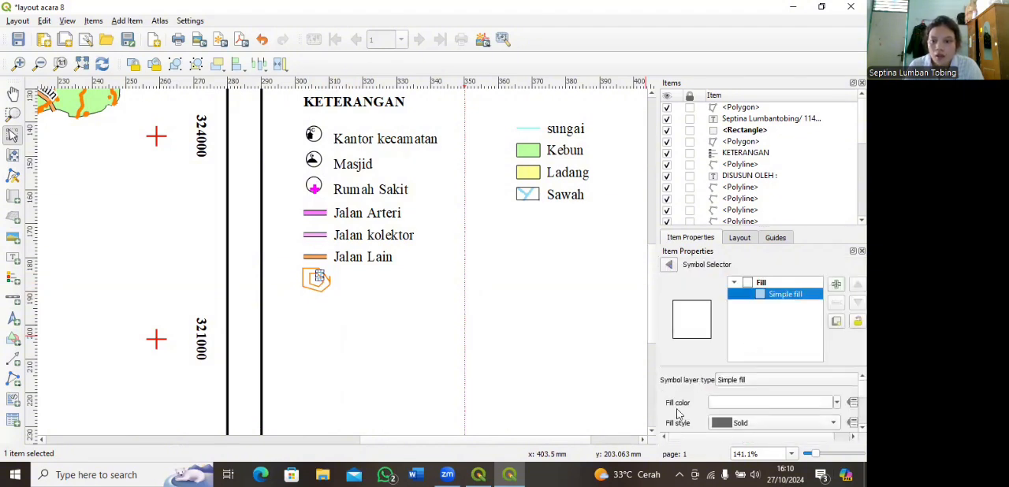
{"action": "scroll", "coordinate": [674, 412], "scroll_direction": "down", "scroll_amount": 2}
{"action": "left_click", "coordinate": [836, 406]}
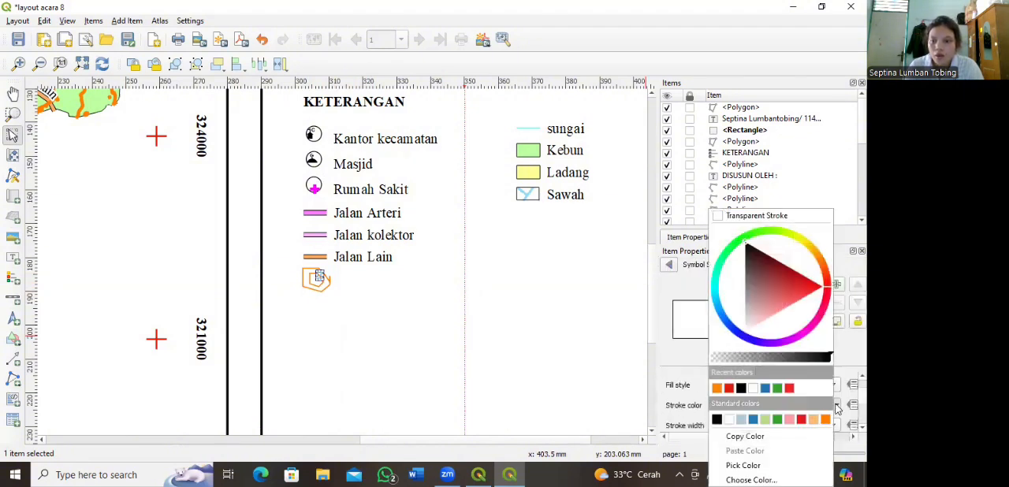
{"action": "left_click", "coordinate": [753, 387]}
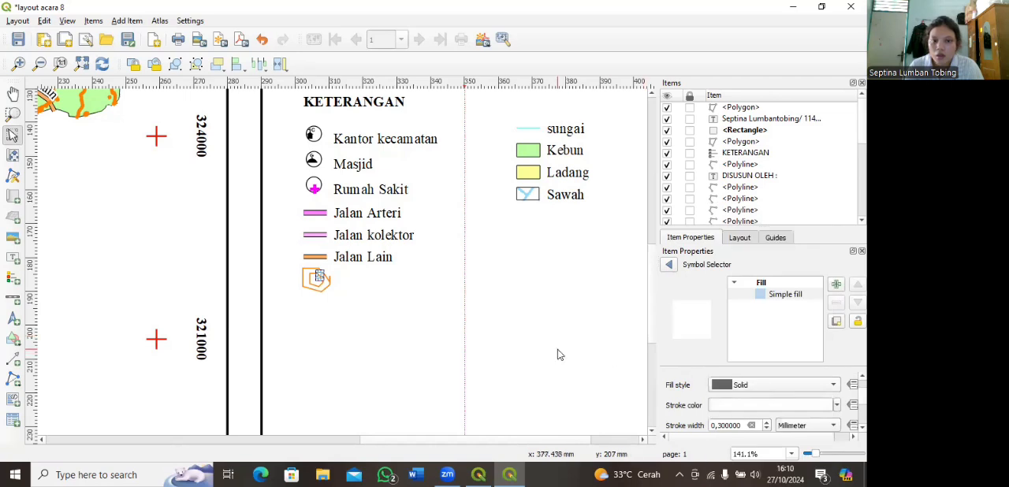
{"action": "left_click", "coordinate": [574, 336]}
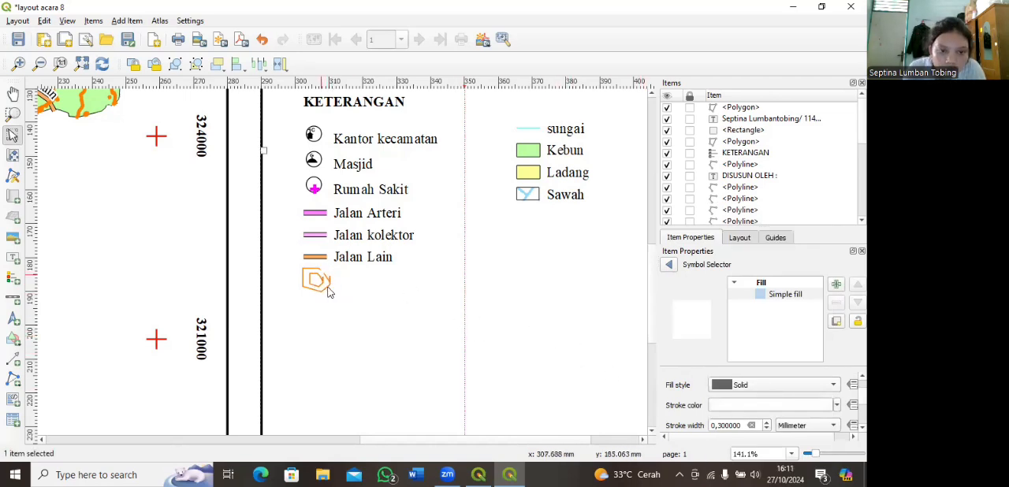
{"action": "left_click", "coordinate": [322, 273]}
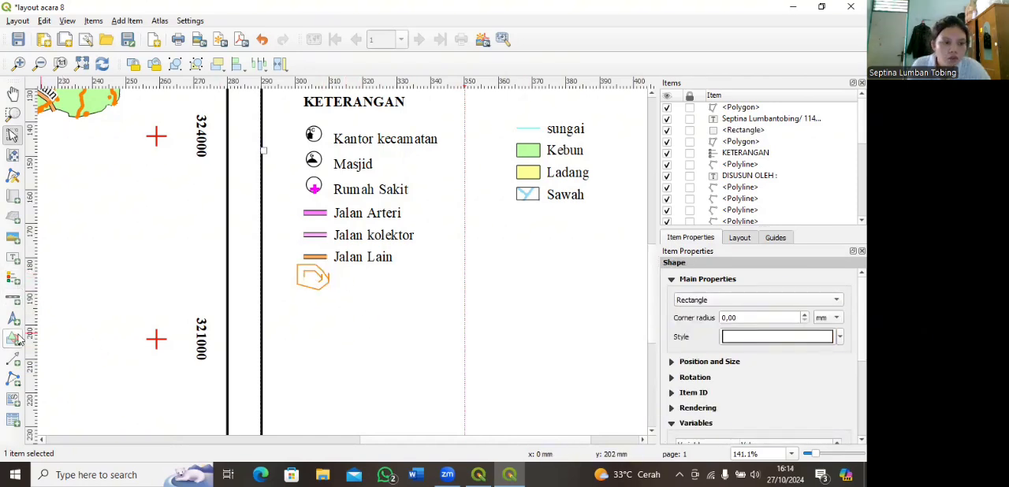
Step: Add a text label reading "12,5" on the orange contour symbol
{"action": "left_click", "coordinate": [12, 258]}
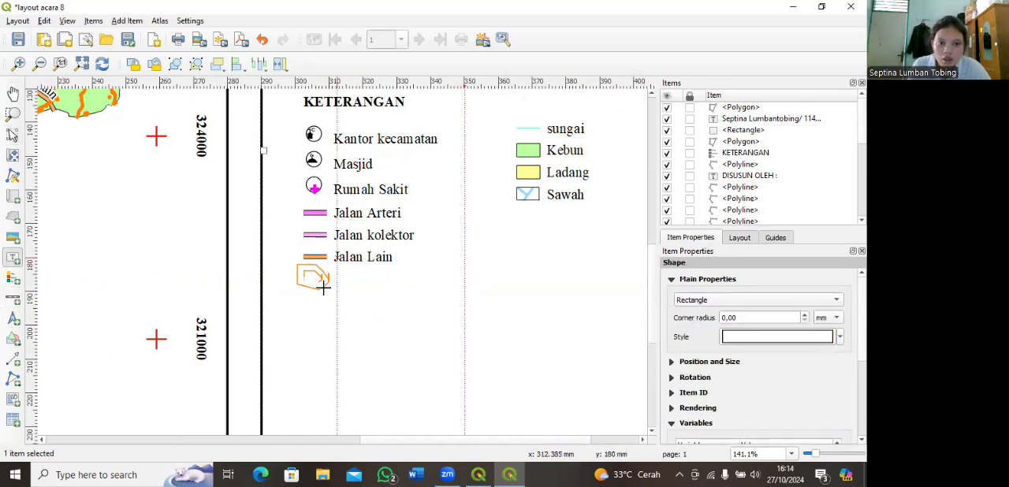
{"action": "left_click_drag", "start_coordinate": [304, 276], "coordinate": [320, 283]}
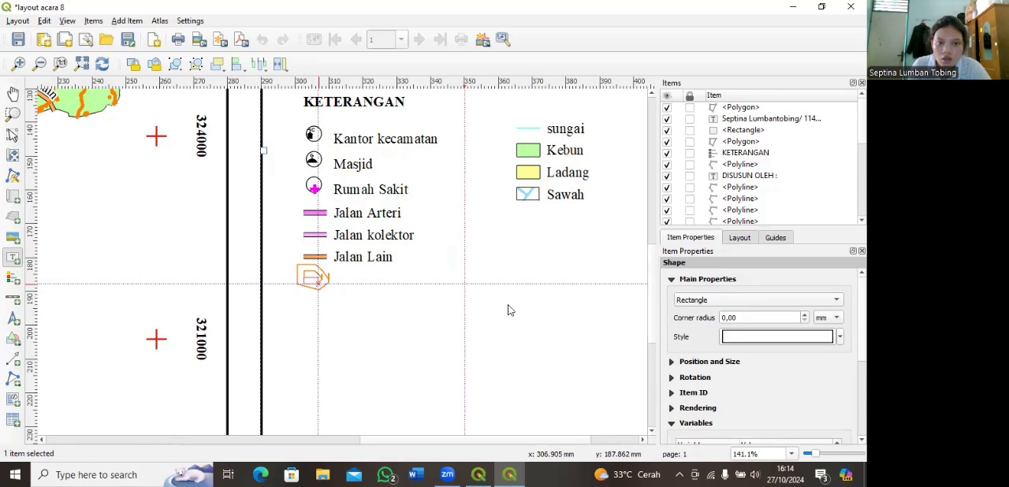
{"action": "triple_click", "coordinate": [695, 302]}
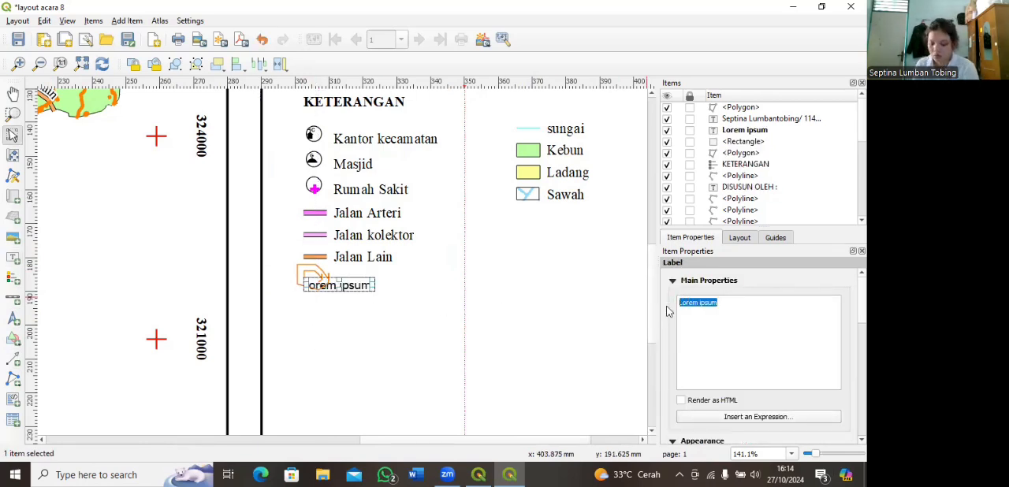
{"action": "type", "text": "12"}
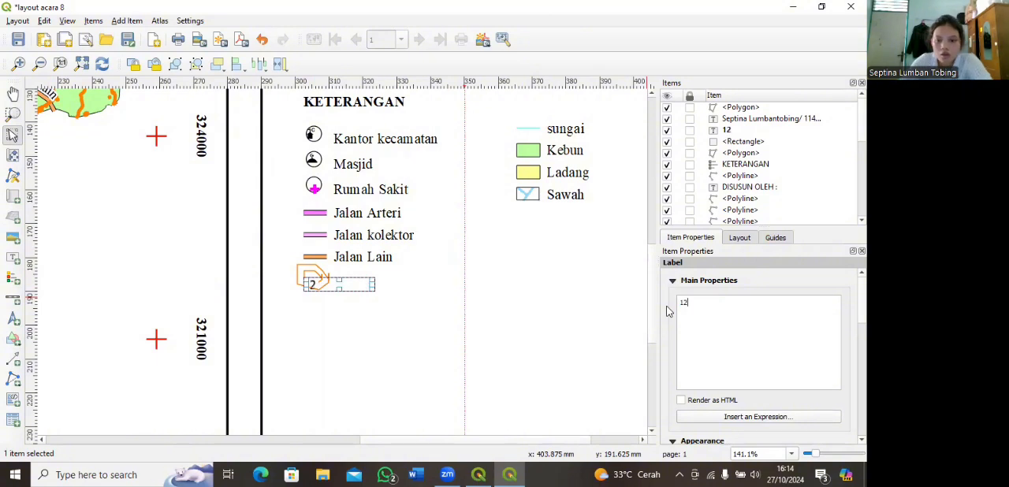
{"action": "type", "text": ",5"}
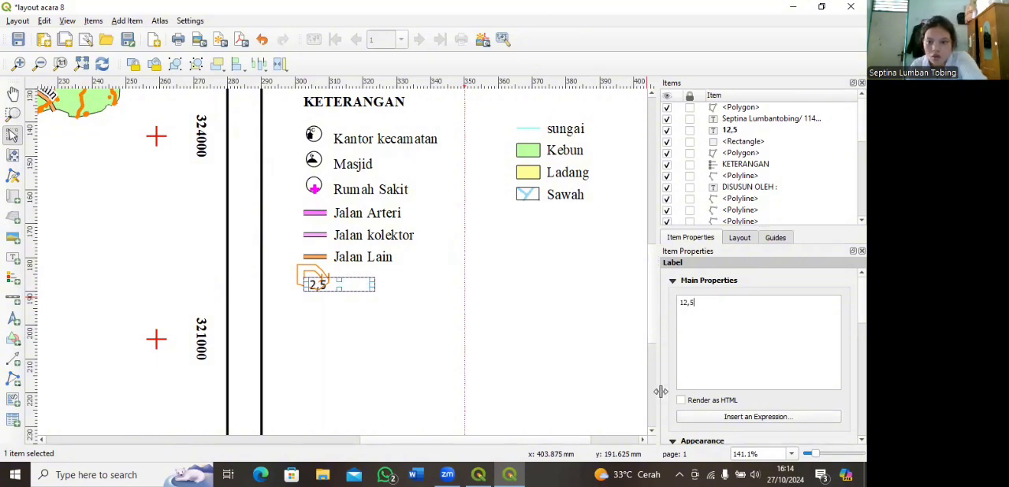
Step: Set the 12,5 label's font to Times New Roman Regular, size 10
{"action": "scroll", "coordinate": [700, 402], "scroll_direction": "down", "scroll_amount": 2}
{"action": "scroll", "coordinate": [700, 403], "scroll_direction": "down", "scroll_amount": 2}
{"action": "left_click", "coordinate": [701, 388]}
{"action": "scroll", "coordinate": [298, 168], "scroll_direction": "down", "scroll_amount": 5}
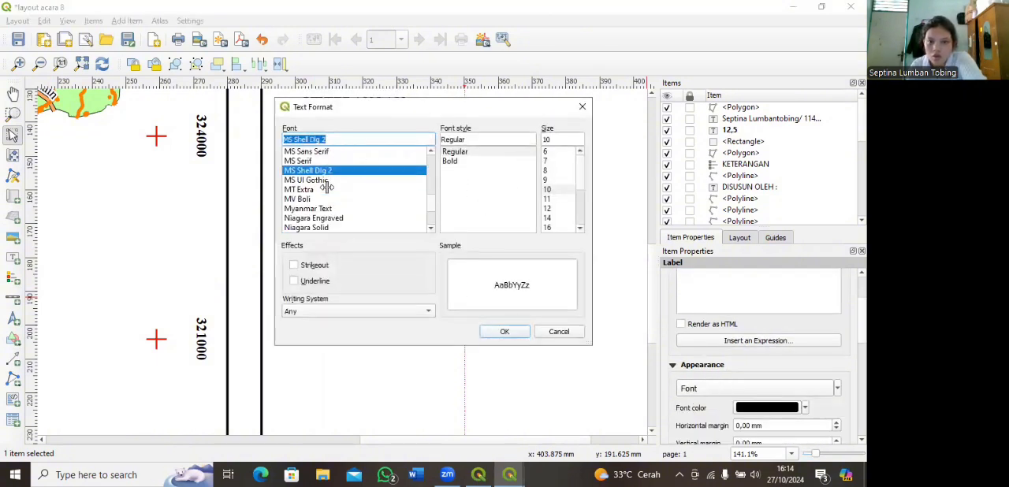
{"action": "scroll", "coordinate": [298, 181], "scroll_direction": "down", "scroll_amount": 7}
{"action": "scroll", "coordinate": [298, 182], "scroll_direction": "up", "scroll_amount": 2}
{"action": "scroll", "coordinate": [298, 182], "scroll_direction": "down", "scroll_amount": 2}
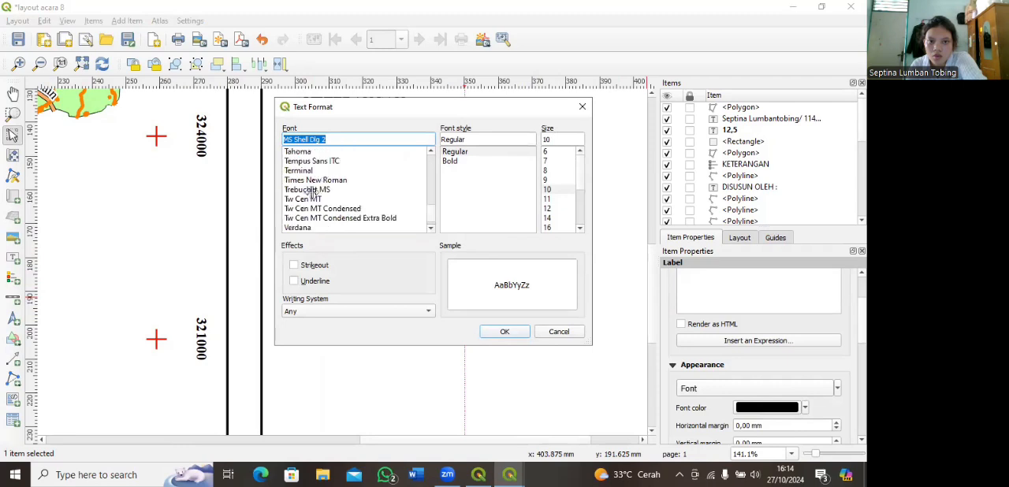
{"action": "left_click", "coordinate": [315, 180]}
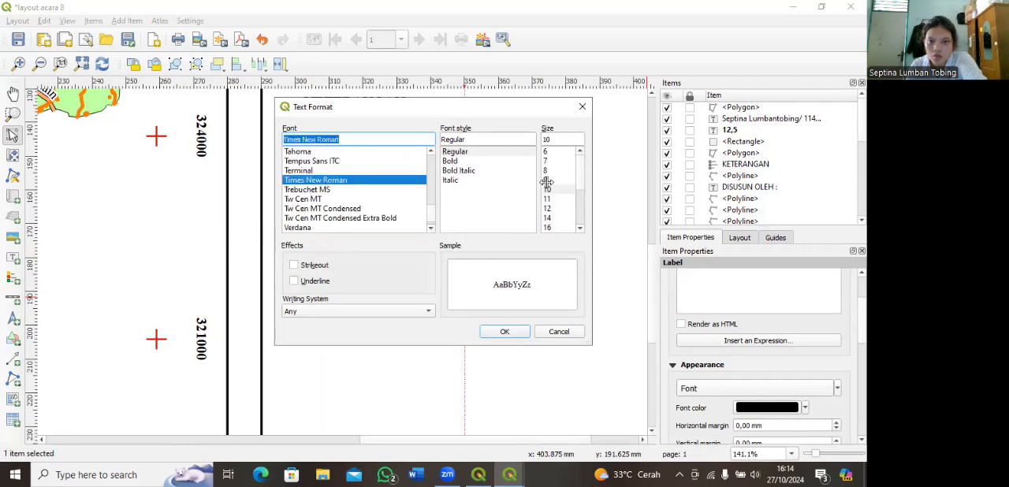
{"action": "left_click", "coordinate": [548, 189]}
{"action": "left_click", "coordinate": [504, 331]}
Step: Narrow the 12,5 label box to fit its text and move the outer orange polygon down, clear of the label
{"action": "left_click_drag", "start_coordinate": [378, 285], "coordinate": [323, 290]}
{"action": "left_click", "coordinate": [315, 287]}
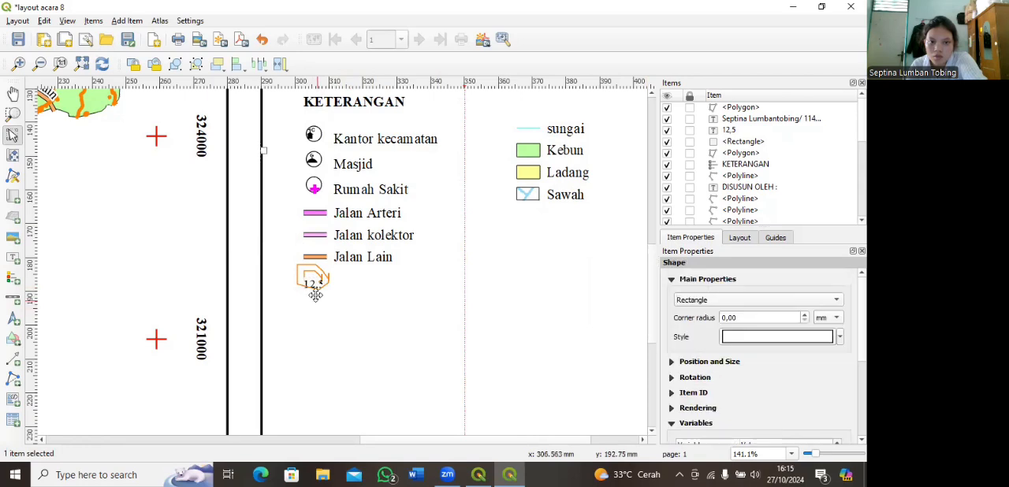
{"action": "left_click", "coordinate": [310, 283]}
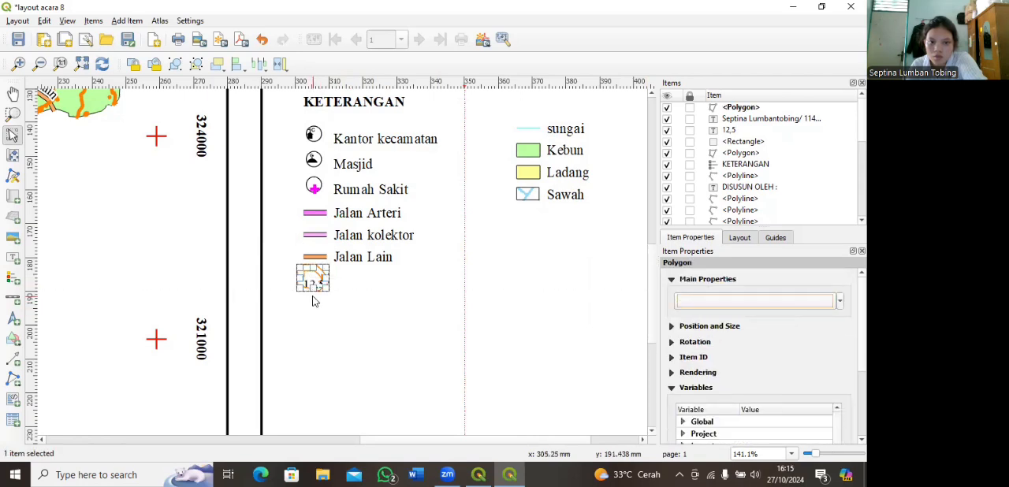
{"action": "left_click", "coordinate": [309, 301]}
{"action": "left_click_drag", "start_coordinate": [313, 284], "coordinate": [318, 326]}
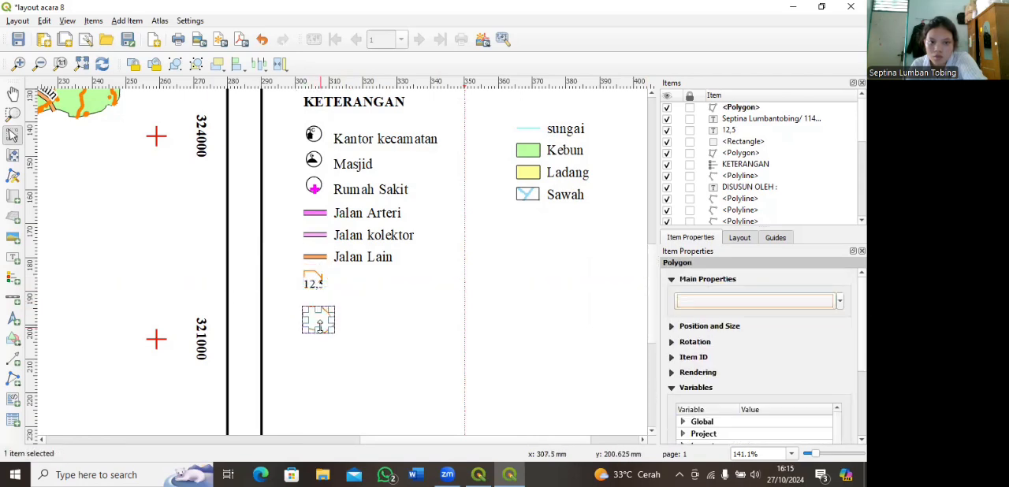
Step: Draw a horizontal polyline about 120 mm long across the side frame, just below the Kontur legend entry
{"action": "left_click", "coordinate": [12, 379]}
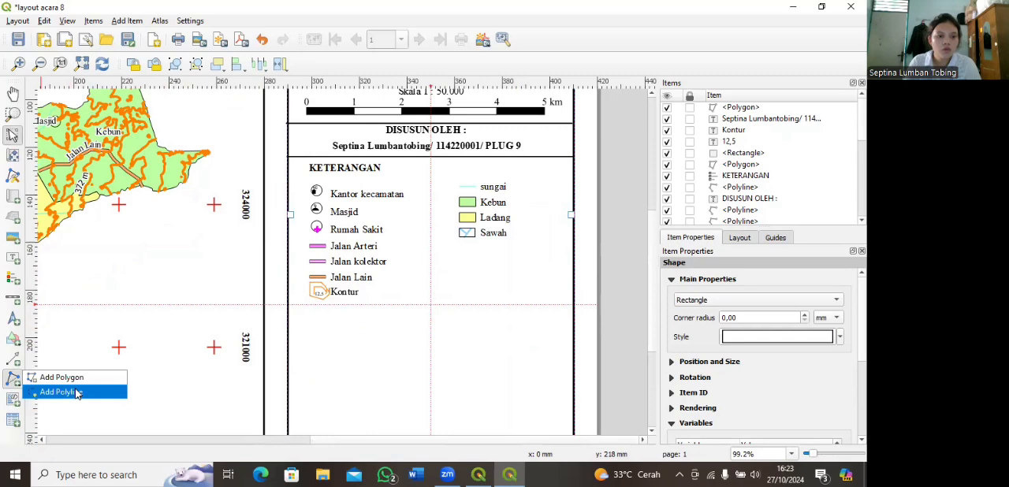
{"action": "left_click", "coordinate": [59, 390]}
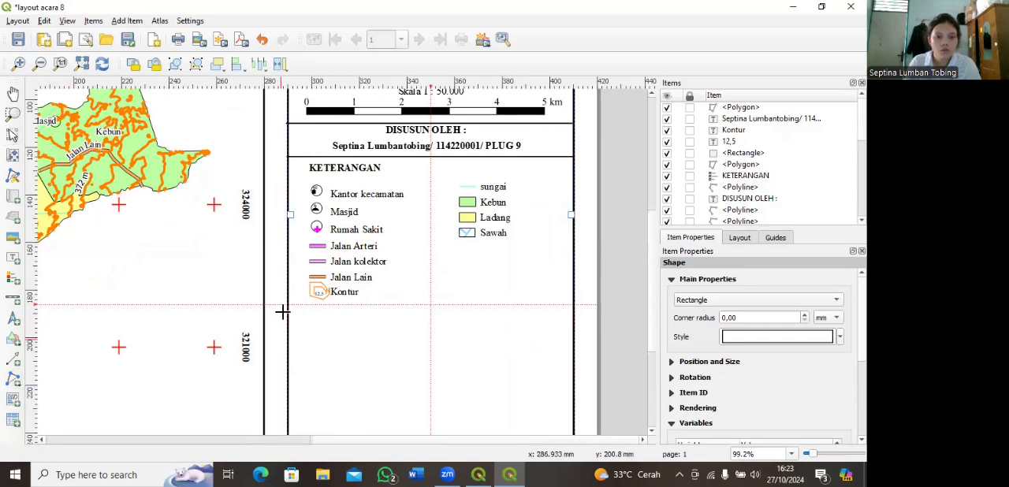
{"action": "left_click", "coordinate": [287, 305]}
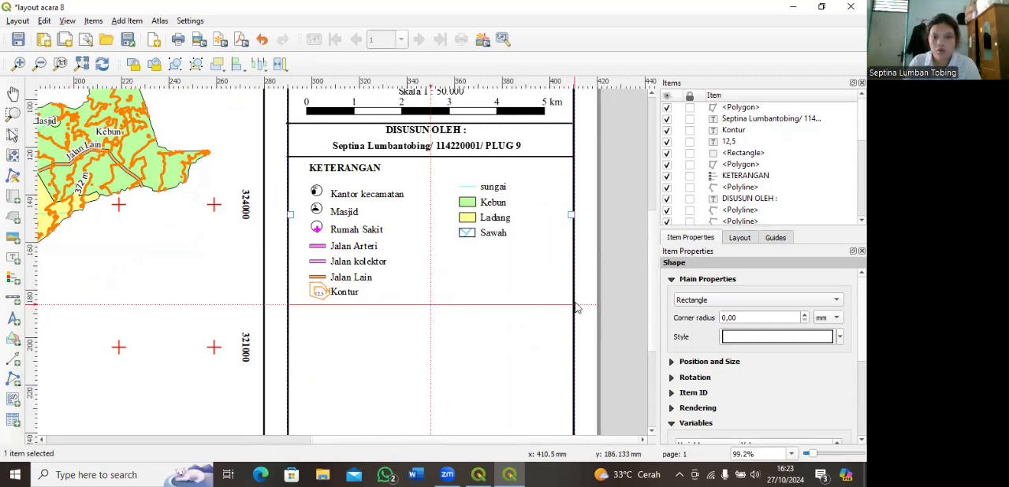
{"action": "left_click", "coordinate": [577, 307]}
{"action": "right_click", "coordinate": [577, 307]}
Step: Set the stroke width of the divider line below the legend to 0.5 mm
{"action": "left_click", "coordinate": [761, 304]}
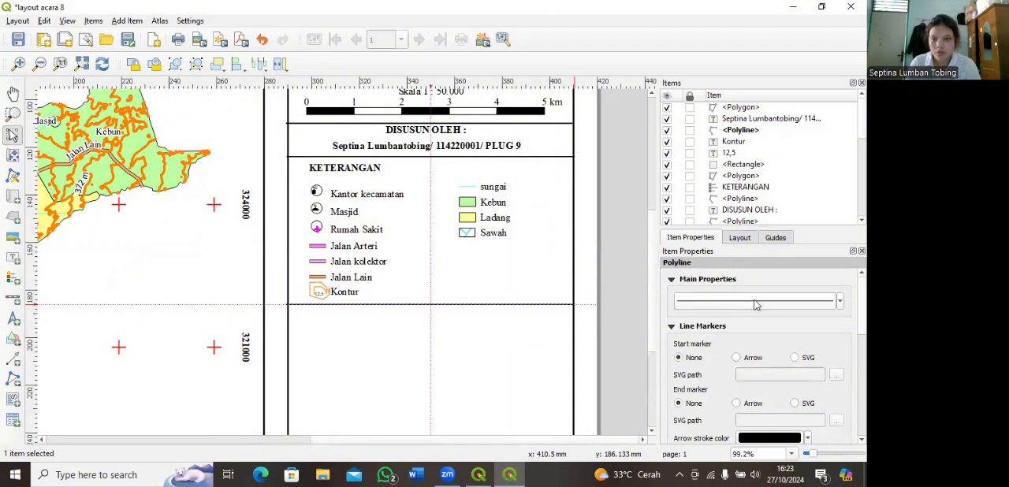
{"action": "left_click", "coordinate": [755, 303]}
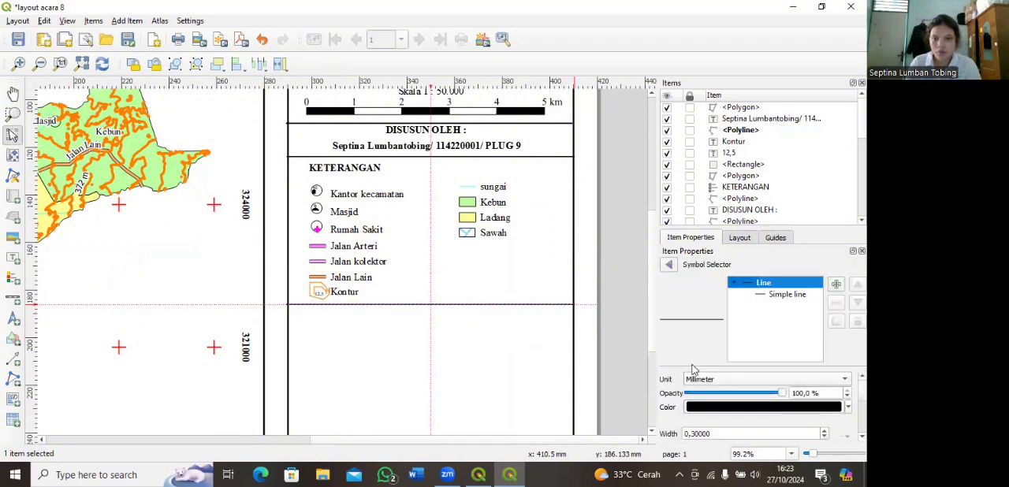
{"action": "left_click", "coordinate": [786, 295]}
{"action": "left_click", "coordinate": [763, 421]}
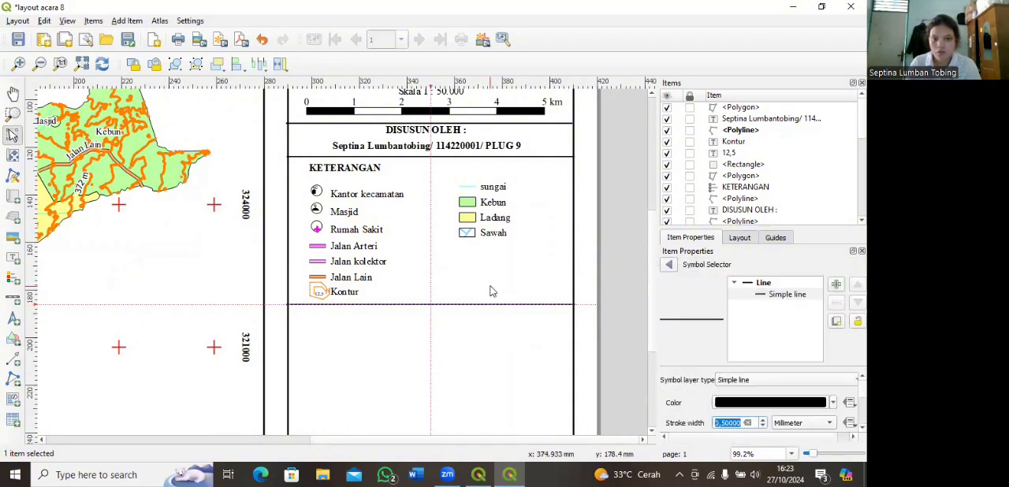
Step: Add a text label reading "Sumber :" in the side frame, just below the divider under the legend
{"action": "left_click", "coordinate": [384, 211]}
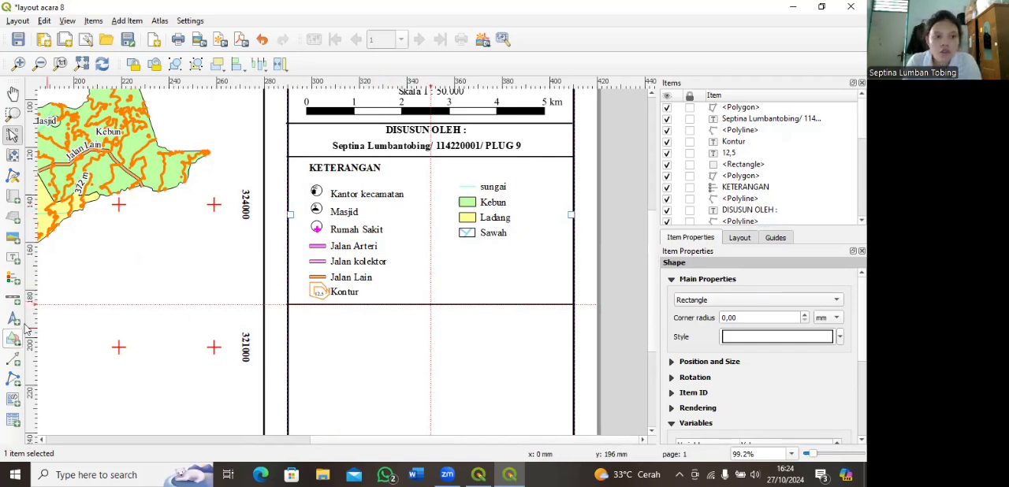
{"action": "left_click", "coordinate": [11, 258]}
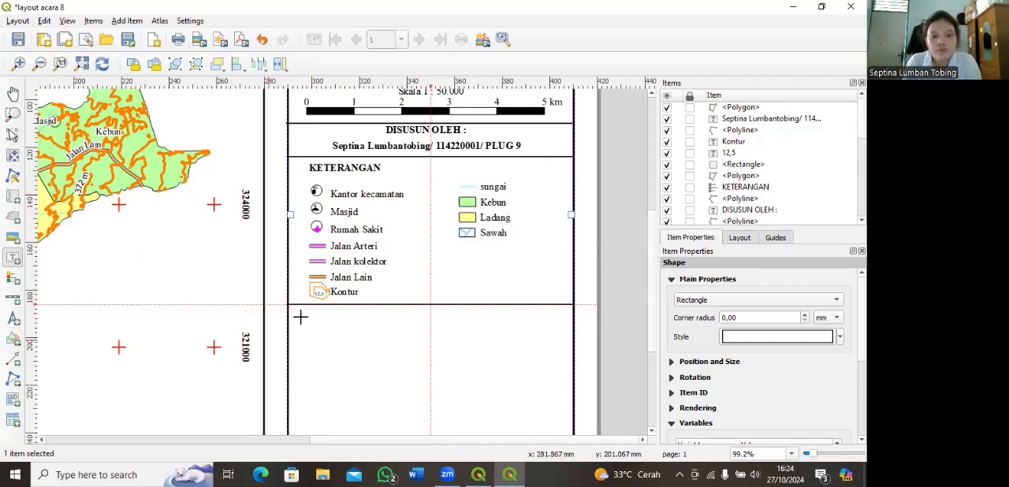
{"action": "left_click_drag", "start_coordinate": [300, 314], "coordinate": [368, 326]}
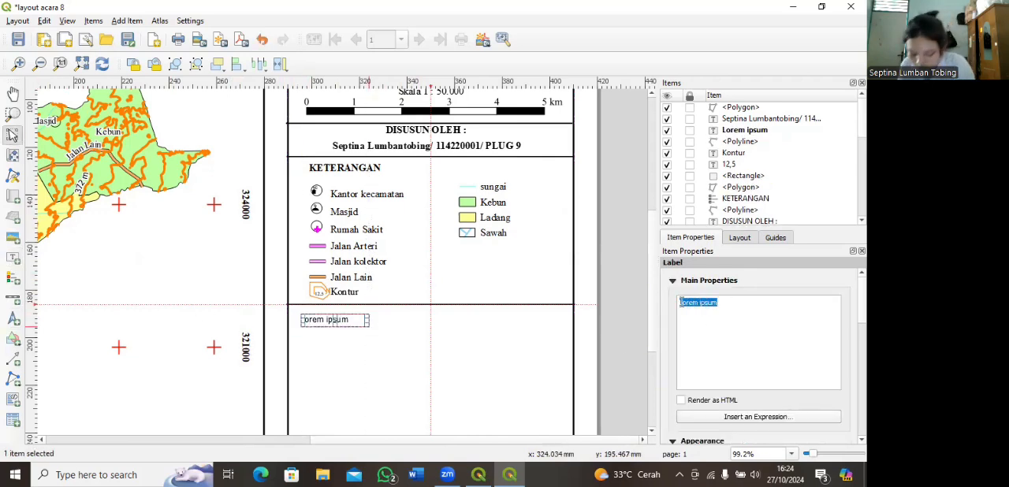
{"action": "key", "text": "BackSpace"}
{"action": "type", "text": "Sumber :"}
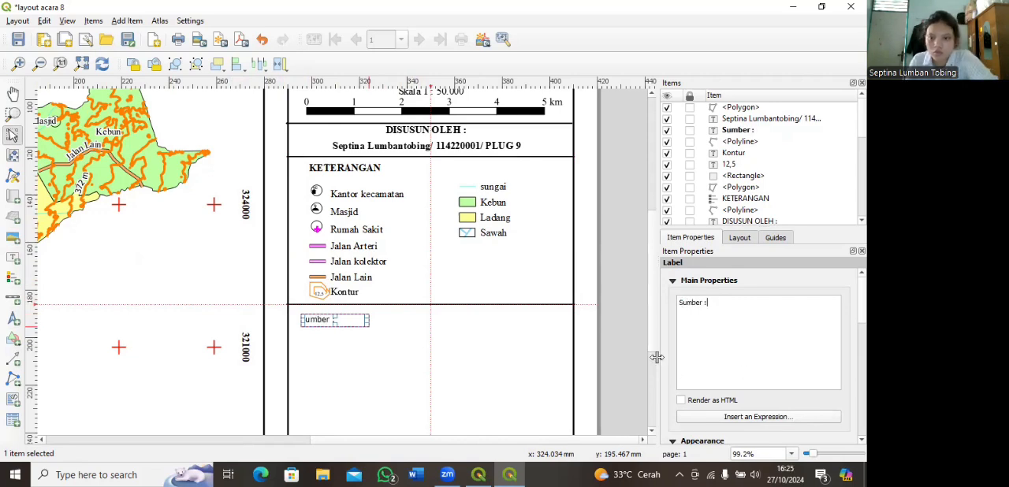
Step: Set the Sumber : label's font to Times New Roman Bold, size 12
{"action": "scroll", "coordinate": [668, 378], "scroll_direction": "down", "scroll_amount": 2}
{"action": "left_click", "coordinate": [710, 389]}
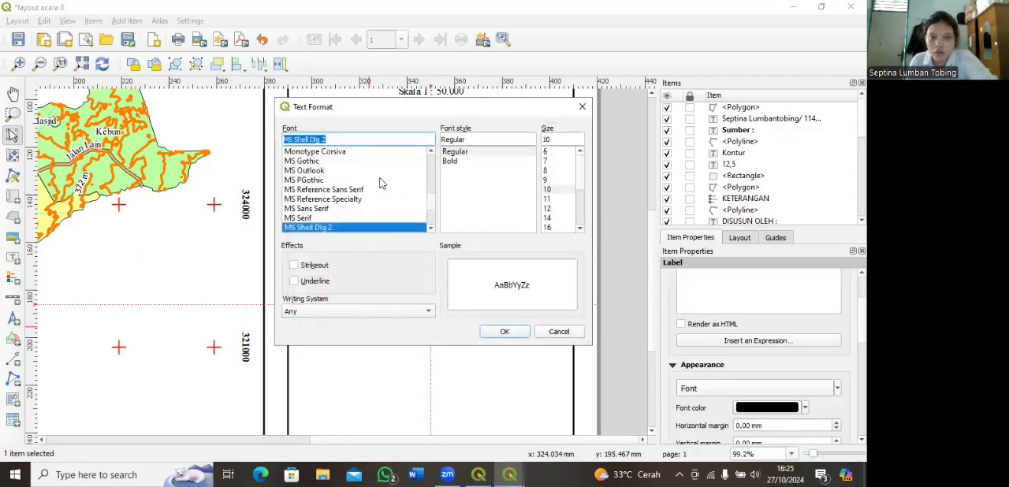
{"action": "scroll", "coordinate": [376, 183], "scroll_direction": "down", "scroll_amount": 3}
{"action": "scroll", "coordinate": [375, 183], "scroll_direction": "down", "scroll_amount": 10}
{"action": "left_click", "coordinate": [410, 150]}
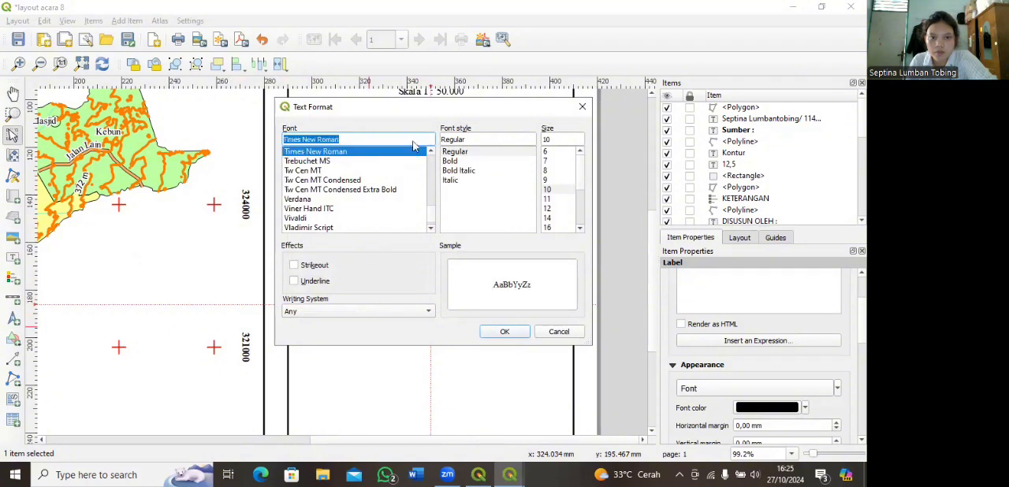
{"action": "left_click", "coordinate": [464, 162]}
{"action": "left_click", "coordinate": [549, 208]}
{"action": "left_click", "coordinate": [505, 331]}
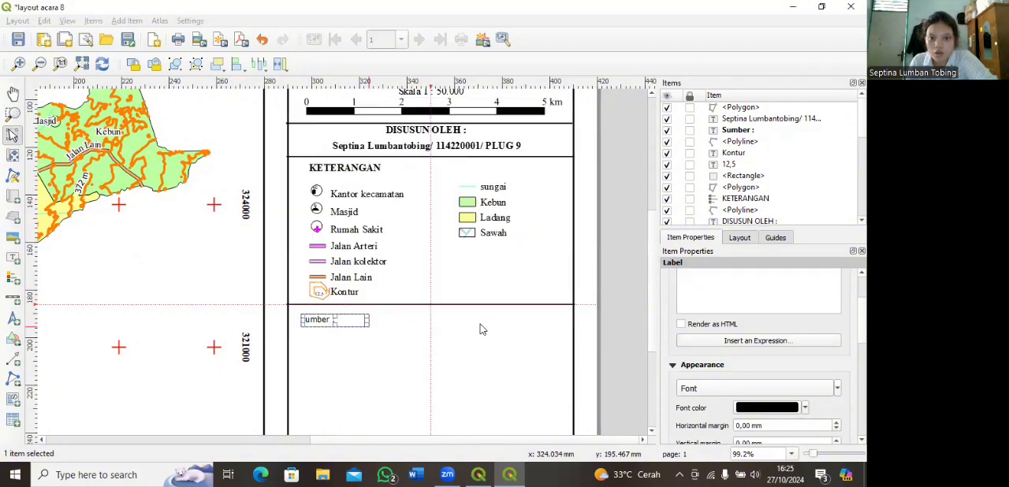
Step: Shift the Sumber : label slightly closer to the divider above it and the left border of the side frame
{"action": "left_click_drag", "start_coordinate": [368, 320], "coordinate": [318, 316]}
{"action": "left_click", "coordinate": [318, 334]}
{"action": "left_click", "coordinate": [359, 354]}
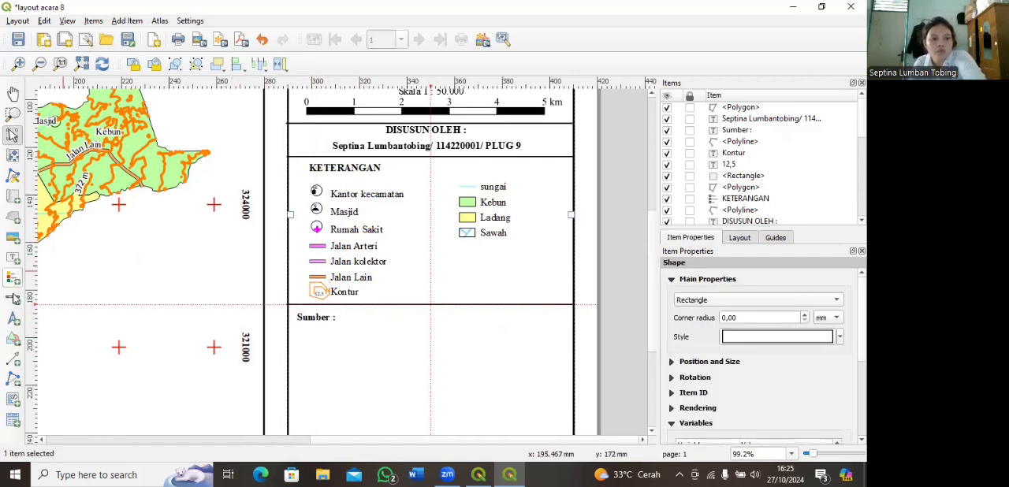
Step: Add a wide text label about 104 mm across below the Sumber : heading and begin its source text with "Peta RB"
{"action": "left_click", "coordinate": [12, 259]}
{"action": "left_click_drag", "start_coordinate": [301, 335], "coordinate": [545, 355]}
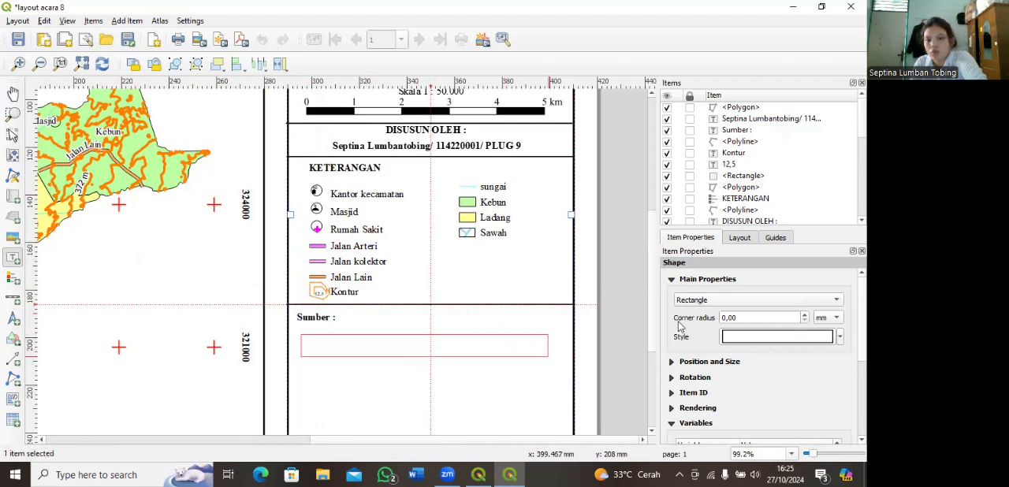
{"action": "triple_click", "coordinate": [694, 306]}
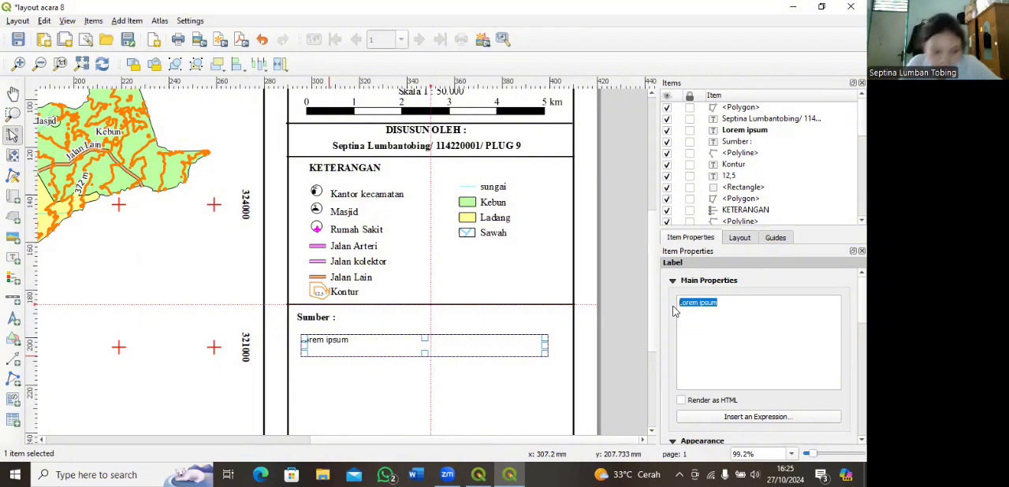
{"action": "type", "text": "Peta RB"}
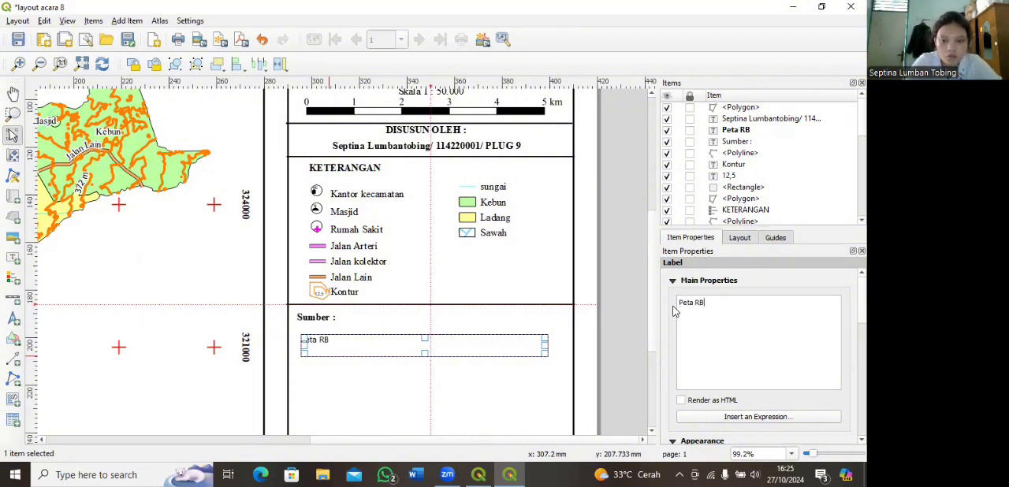
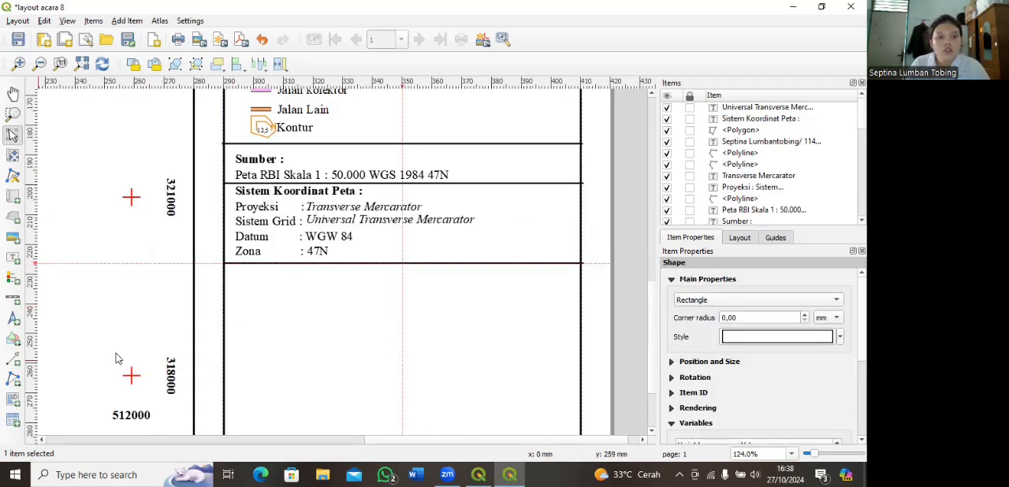
Step: Add a text label reading "INSET :" in the side frame, just below the divider under the coordinate system details
{"action": "left_click", "coordinate": [11, 258]}
{"action": "left_click_drag", "start_coordinate": [235, 273], "coordinate": [356, 289]}
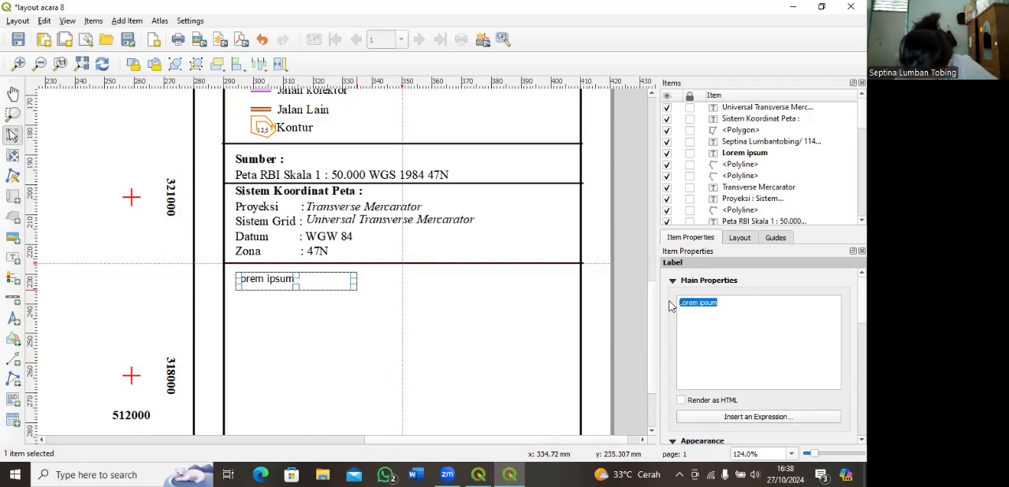
{"action": "type", "text": "INSET :"}
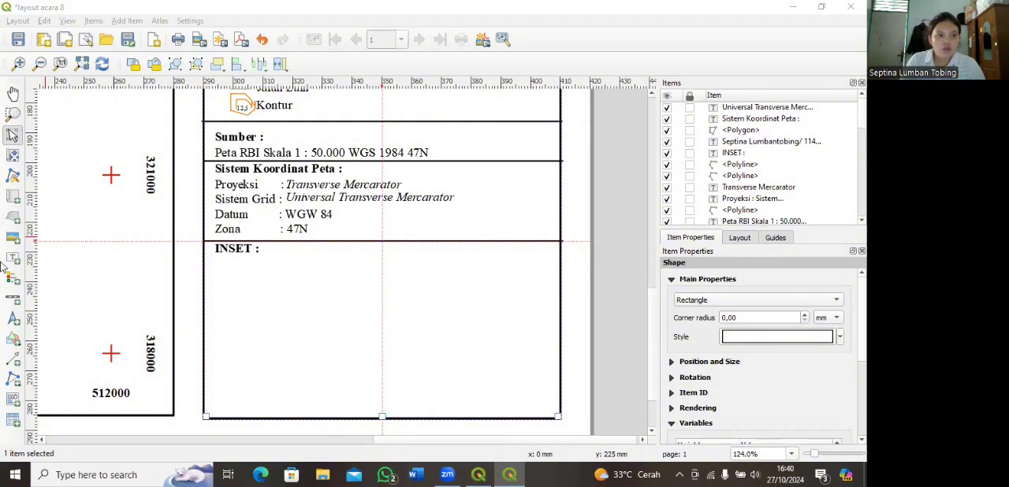
Step: Draw a rectangle about 100 mm wide and 45 mm high below the INSET : heading, inside the side frame
{"action": "left_click", "coordinate": [13, 339]}
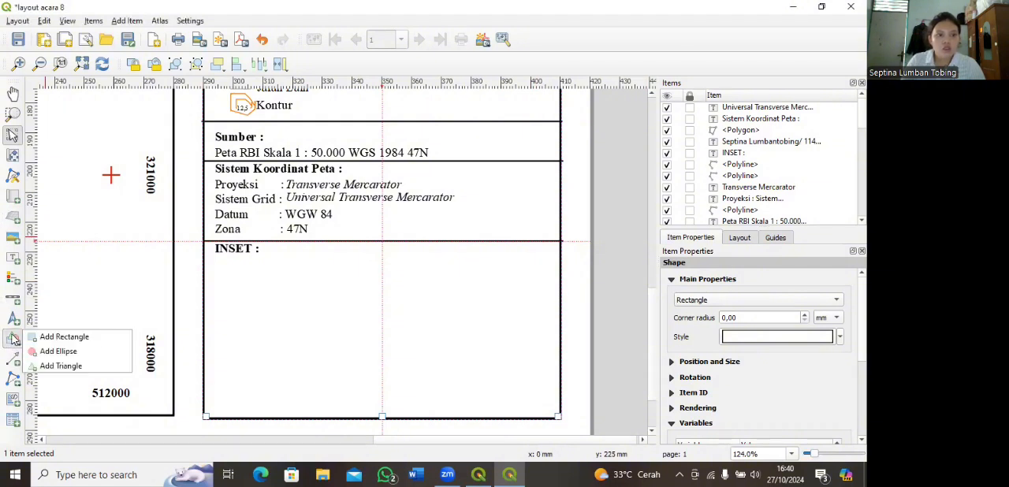
{"action": "left_click", "coordinate": [78, 339]}
{"action": "left_click_drag", "start_coordinate": [236, 264], "coordinate": [534, 396]}
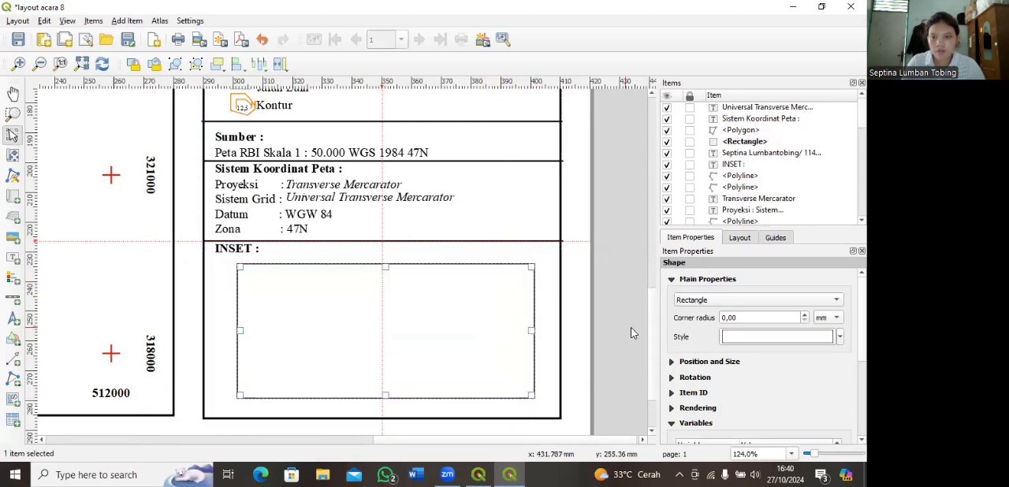
Step: Thicken the inset rectangle's outline by increasing the stroke width of its simple fill
{"action": "left_click", "coordinate": [731, 339]}
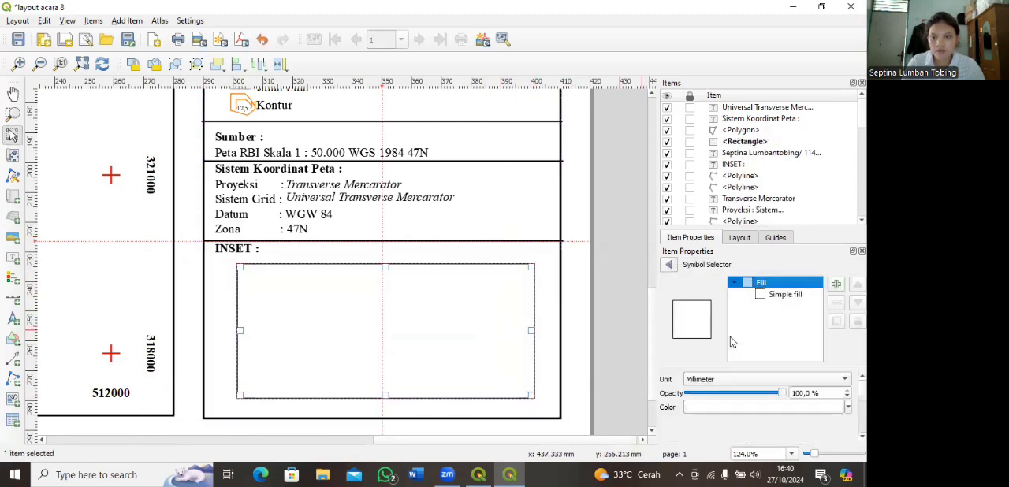
{"action": "left_click", "coordinate": [788, 295]}
{"action": "scroll", "coordinate": [678, 408], "scroll_direction": "down", "scroll_amount": 1}
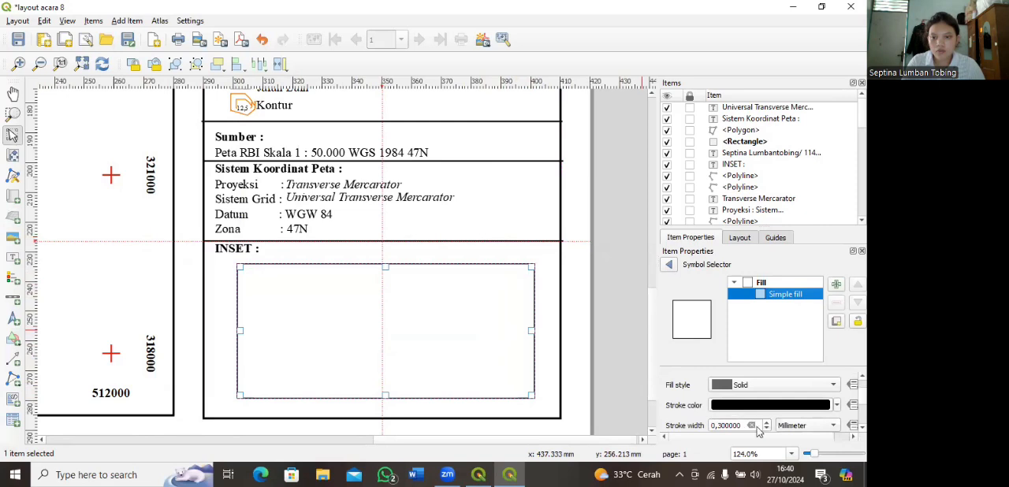
{"action": "left_click", "coordinate": [629, 285]}
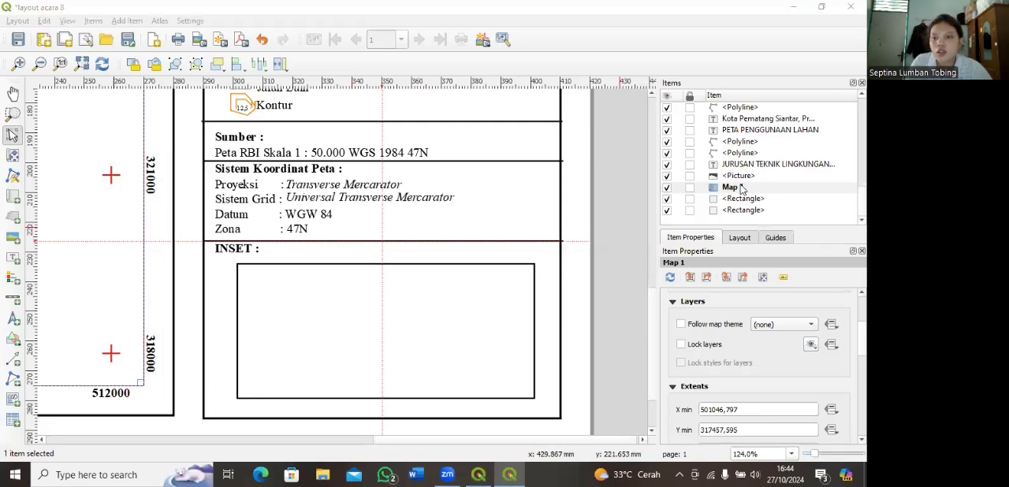
Step: Lock both the layers and the layer styles of Map 1 in the layout
{"action": "left_click", "coordinate": [733, 187]}
{"action": "scroll", "coordinate": [683, 327], "scroll_direction": "up", "scroll_amount": 2}
{"action": "scroll", "coordinate": [683, 326], "scroll_direction": "down", "scroll_amount": 2}
{"action": "left_click", "coordinate": [681, 345]}
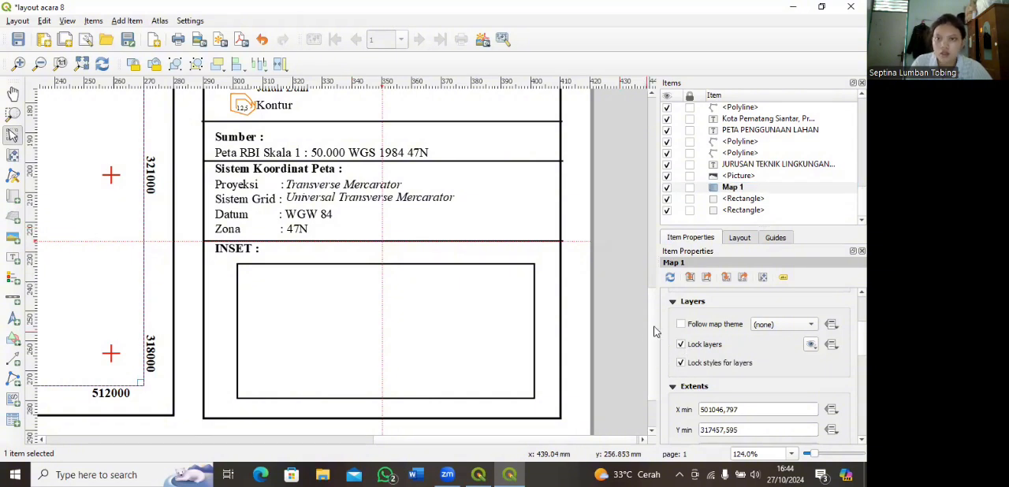
{"action": "scroll", "coordinate": [656, 330], "scroll_direction": "down", "scroll_amount": 1}
{"action": "scroll", "coordinate": [655, 310], "scroll_direction": "up", "scroll_amount": 5}
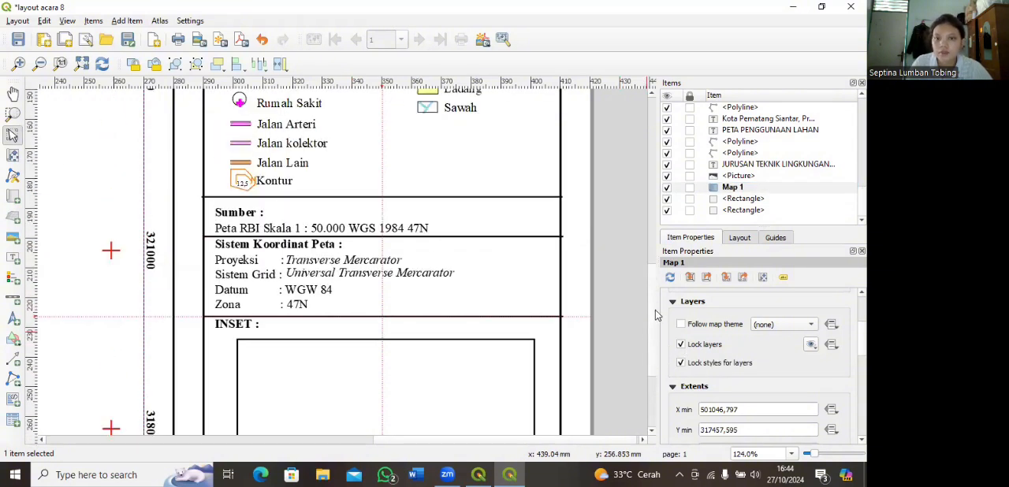
{"action": "scroll", "coordinate": [655, 309], "scroll_direction": "down", "scroll_amount": 5}
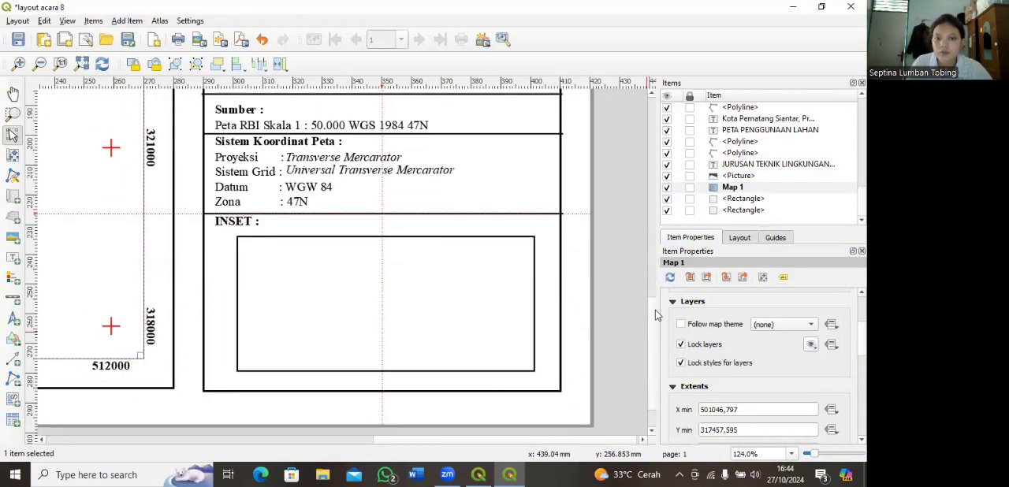
Step: Switch to the main QGIS project window, dismiss the Layout Manager and search the ArcGIS folder for "SHP" vector datasets
{"action": "left_click", "coordinate": [477, 475]}
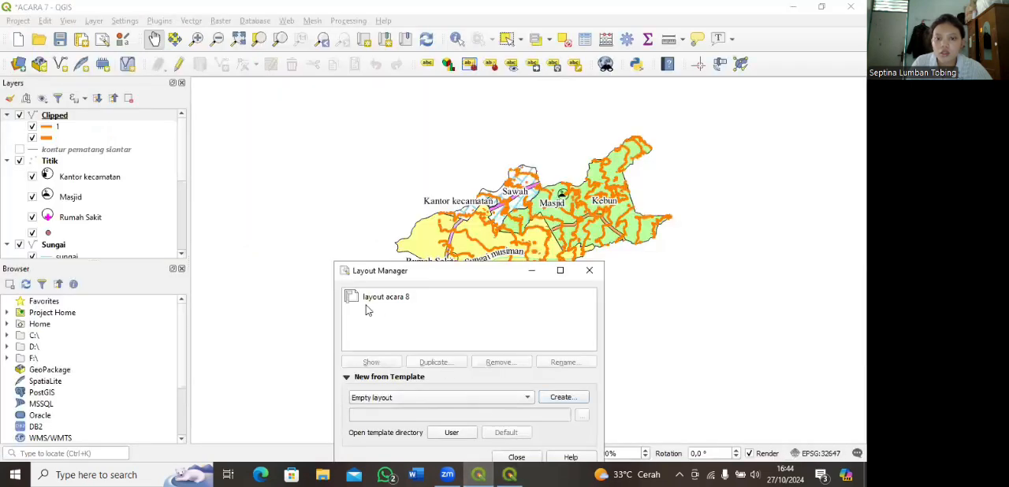
{"action": "left_click", "coordinate": [587, 271]}
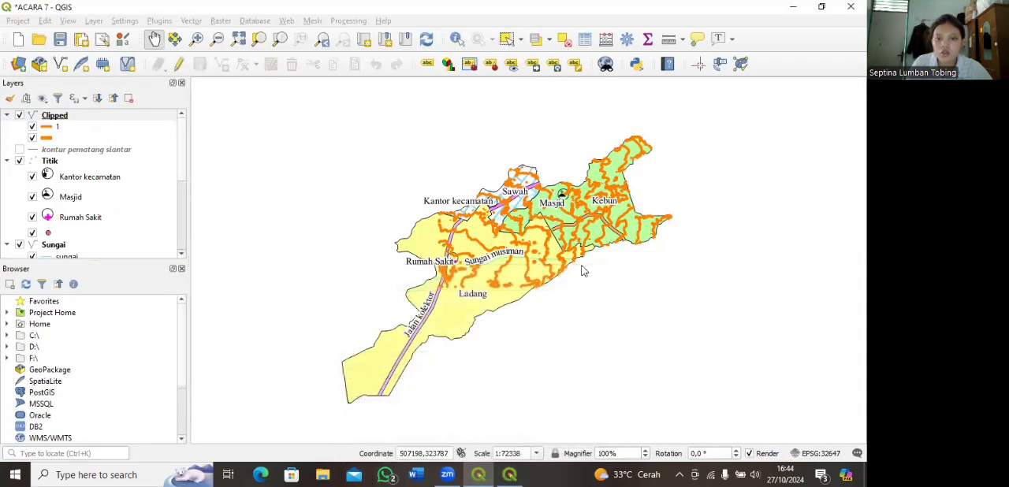
{"action": "left_click", "coordinate": [21, 65]}
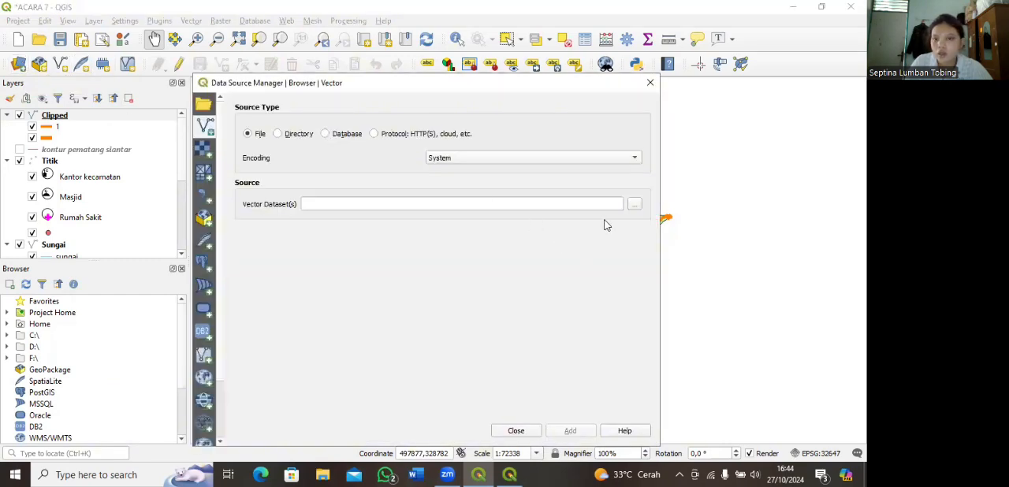
{"action": "left_click", "coordinate": [634, 204]}
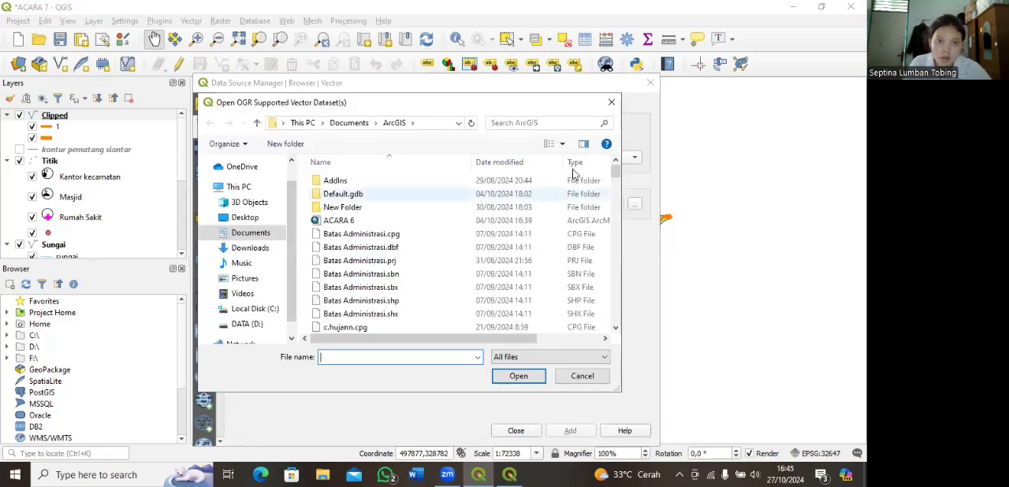
{"action": "left_click", "coordinate": [574, 126]}
{"action": "type", "text": "SHP"}
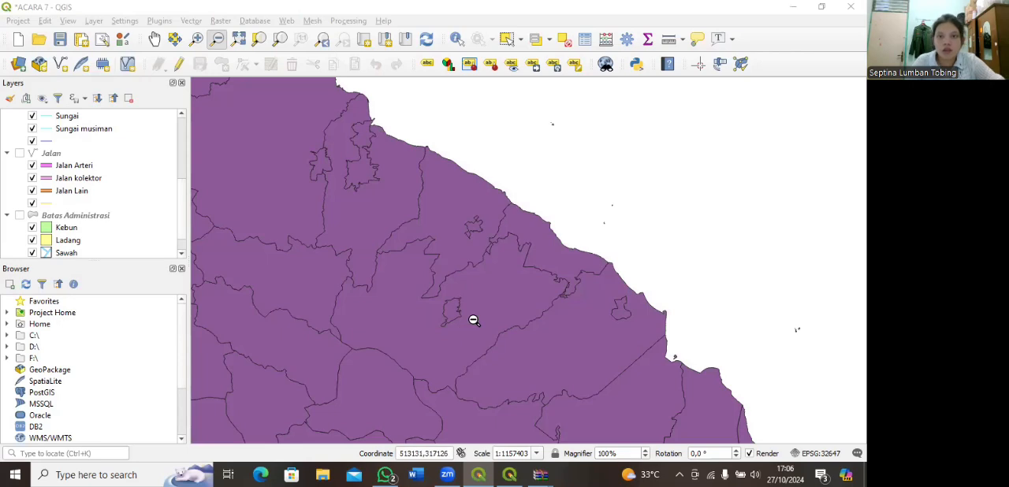
Step: Start a new shapefile layer with the file name Laut 2 and Polygon as its geometry type
{"action": "left_click", "coordinate": [93, 20]}
{"action": "mouse_move", "coordinate": [280, 51]}
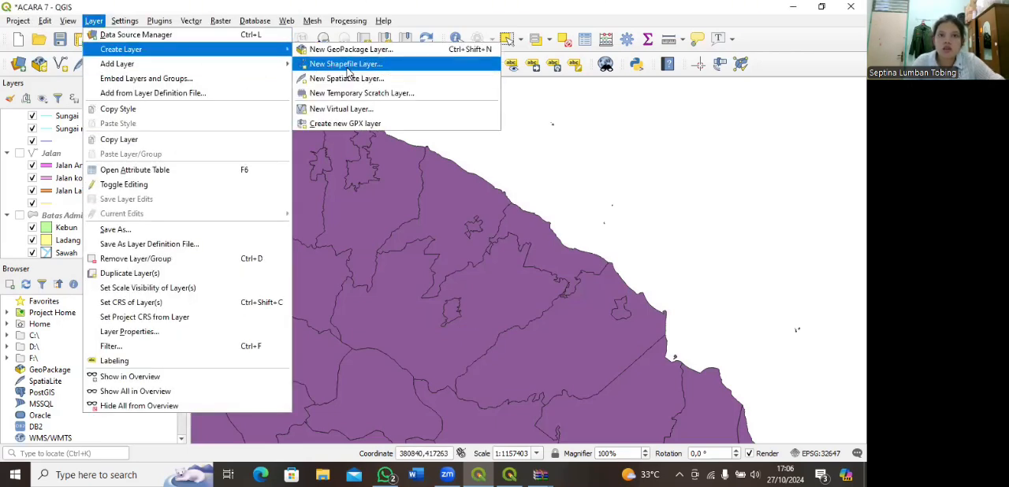
{"action": "left_click", "coordinate": [346, 67]}
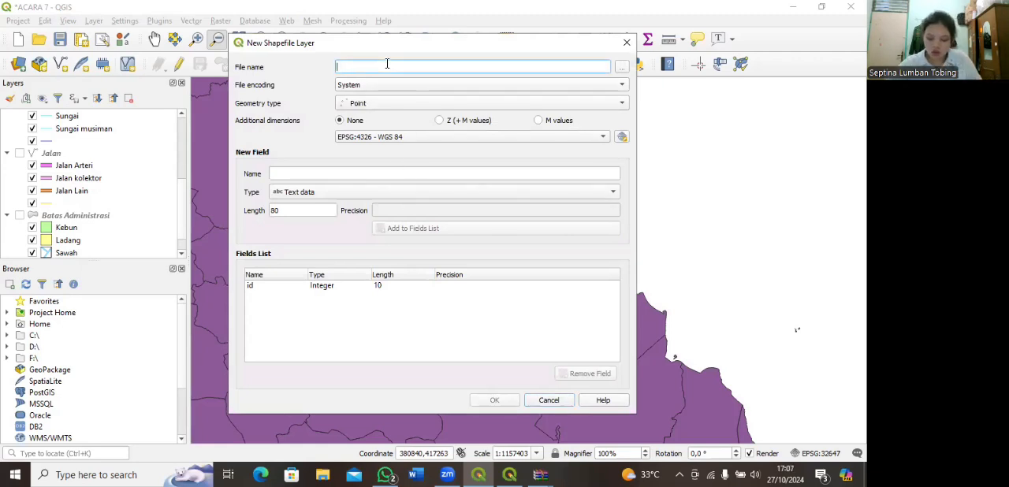
{"action": "type", "text": "Laut 2"}
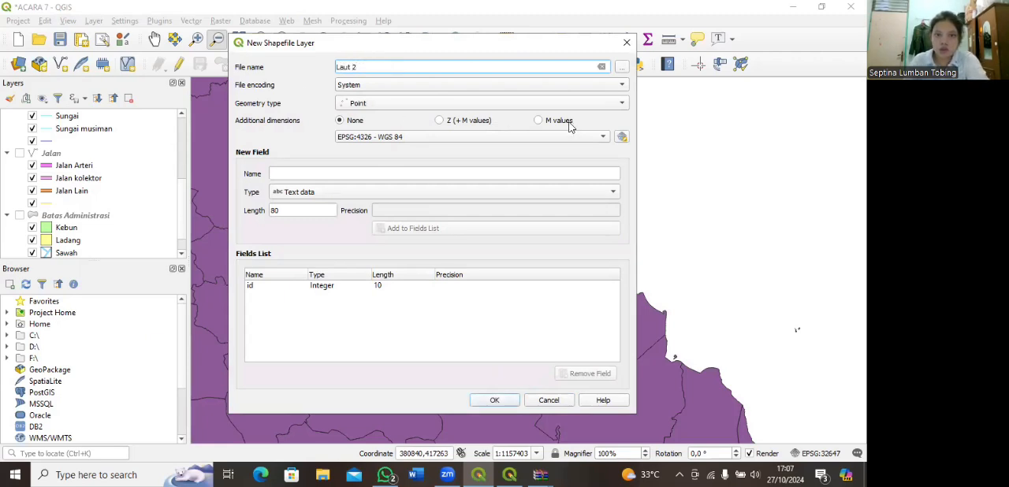
{"action": "left_click", "coordinate": [620, 103]}
{"action": "left_click", "coordinate": [531, 145]}
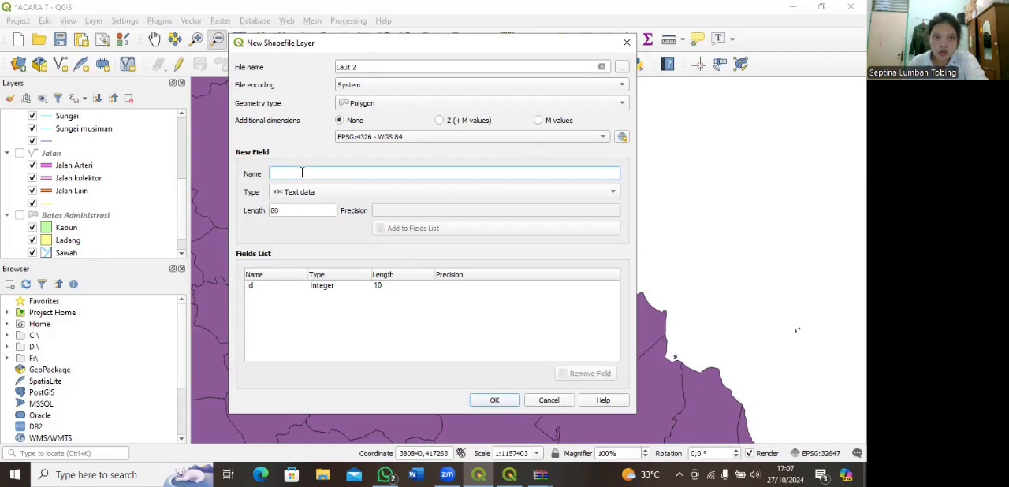
Step: Add a text field named Keterangan with length 80 to the new shapefile and create the layer
{"action": "type", "text": "Keterangan"}
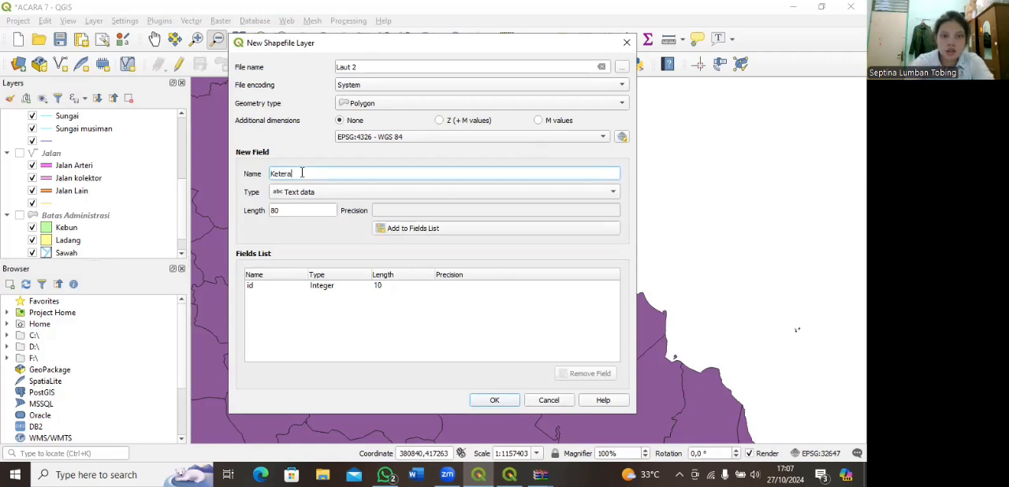
{"action": "left_click", "coordinate": [413, 232]}
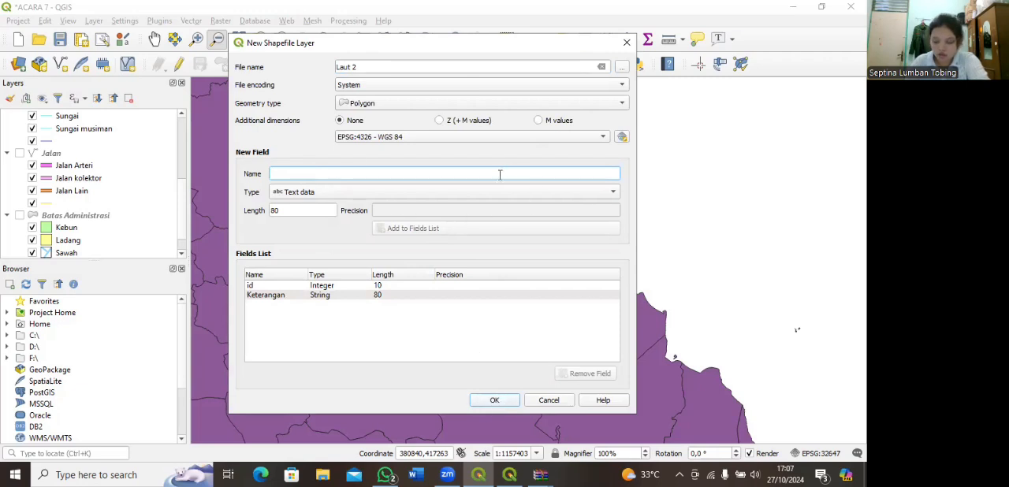
{"action": "left_click", "coordinate": [507, 402]}
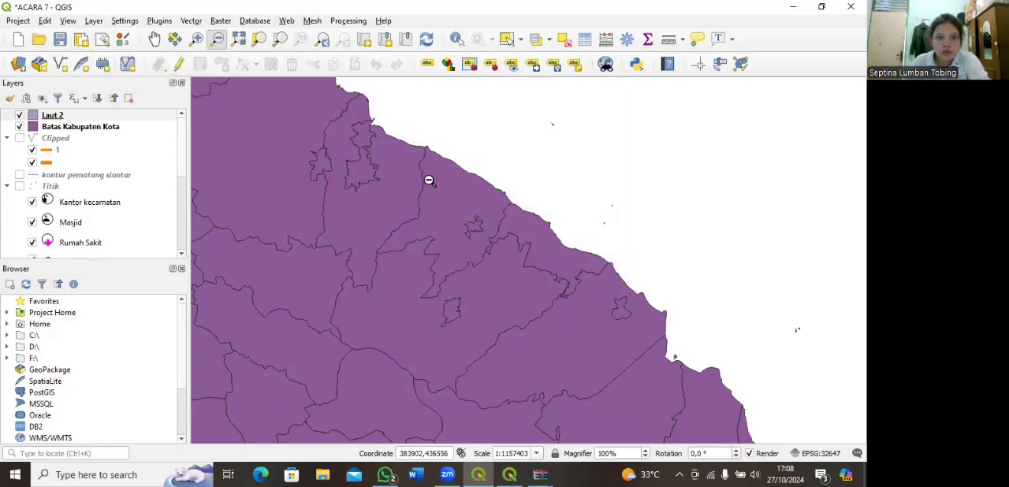
Step: Enable editing on Laut 2 and digitize a sea polygon off the northeast coast, overlapping the shoreline of the regency layer
{"action": "left_click", "coordinate": [429, 180]}
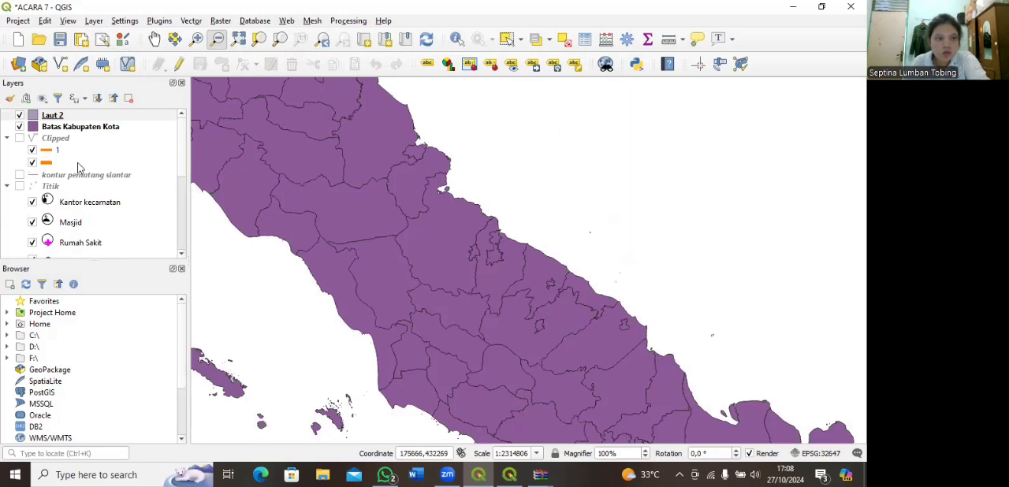
{"action": "left_click", "coordinate": [179, 64]}
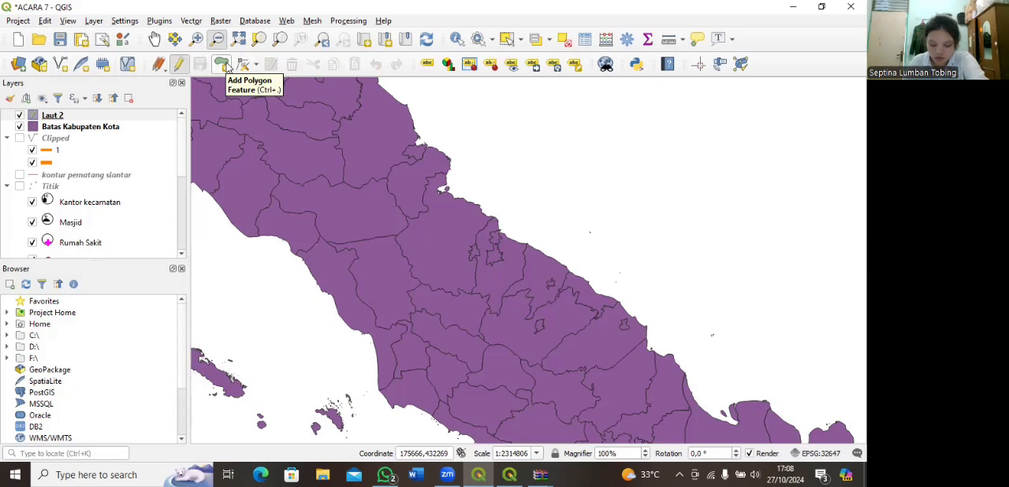
{"action": "left_click", "coordinate": [223, 65]}
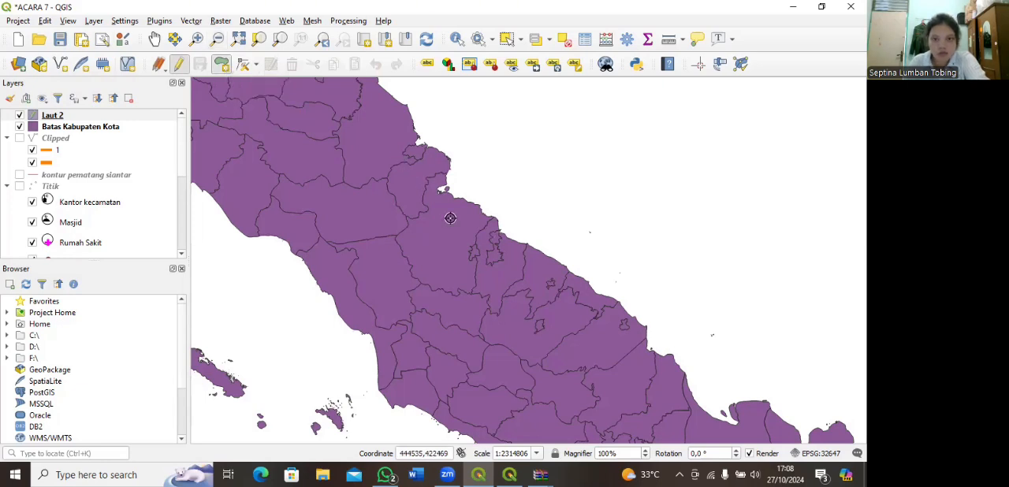
{"action": "scroll", "coordinate": [536, 246], "scroll_direction": "up", "scroll_amount": 1}
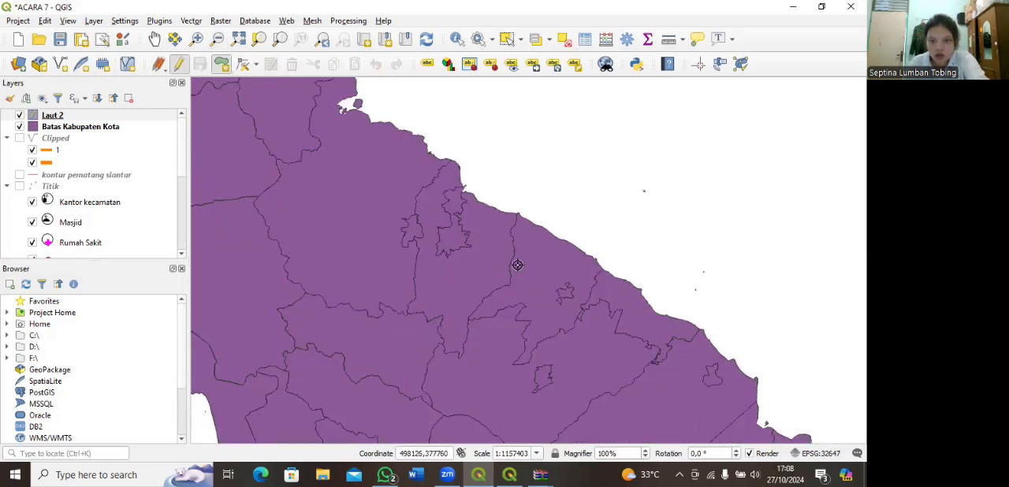
{"action": "left_click", "coordinate": [536, 251]}
{"action": "left_click", "coordinate": [532, 206]}
{"action": "left_click", "coordinate": [573, 189]}
{"action": "left_click", "coordinate": [627, 182]}
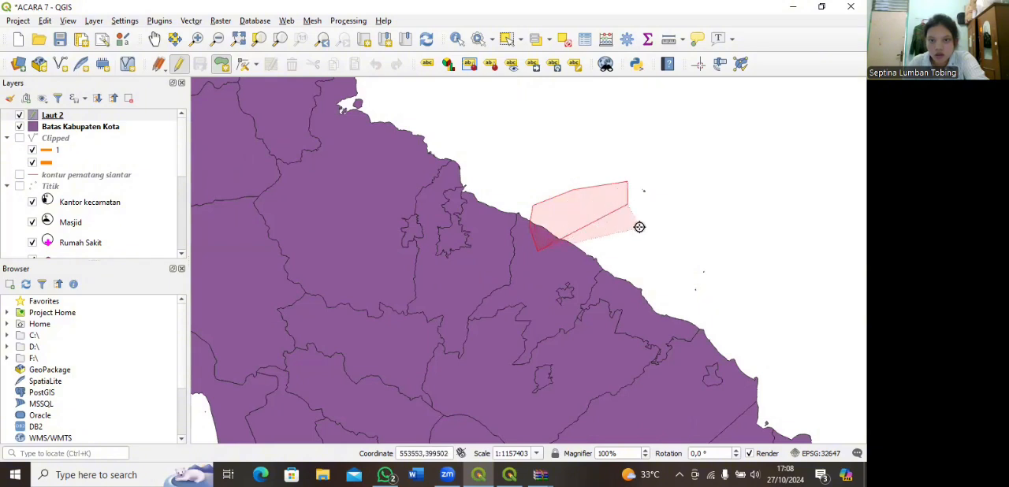
{"action": "left_click", "coordinate": [662, 264]}
{"action": "left_click", "coordinate": [640, 304]}
{"action": "right_click", "coordinate": [640, 305]}
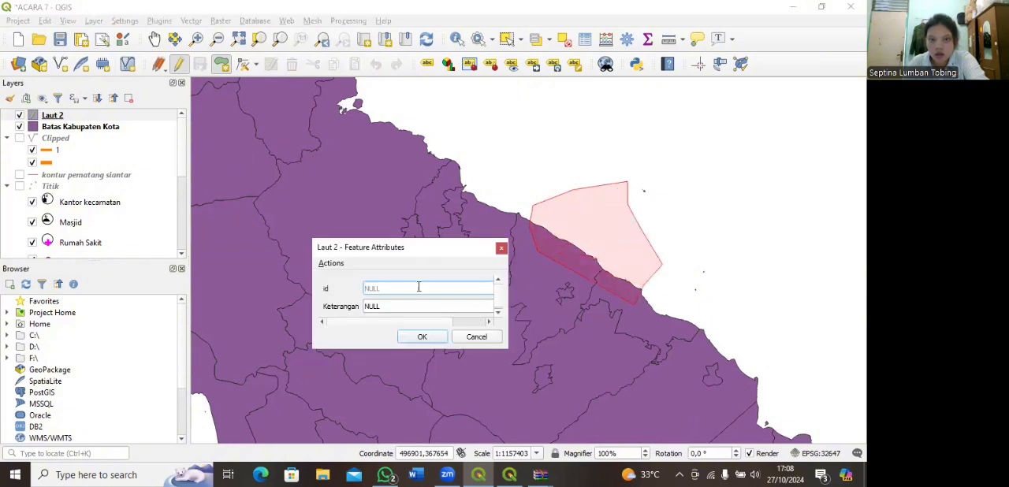
Step: Give the sea polygon id 1 and a Keterangan beginning "Samudera Hind"
{"action": "left_click", "coordinate": [406, 309]}
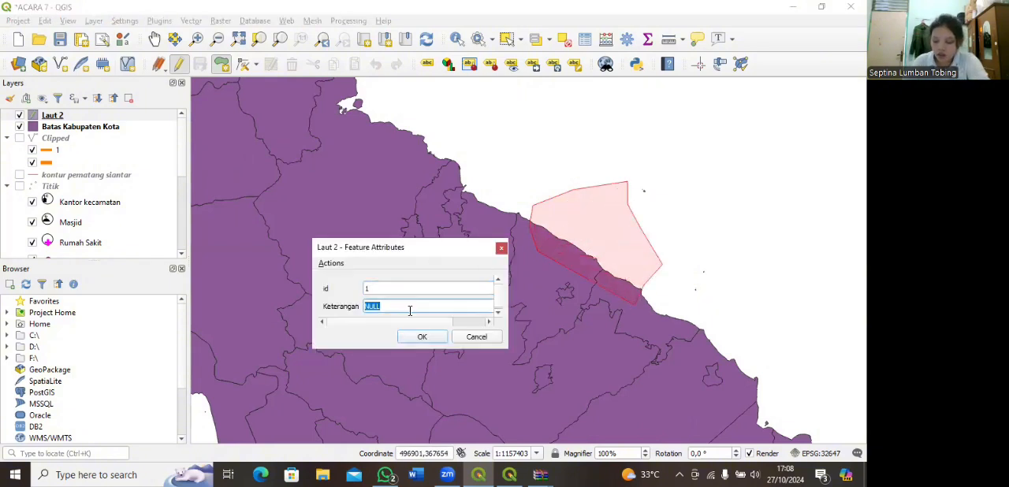
{"action": "type", "text": "Samudera Hindia"}
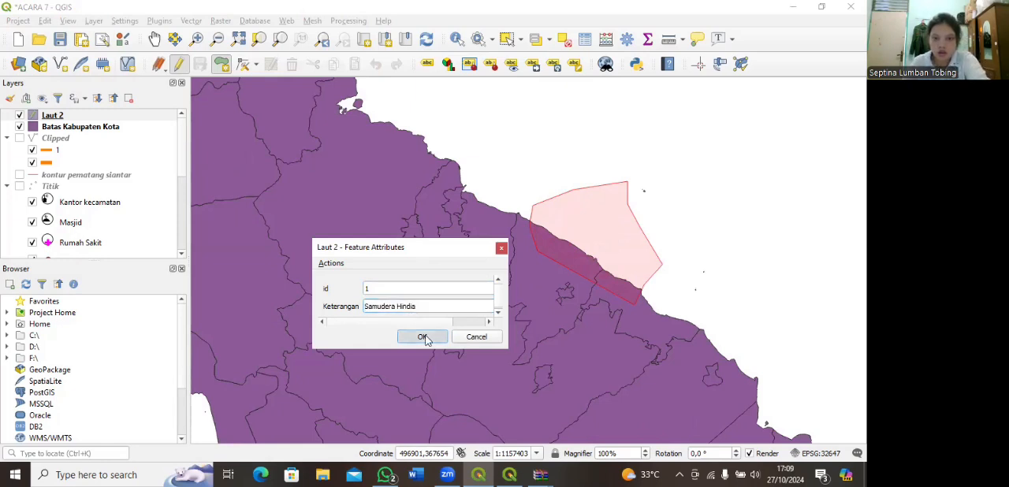
{"action": "left_click", "coordinate": [422, 336]}
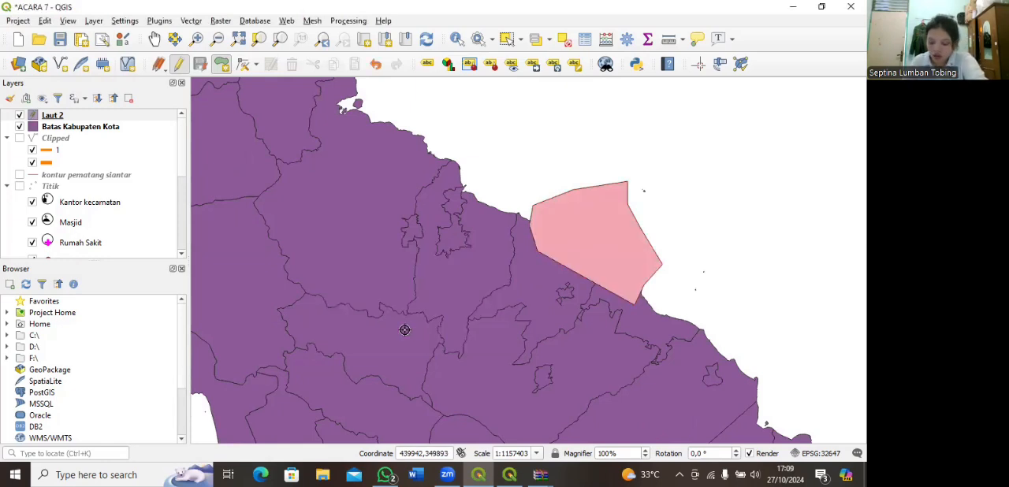
Step: Save the Laut 2 edits, end editing, and place the layer beneath Batas Kabupaten Kota in the layer order
{"action": "left_click", "coordinate": [179, 63]}
{"action": "left_click", "coordinate": [390, 240]}
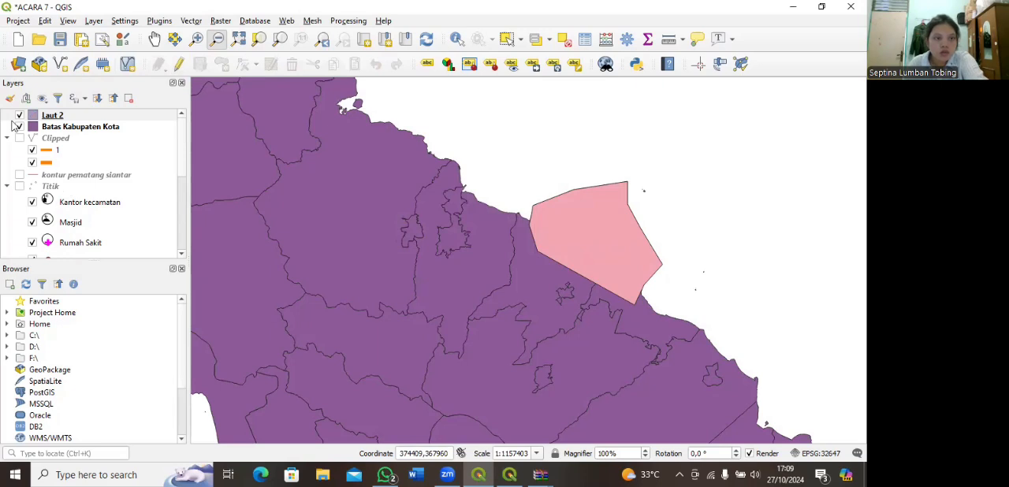
{"action": "mouse_move", "coordinate": [55, 117]}
{"action": "left_mouse_down"}
{"action": "mouse_move", "coordinate": [58, 135]}
{"action": "mouse_move", "coordinate": [65, 129]}
{"action": "left_mouse_up"}
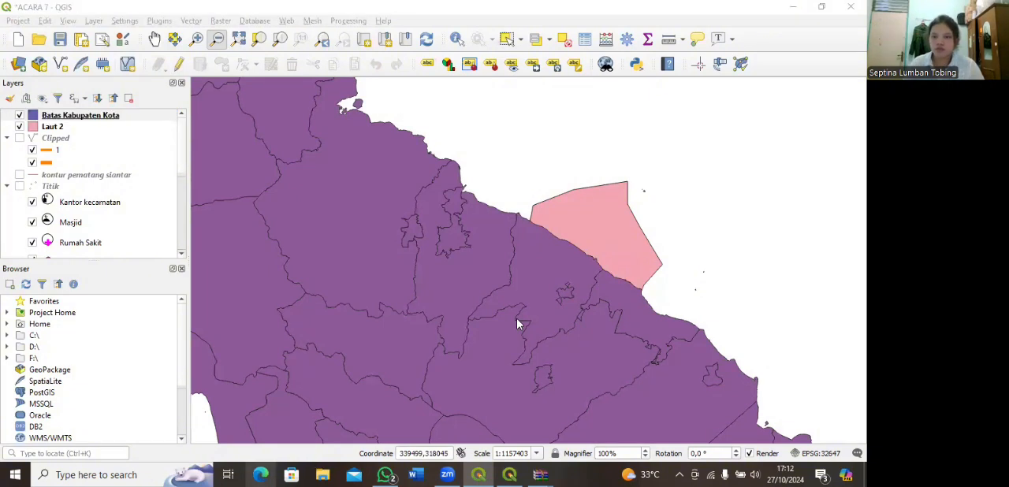
Step: Switch the Batas Kabupaten Kota layer to categorized symbology, classified by the NAMOBJ column
{"action": "left_click", "coordinate": [97, 118]}
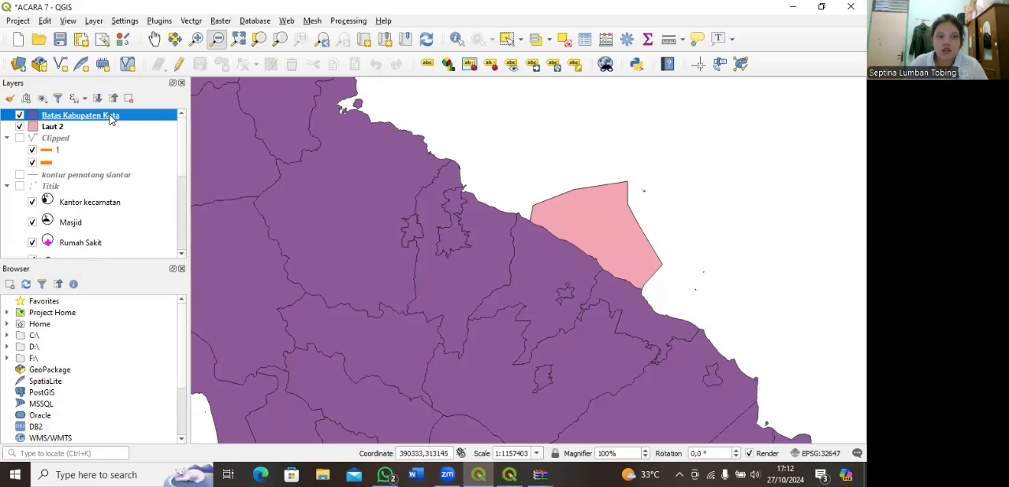
{"action": "double_click", "coordinate": [110, 118]}
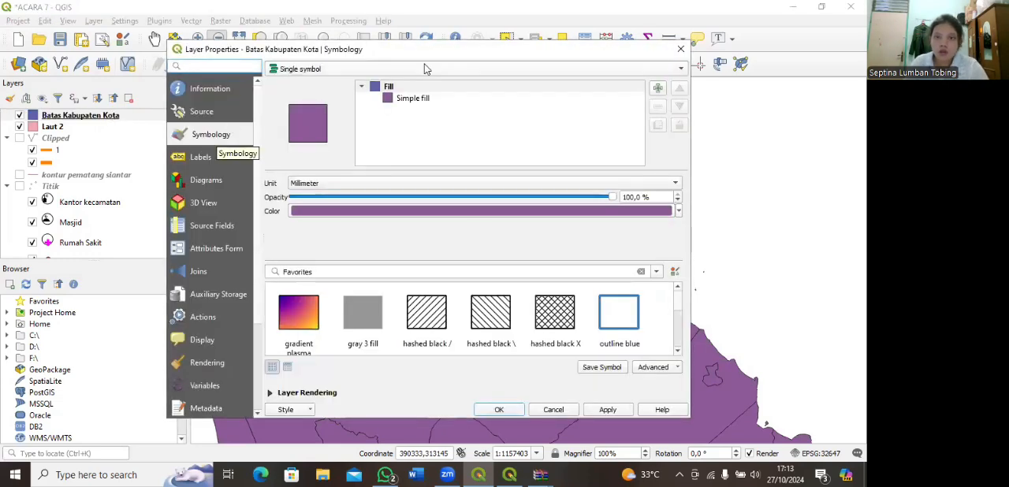
{"action": "left_click", "coordinate": [681, 69]}
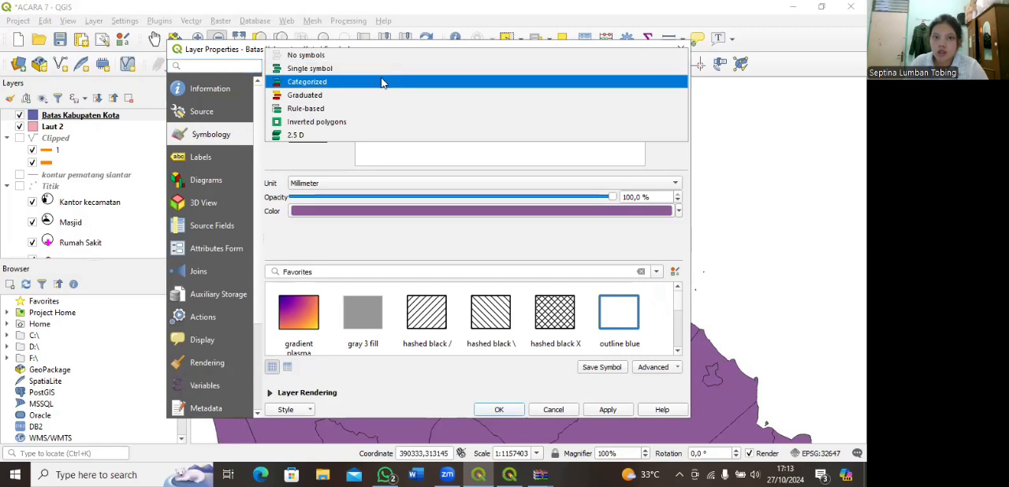
{"action": "left_click", "coordinate": [383, 82]}
{"action": "left_click", "coordinate": [662, 89]}
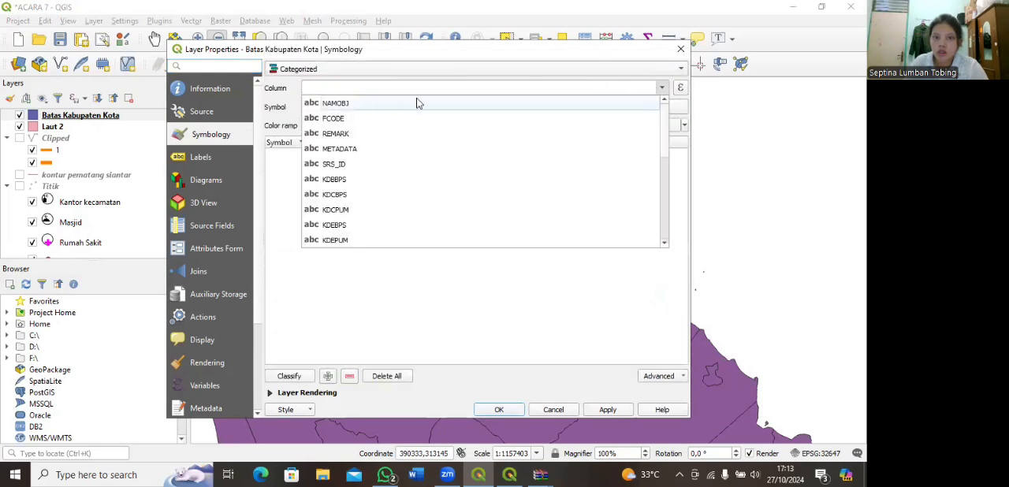
{"action": "scroll", "coordinate": [362, 189], "scroll_direction": "down", "scroll_amount": 4}
{"action": "scroll", "coordinate": [364, 190], "scroll_direction": "up", "scroll_amount": 3}
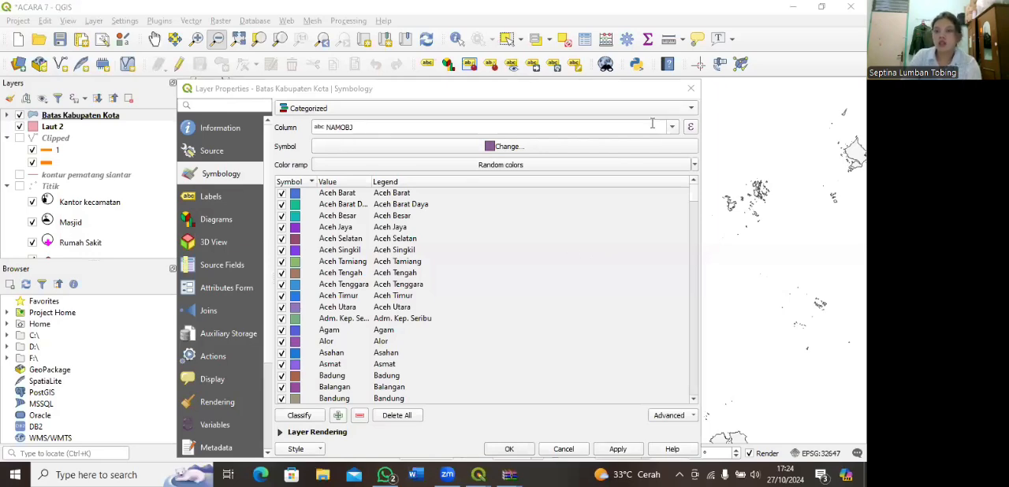
{"action": "left_click", "coordinate": [347, 131]}
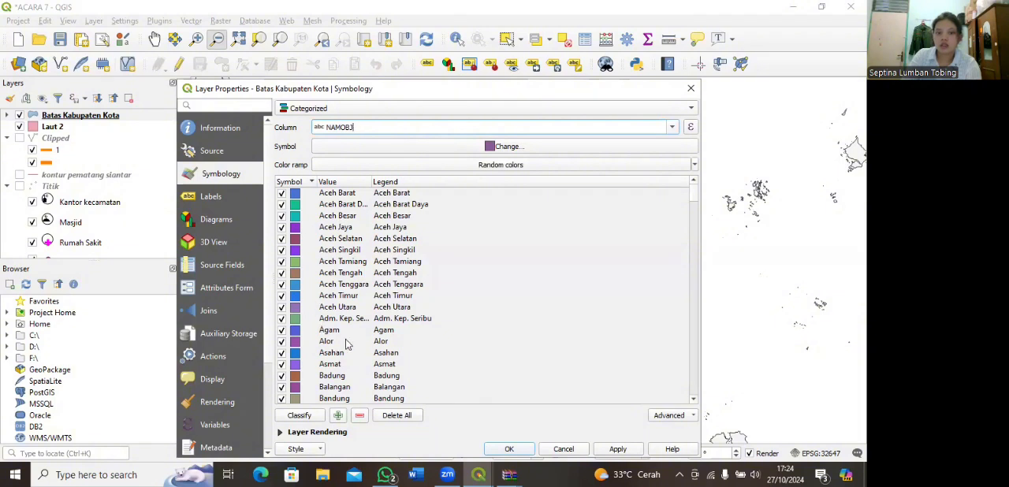
Step: Recolor all Batas Kabupaten Kota categories to the pale lavender #f1f1f9 and accept the layer style
{"action": "left_click", "coordinate": [330, 242]}
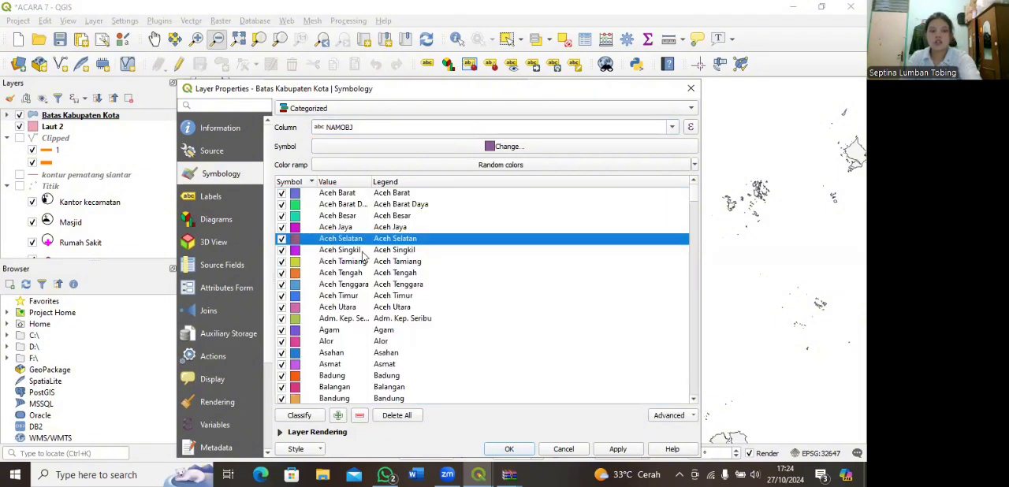
{"action": "key", "text": "ctrl+a"}
{"action": "right_click", "coordinate": [474, 260]}
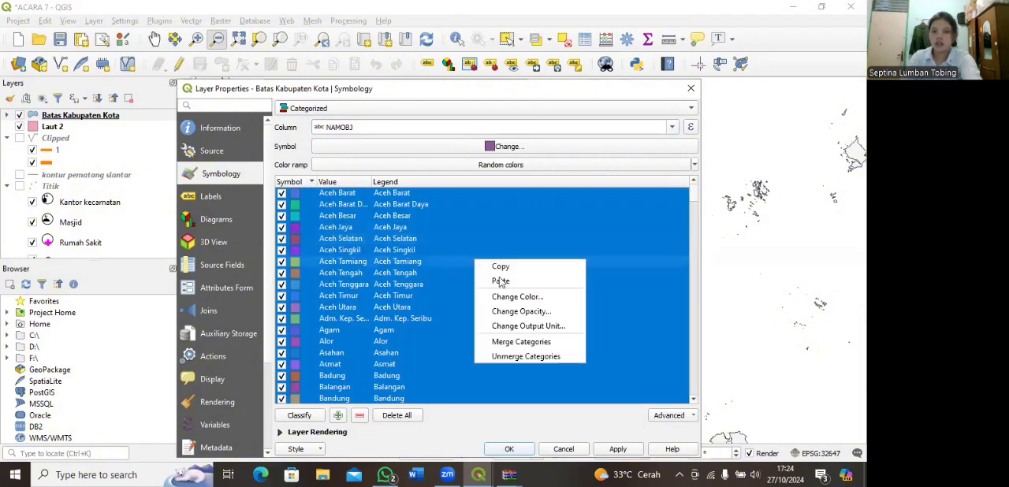
{"action": "left_click", "coordinate": [500, 300]}
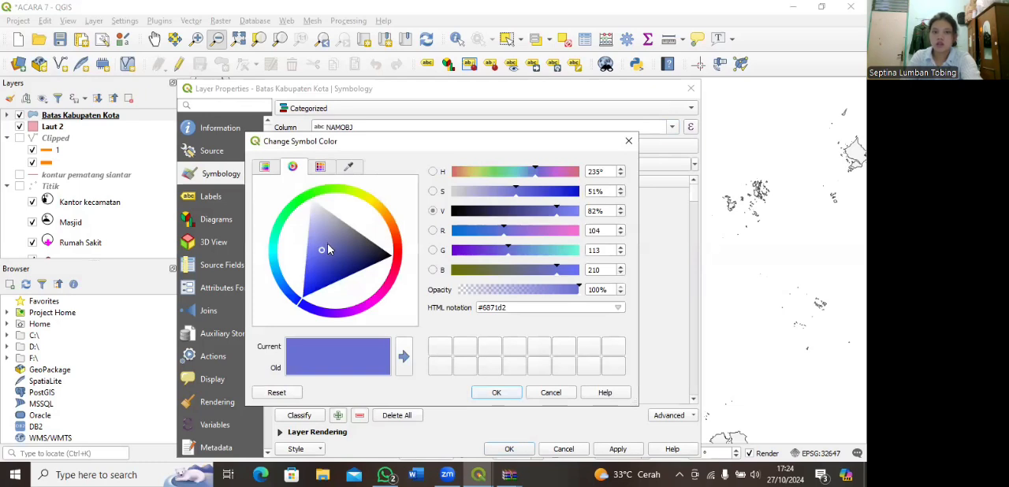
{"action": "left_click", "coordinate": [310, 203]}
{"action": "left_click", "coordinate": [300, 368]}
{"action": "left_click_drag", "start_coordinate": [315, 218], "coordinate": [310, 205]}
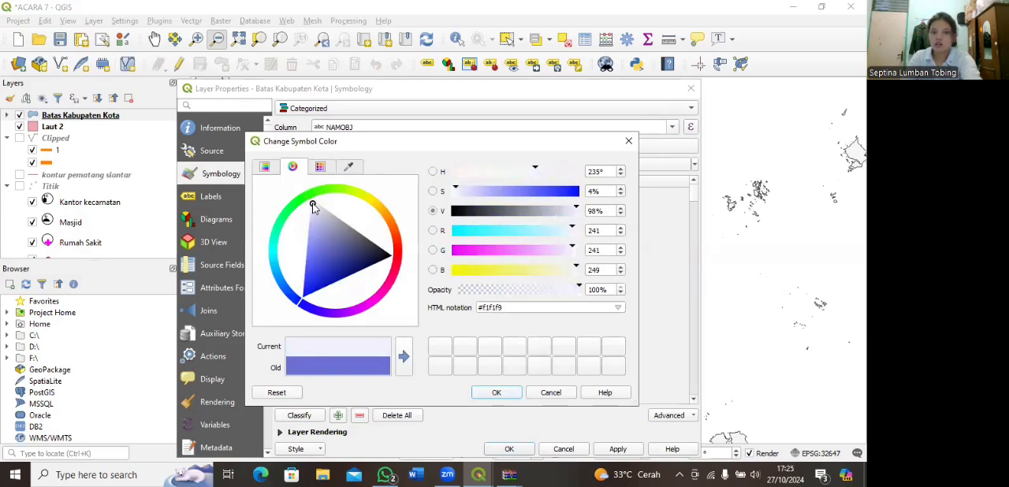
{"action": "left_click", "coordinate": [496, 393]}
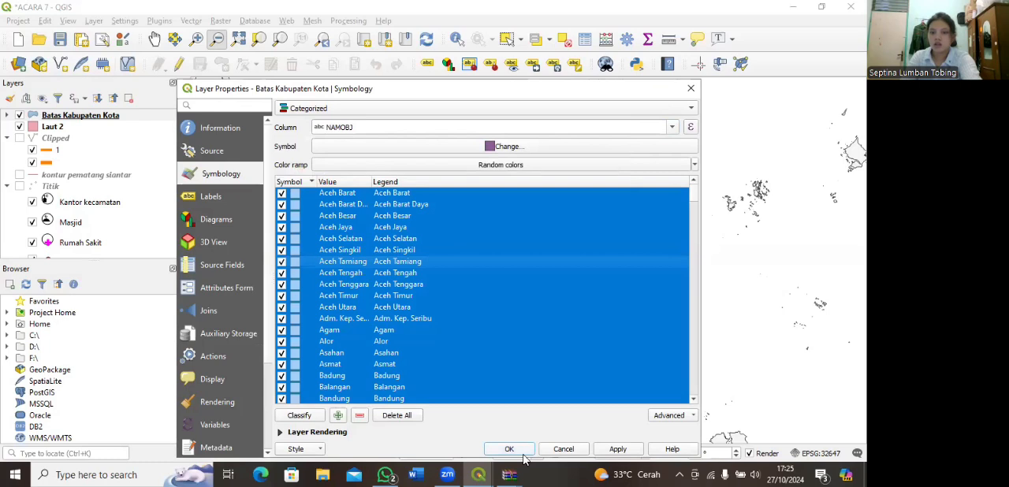
{"action": "left_click", "coordinate": [523, 454]}
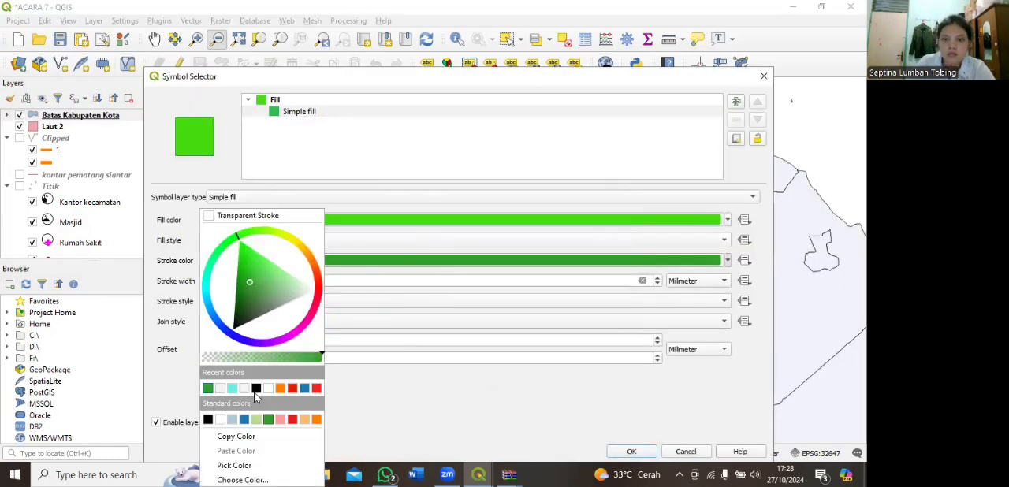
Step: Give the green Kota Pematangsiantar category symbol a black stroke and accept the layer style
{"action": "left_click", "coordinate": [255, 389]}
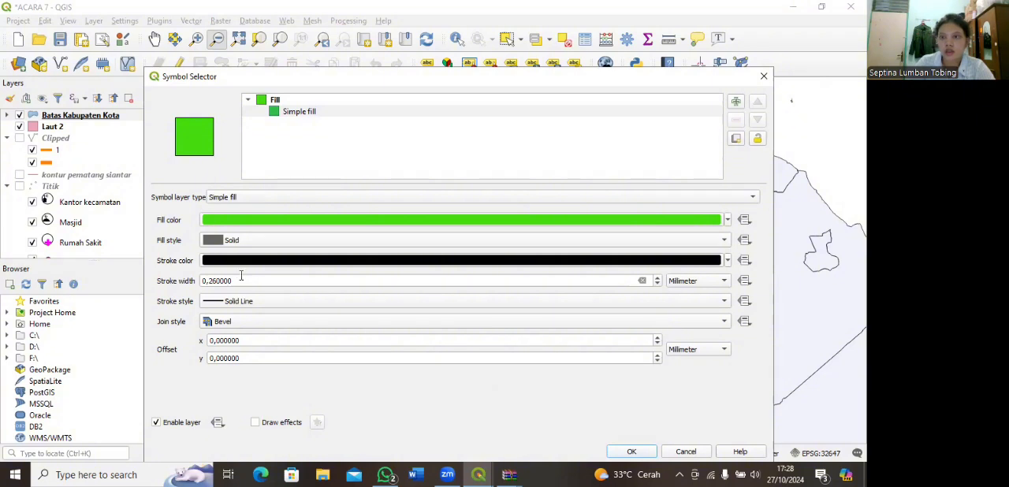
{"action": "left_click", "coordinate": [632, 453]}
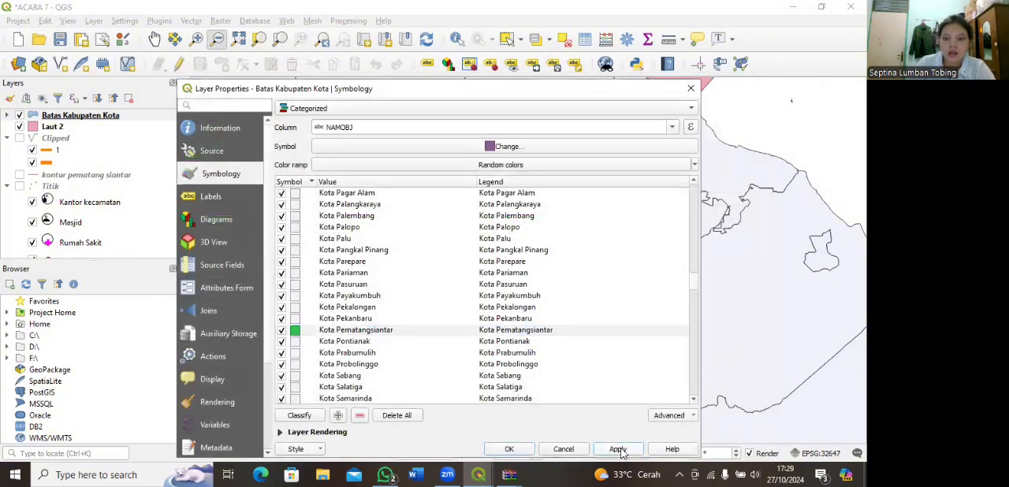
{"action": "left_click", "coordinate": [529, 454]}
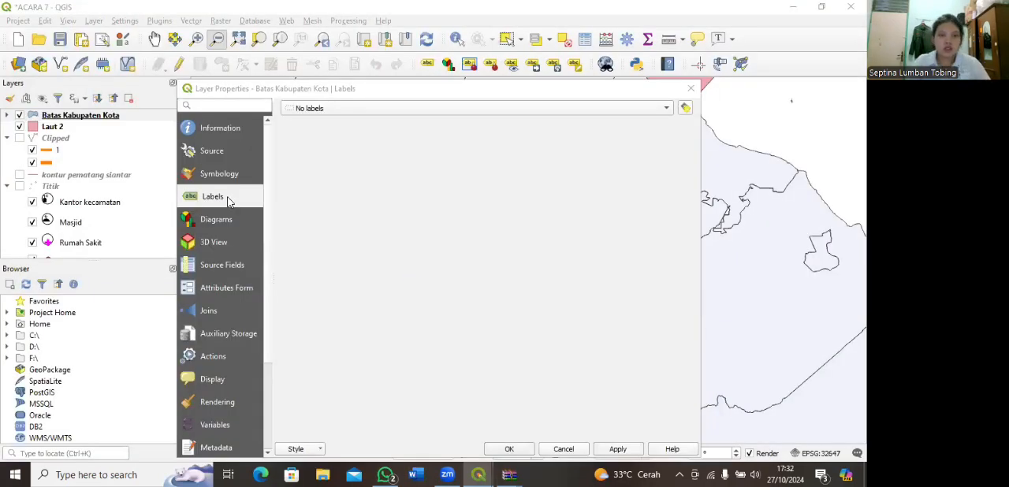
Step: Turn on single labels for Batas Kabupaten Kota using the NAMOBJ field
{"action": "left_click", "coordinate": [666, 112]}
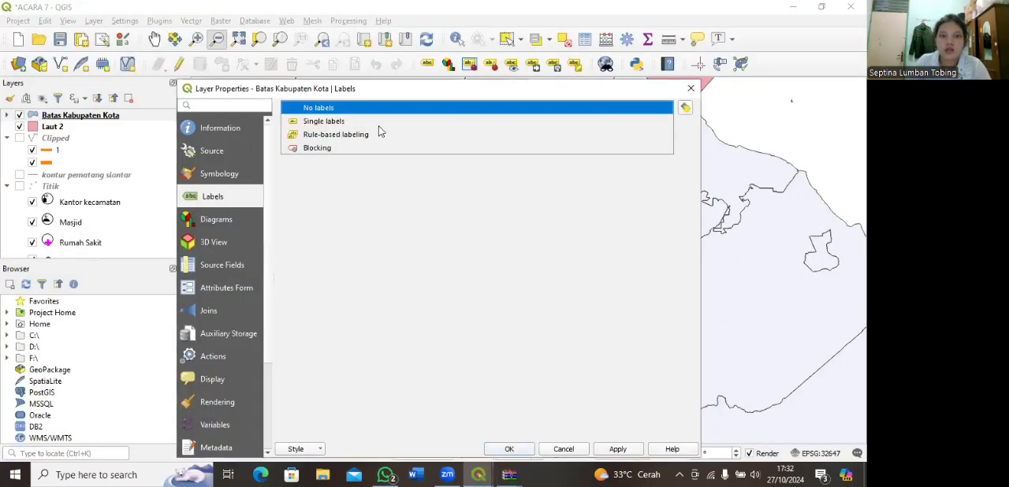
{"action": "left_click", "coordinate": [369, 124]}
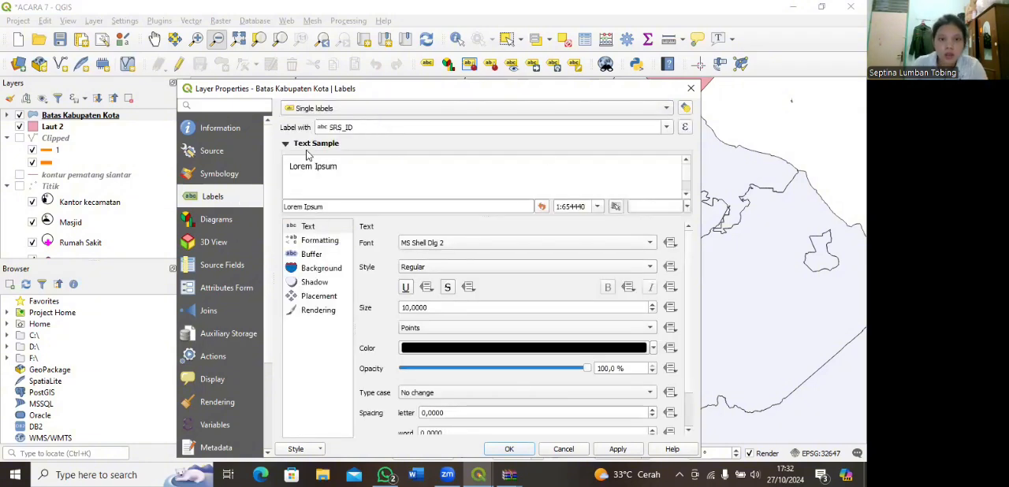
{"action": "left_click", "coordinate": [664, 128]}
{"action": "left_click", "coordinate": [376, 144]}
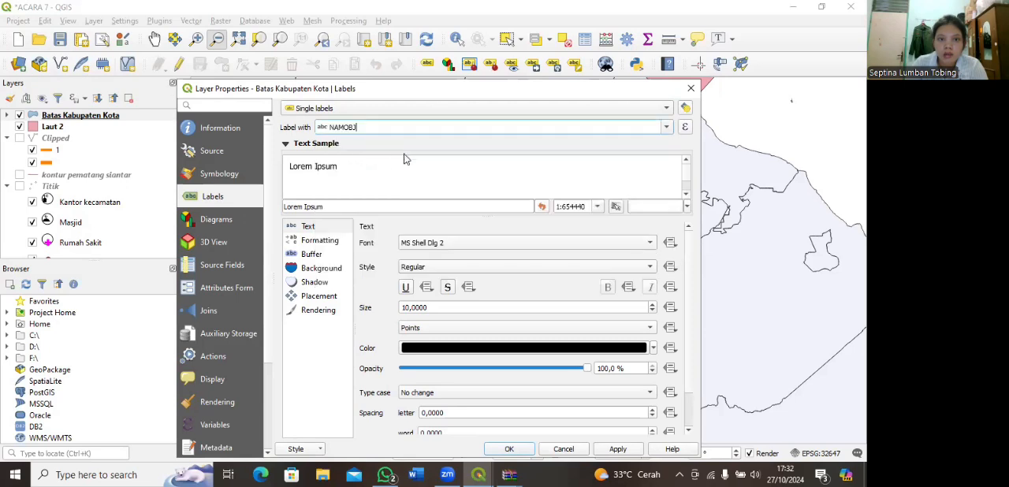
Step: Set the regency label font to Times New Roman at 8 points and apply the labels to the layer
{"action": "left_click", "coordinate": [309, 228]}
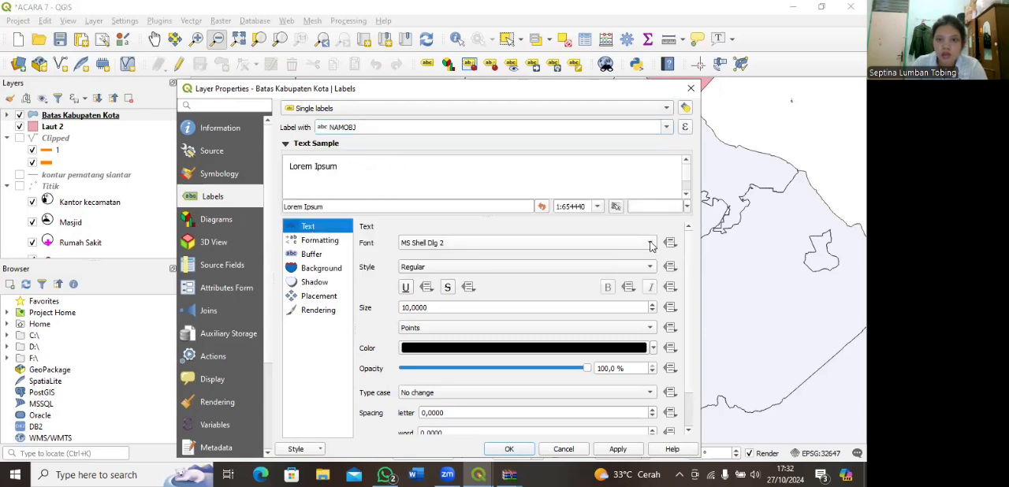
{"action": "left_click", "coordinate": [478, 247]}
{"action": "left_click", "coordinate": [482, 235]}
{"action": "left_click", "coordinate": [644, 245]}
{"action": "scroll", "coordinate": [482, 298], "scroll_direction": "down", "scroll_amount": 12}
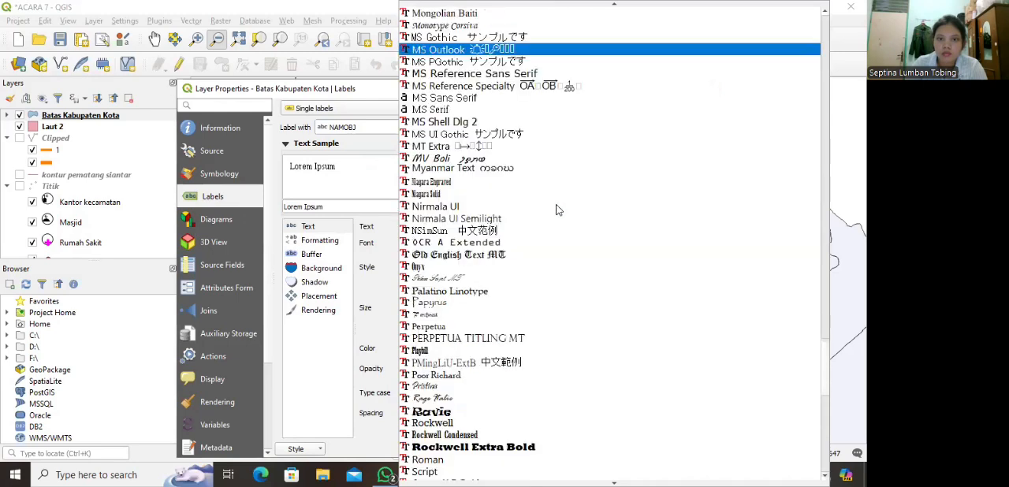
{"action": "scroll", "coordinate": [482, 298], "scroll_direction": "down", "scroll_amount": 2}
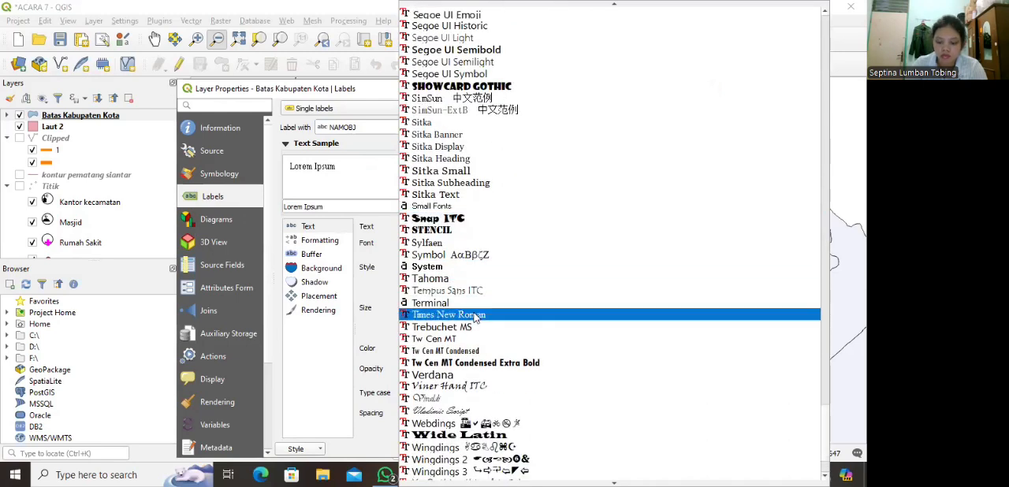
{"action": "left_click", "coordinate": [465, 312]}
{"action": "left_click", "coordinate": [653, 311]}
{"action": "left_click", "coordinate": [652, 312]}
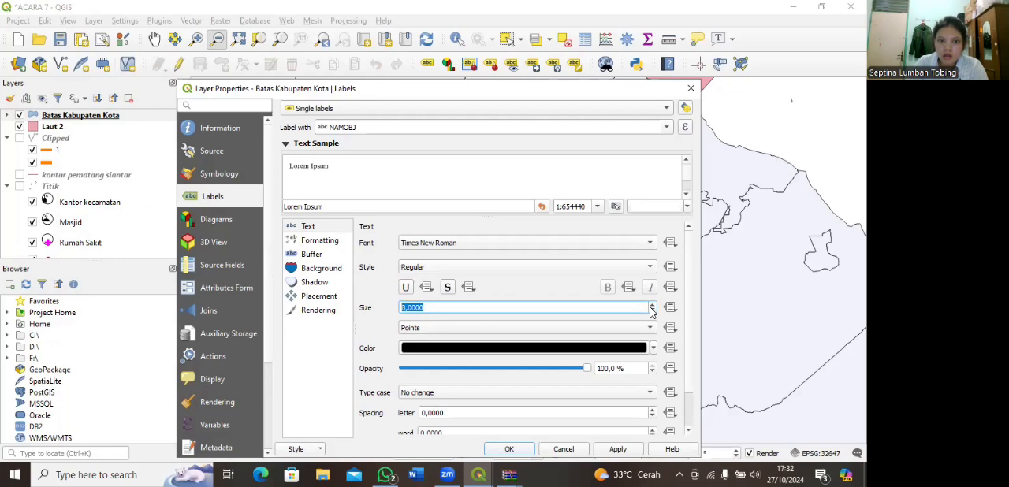
{"action": "scroll", "coordinate": [455, 323], "scroll_direction": "down", "scroll_amount": 2}
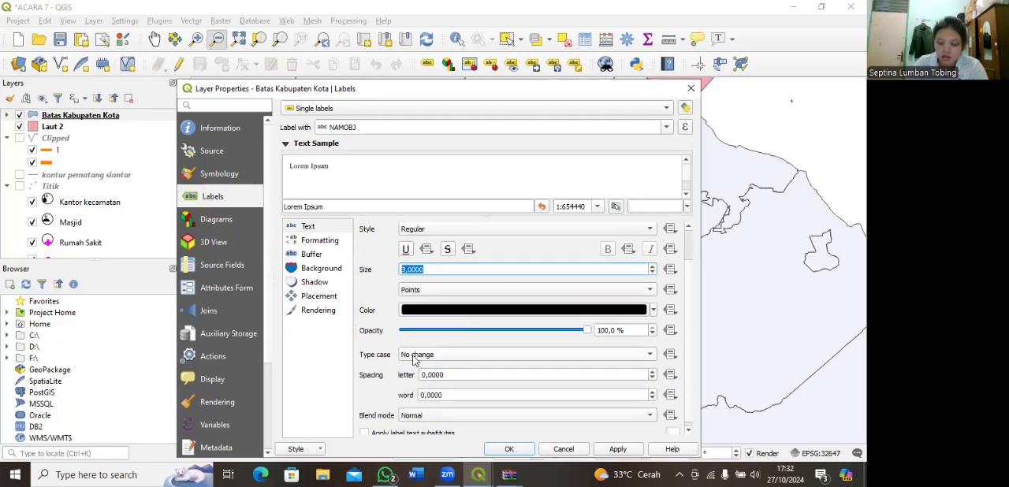
{"action": "left_click", "coordinate": [617, 450]}
{"action": "left_click", "coordinate": [508, 449]}
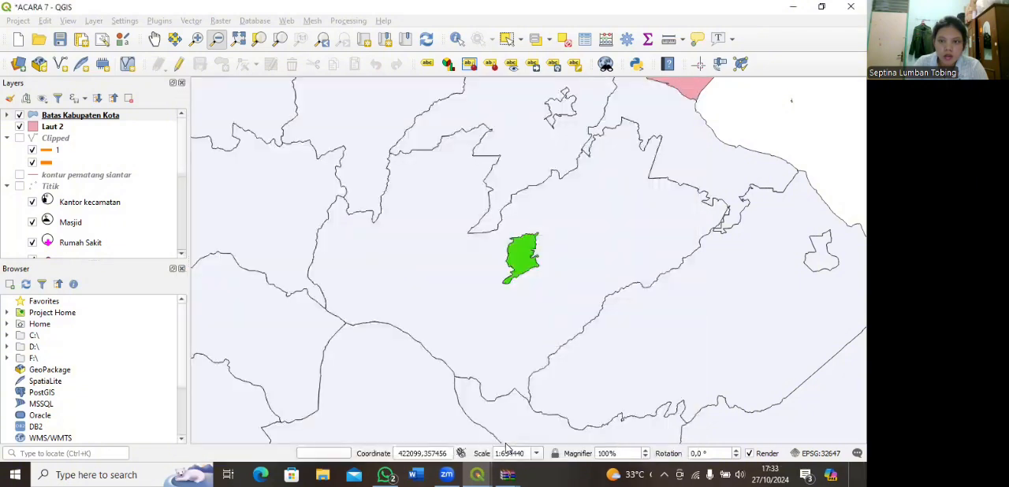
Step: Change the simple fill of the Laut 2 layer to dark blue, keeping single symbol styling
{"action": "left_click", "coordinate": [70, 117]}
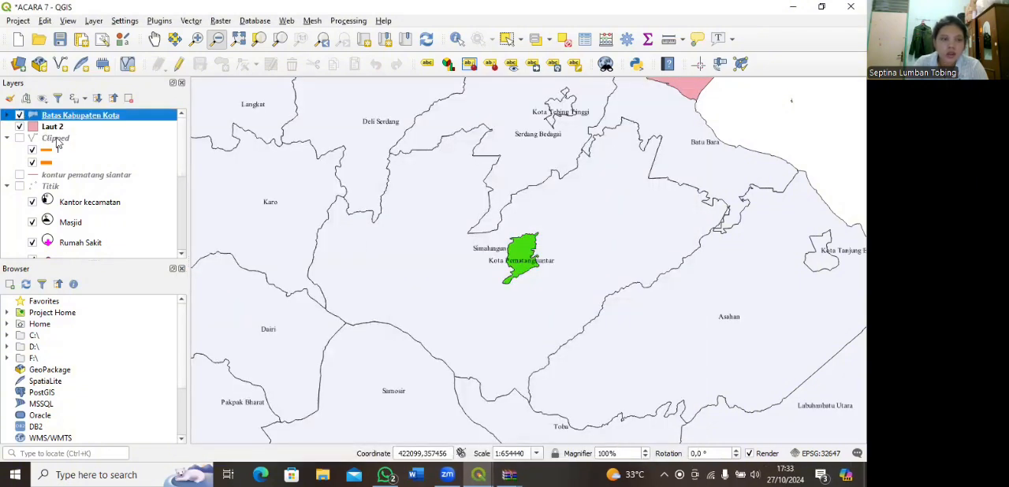
{"action": "left_click", "coordinate": [57, 128]}
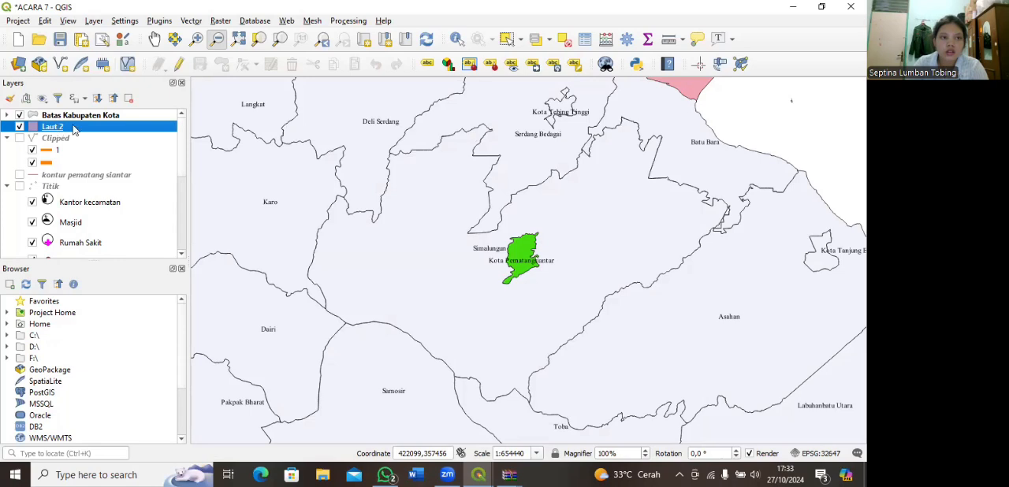
{"action": "double_click", "coordinate": [73, 130]}
{"action": "left_click", "coordinate": [215, 175]}
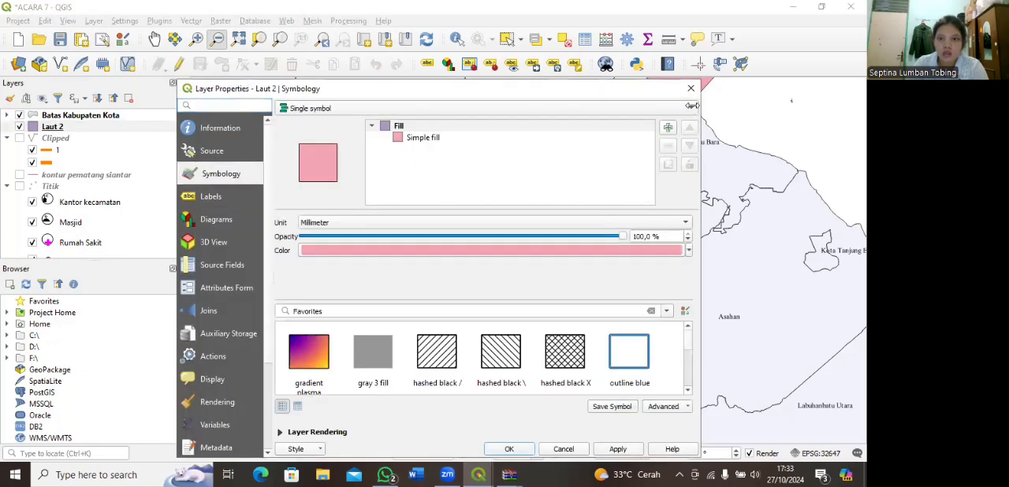
{"action": "left_click", "coordinate": [691, 112]}
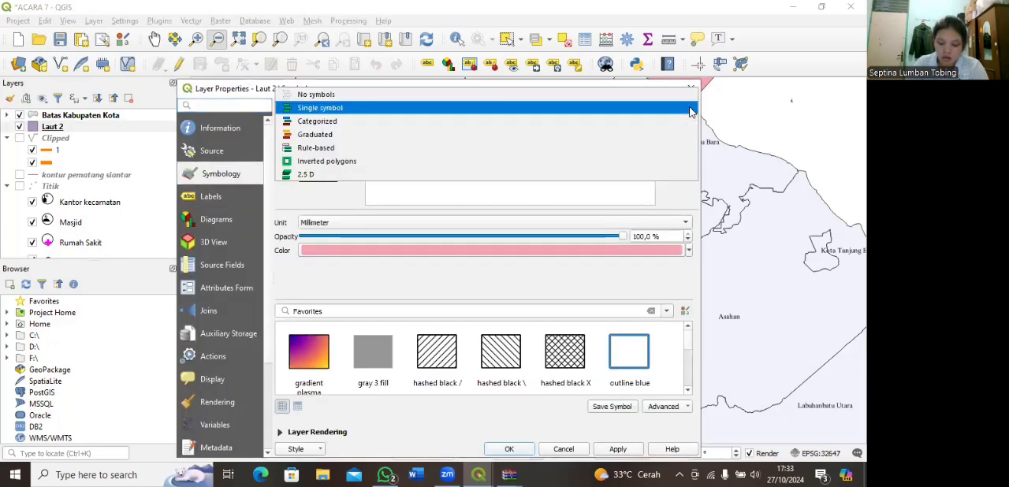
{"action": "left_click", "coordinate": [334, 108]}
{"action": "left_click", "coordinate": [430, 140]}
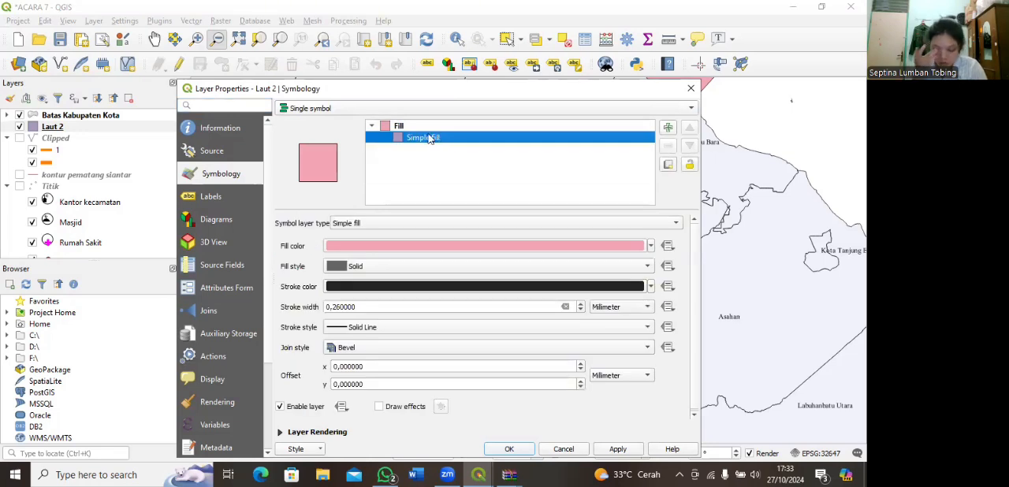
{"action": "left_click", "coordinate": [650, 246]}
{"action": "left_click_drag", "start_coordinate": [361, 345], "coordinate": [360, 336]}
{"action": "left_click_drag", "start_coordinate": [373, 283], "coordinate": [390, 300]}
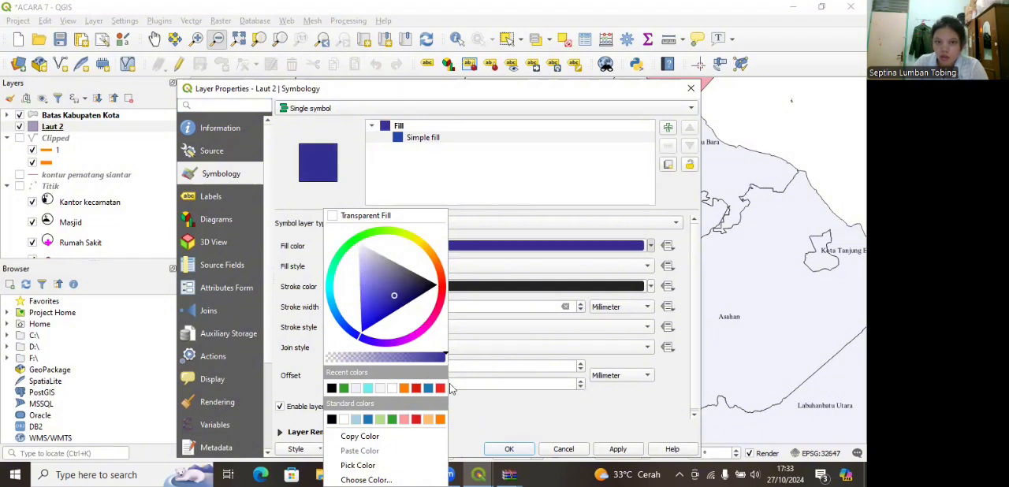
{"action": "left_click", "coordinate": [485, 419]}
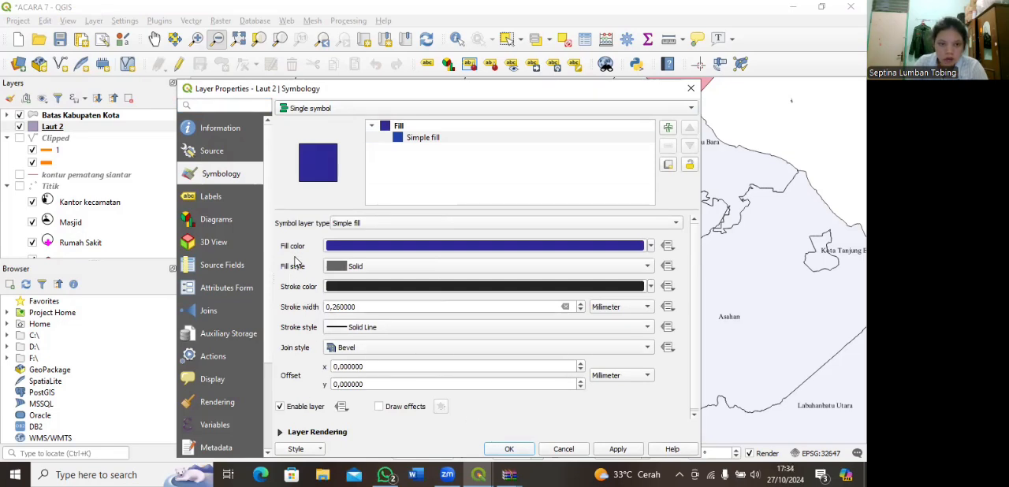
{"action": "left_click", "coordinate": [509, 449]}
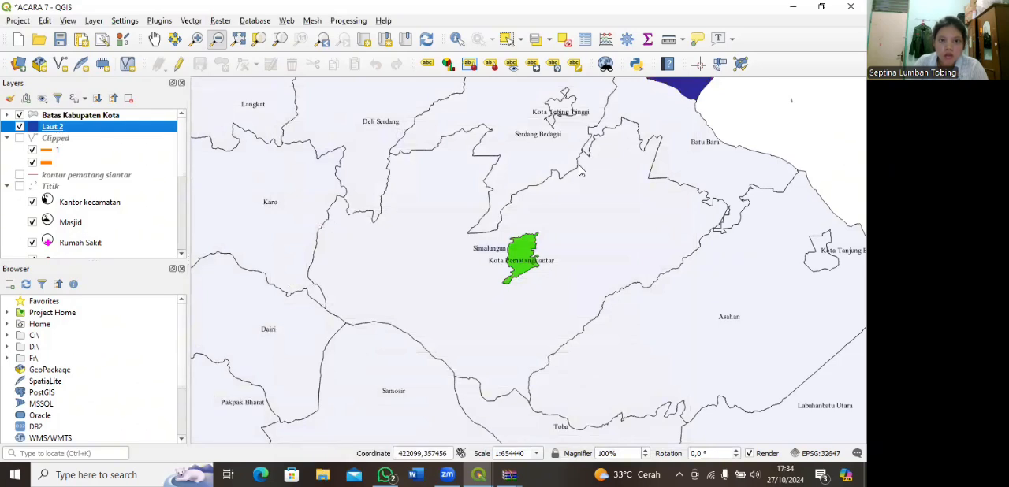
Step: Turn on single labels for the Laut 2 layer using the Keterangan field
{"action": "left_click", "coordinate": [213, 196]}
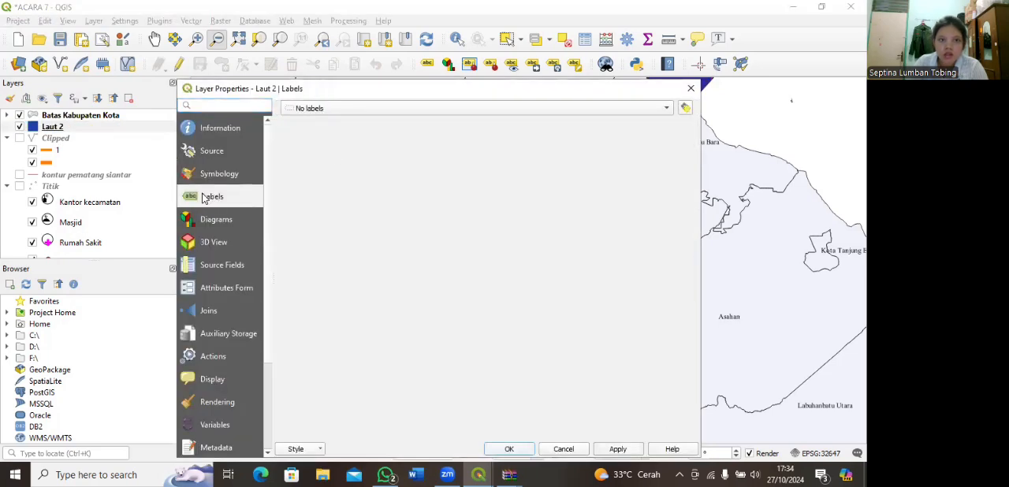
{"action": "left_click", "coordinate": [659, 108]}
{"action": "left_click", "coordinate": [513, 119]}
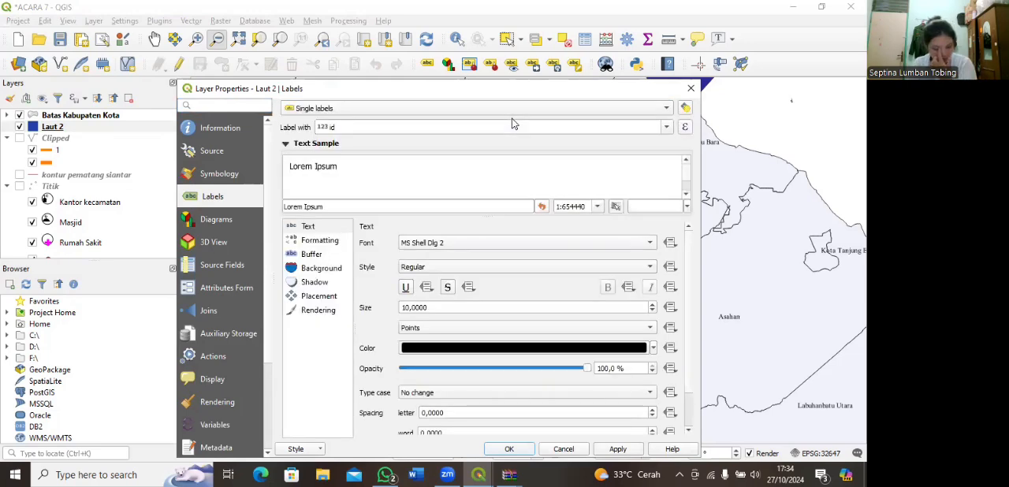
{"action": "left_click", "coordinate": [666, 128]}
{"action": "left_click", "coordinate": [375, 158]}
Step: Set the Laut 2 label font to Times New Roman at 8 points
{"action": "left_click", "coordinate": [305, 227]}
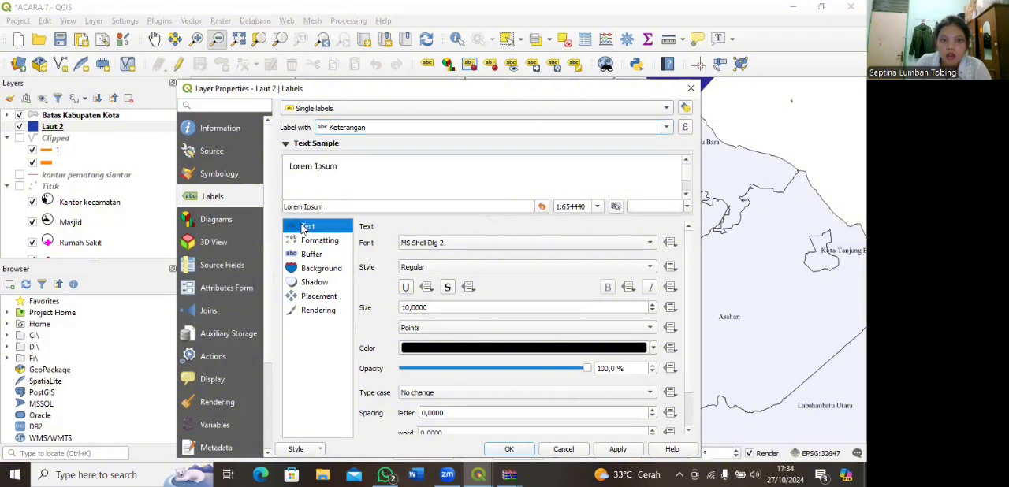
{"action": "left_click", "coordinate": [649, 244]}
{"action": "scroll", "coordinate": [485, 246], "scroll_direction": "down", "scroll_amount": 20}
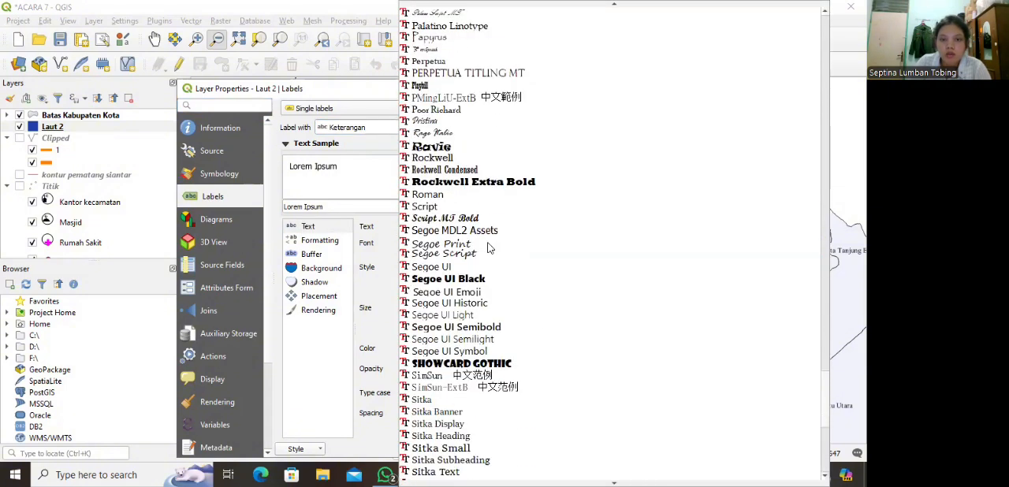
{"action": "scroll", "coordinate": [485, 247], "scroll_direction": "down", "scroll_amount": 1}
{"action": "scroll", "coordinate": [485, 246], "scroll_direction": "up", "scroll_amount": 2}
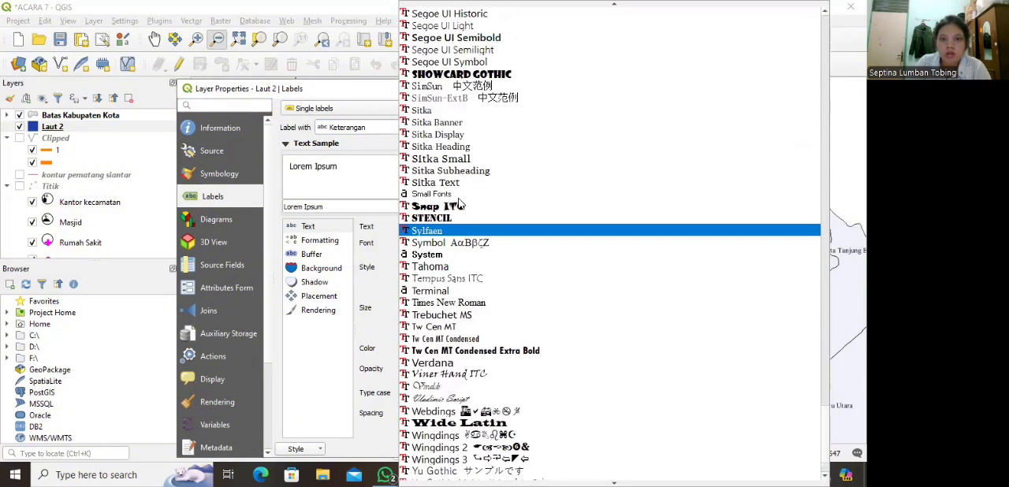
{"action": "left_click", "coordinate": [469, 297]}
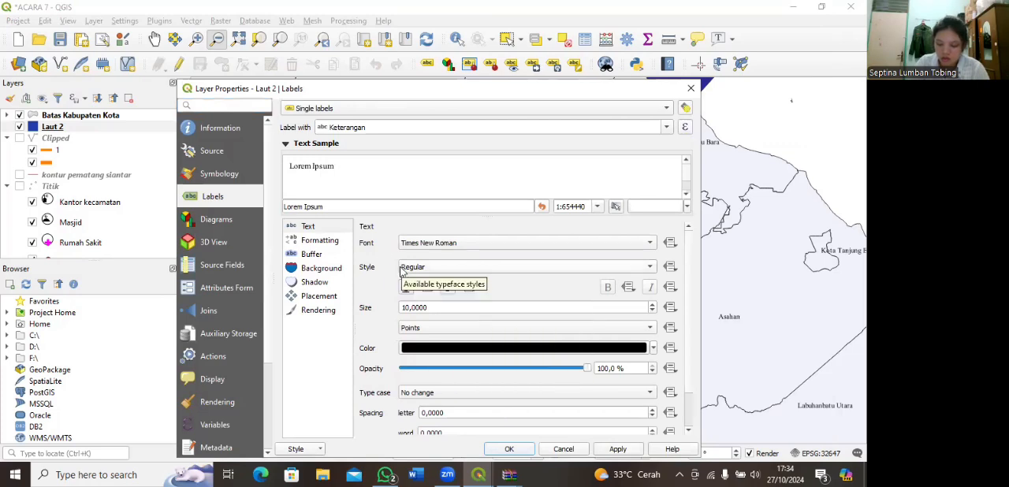
{"action": "left_click", "coordinate": [654, 304]}
{"action": "left_click", "coordinate": [652, 311]}
{"action": "left_click", "coordinate": [651, 312]}
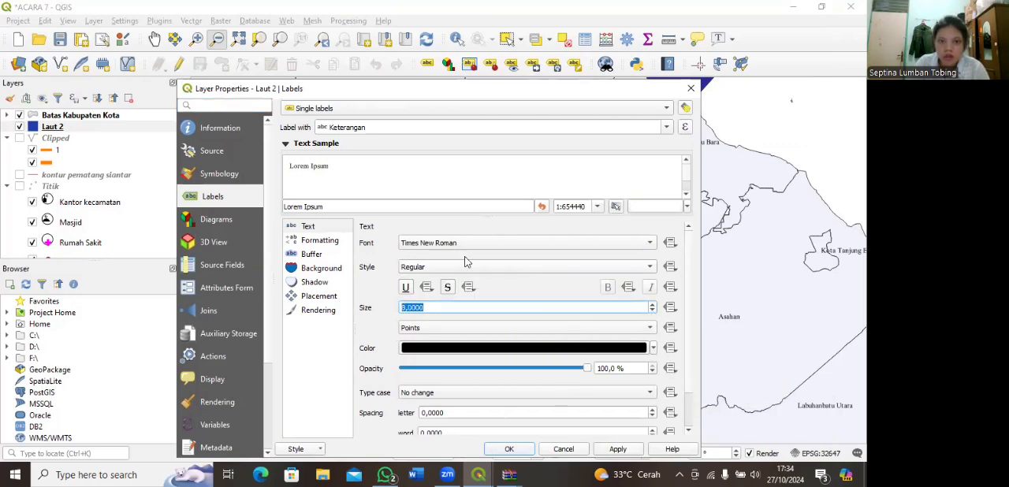
Step: Enable the text buffer for the Laut 2 labels, accept the layer properties, and bring the sea and Kota Pematangsiantar into view
{"action": "left_click", "coordinate": [315, 255]}
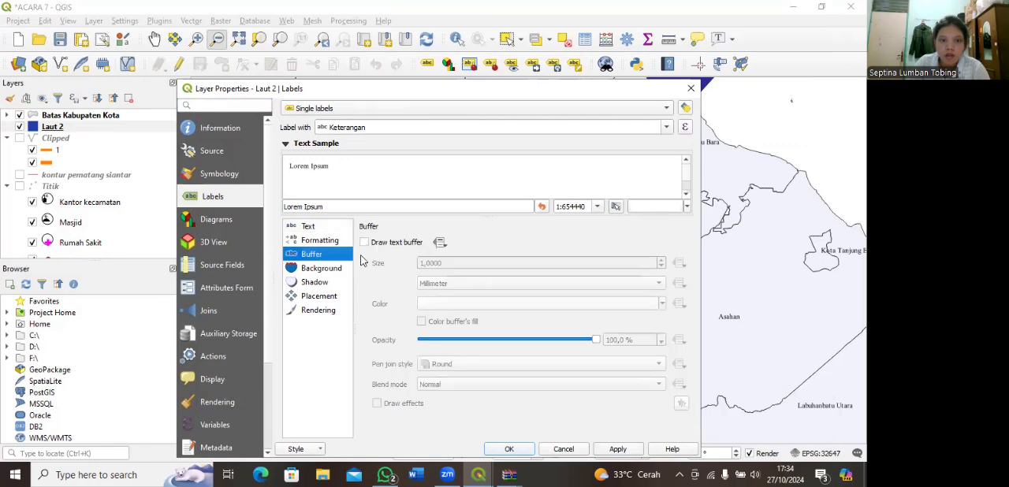
{"action": "left_click", "coordinate": [364, 243]}
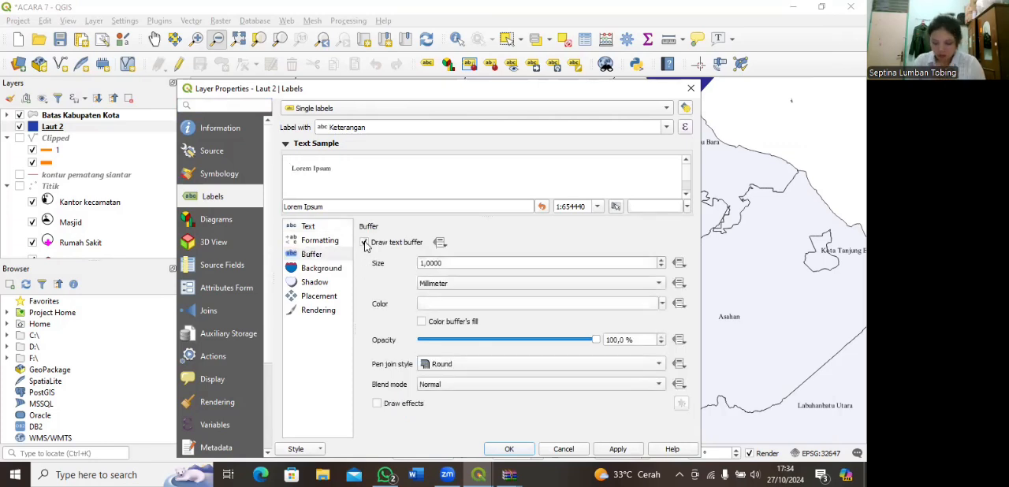
{"action": "left_click", "coordinate": [509, 449]}
{"action": "left_click_drag", "start_coordinate": [649, 192], "coordinate": [596, 282]}
{"action": "left_click_drag", "start_coordinate": [513, 358], "coordinate": [508, 323]}
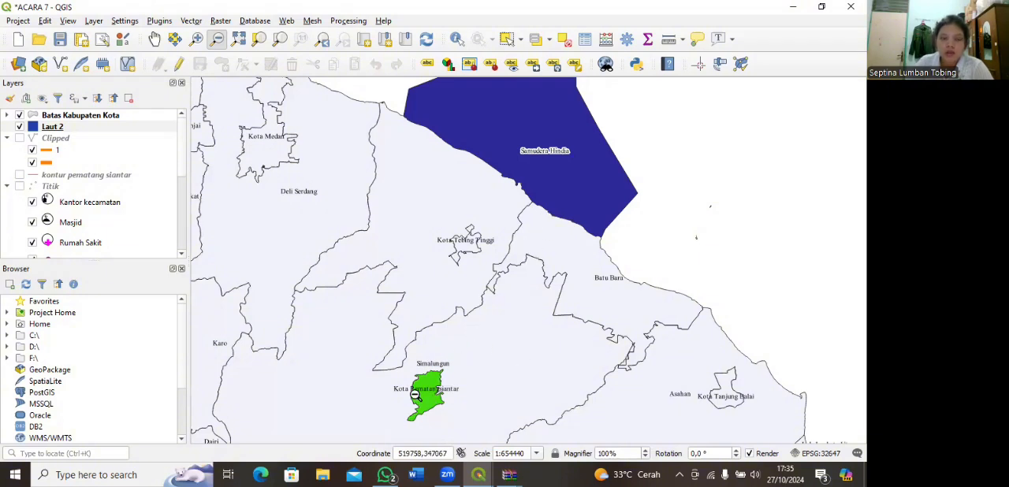
Step: Switch to the layout acara 8 window and add a second map inside the rectangle under INSET
{"action": "mouse_move", "coordinate": [477, 473]}
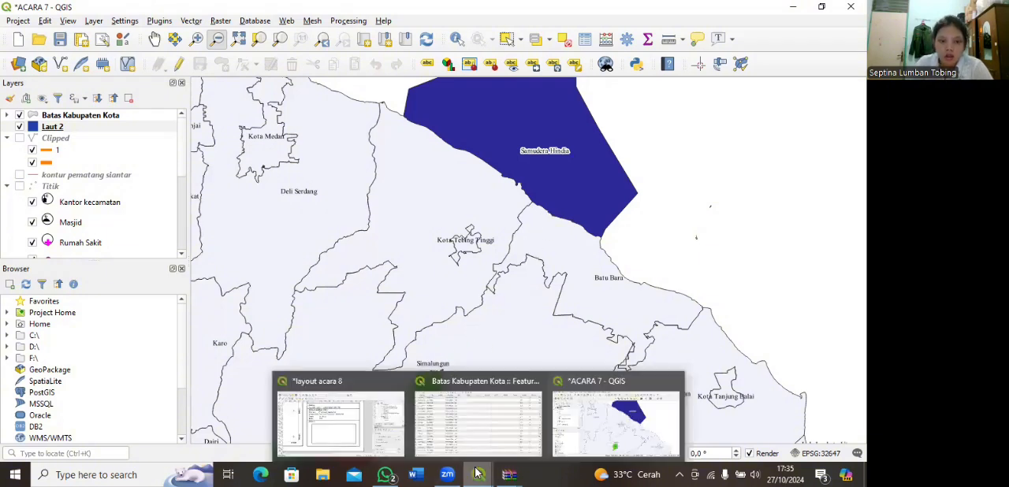
{"action": "left_click", "coordinate": [277, 445]}
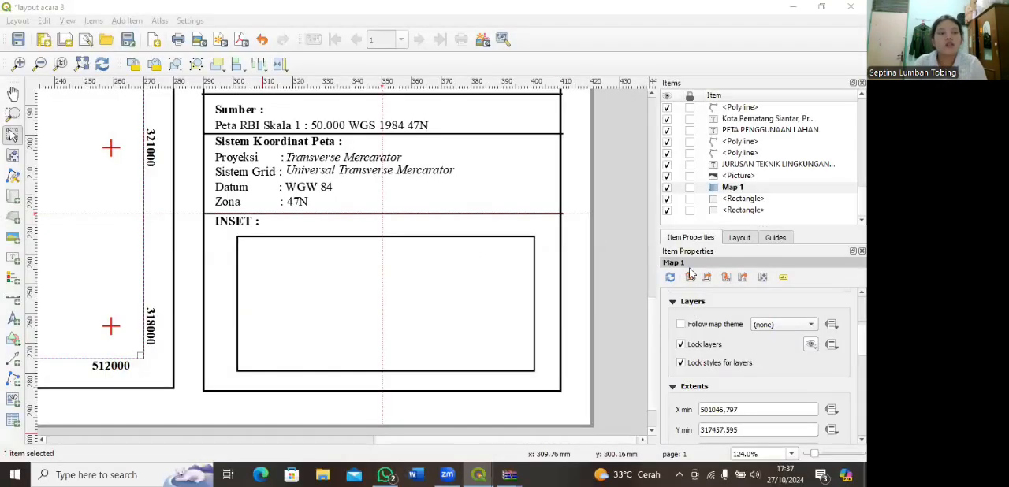
{"action": "left_click", "coordinate": [12, 197]}
{"action": "left_click_drag", "start_coordinate": [244, 246], "coordinate": [525, 357]}
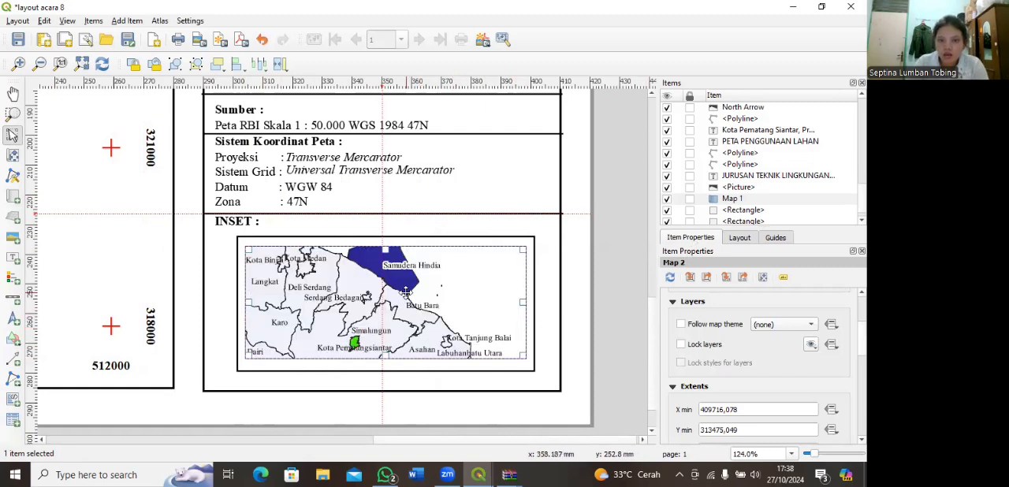
{"action": "left_click", "coordinate": [478, 241]}
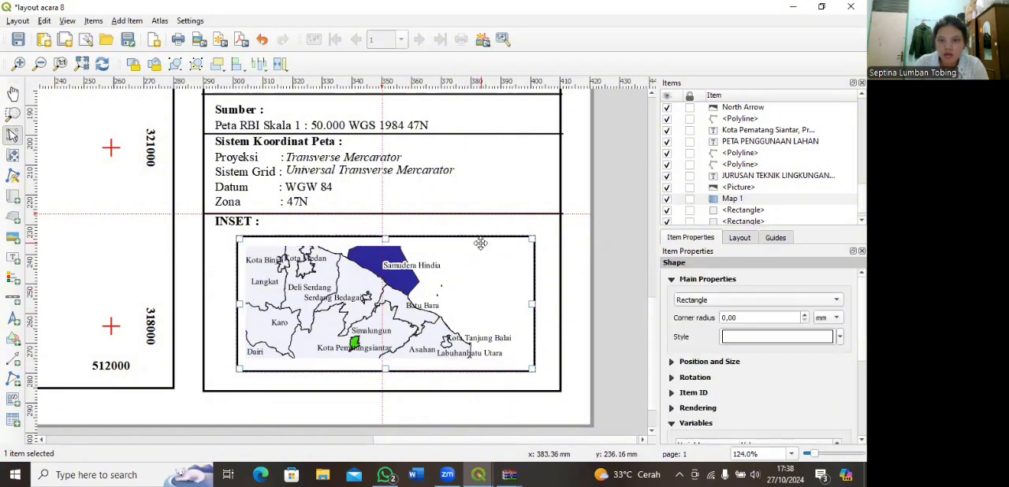
{"action": "left_click_drag", "start_coordinate": [479, 238], "coordinate": [480, 261]}
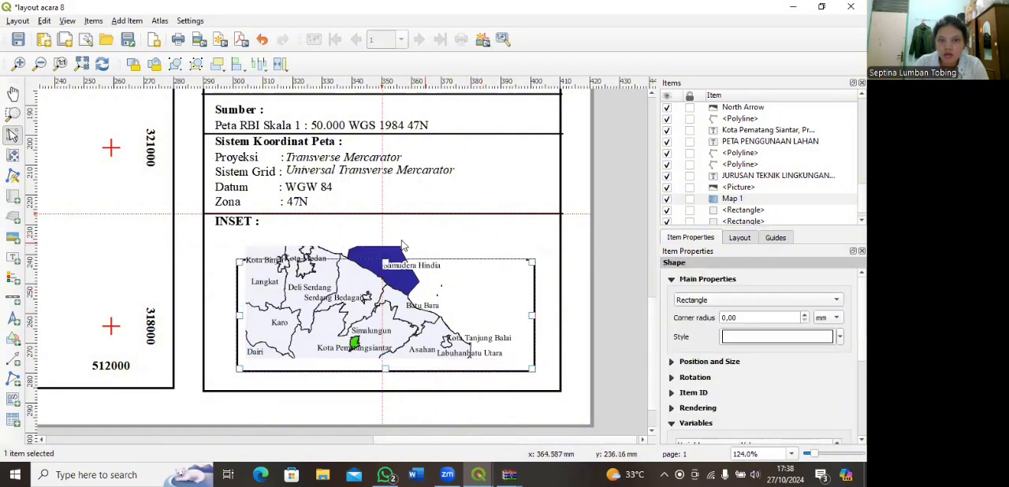
{"action": "left_click", "coordinate": [406, 249]}
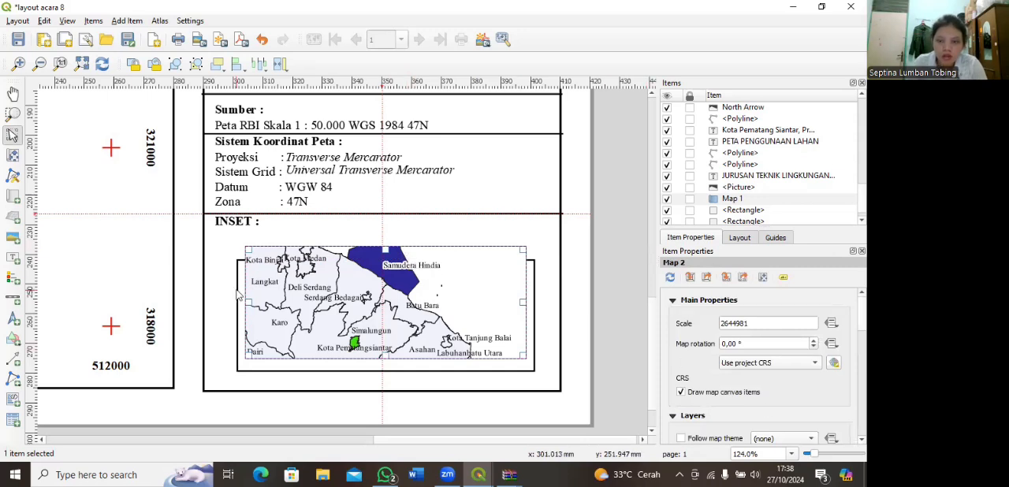
{"action": "left_click", "coordinate": [535, 291]}
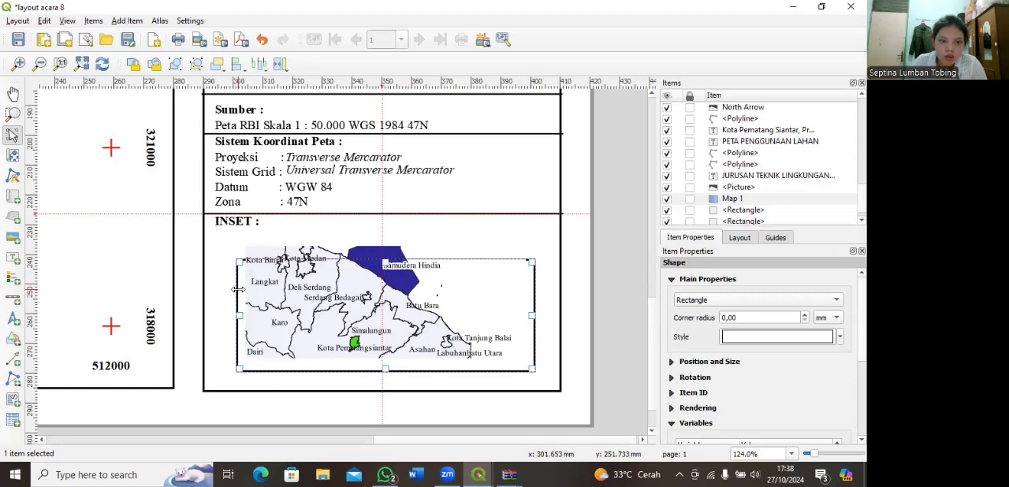
{"action": "left_click", "coordinate": [258, 41]}
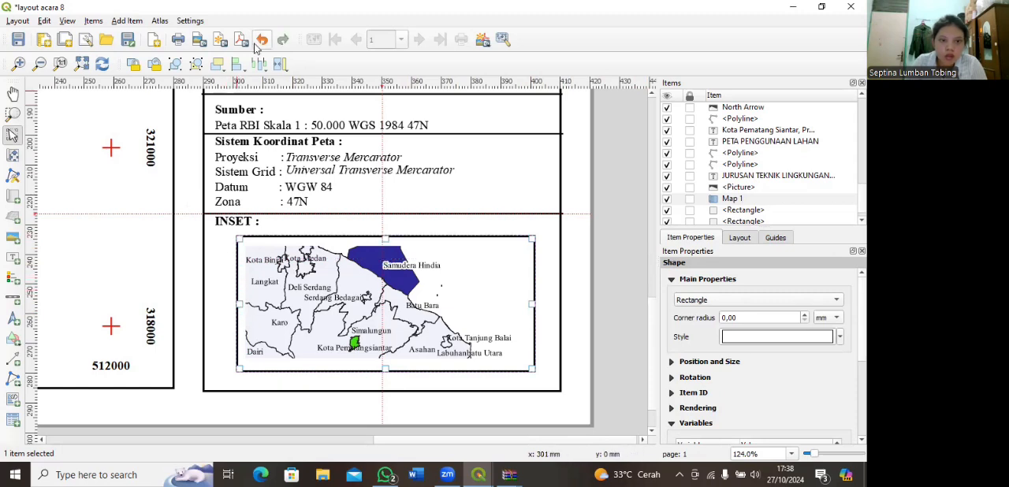
Step: Set the inset map's CRS to the project CRS, EPSG:32647 - WGS 84 / UTM zone 47N
{"action": "left_click", "coordinate": [418, 293]}
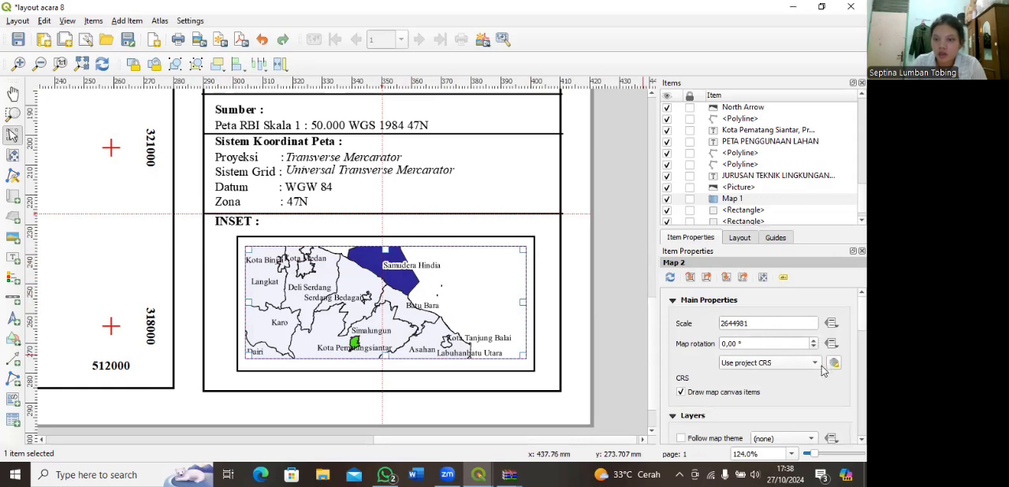
{"action": "left_click", "coordinate": [792, 364]}
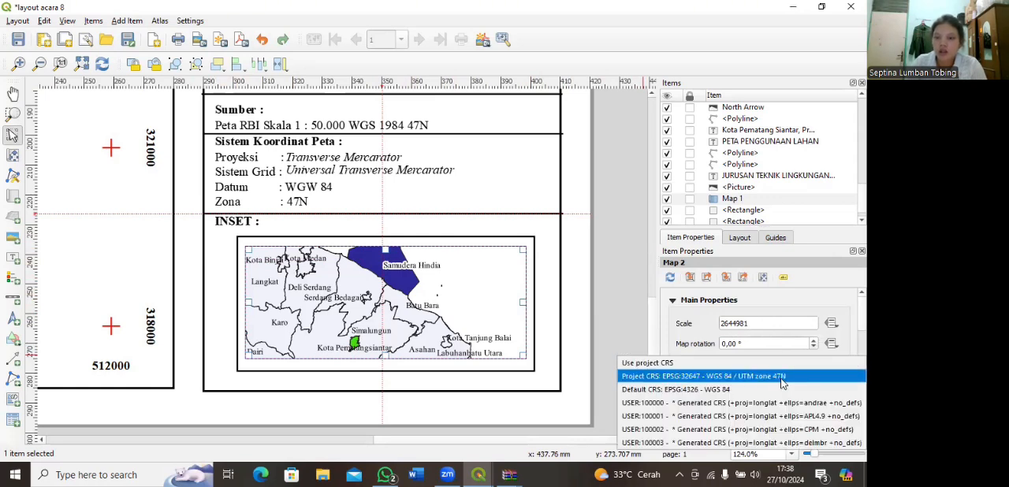
{"action": "left_click", "coordinate": [782, 377]}
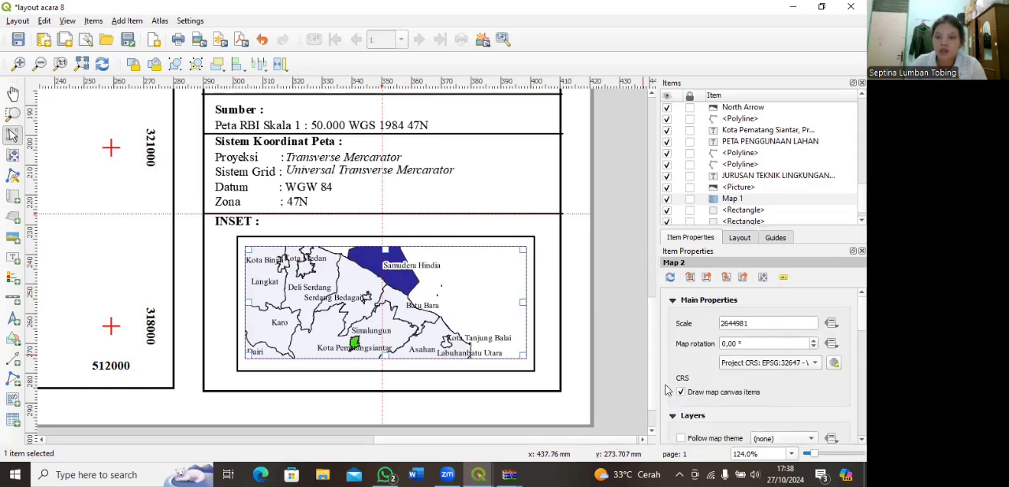
Step: Add a grid to the inset map with the Cross type and the WGS 84 / UTM zone 47N CRS
{"action": "scroll", "coordinate": [666, 385], "scroll_direction": "down", "scroll_amount": 3}
{"action": "scroll", "coordinate": [662, 384], "scroll_direction": "down", "scroll_amount": 6}
{"action": "left_click", "coordinate": [674, 400]}
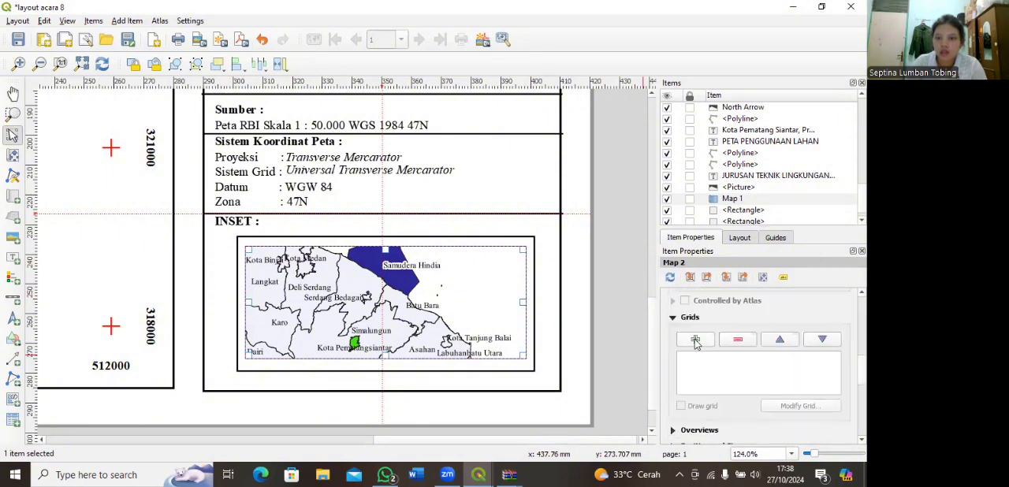
{"action": "left_click", "coordinate": [797, 406]}
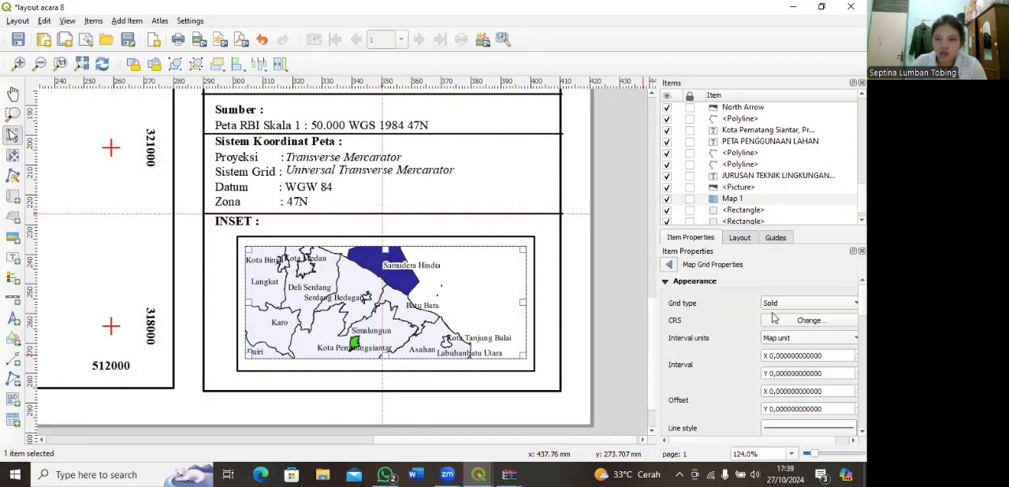
{"action": "left_click", "coordinate": [839, 306]}
{"action": "left_click", "coordinate": [790, 319]}
{"action": "left_click", "coordinate": [800, 320]}
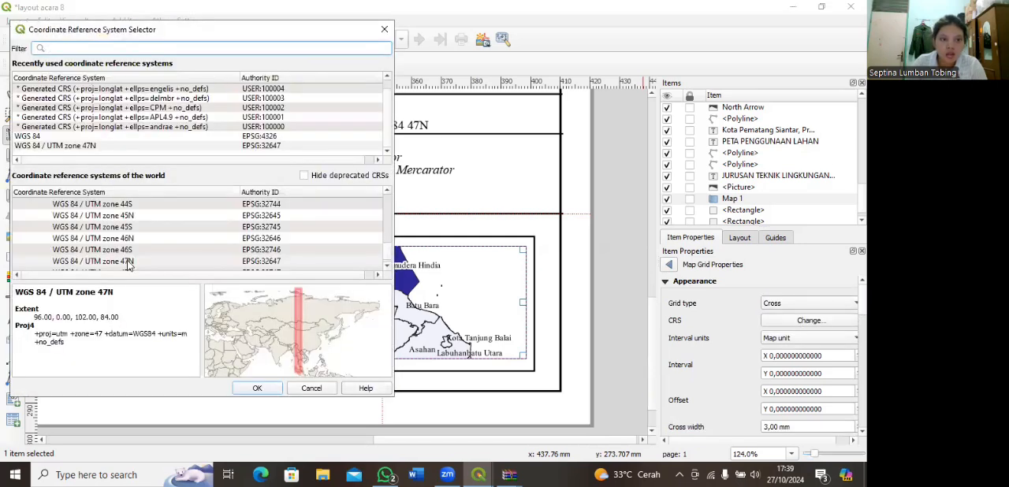
{"action": "left_click", "coordinate": [129, 261]}
{"action": "left_click", "coordinate": [256, 387]}
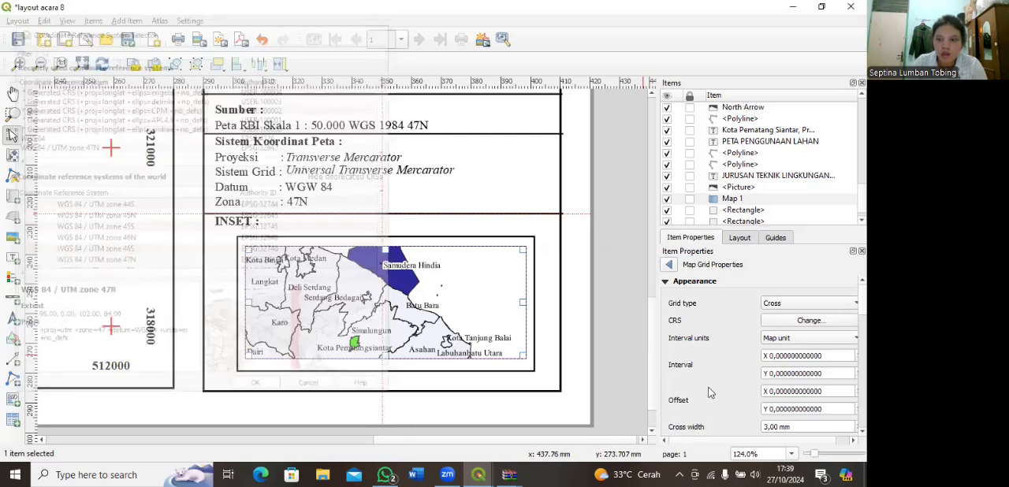
Step: Set the inset grid interval to 2000 map units in X and 3000 in Y
{"action": "scroll", "coordinate": [771, 356], "scroll_direction": "up", "scroll_amount": 1}
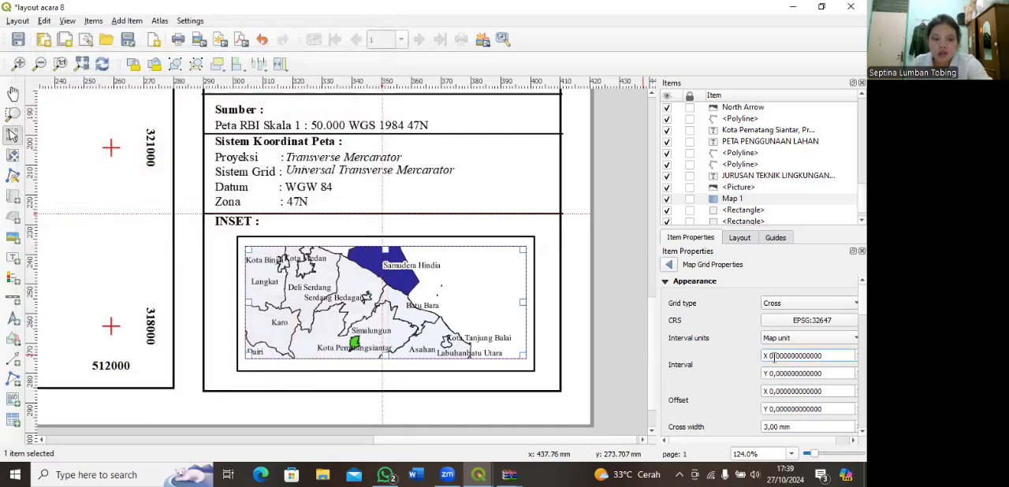
{"action": "type", "text": "000"}
{"action": "left_click", "coordinate": [771, 373]}
{"action": "type", "text": "00"}
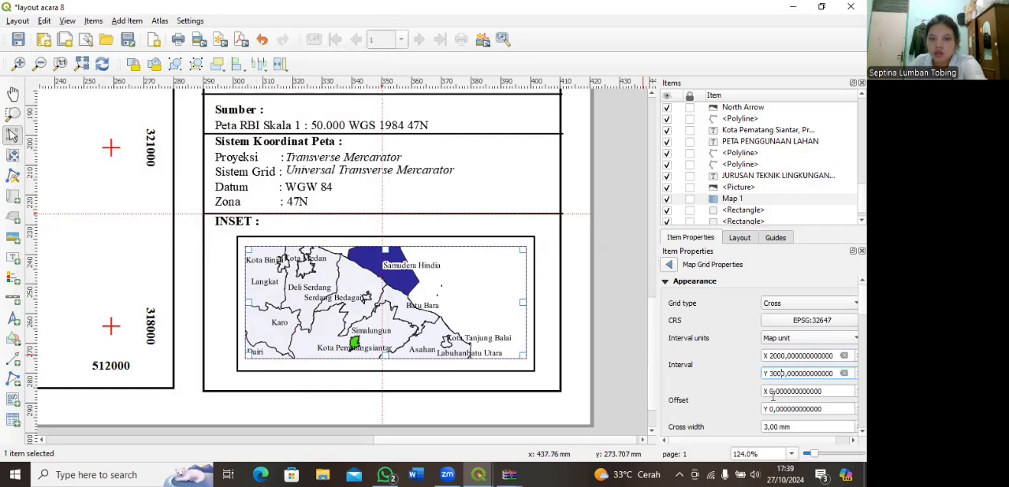
{"action": "key", "text": "Return"}
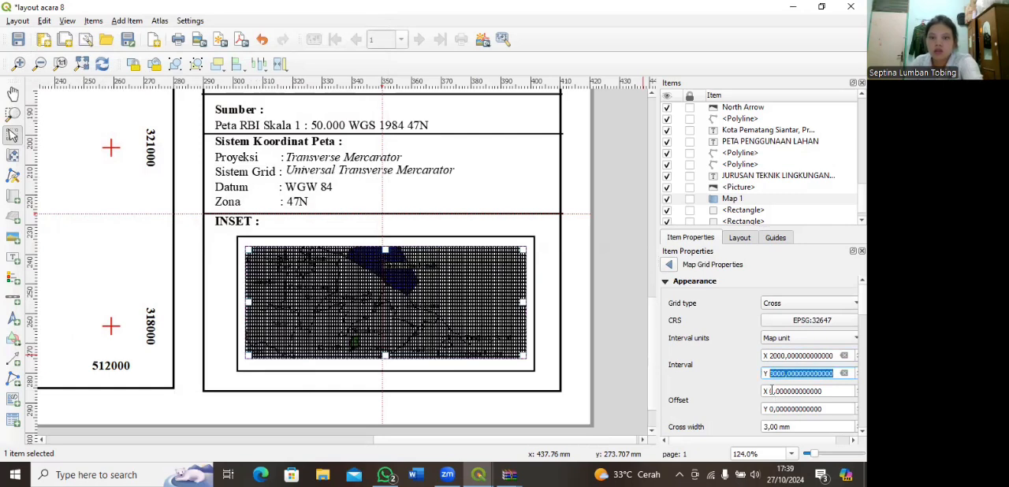
Step: Widen the inset grid interval to 50000 in X and 40000 in Y, and colour the grid crosses red
{"action": "left_click", "coordinate": [778, 372]}
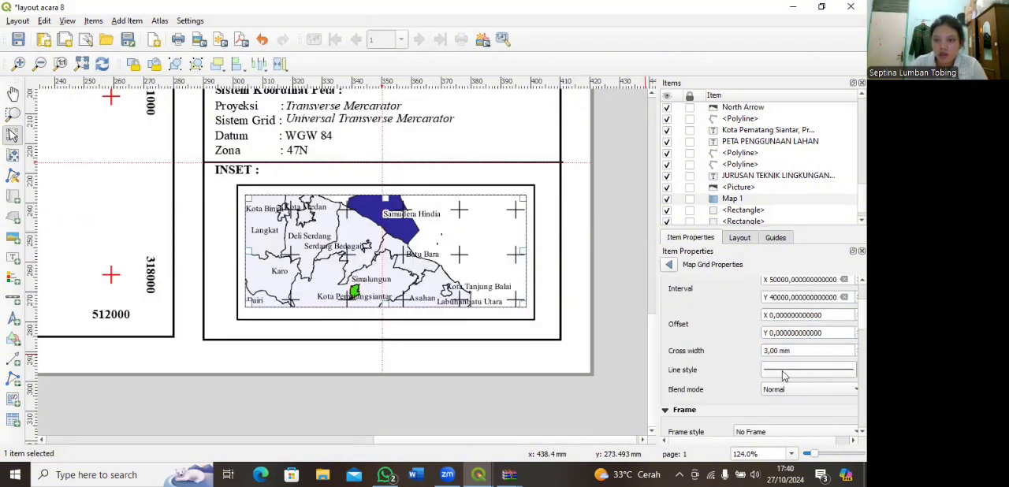
{"action": "left_click", "coordinate": [785, 370]}
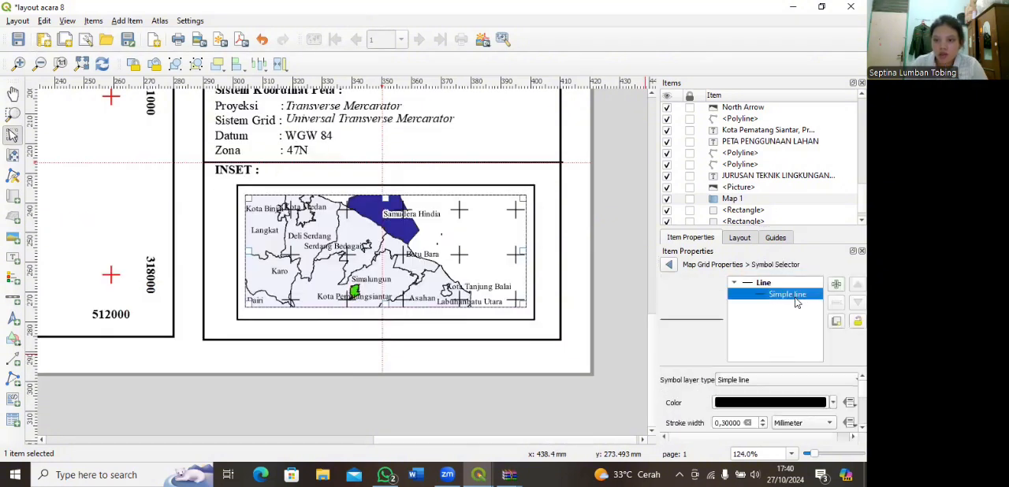
{"action": "left_click", "coordinate": [834, 403]}
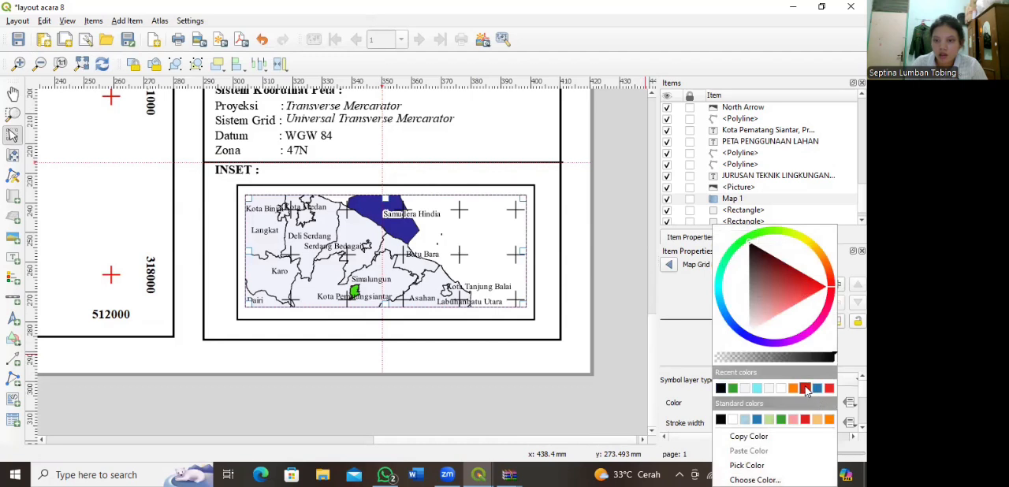
{"action": "left_click", "coordinate": [804, 387]}
{"action": "left_click", "coordinate": [669, 265]}
Step: Draw coordinates on the inset grid, with the left side set to Vertical ascending and the right side to Vertical descending
{"action": "scroll", "coordinate": [669, 378], "scroll_direction": "down", "scroll_amount": 6}
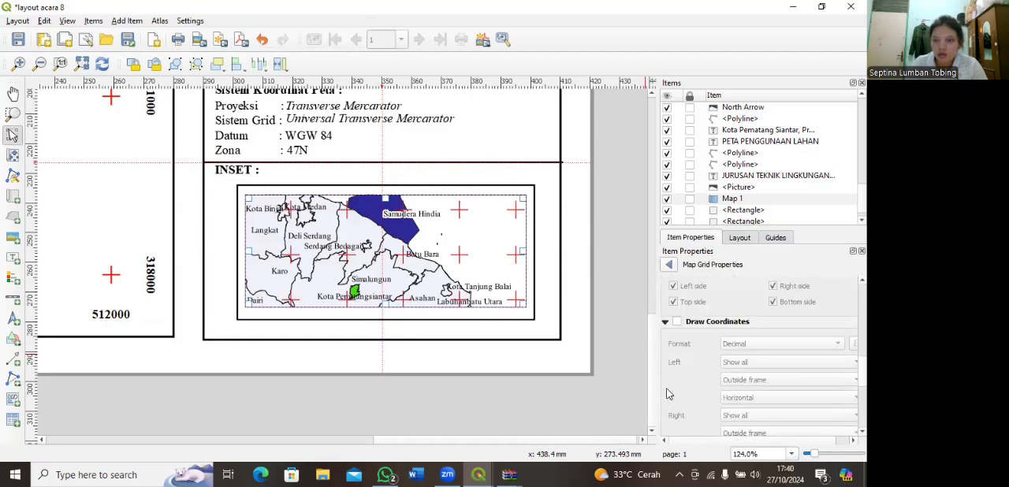
{"action": "left_click", "coordinate": [677, 321]}
{"action": "scroll", "coordinate": [661, 364], "scroll_direction": "down", "scroll_amount": 2}
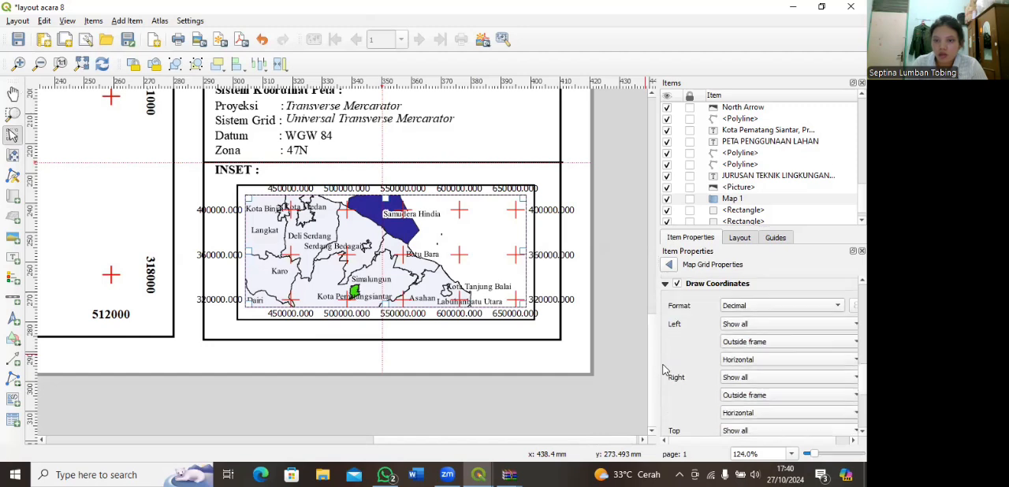
{"action": "left_click", "coordinate": [747, 359]}
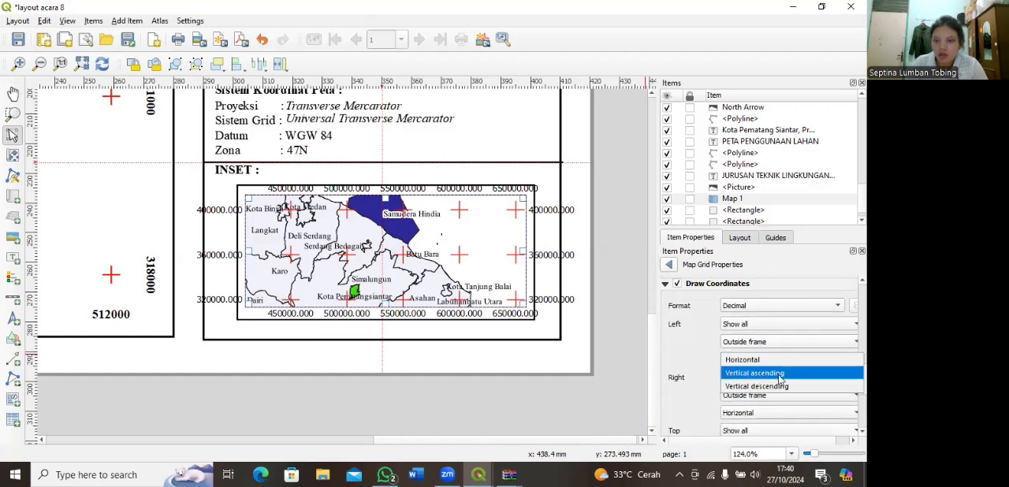
{"action": "left_click", "coordinate": [779, 375]}
{"action": "scroll", "coordinate": [778, 377], "scroll_direction": "down", "scroll_amount": 2}
{"action": "left_click", "coordinate": [759, 375]}
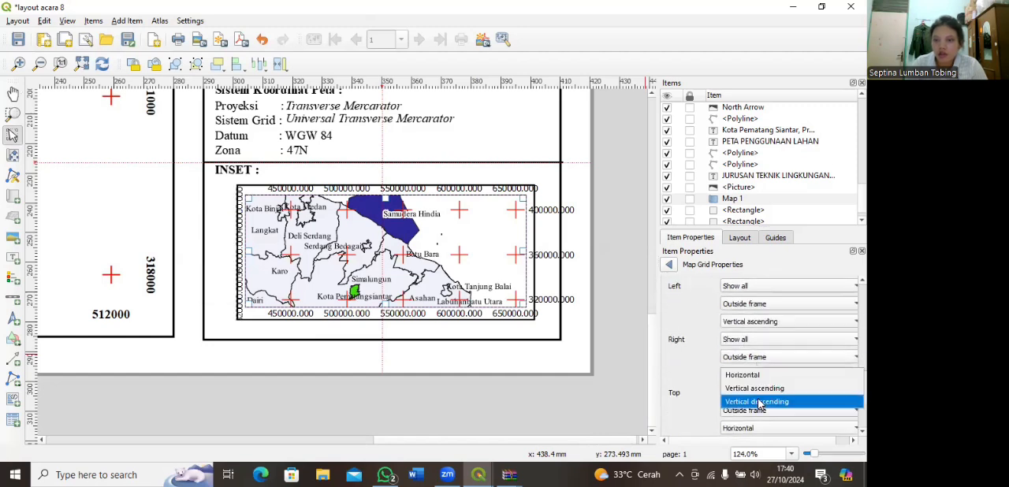
{"action": "left_click", "coordinate": [759, 402]}
{"action": "scroll", "coordinate": [681, 373], "scroll_direction": "down", "scroll_amount": 6}
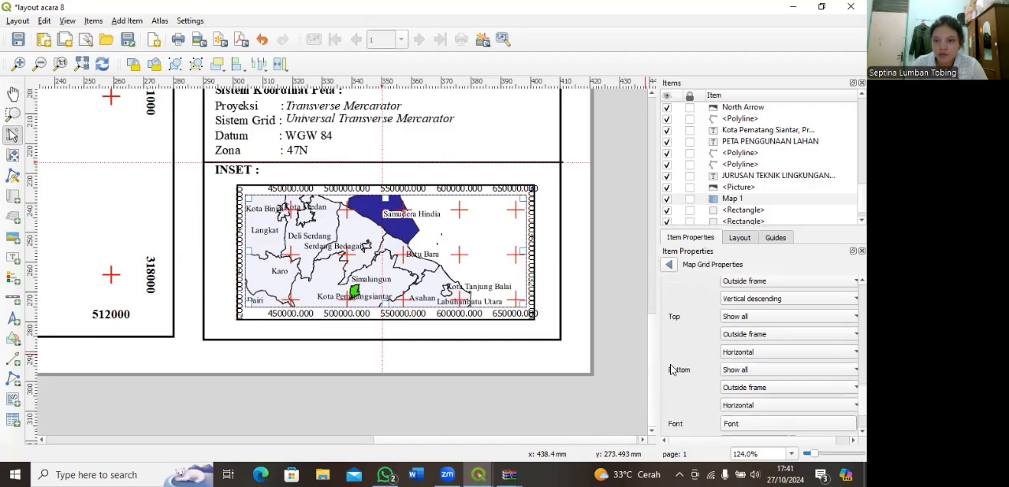
Step: Set the inset grid's coordinate font to Times New Roman, Bold, size 8
{"action": "scroll", "coordinate": [351, 173], "scroll_direction": "down", "scroll_amount": 15}
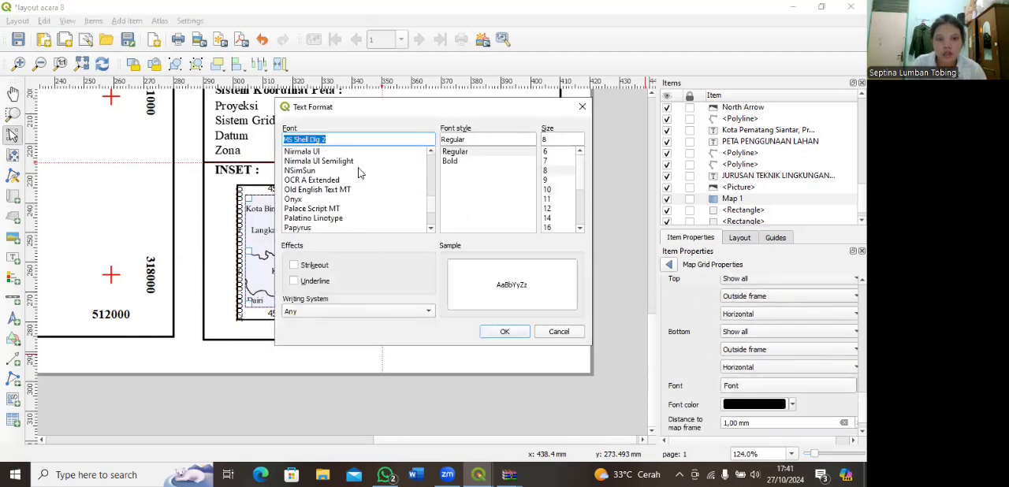
{"action": "scroll", "coordinate": [343, 182], "scroll_direction": "up", "scroll_amount": 5}
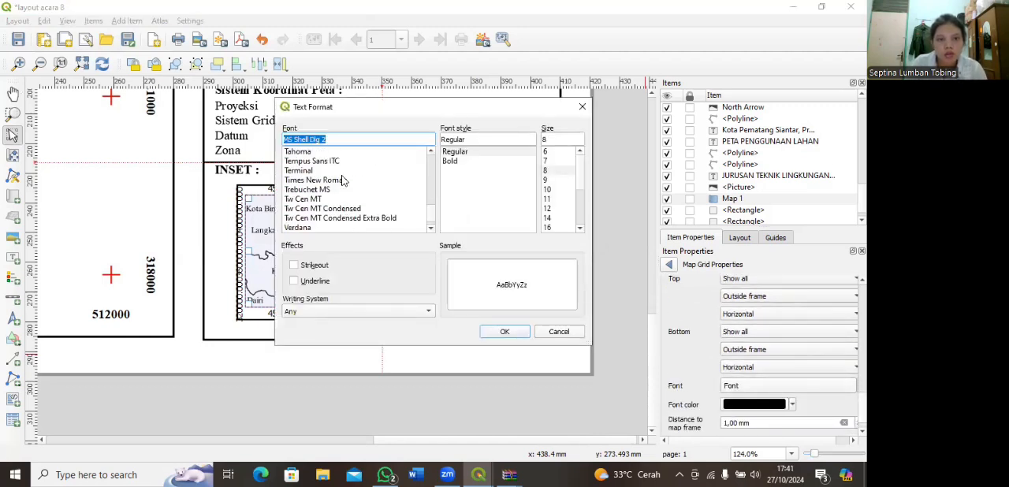
{"action": "left_click", "coordinate": [327, 179]}
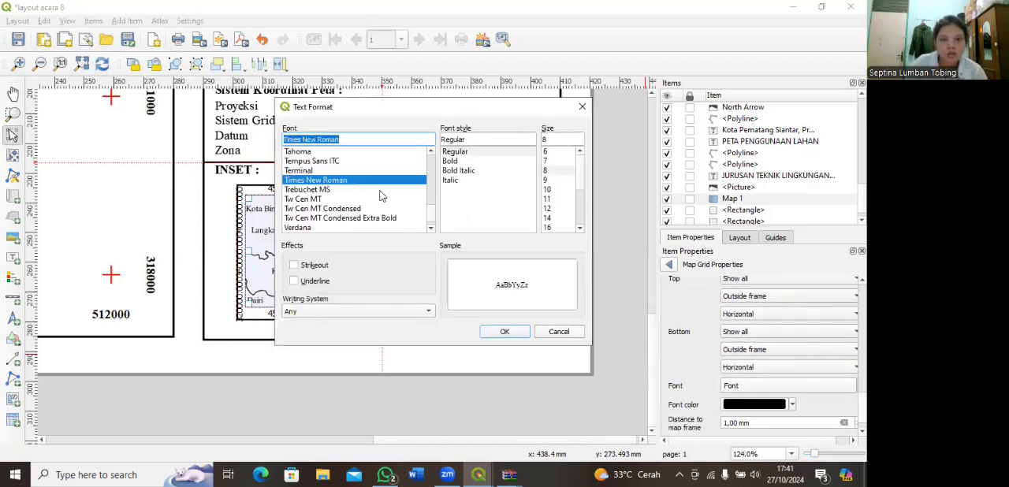
{"action": "left_click", "coordinate": [545, 171]}
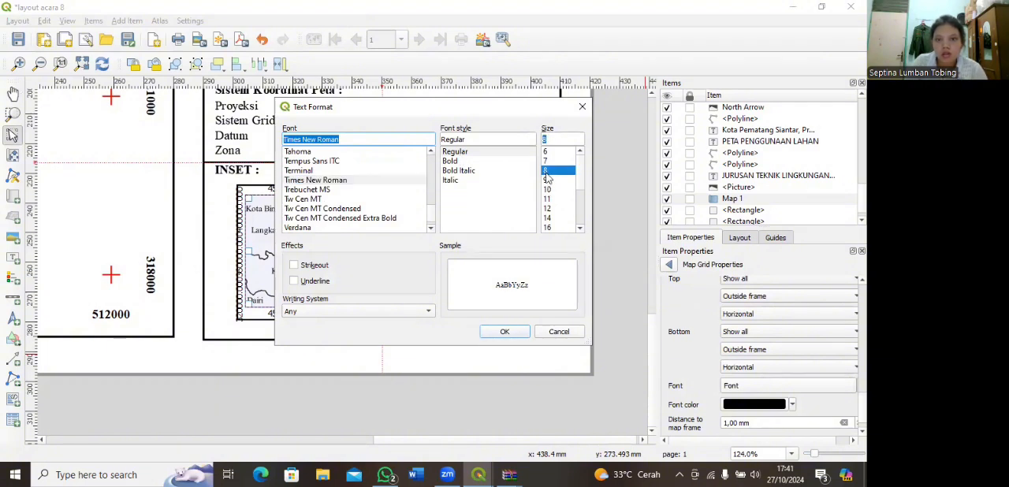
{"action": "left_click", "coordinate": [452, 161]}
{"action": "left_click", "coordinate": [504, 331]}
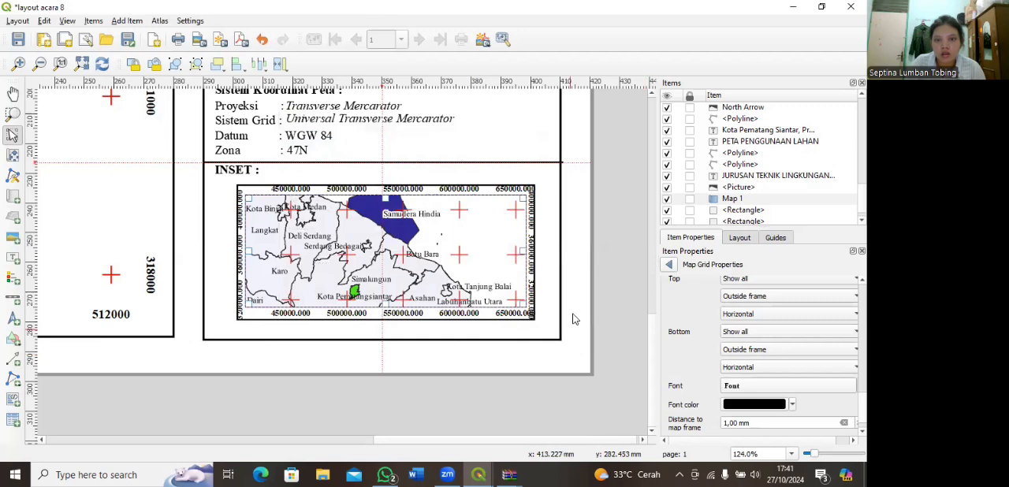
Step: Reduce the font size of the inset grid's coordinates so they fit between the map and its surrounding frame
{"action": "left_click", "coordinate": [737, 386]}
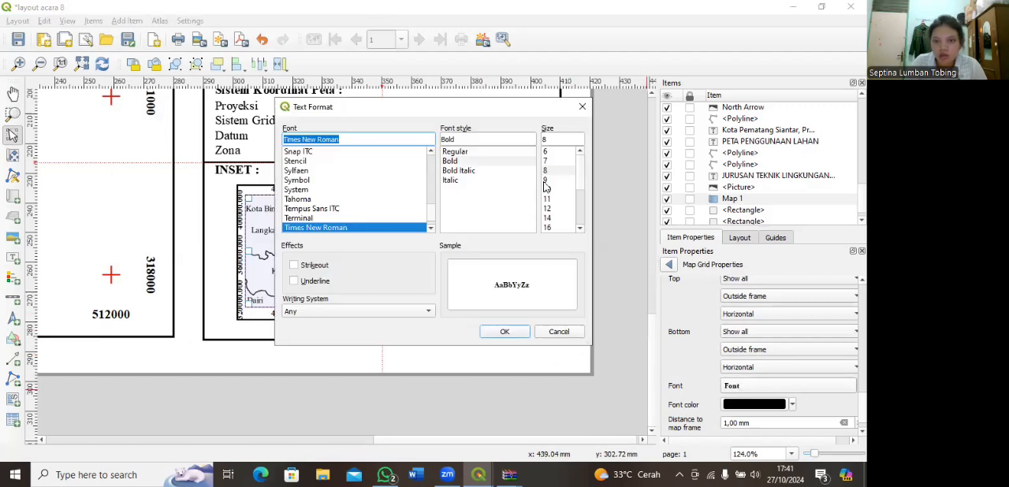
{"action": "left_click", "coordinate": [505, 331]}
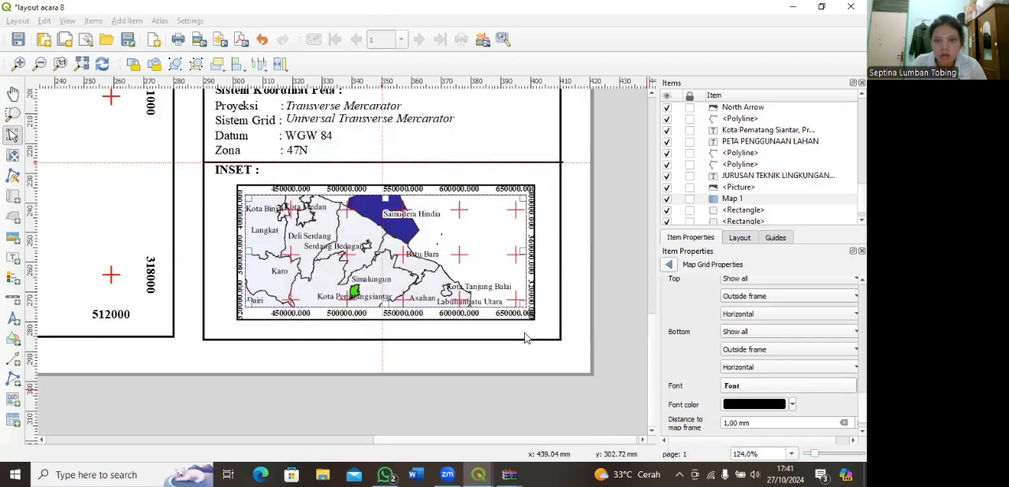
{"action": "scroll", "coordinate": [663, 360], "scroll_direction": "down", "scroll_amount": 1}
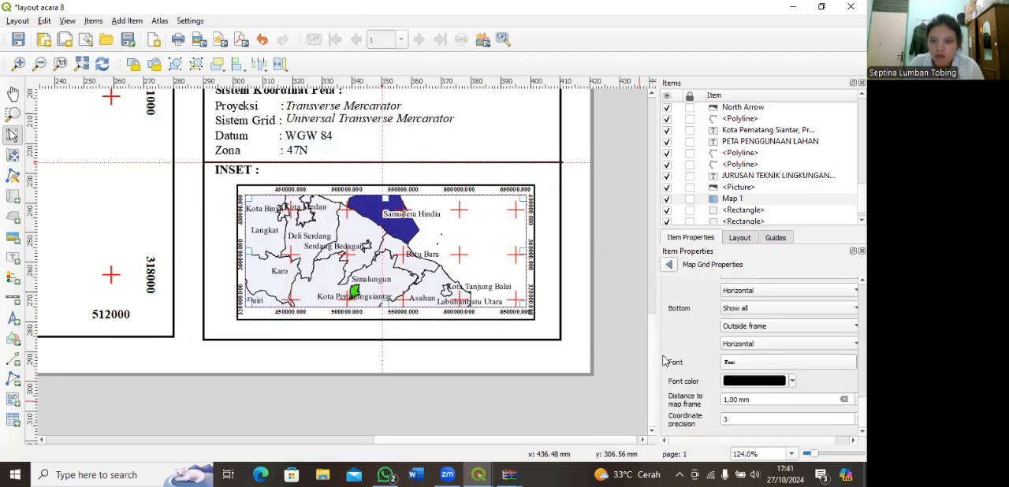
Step: Return from the grid settings to the inset map's main properties and clear its scale value
{"action": "scroll", "coordinate": [663, 360], "scroll_direction": "up", "scroll_amount": 8}
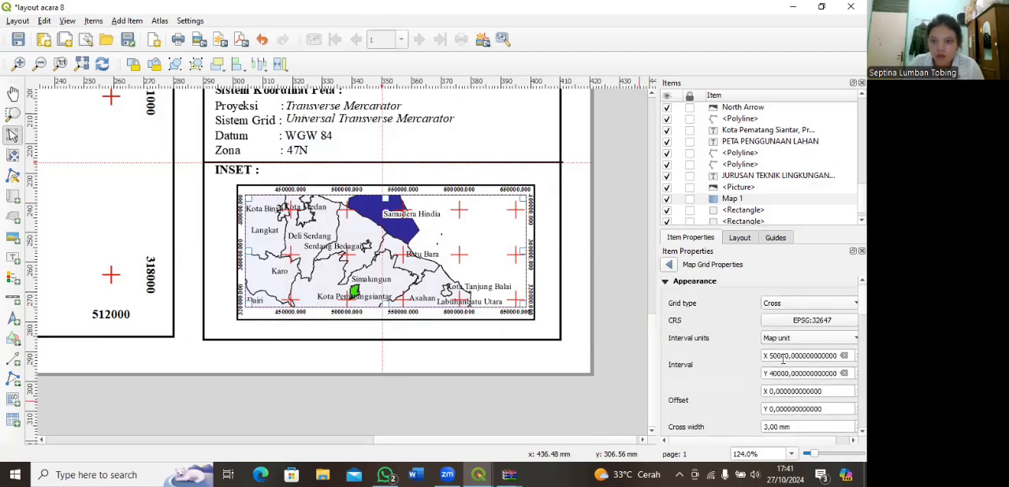
{"action": "left_click", "coordinate": [669, 266]}
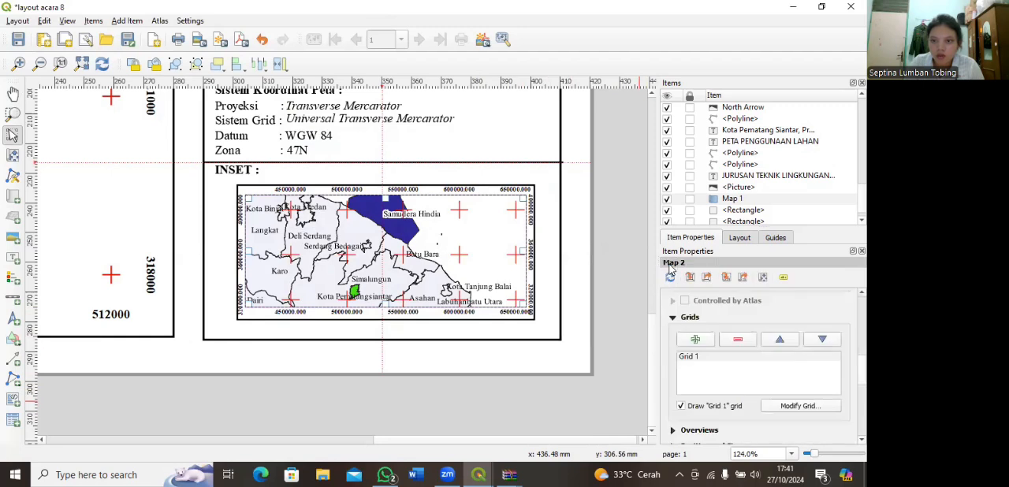
{"action": "scroll", "coordinate": [680, 307], "scroll_direction": "up", "scroll_amount": 6}
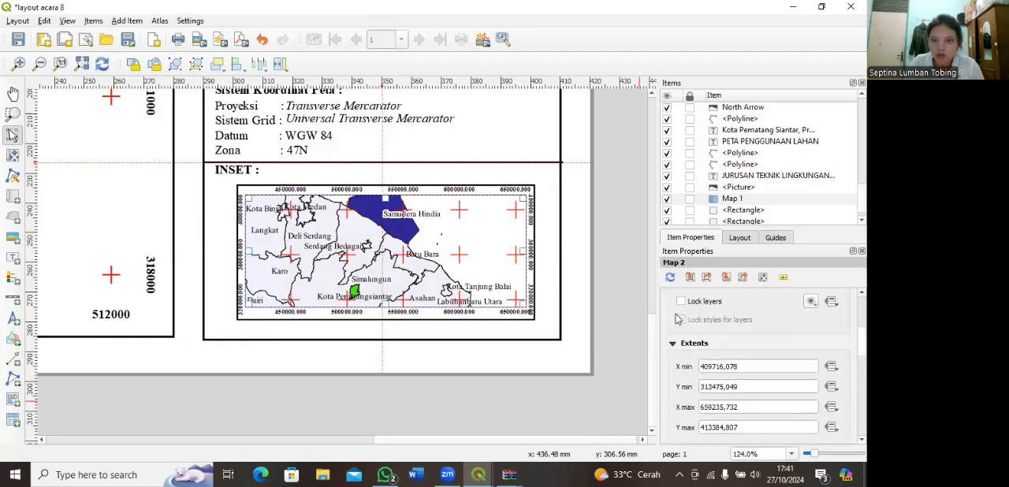
{"action": "scroll", "coordinate": [677, 318], "scroll_direction": "up", "scroll_amount": 5}
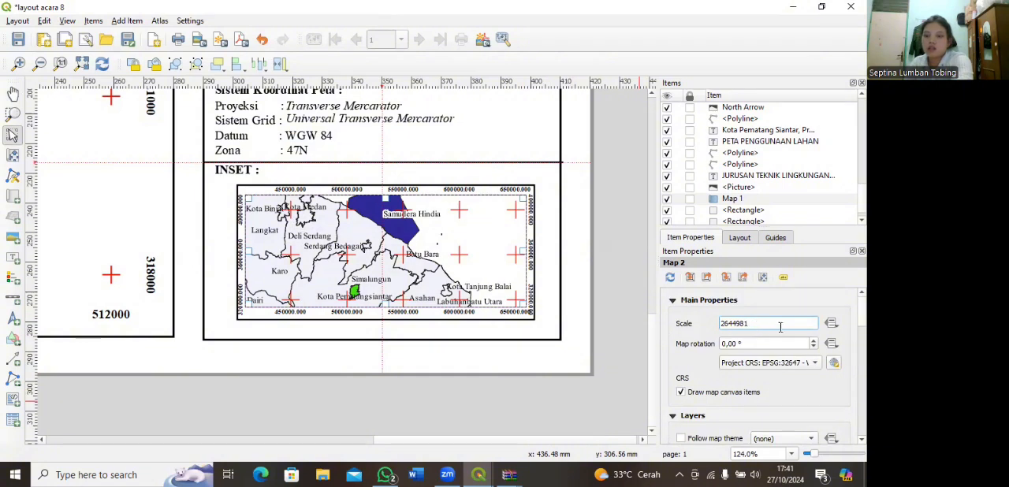
{"action": "key", "text": "BackSpace"}
{"action": "key", "text": "BackSpace"}
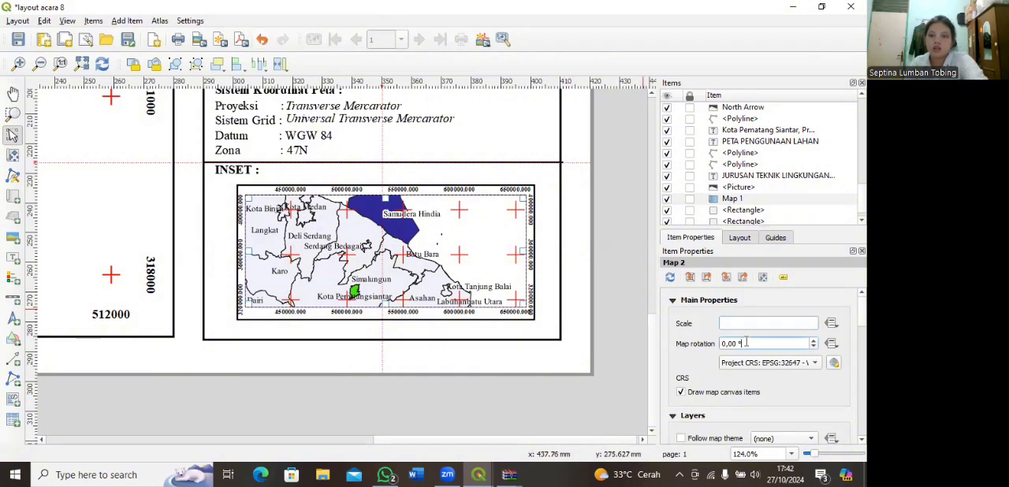
{"action": "left_click", "coordinate": [755, 367]}
{"action": "left_click", "coordinate": [745, 323]}
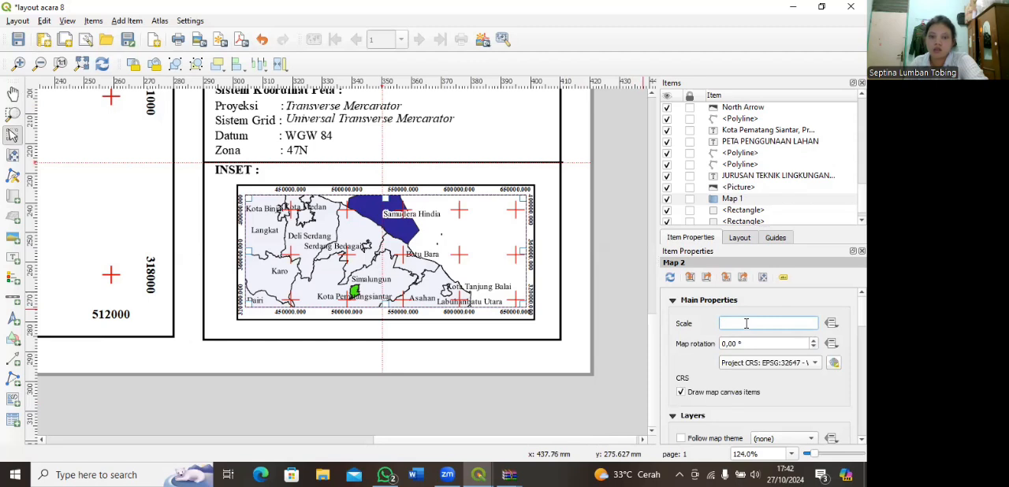
Step: Examine the inset map's grid crosses and labels and the main land-use map up close
{"action": "scroll", "coordinate": [434, 239], "scroll_direction": "up", "scroll_amount": 1}
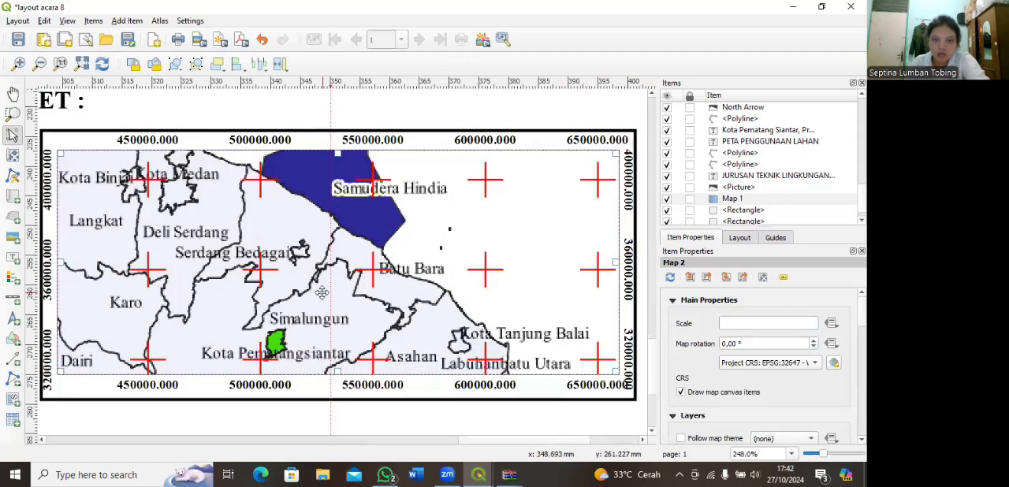
{"action": "scroll", "coordinate": [397, 284], "scroll_direction": "up", "scroll_amount": 1}
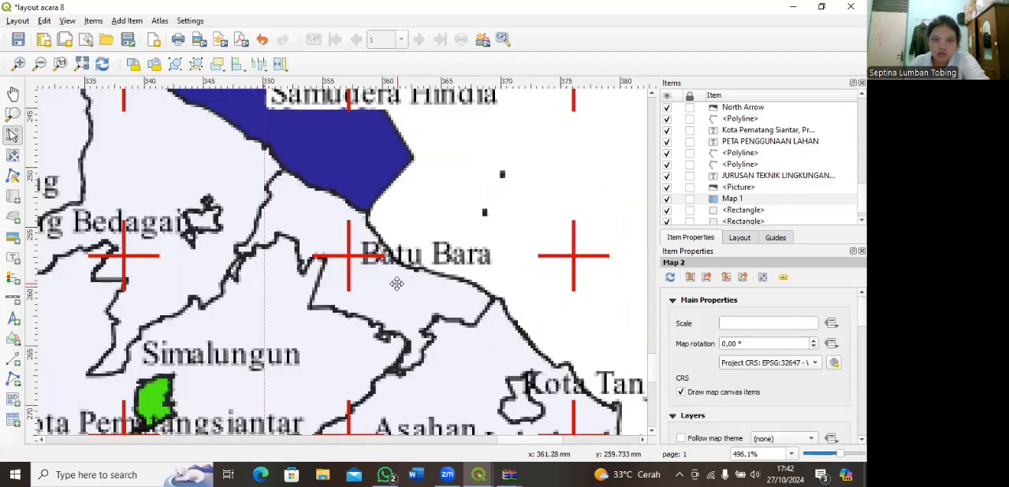
{"action": "scroll", "coordinate": [396, 284], "scroll_direction": "down", "scroll_amount": 2}
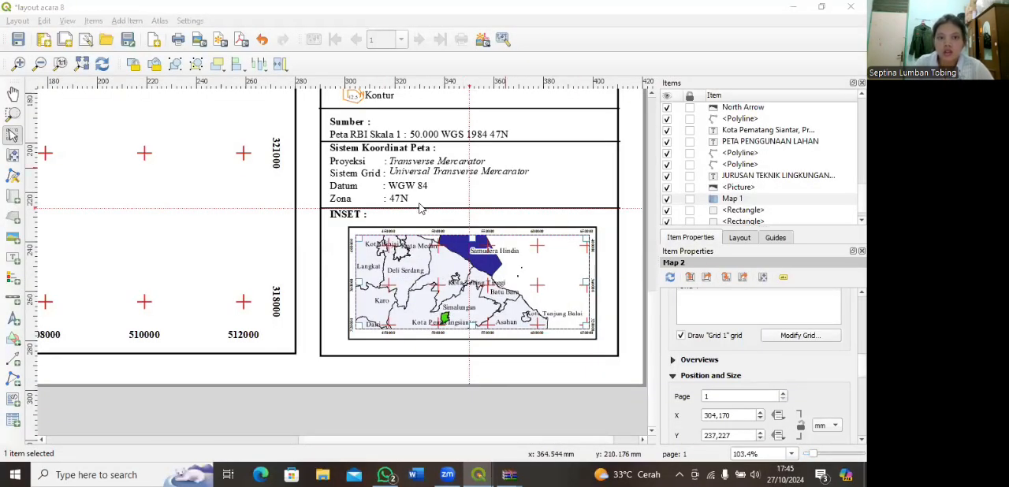
{"action": "scroll", "coordinate": [429, 224], "scroll_direction": "down", "scroll_amount": 1}
{"action": "scroll", "coordinate": [431, 206], "scroll_direction": "up", "scroll_amount": 3}
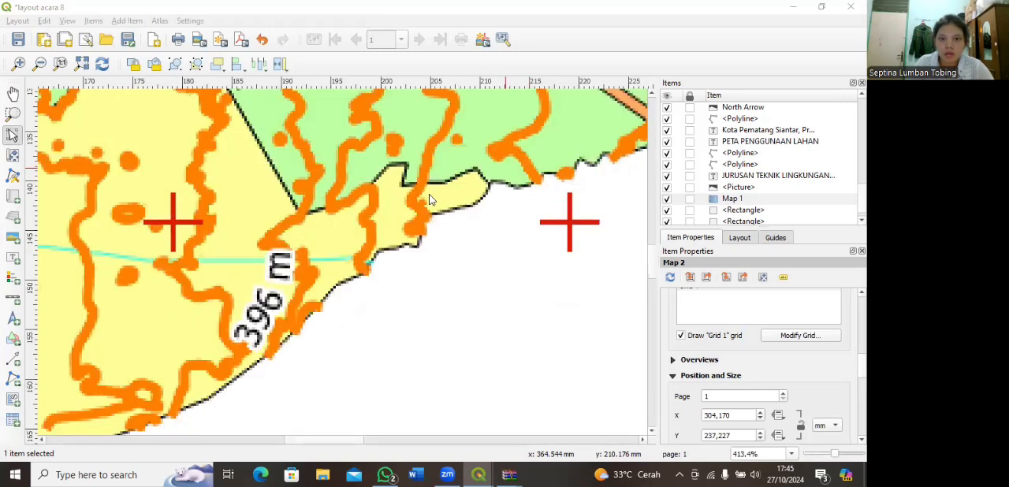
{"action": "scroll", "coordinate": [431, 199], "scroll_direction": "down", "scroll_amount": 1}
{"action": "scroll", "coordinate": [430, 200], "scroll_direction": "down", "scroll_amount": 1}
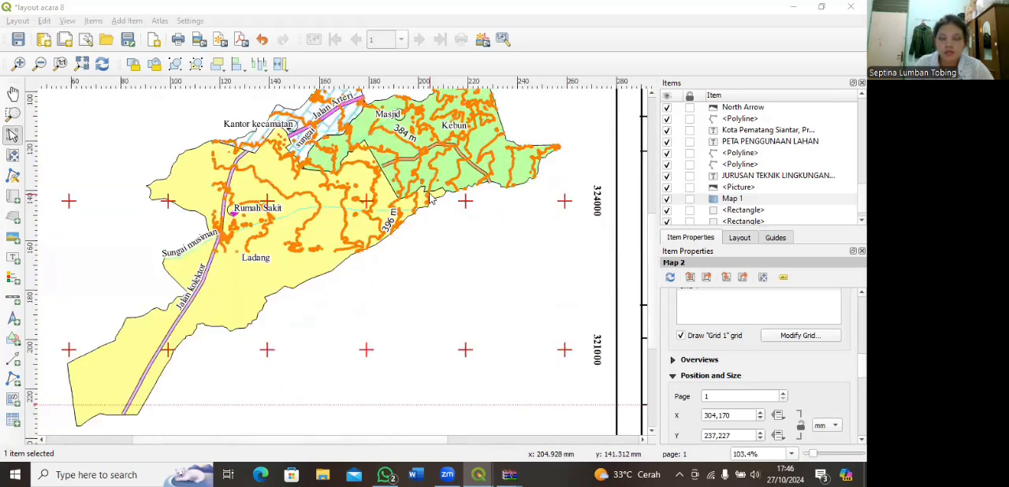
Step: Check the complete layout page and save the project
{"action": "key", "text": "ctrl+0"}
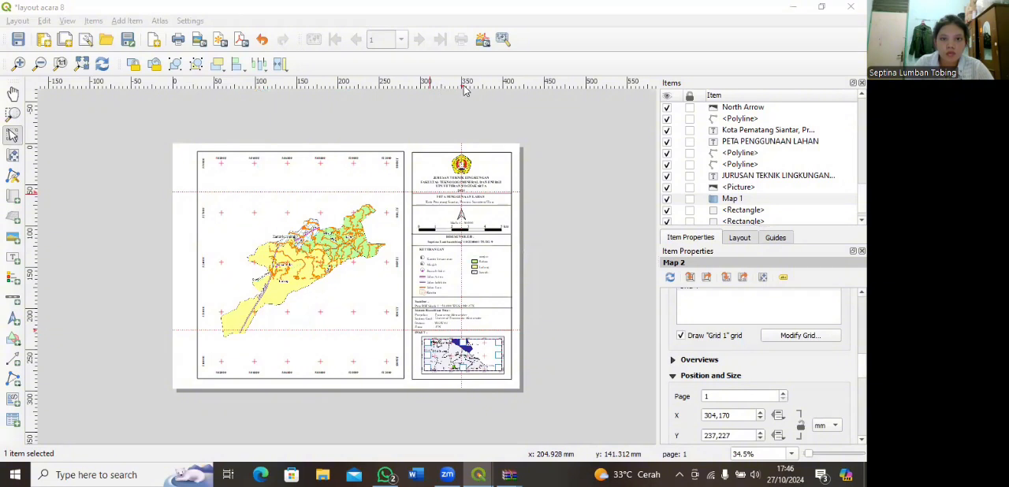
{"action": "scroll", "coordinate": [502, 272], "scroll_direction": "up", "scroll_amount": 1}
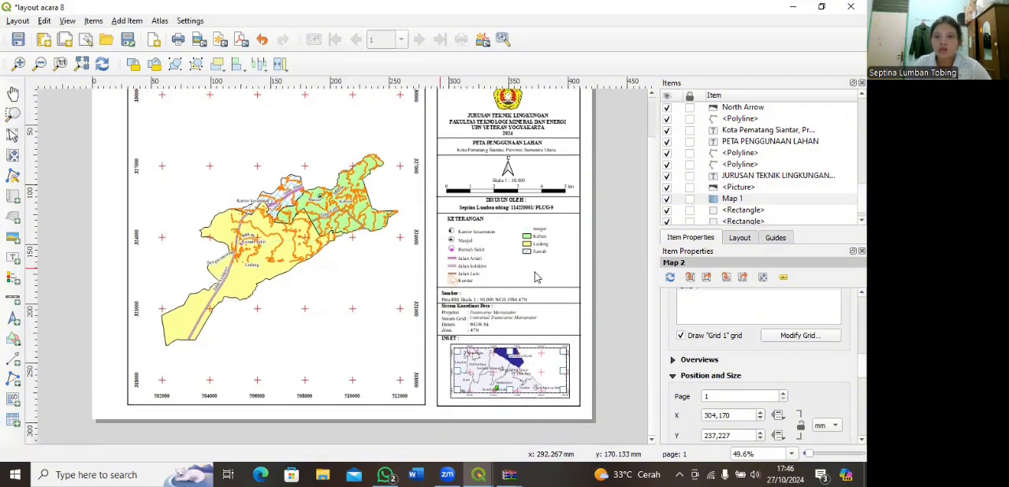
{"action": "scroll", "coordinate": [472, 274], "scroll_direction": "up", "scroll_amount": 1}
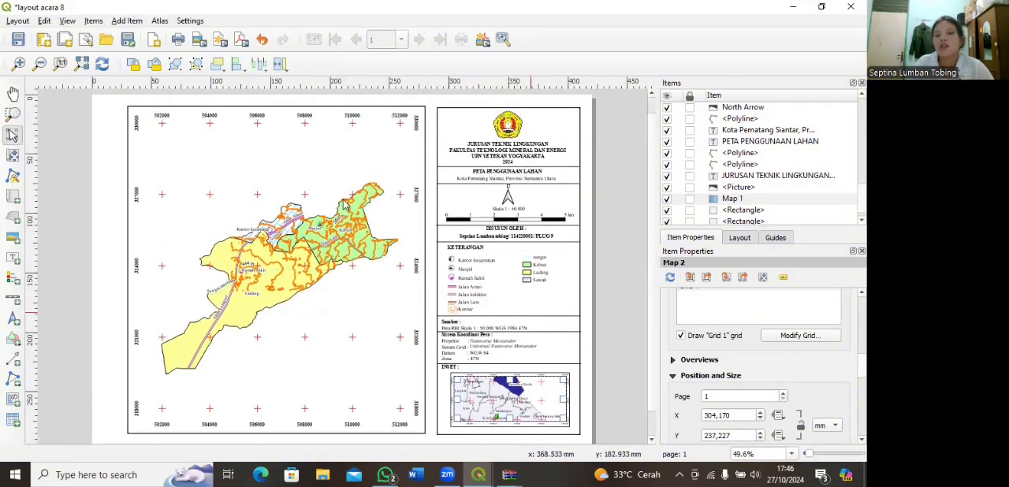
{"action": "left_click", "coordinate": [18, 21]}
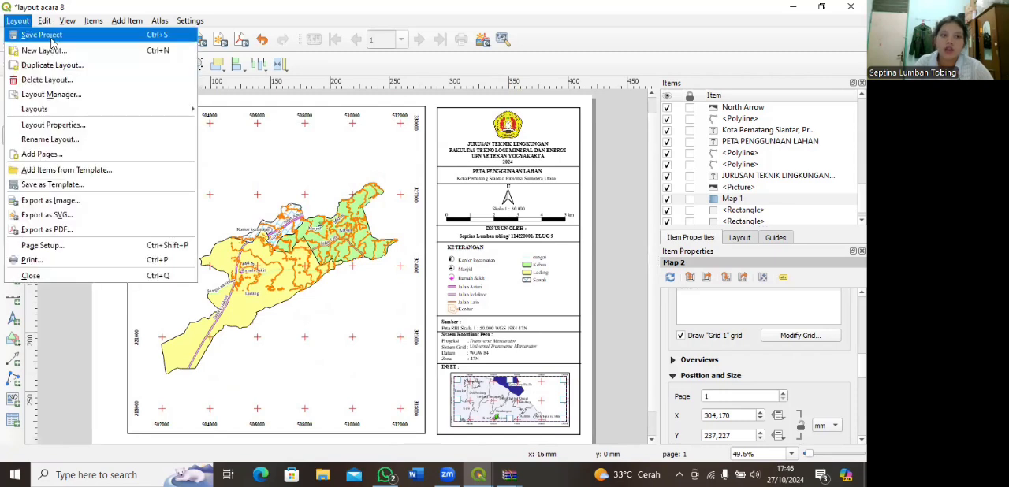
{"action": "left_click", "coordinate": [51, 37]}
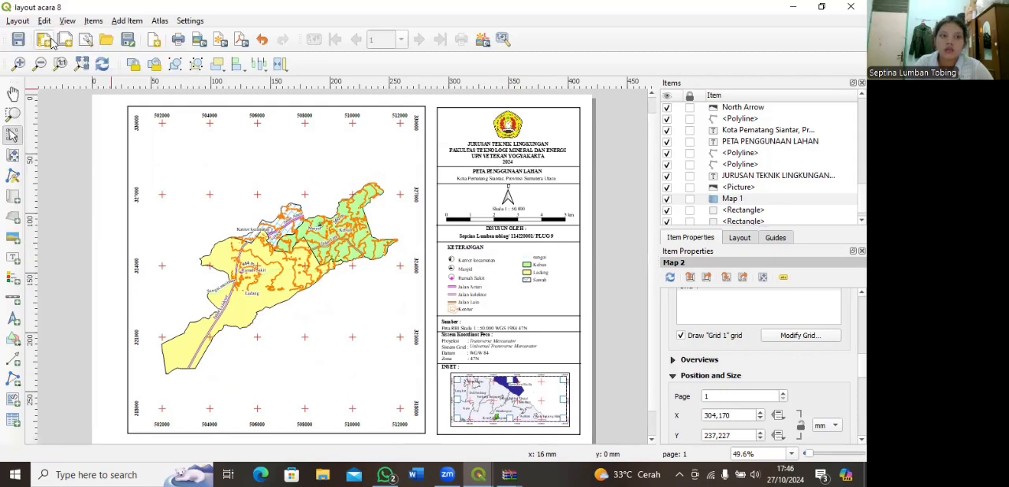